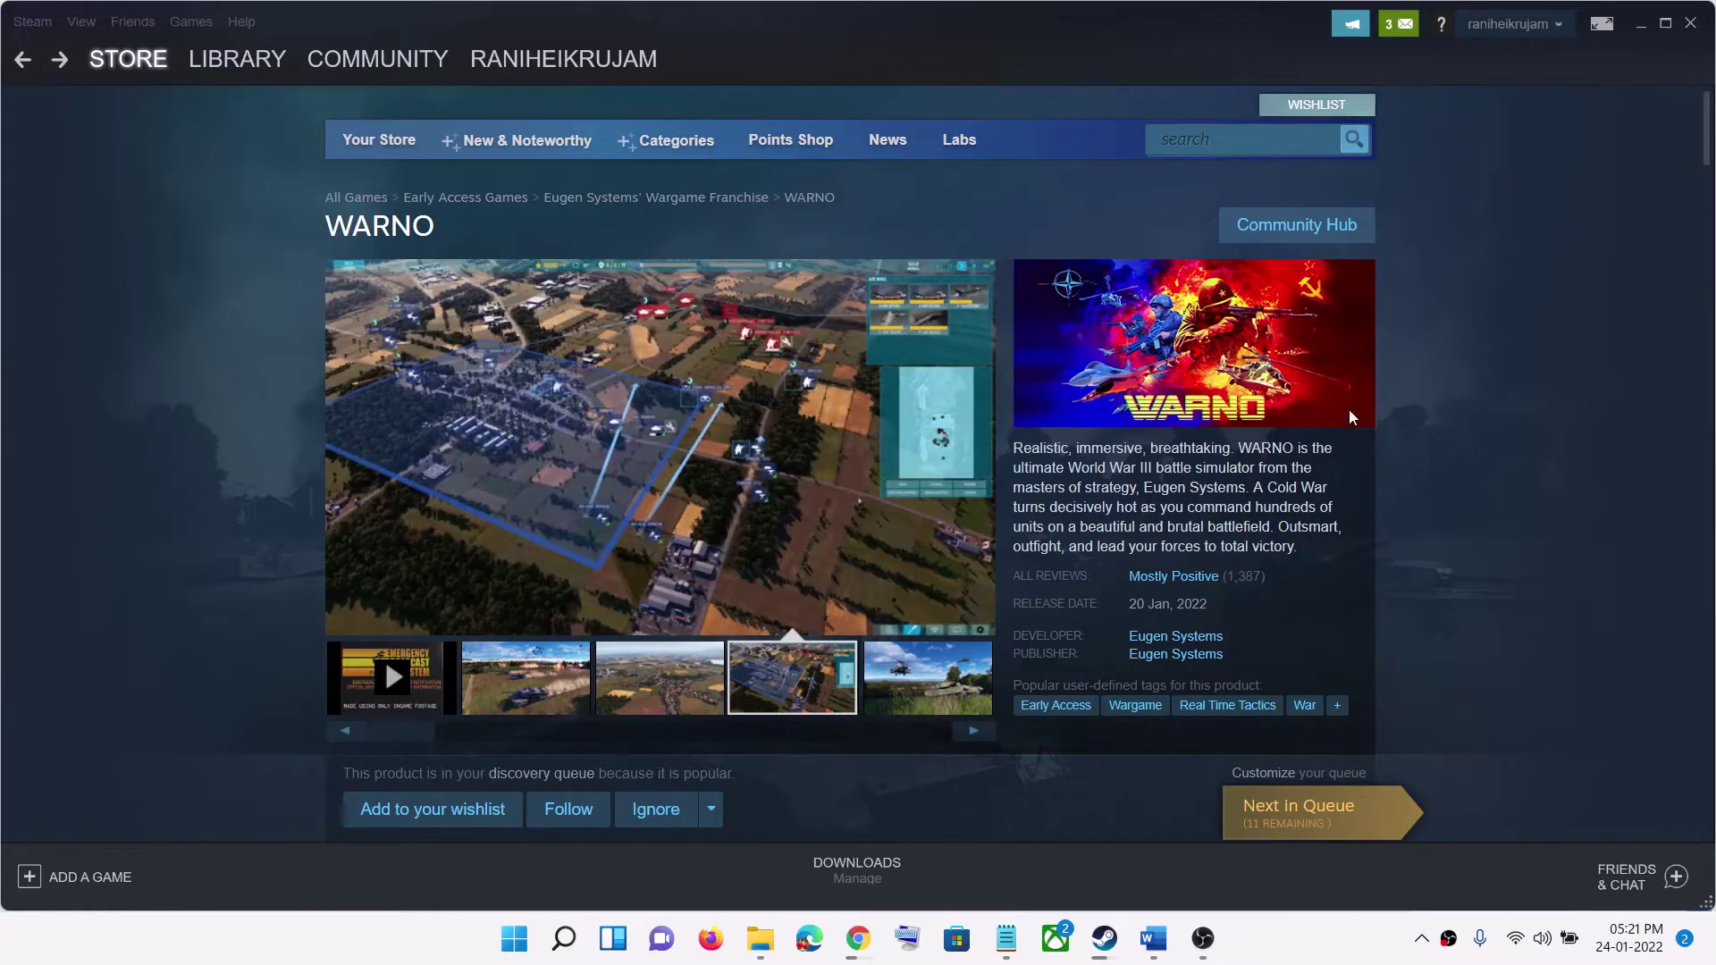
# Step: Review the notes' clean driver install step and the NVIDIA and AMD driver links
pyautogui.click(1155, 939)
pyautogui.moveTo(353, 413); pyautogui.dragTo(1418, 438)
pyautogui.moveTo(154, 523); pyautogui.dragTo(1155, 537)
pyautogui.moveTo(156, 659); pyautogui.dragTo(889, 639)
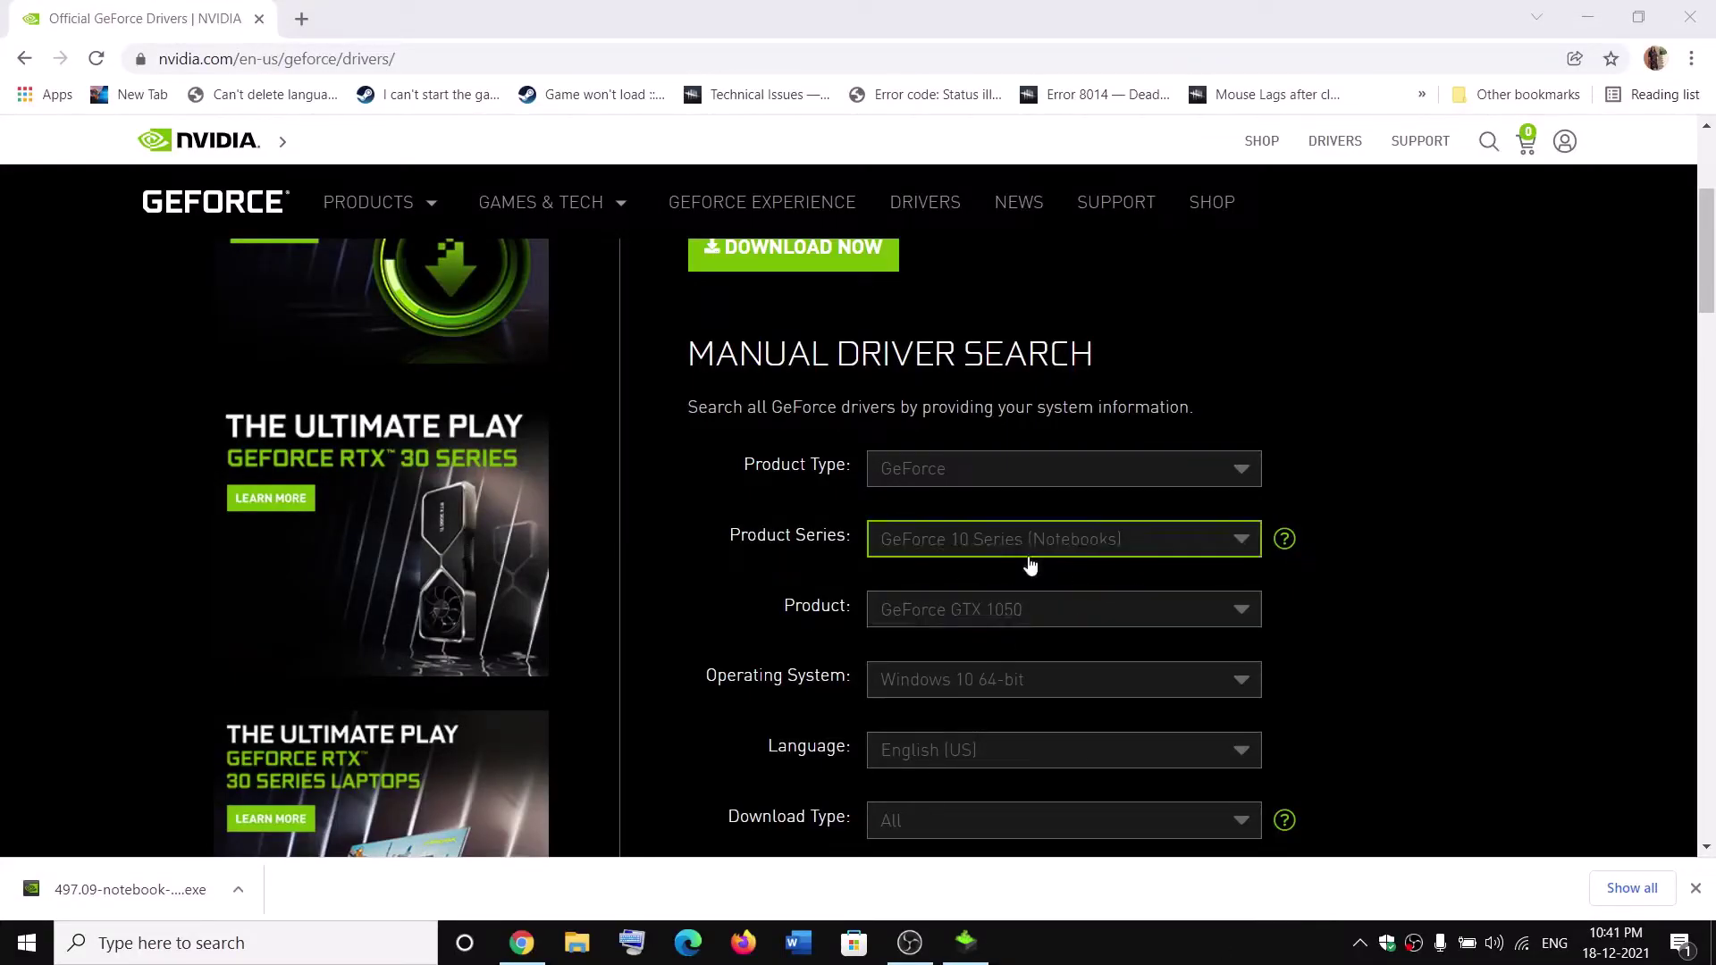
# Step: Search for GeForce GTX 1050 notebook drivers on Windows 10 64-bit
pyautogui.scroll(-1, 1028, 563)
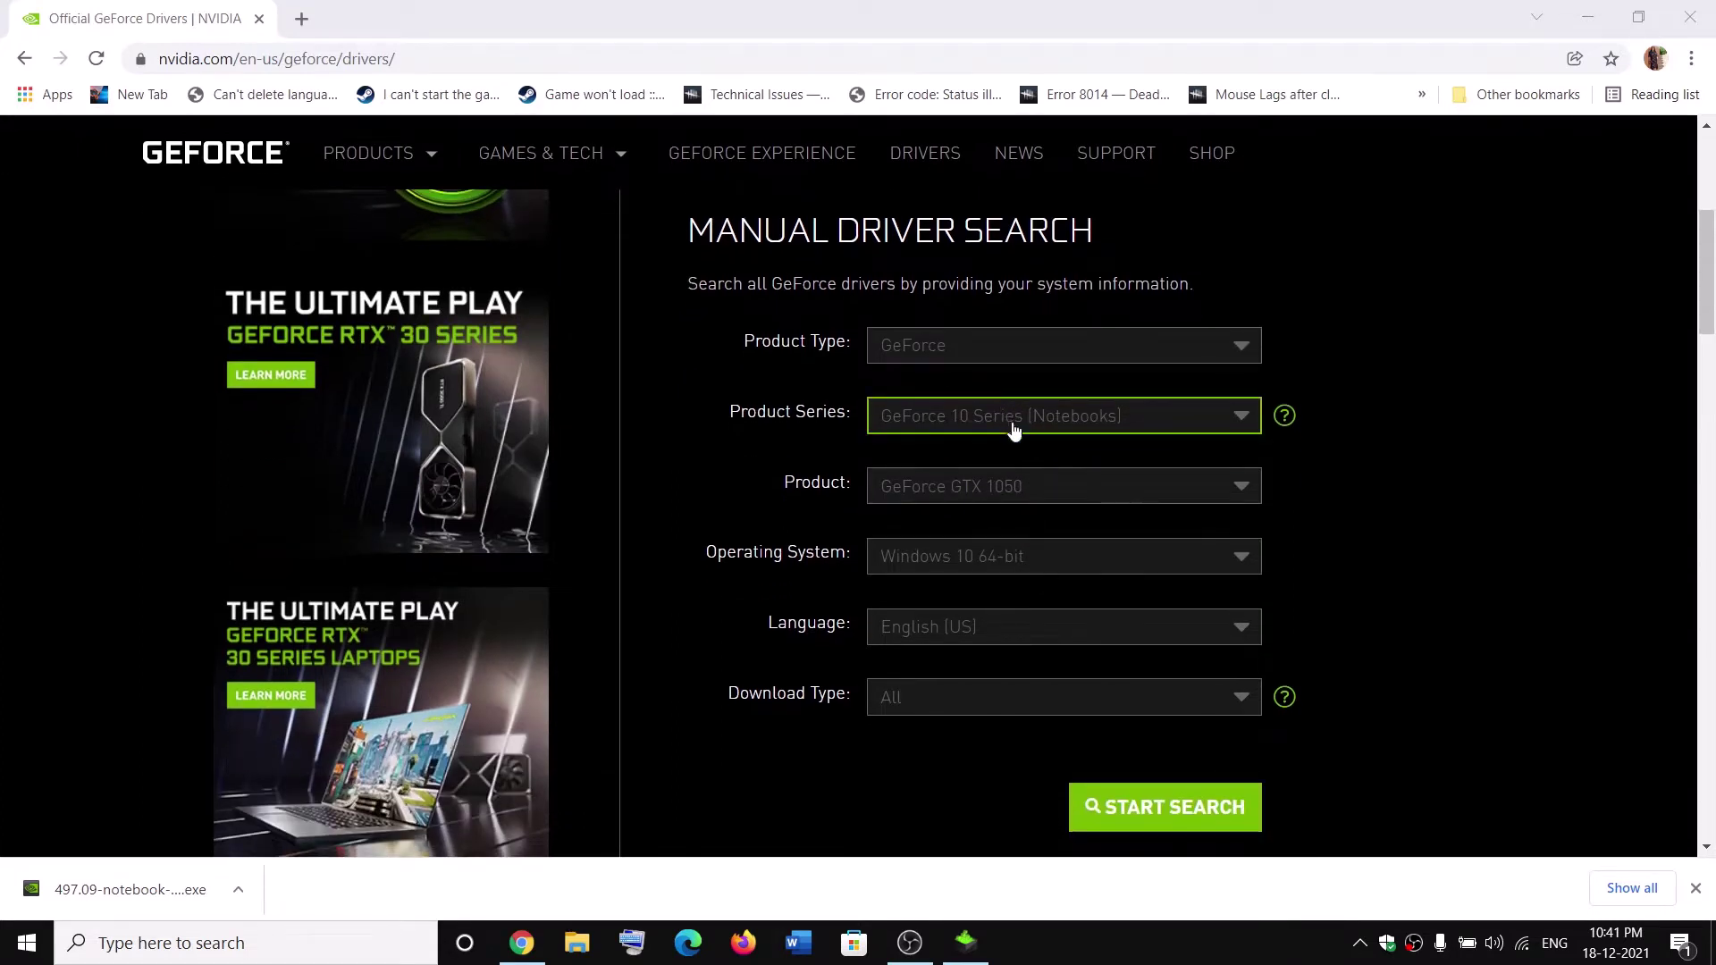
pyautogui.click(964, 560)
pyautogui.click(799, 637)
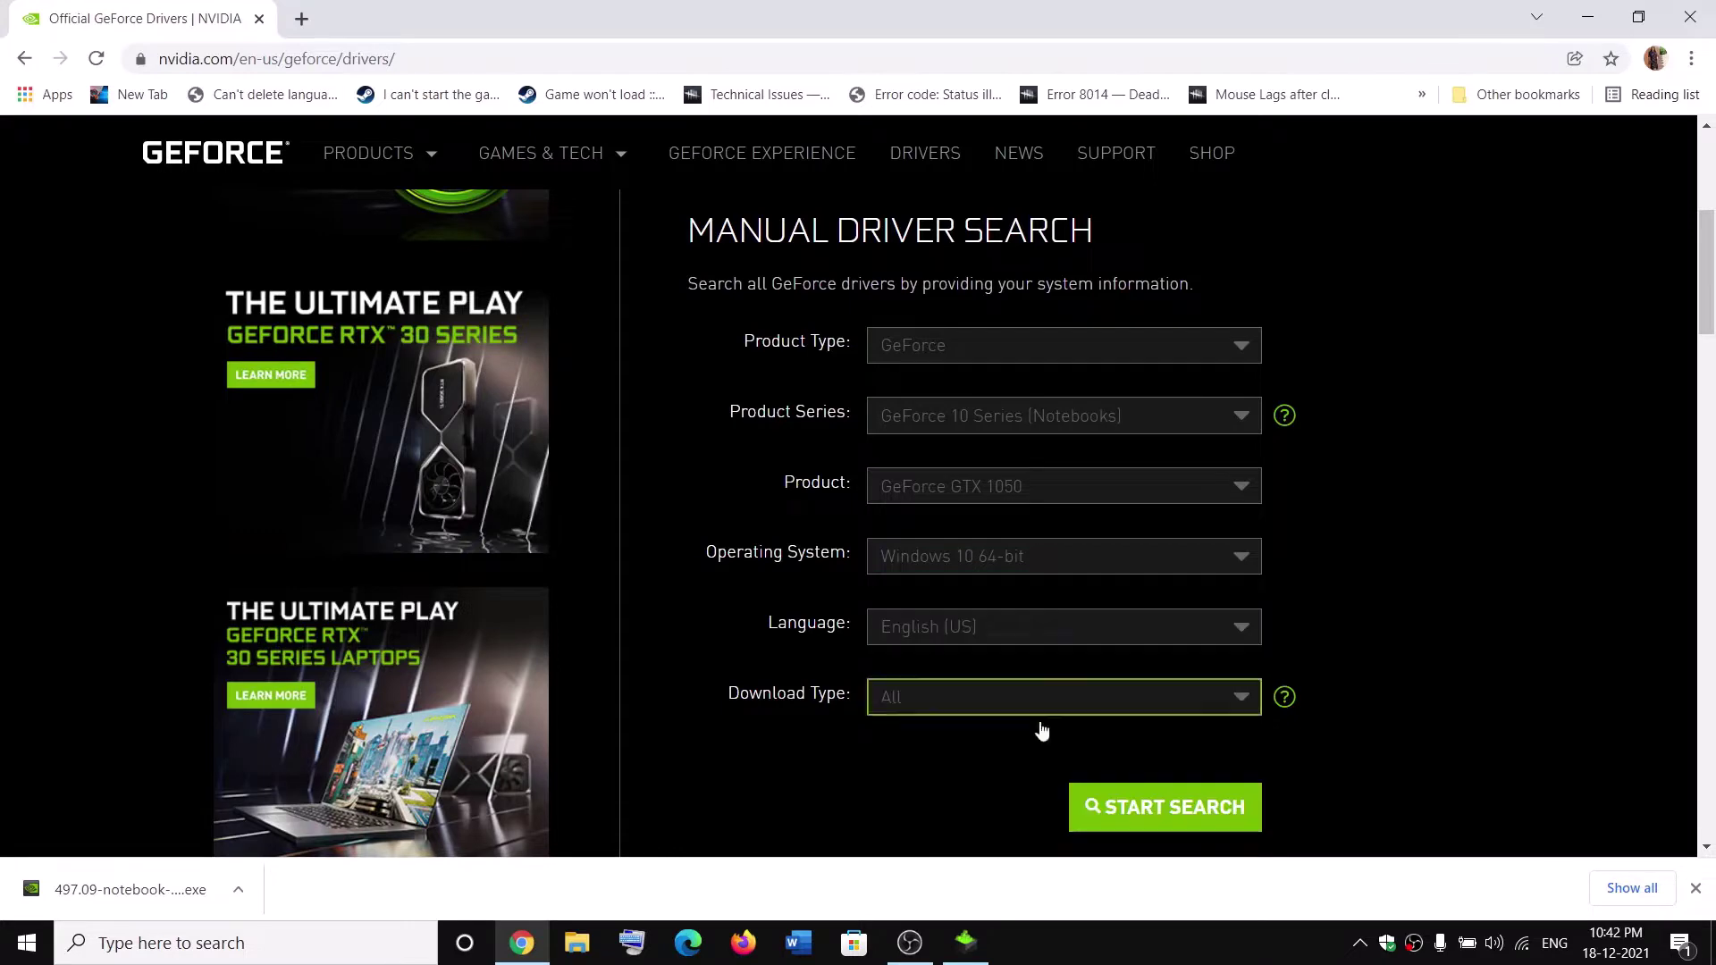
pyautogui.click(1076, 779)
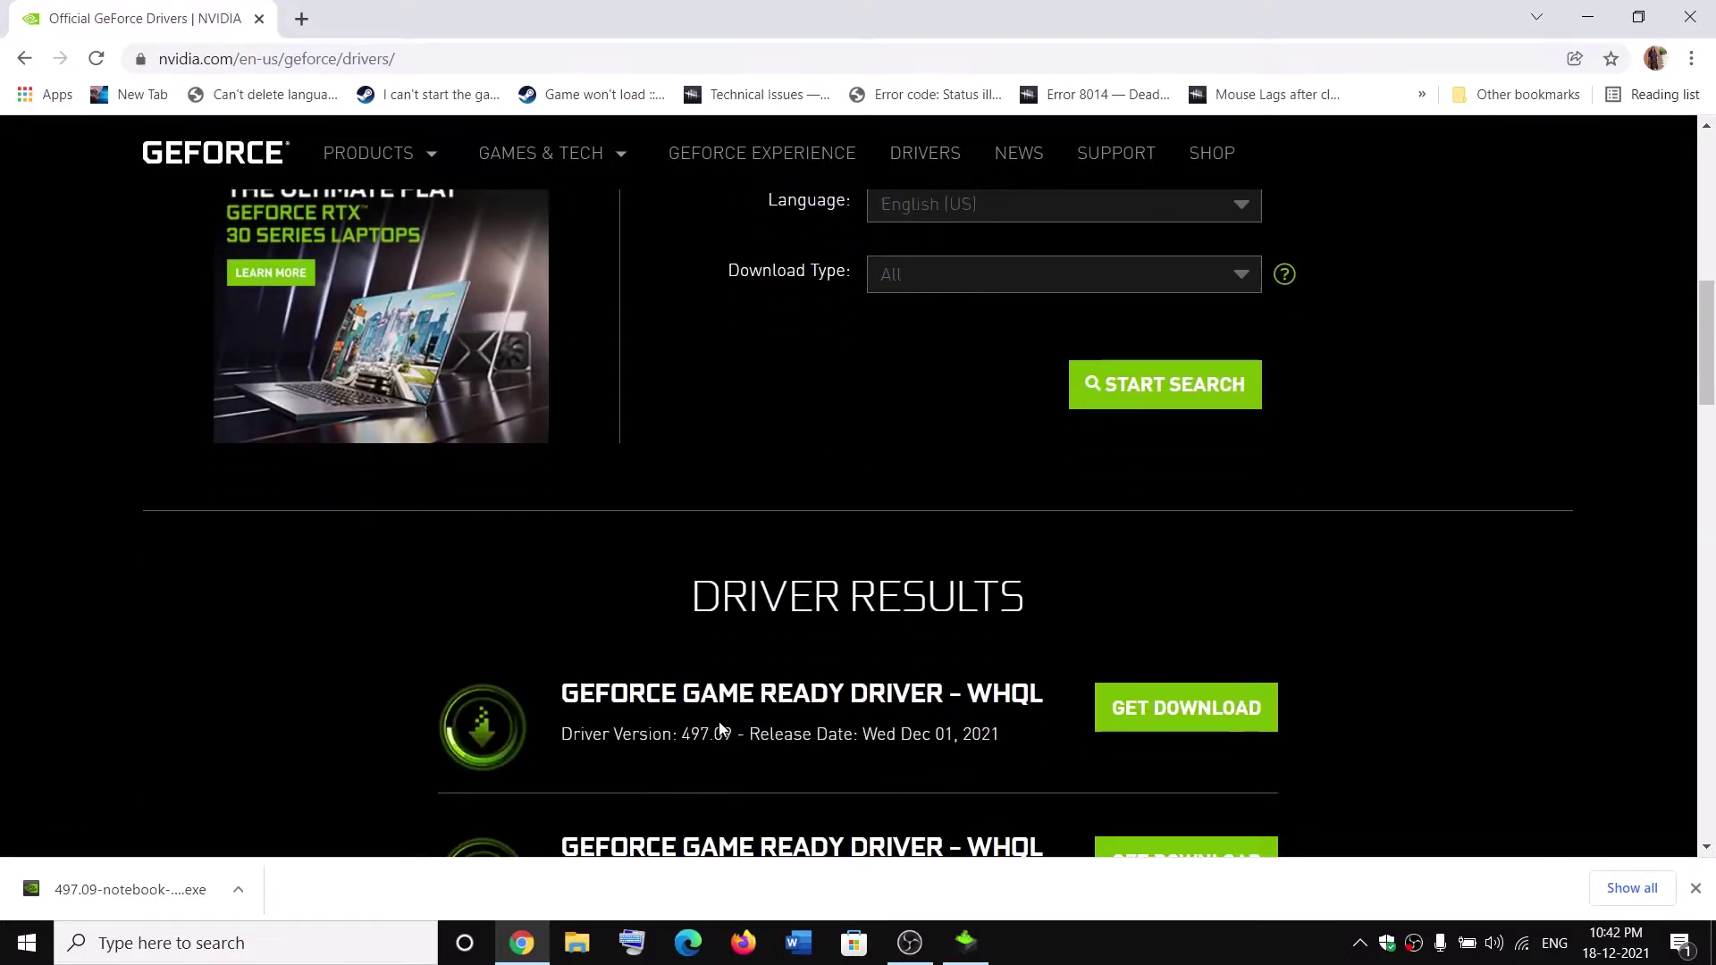
# Step: Download the 497.09 Game Ready Driver and bring its installer forward
pyautogui.moveTo(724, 731); pyautogui.dragTo(958, 734)
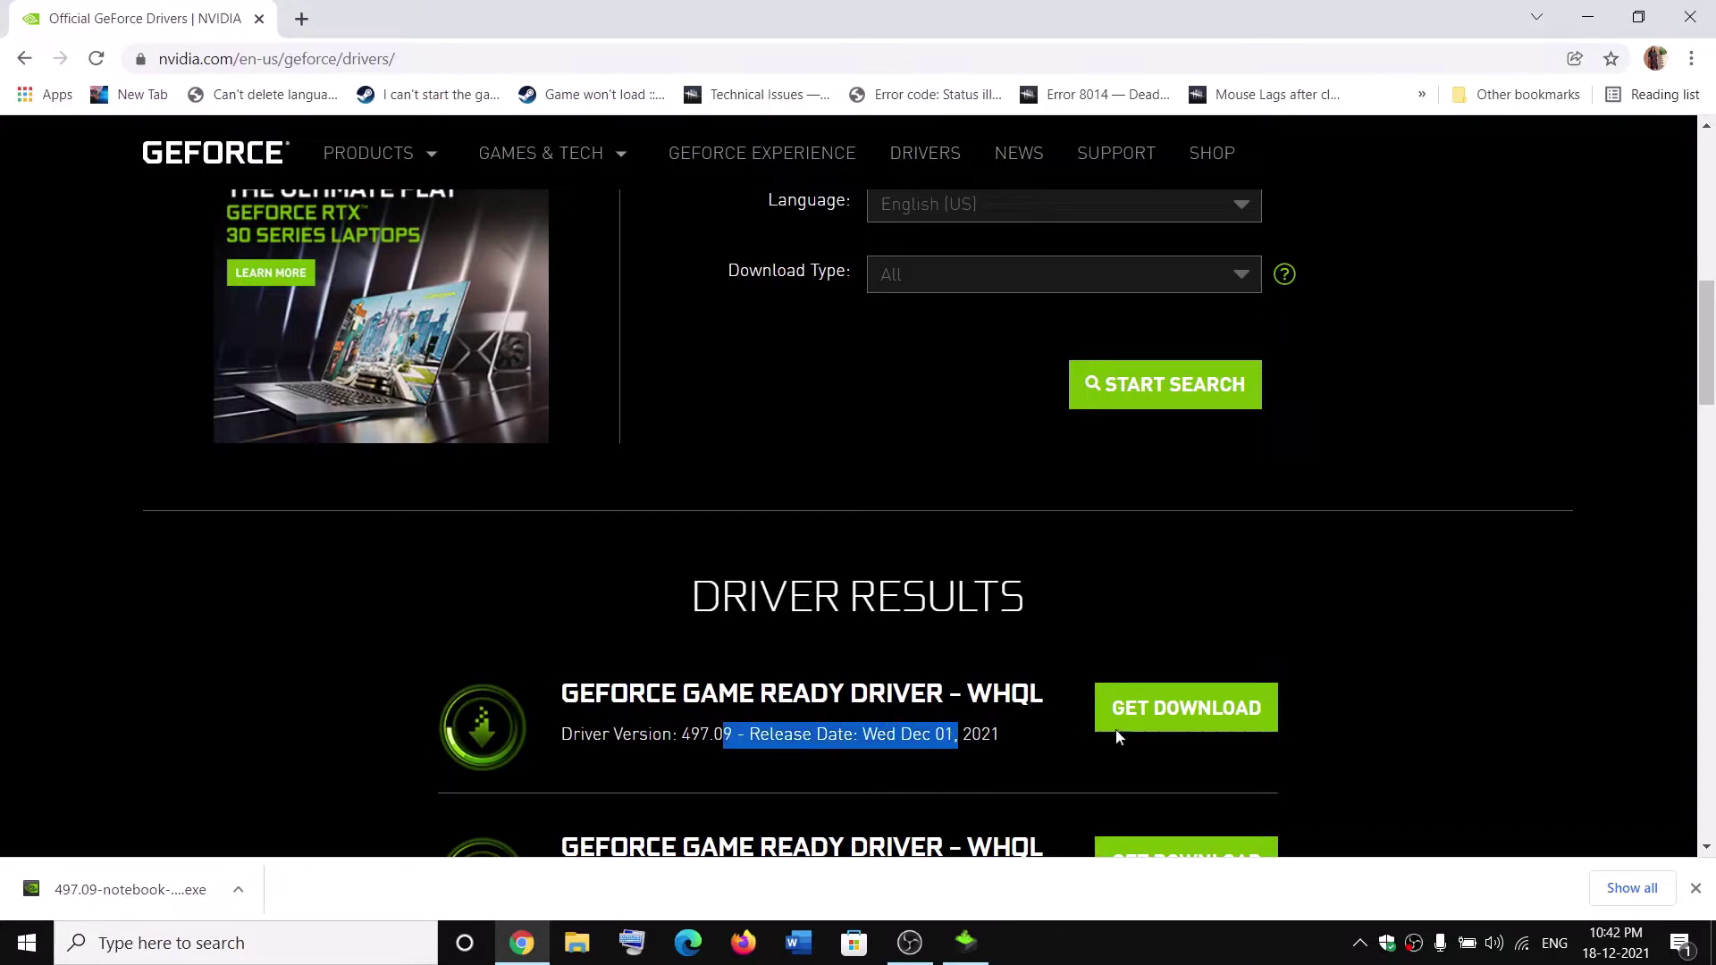
pyautogui.click(1178, 725)
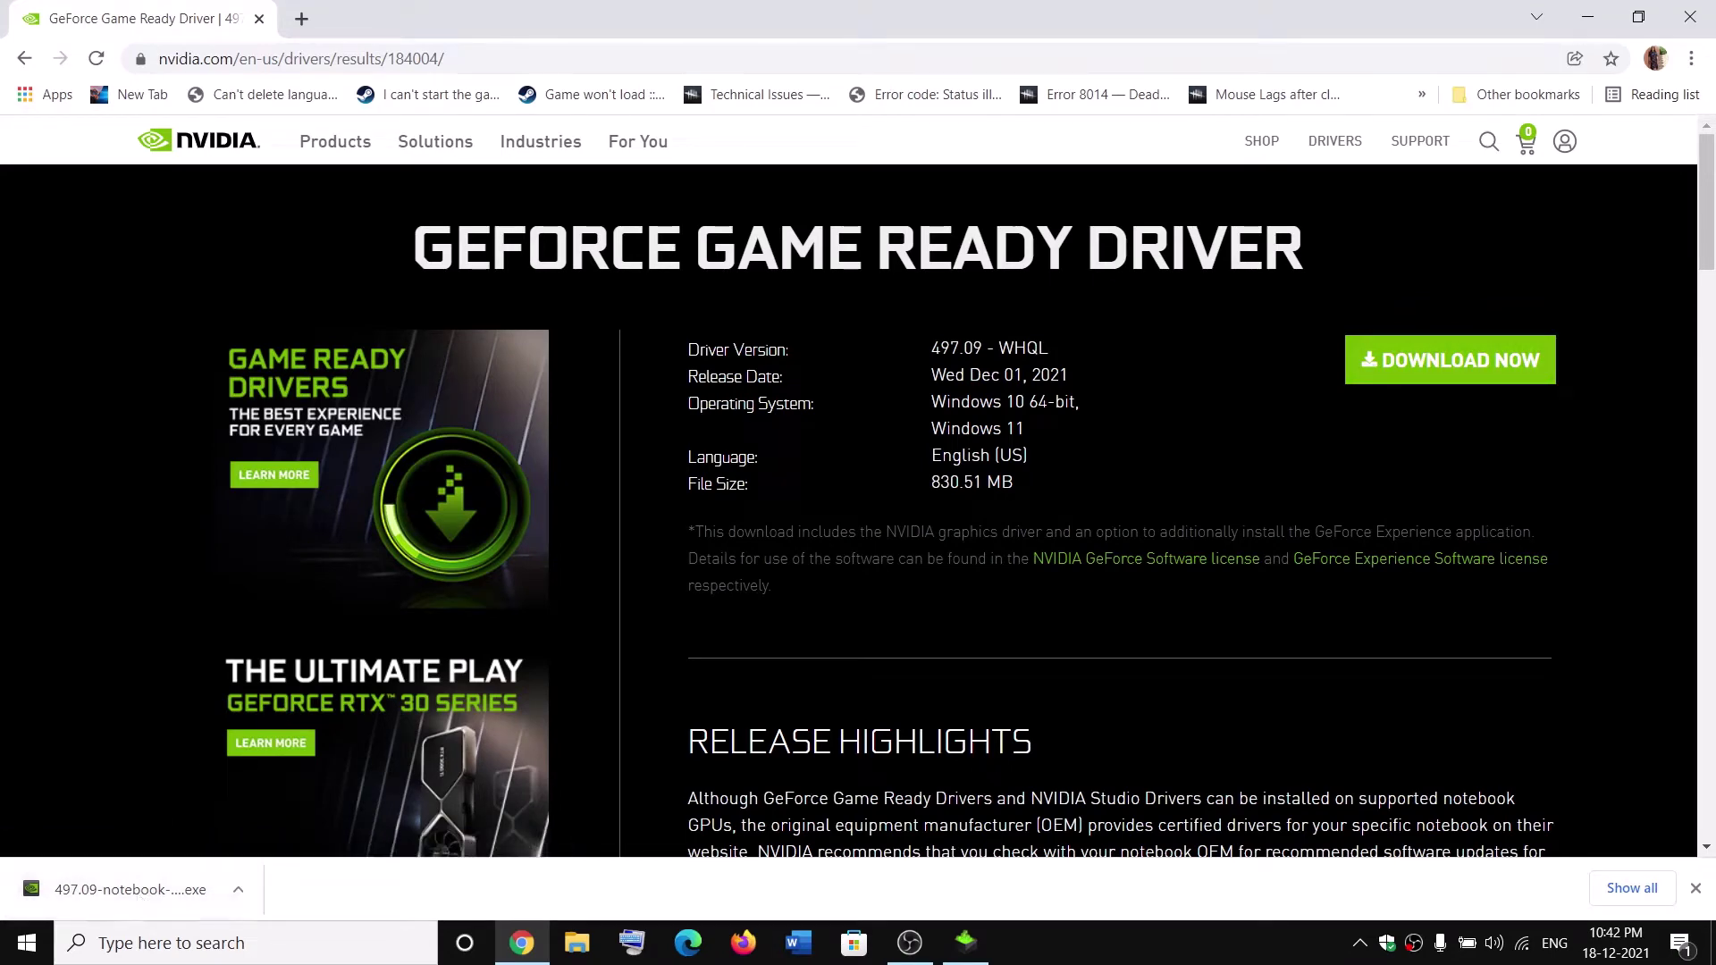
pyautogui.click(966, 944)
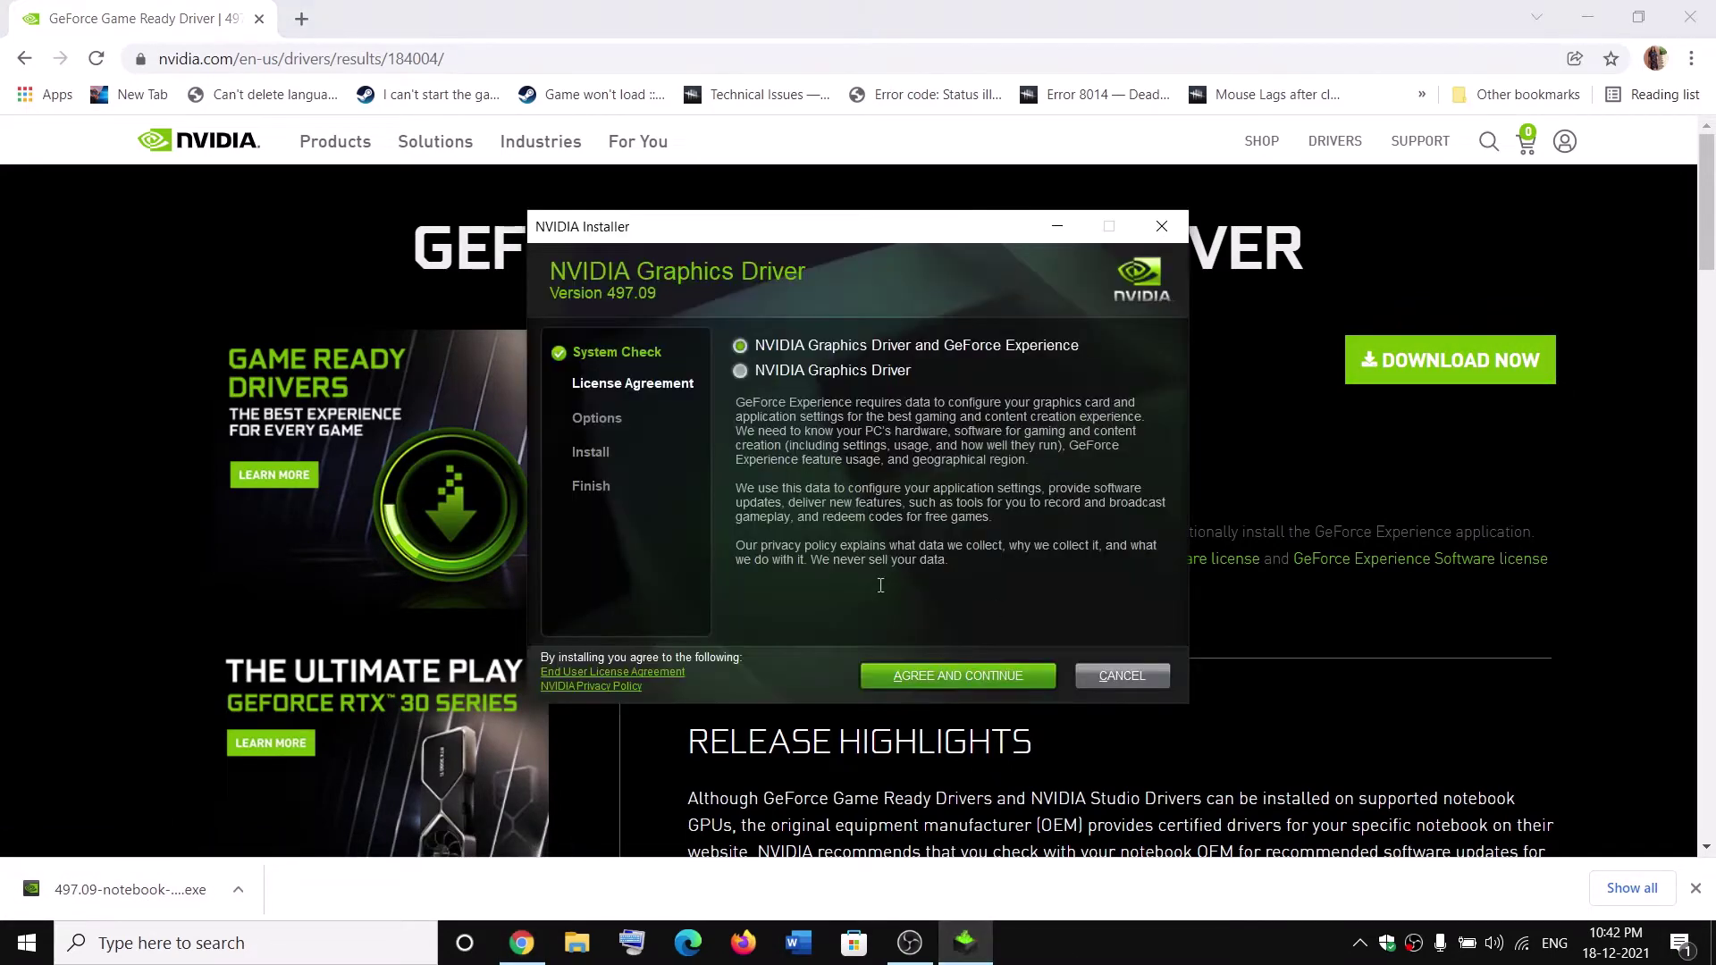
# Step: Accept the license and run a Custom (Advanced) clean installation of driver 497.09
pyautogui.click(952, 684)
pyautogui.click(801, 475)
pyautogui.click(997, 676)
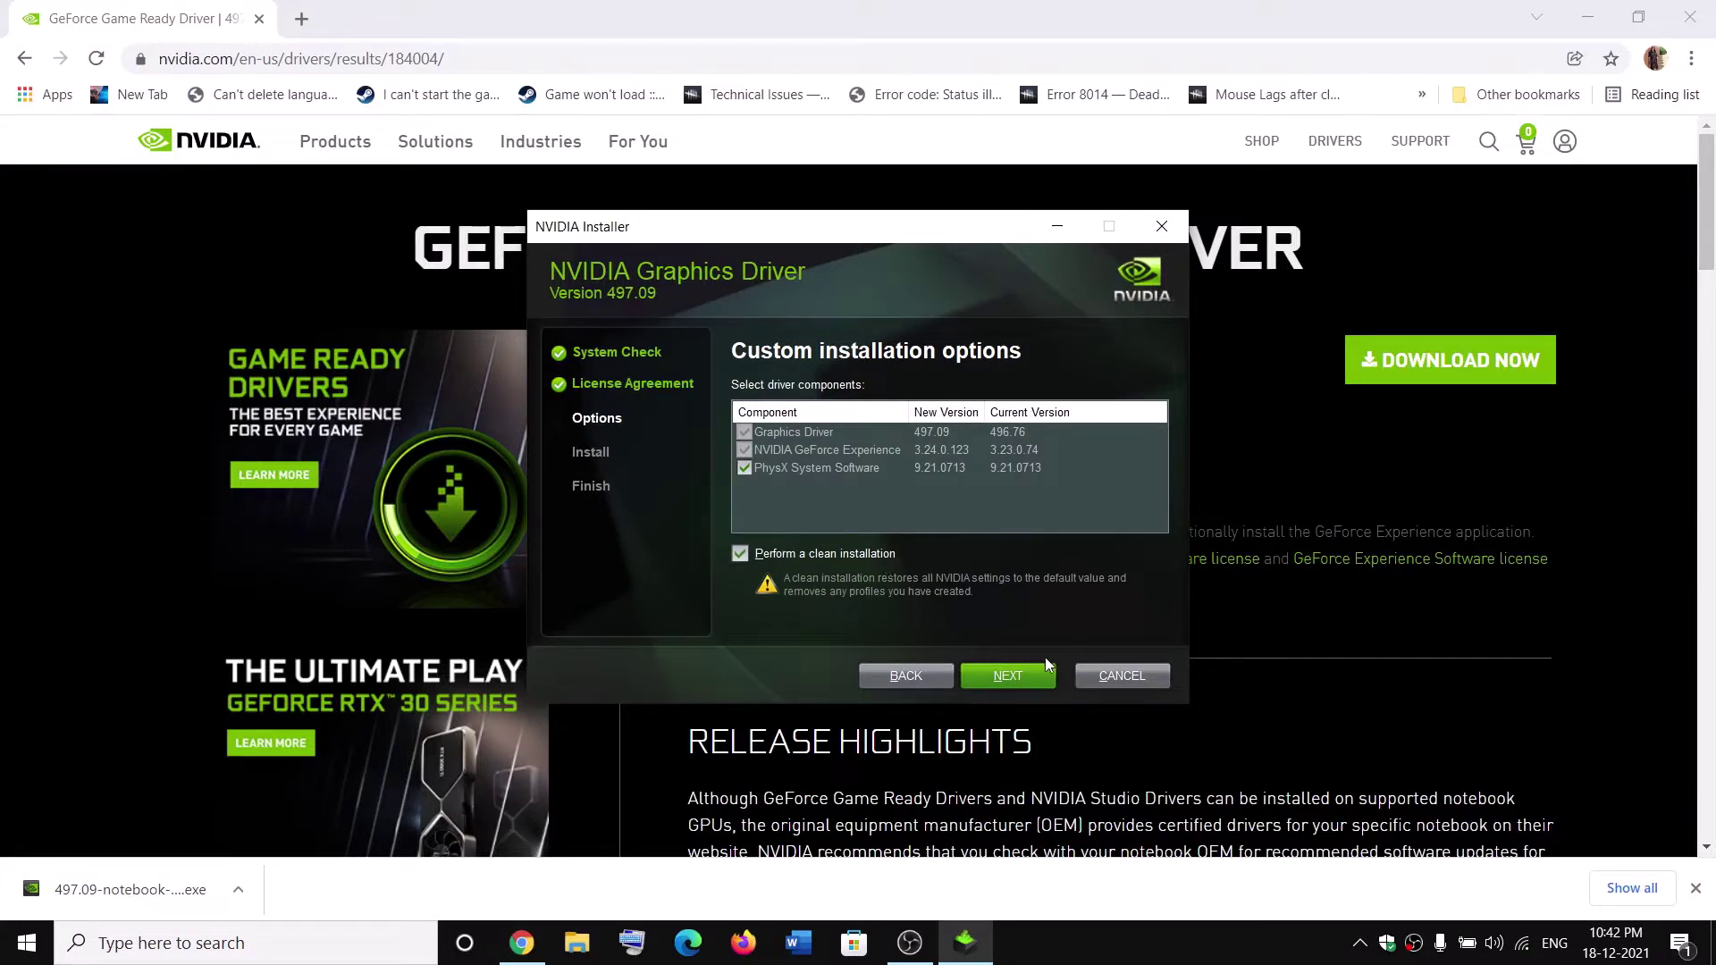
pyautogui.click(1027, 677)
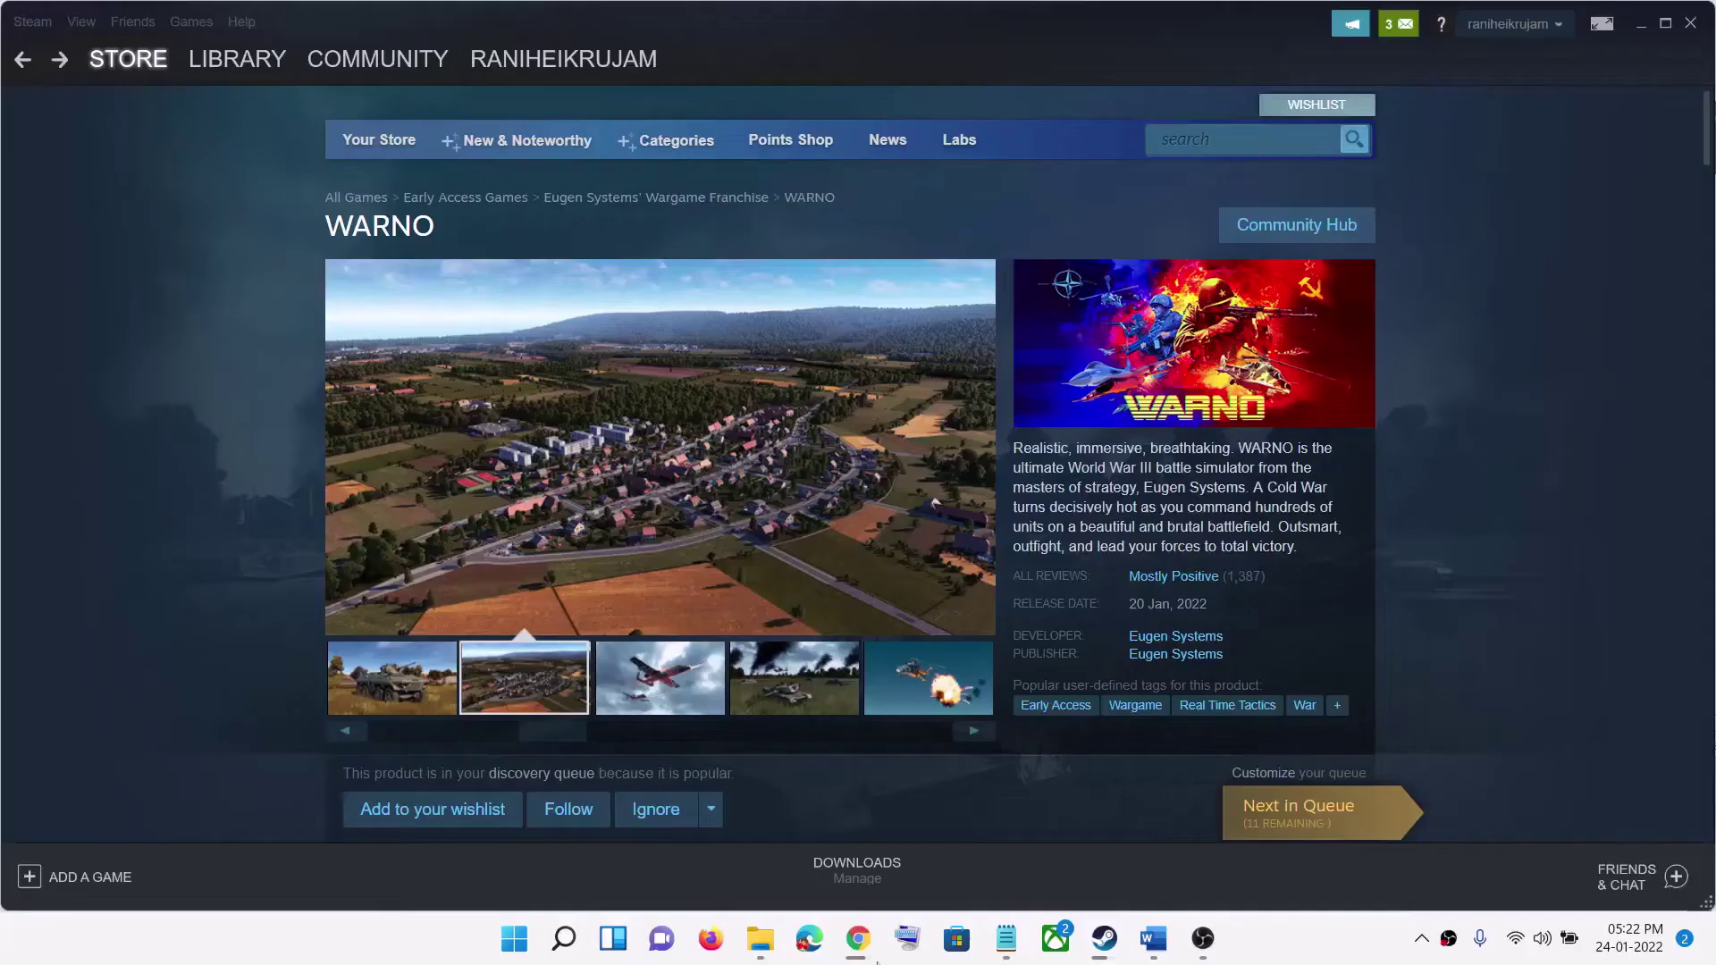
# Step: Highlight Step 2 on allowing the game exe through Windows Security in the notes
pyautogui.click(1153, 938)
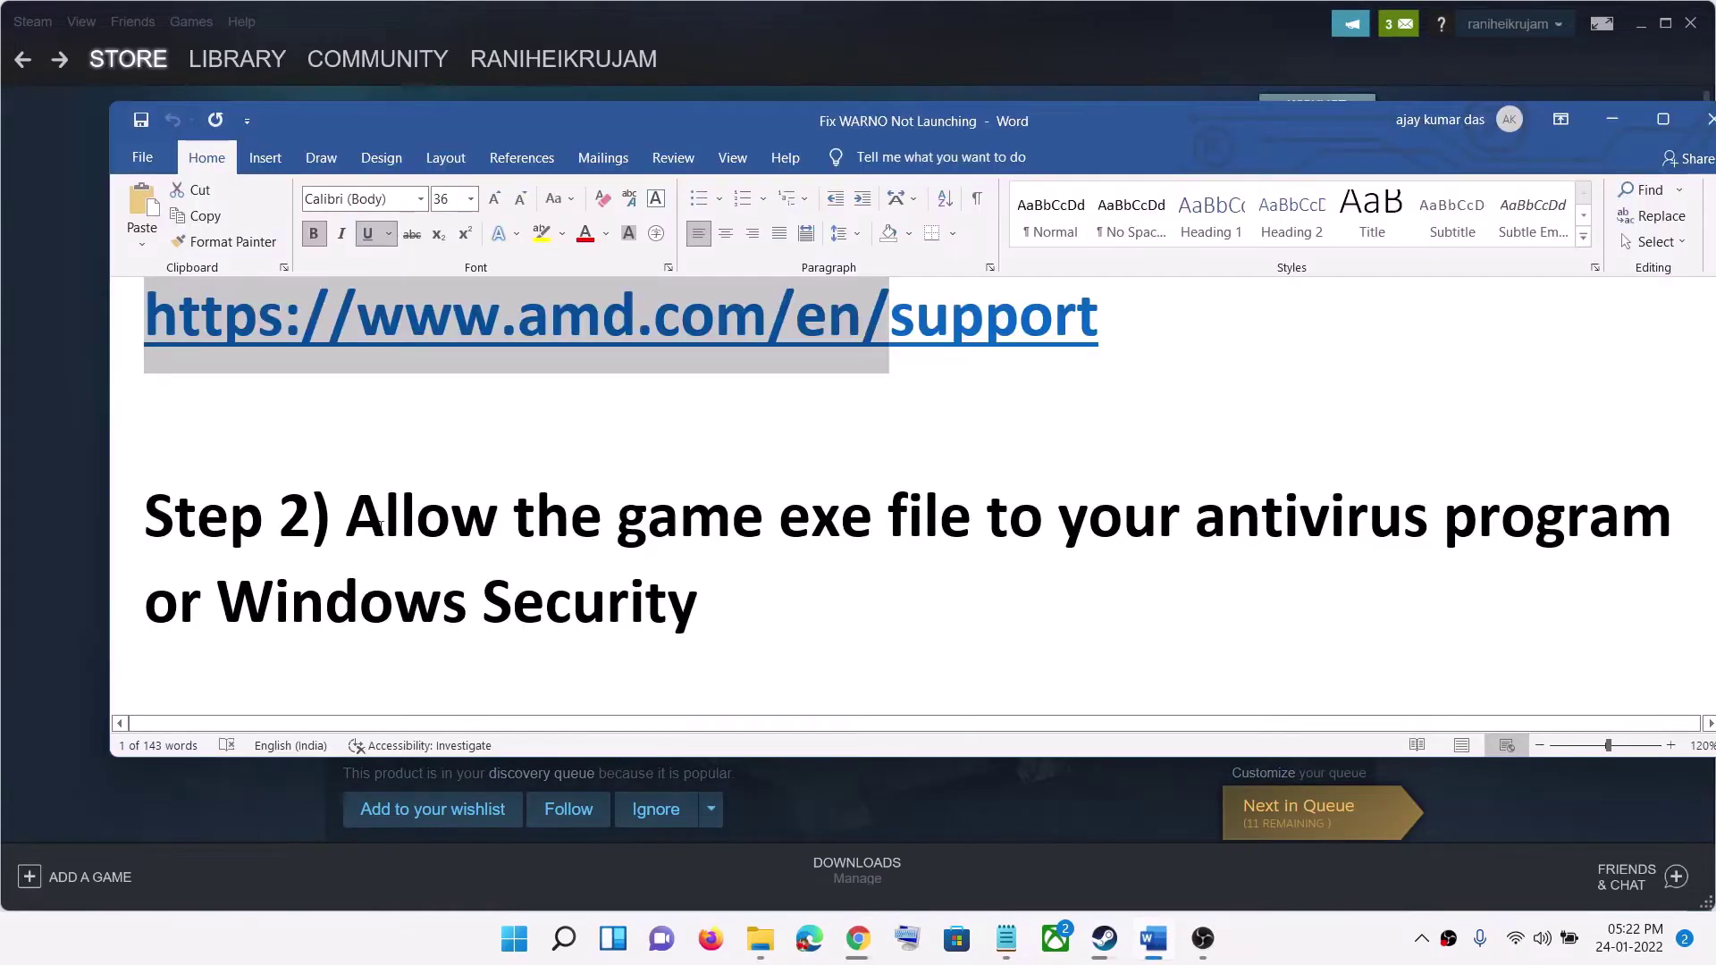
pyautogui.moveTo(347, 518); pyautogui.dragTo(1216, 519)
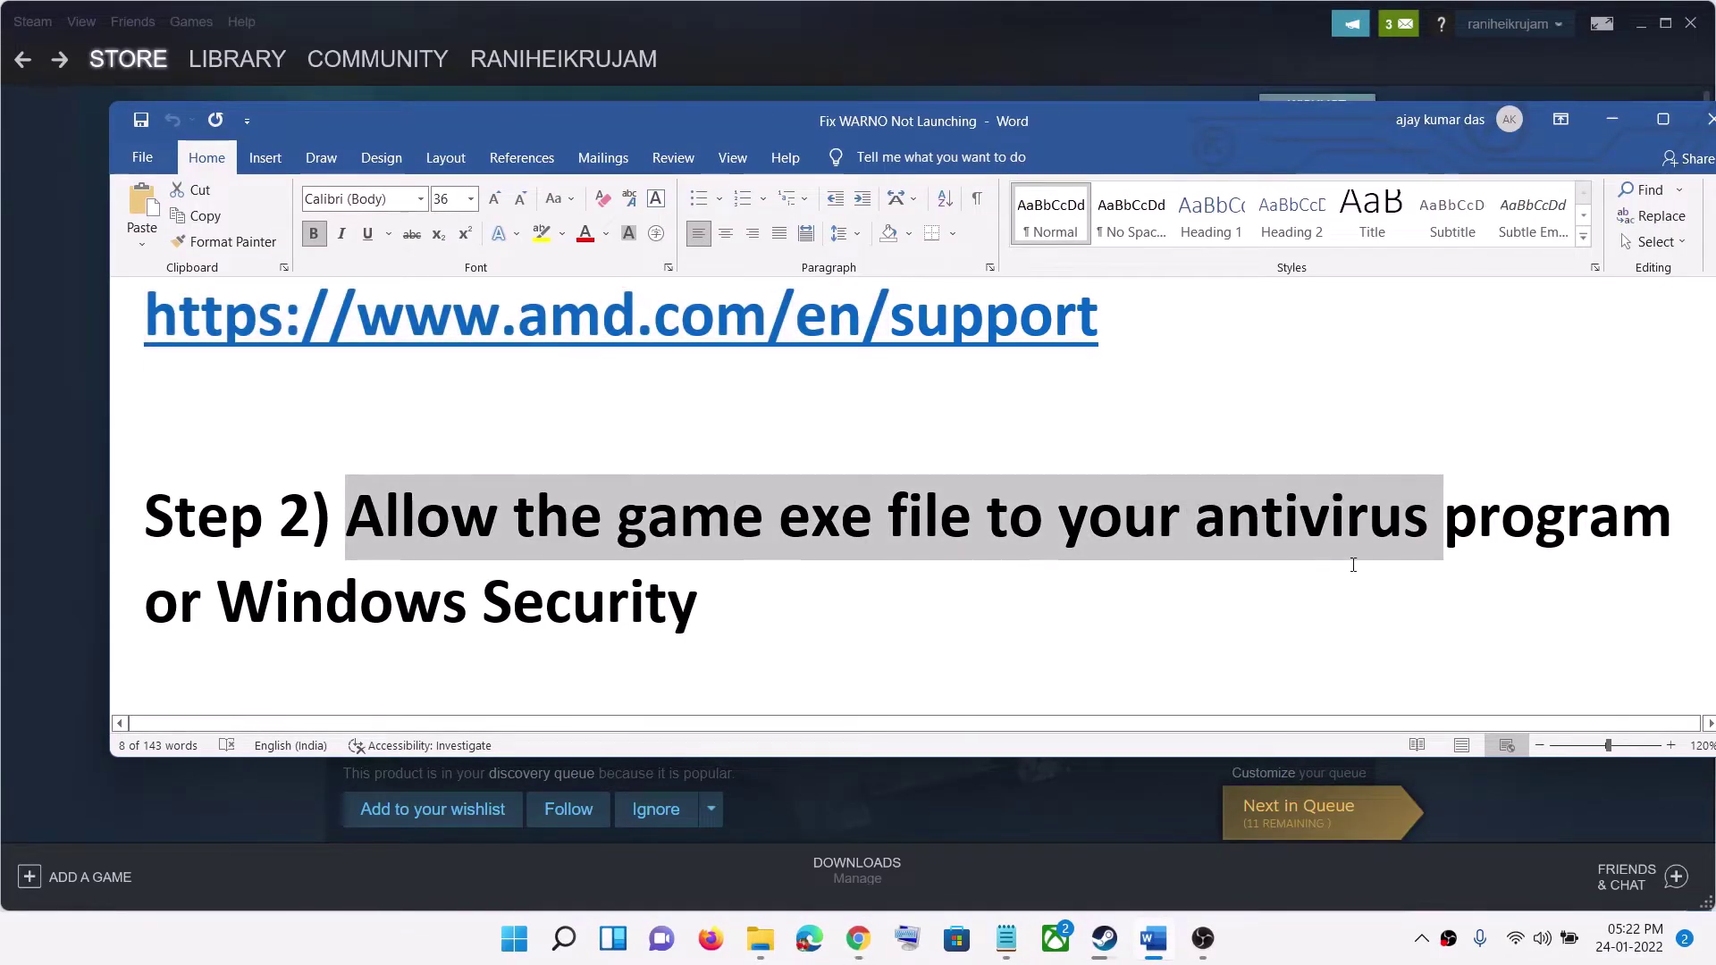
pyautogui.click(617, 518)
pyautogui.moveTo(617, 518); pyautogui.dragTo(230, 518)
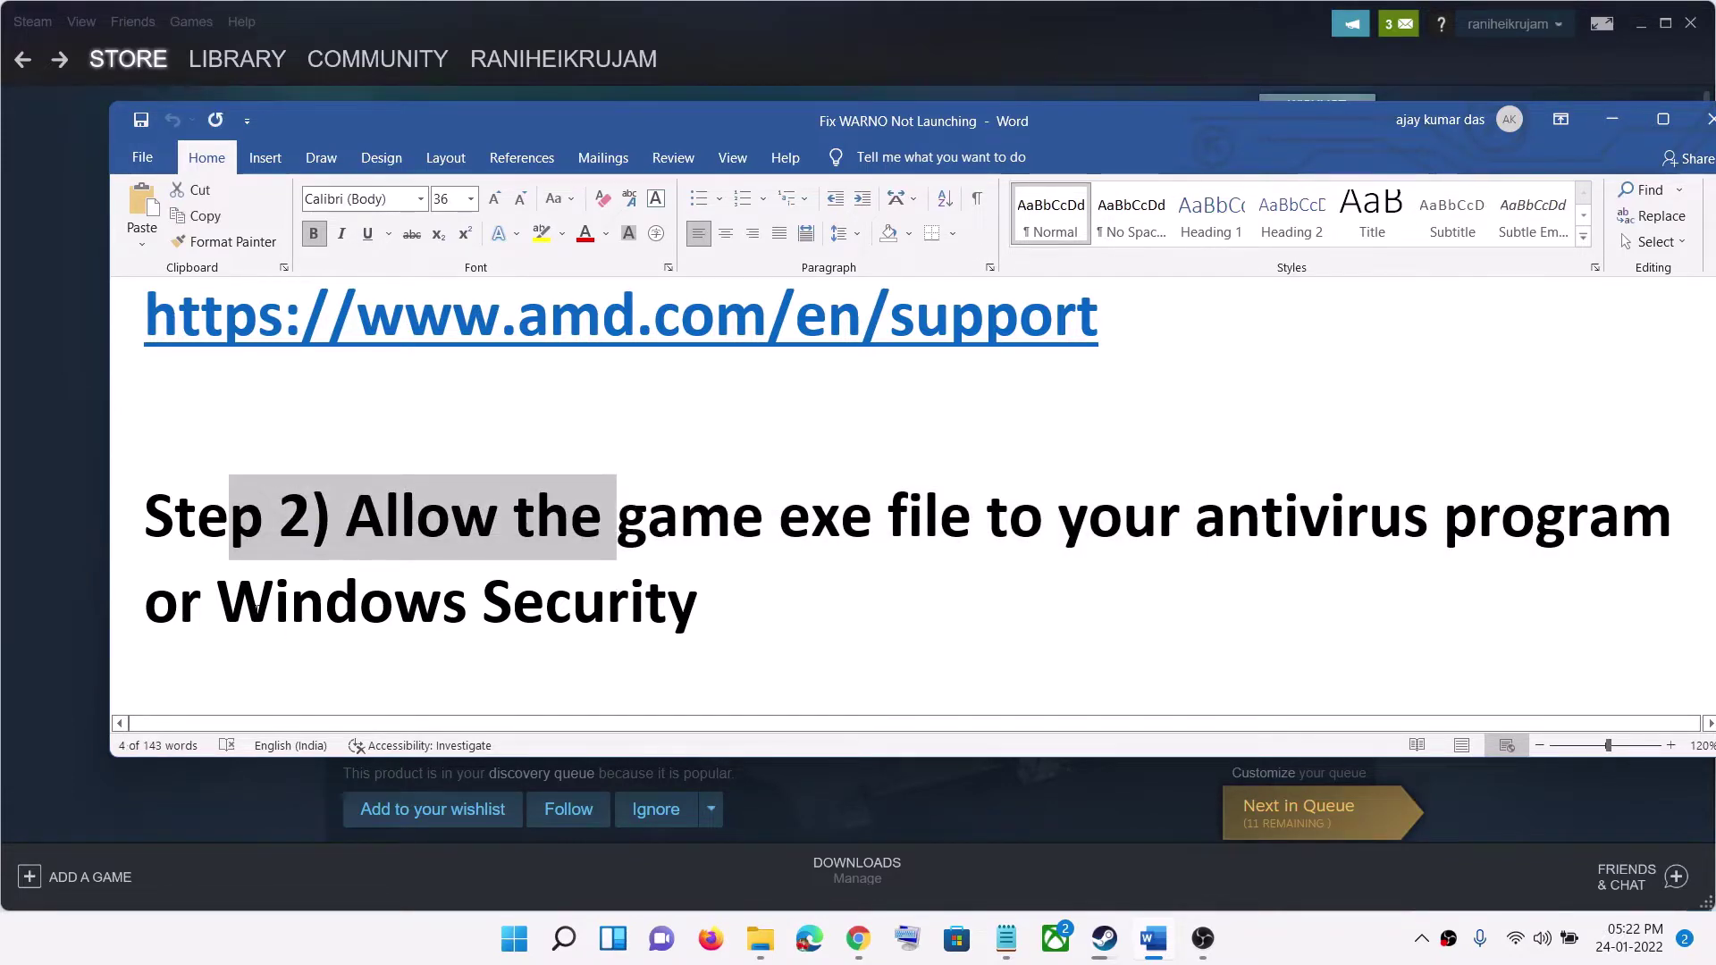
pyautogui.moveTo(256, 623); pyautogui.dragTo(739, 598)
# Step: Minimise the notes and open Windows Settings from Start
pyautogui.click(1602, 122)
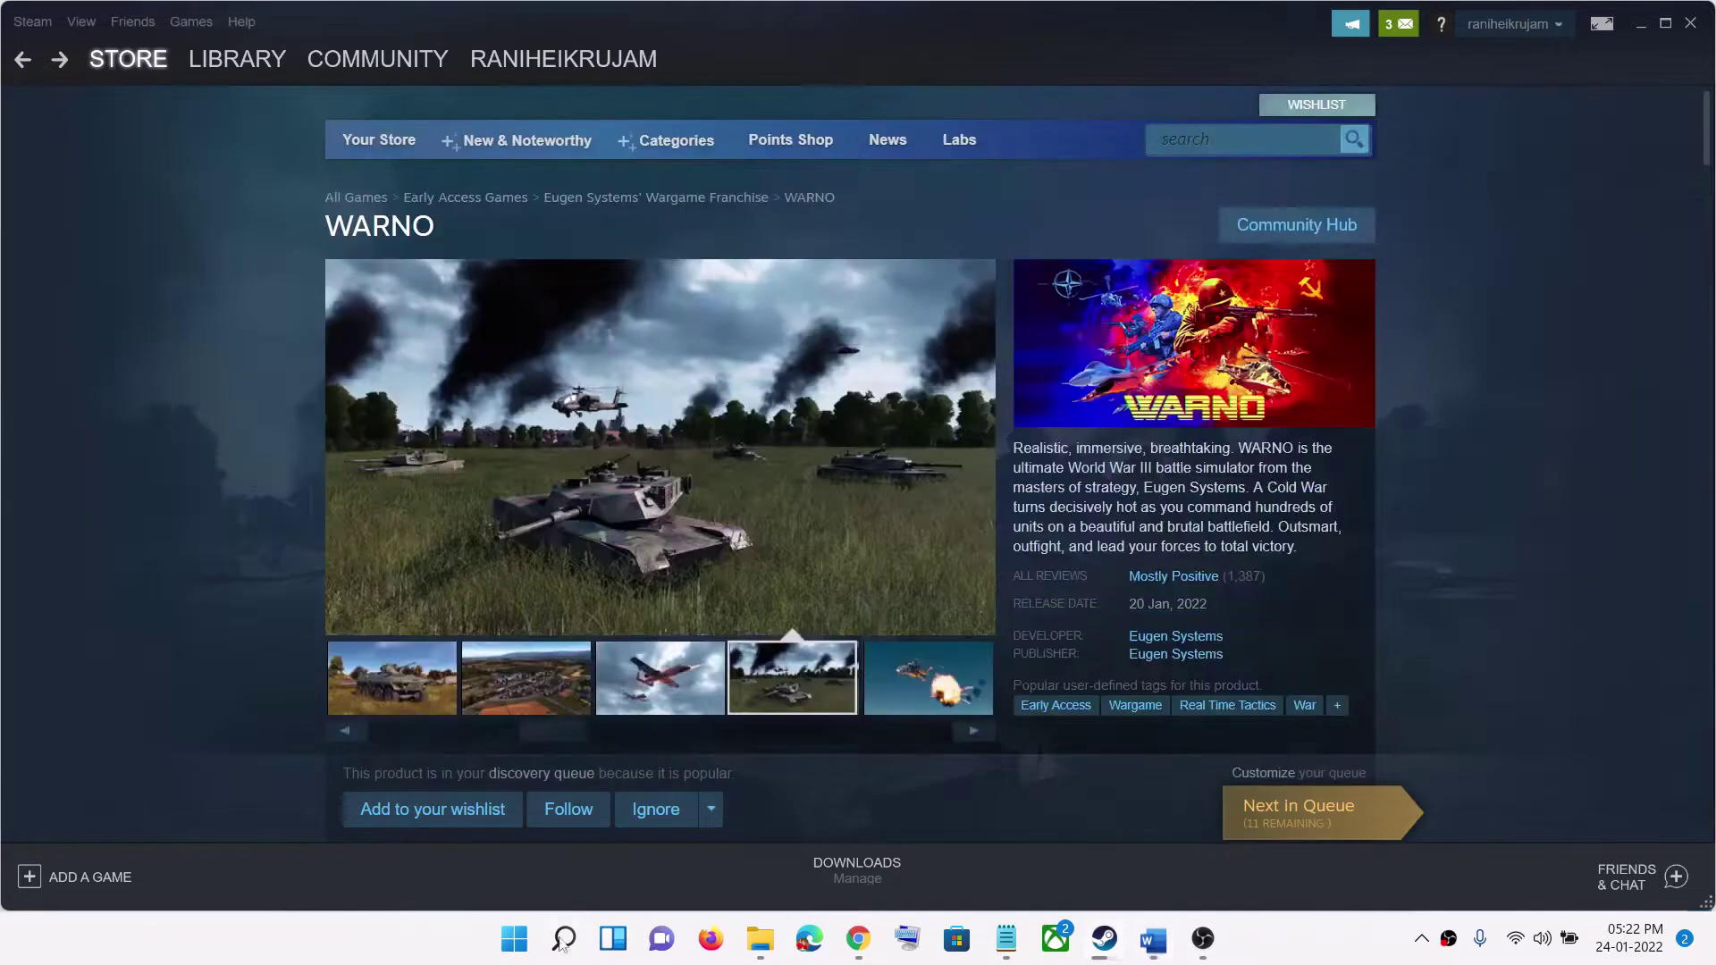
pyautogui.click(514, 938)
pyautogui.click(798, 398)
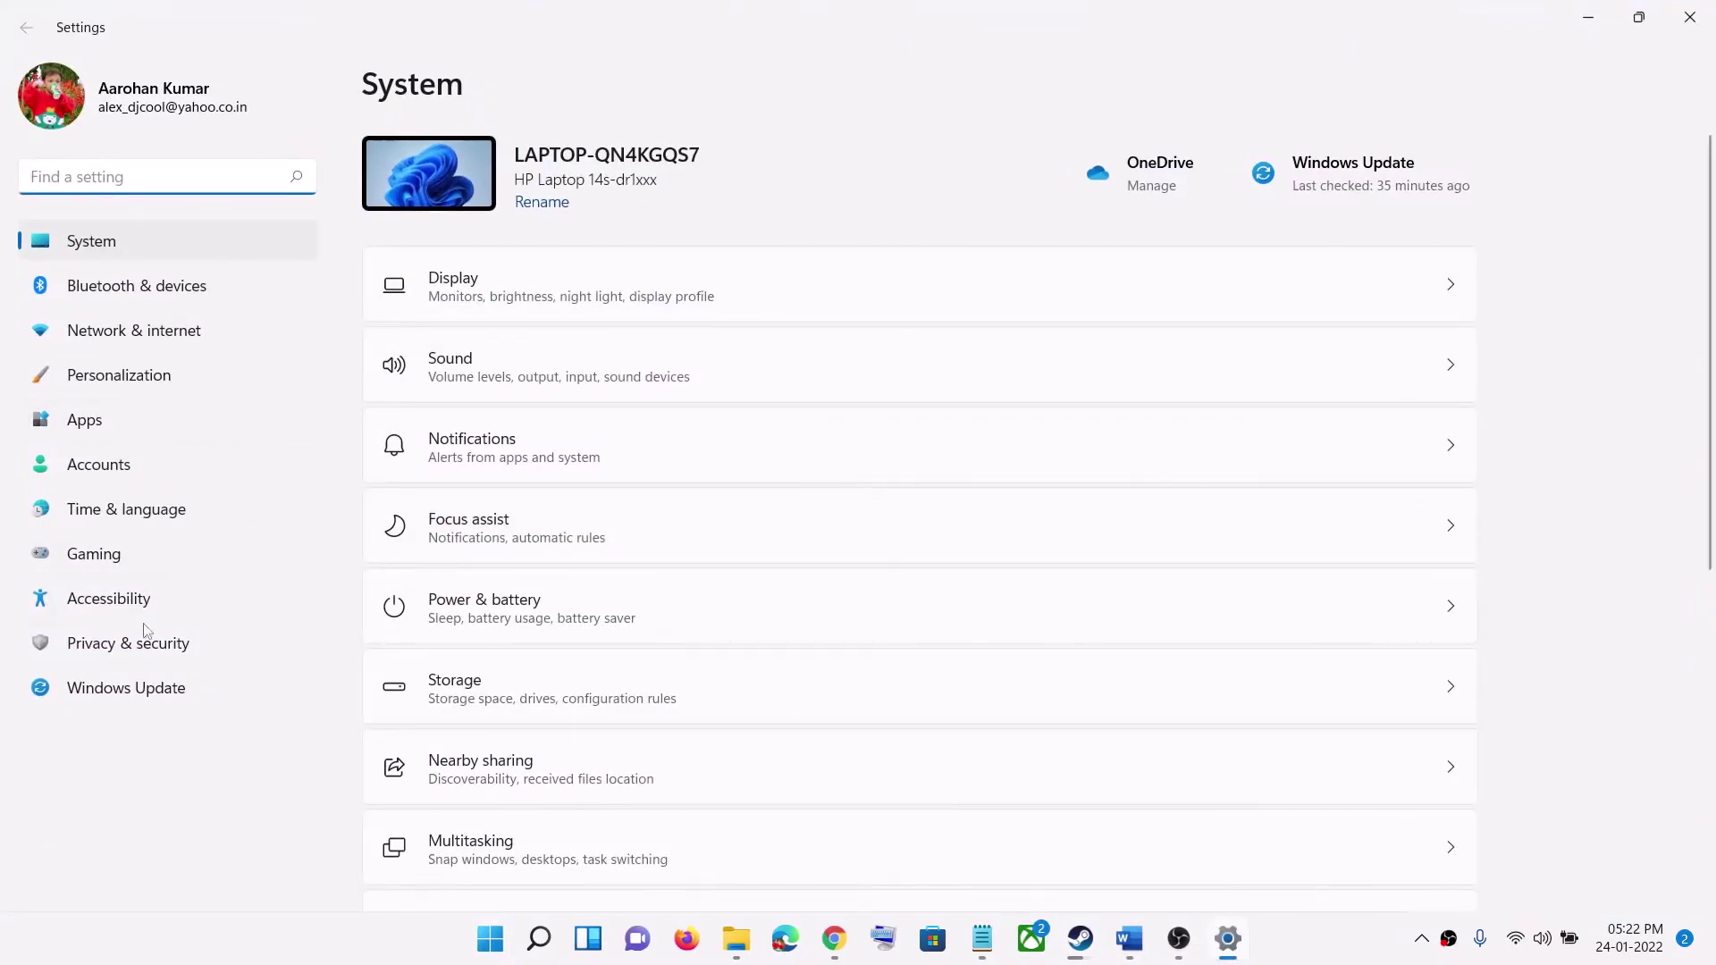
# Step: Go to Privacy & security > Windows Security and launch Virus & threat protection
pyautogui.click(165, 640)
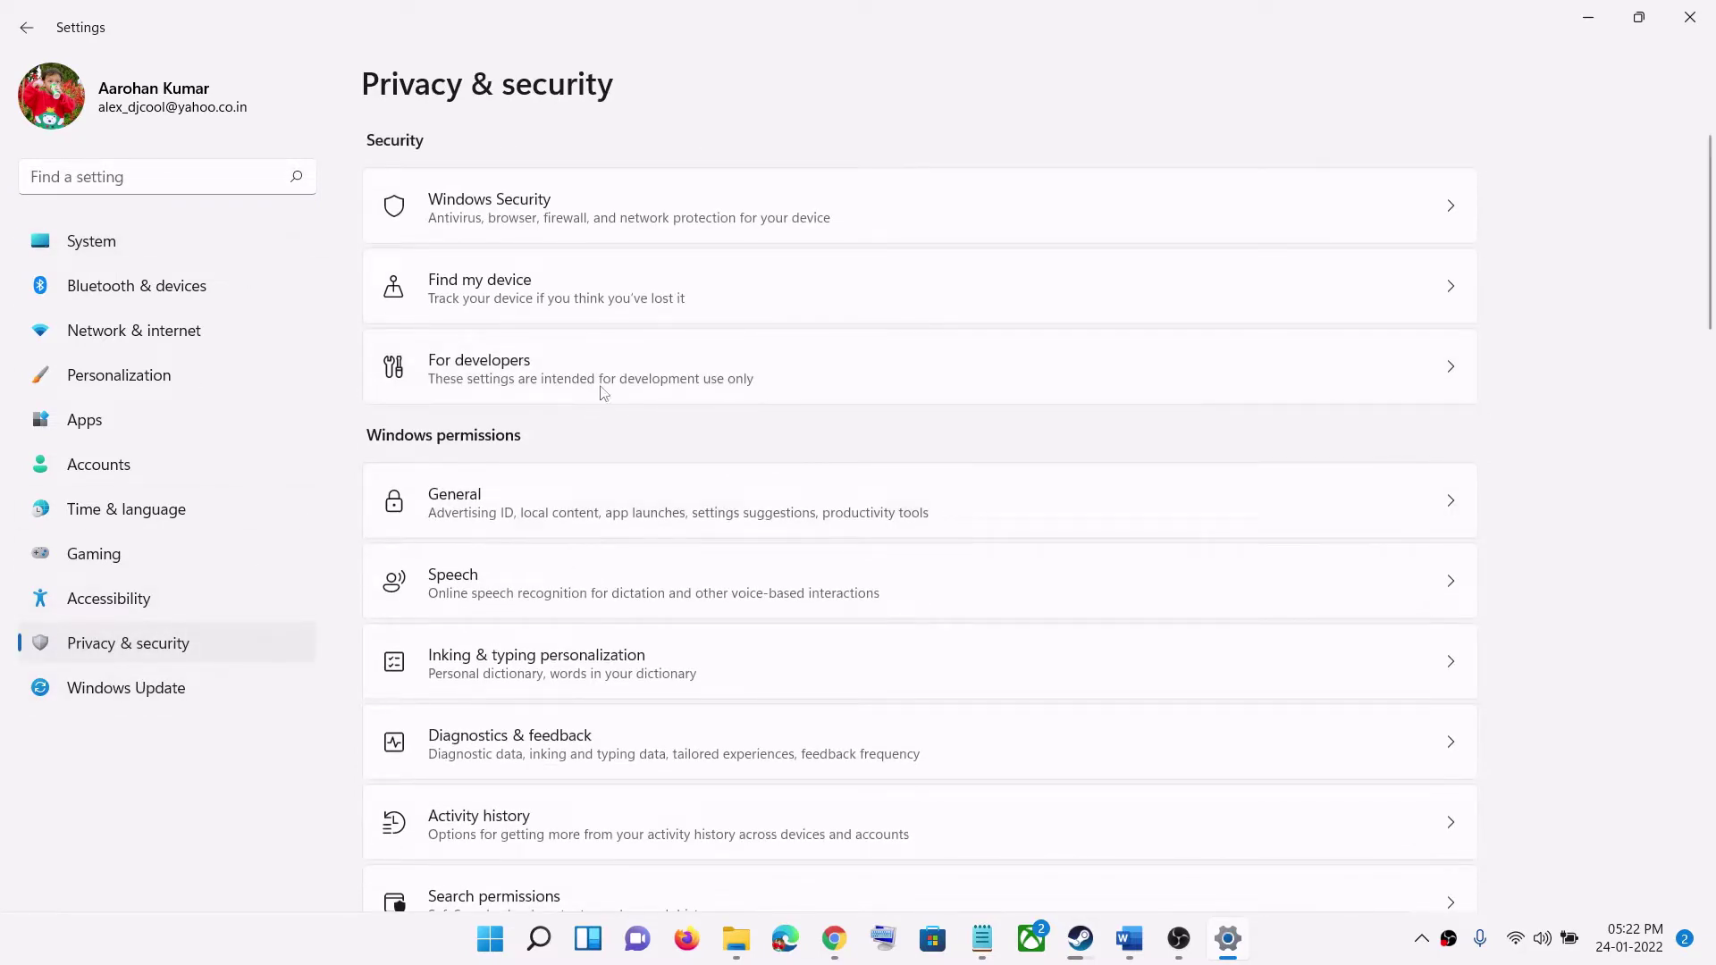
pyautogui.click(482, 217)
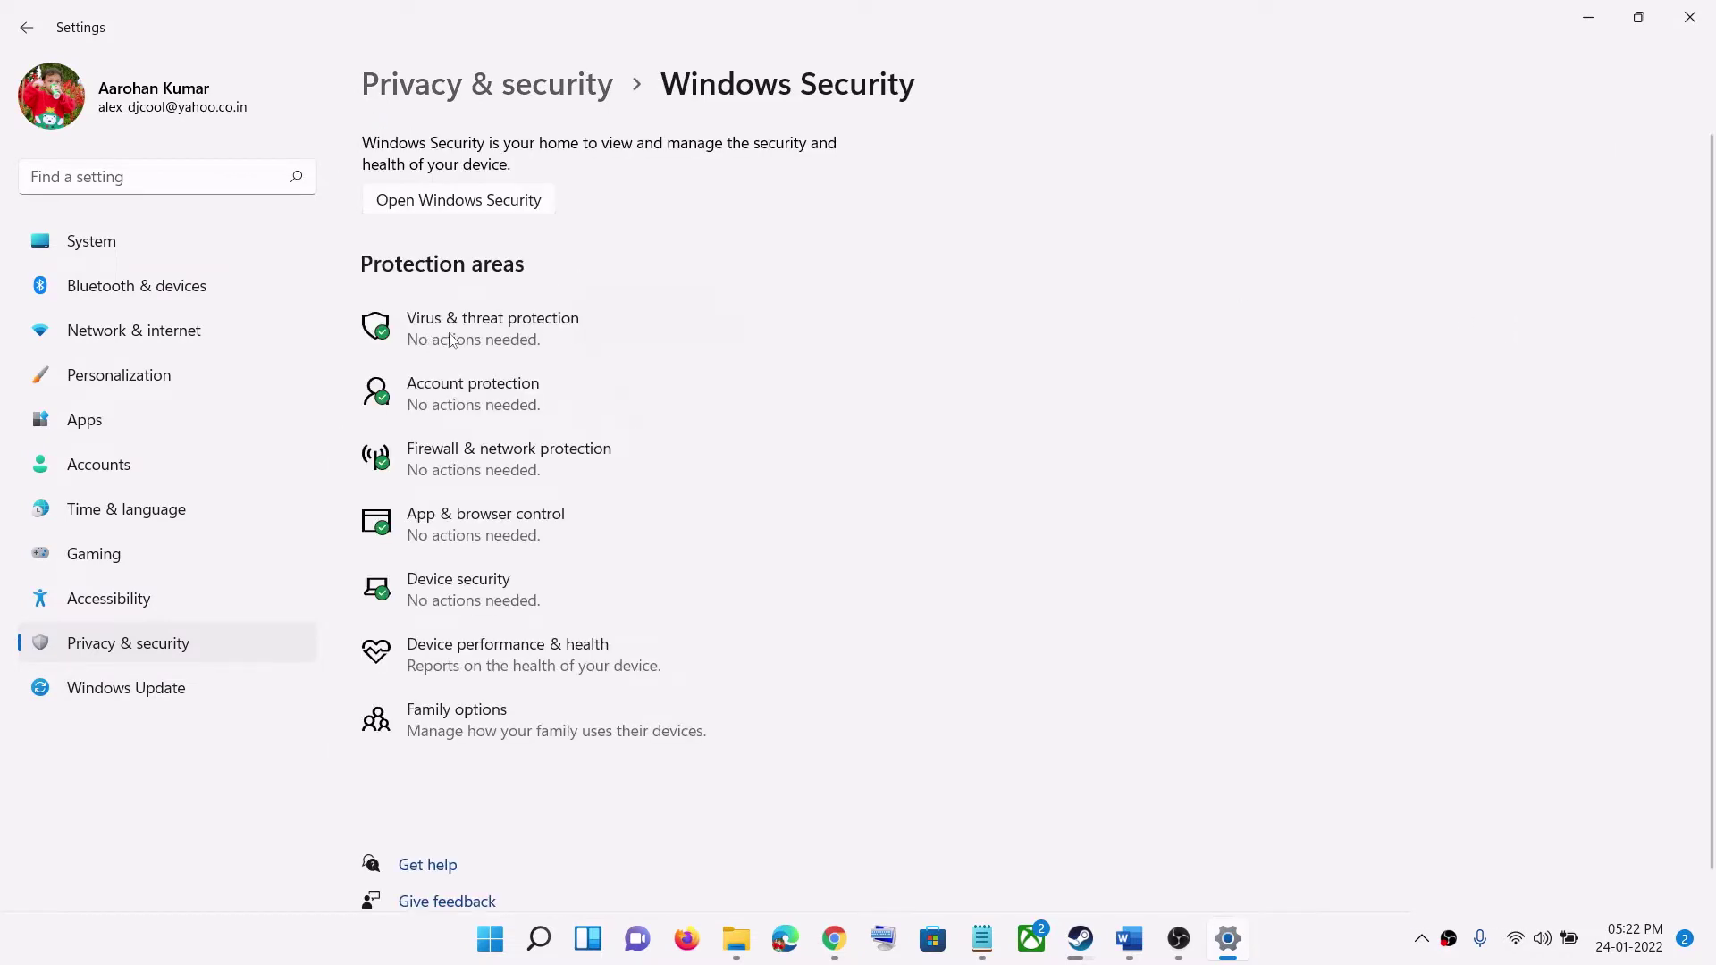
pyautogui.click(733, 329)
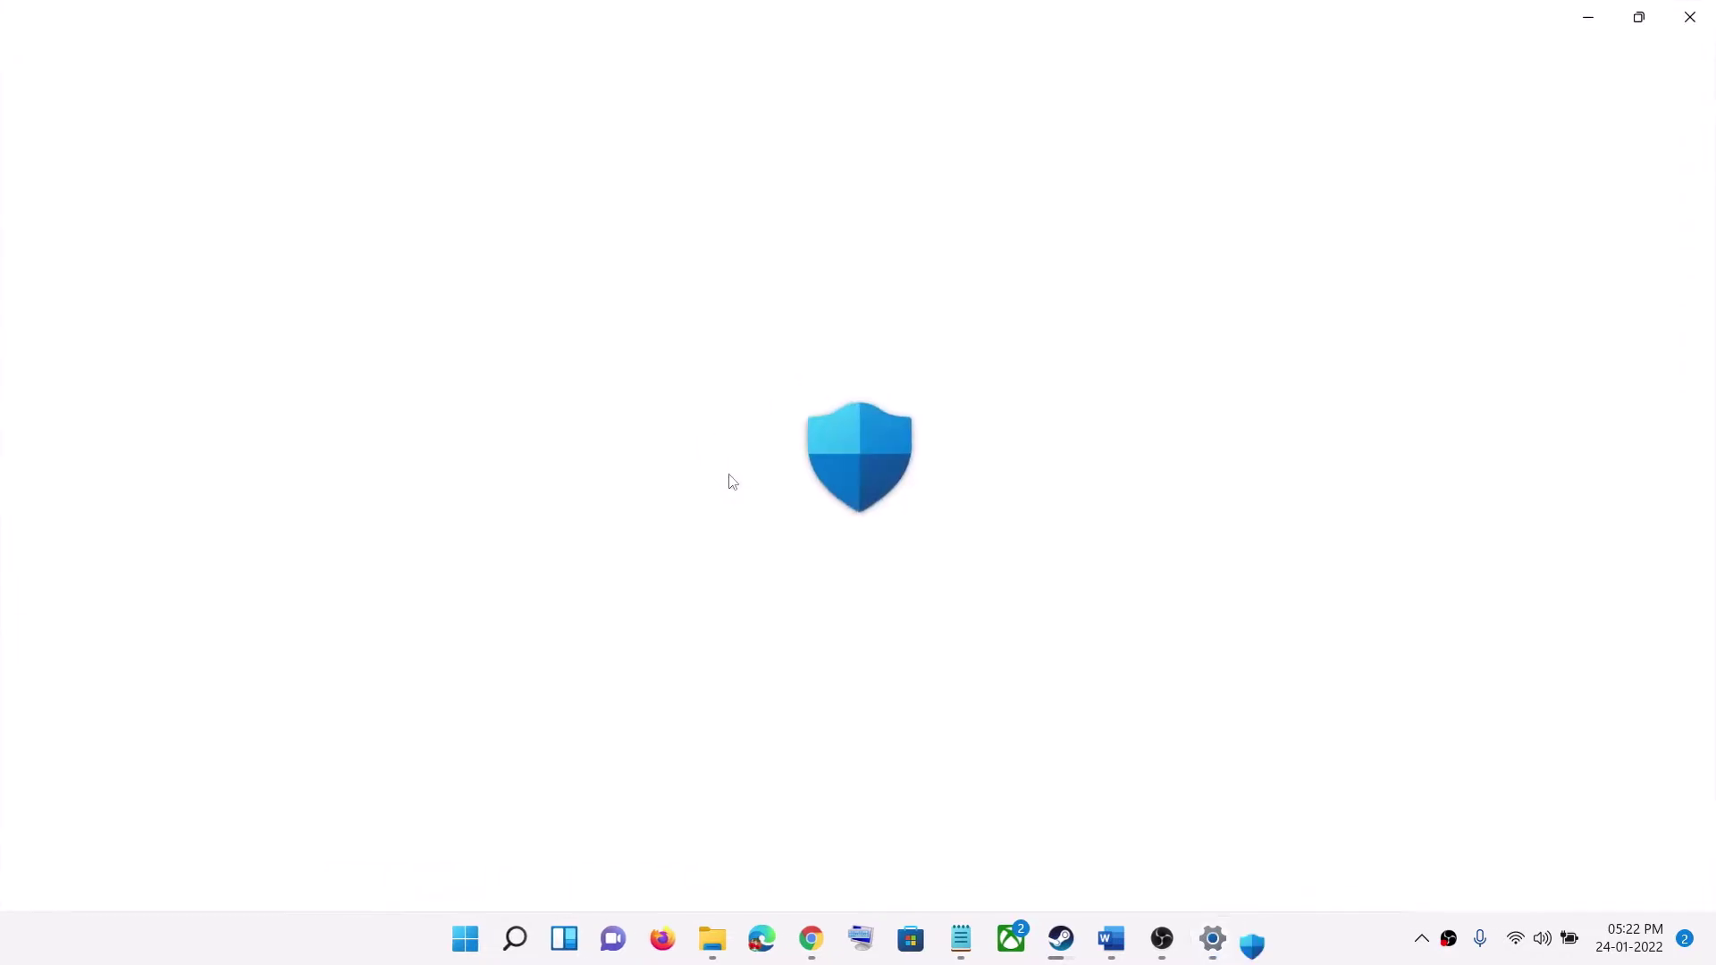
# Step: Open Controlled folder access's allowed-apps page via ransomware protection, approving the admin prompt
pyautogui.scroll(-2, 735, 623)
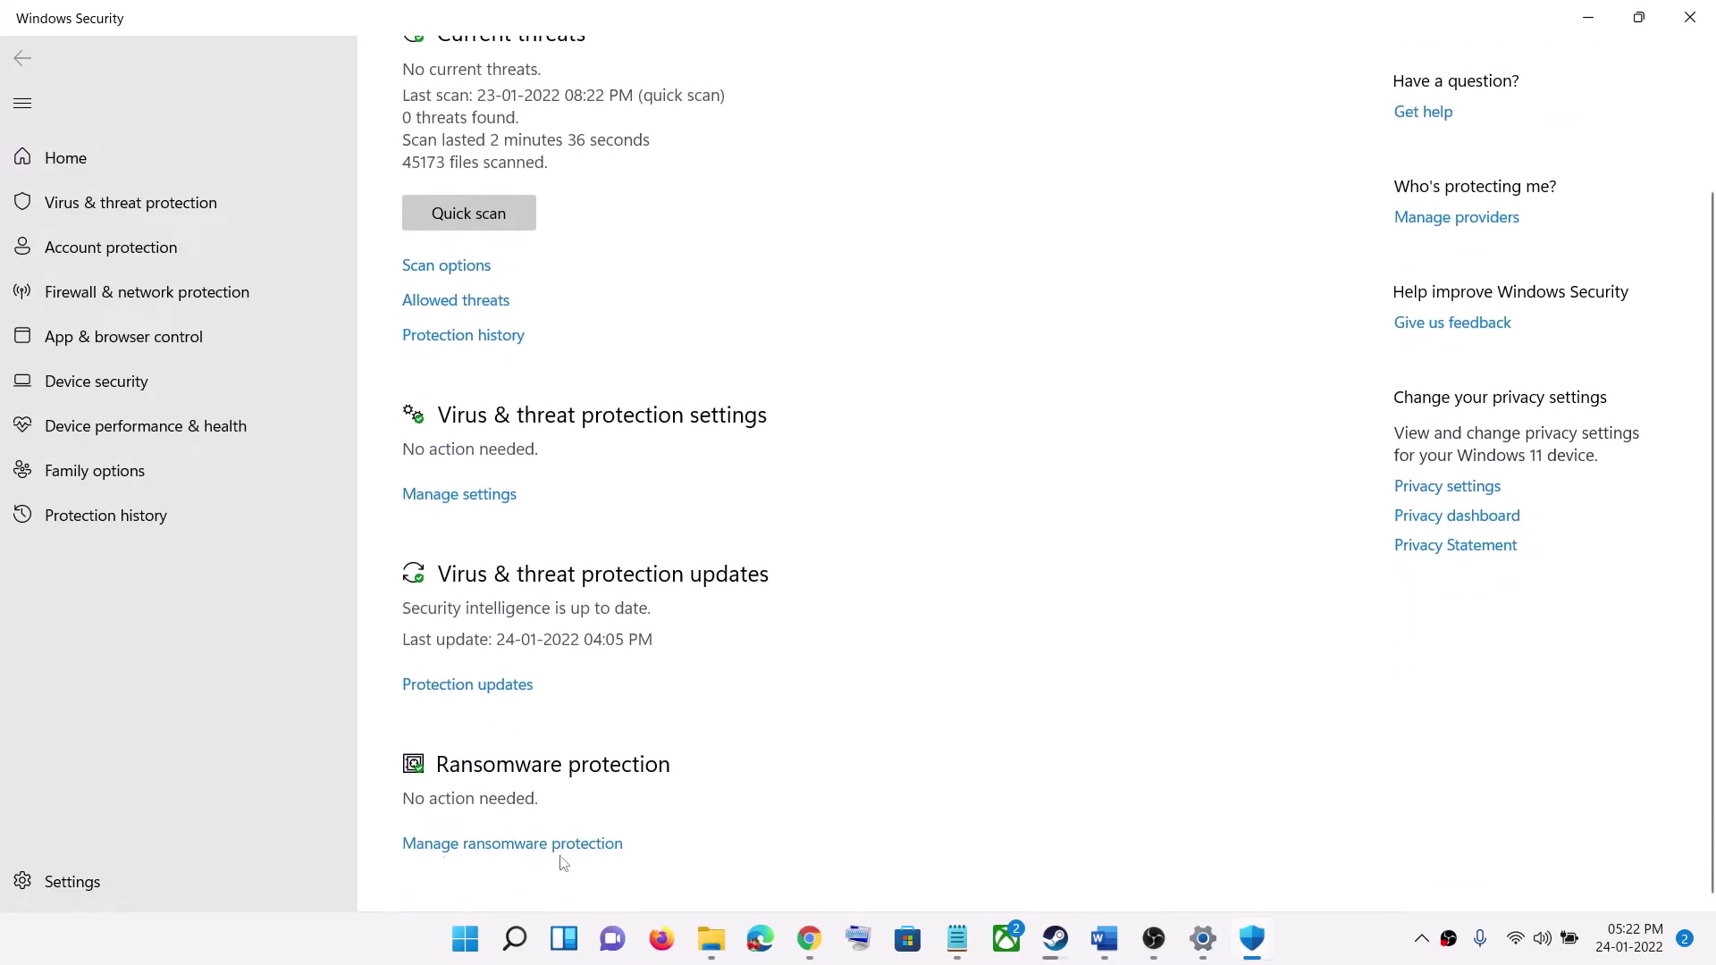
pyautogui.click(528, 844)
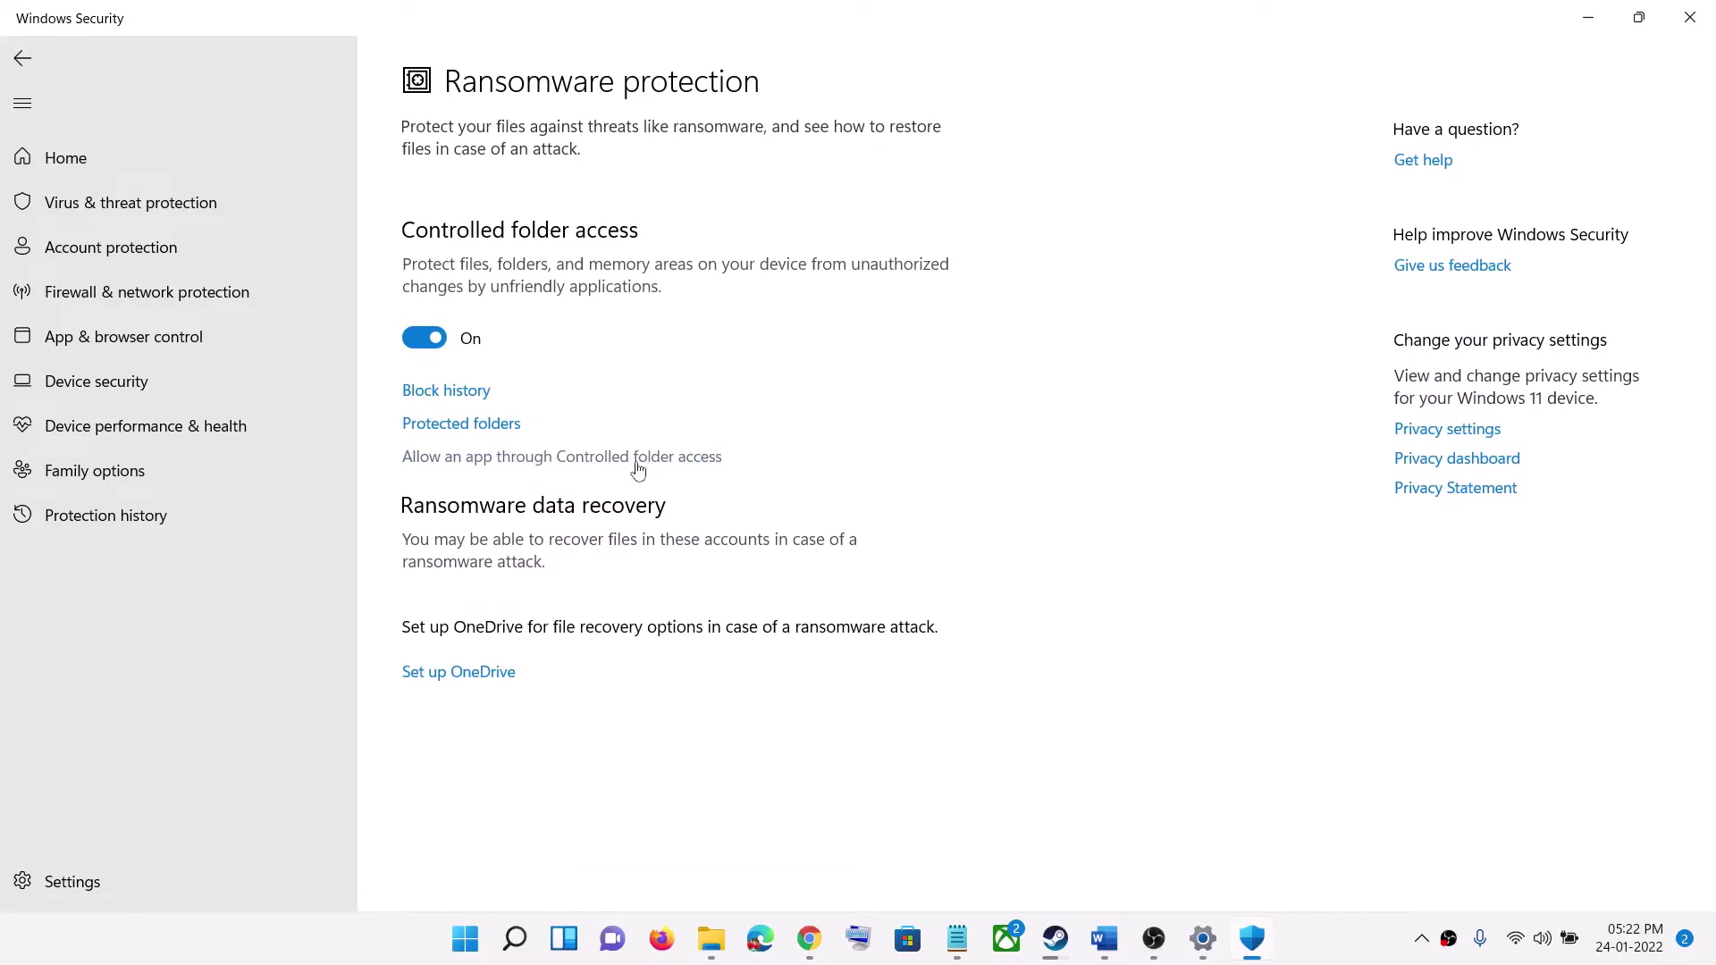
pyautogui.click(630, 459)
pyautogui.click(767, 639)
# Step: Add an allowed app using Browse all apps
pyautogui.scroll(-2, 867, 192)
pyautogui.scroll(2, 805, 260)
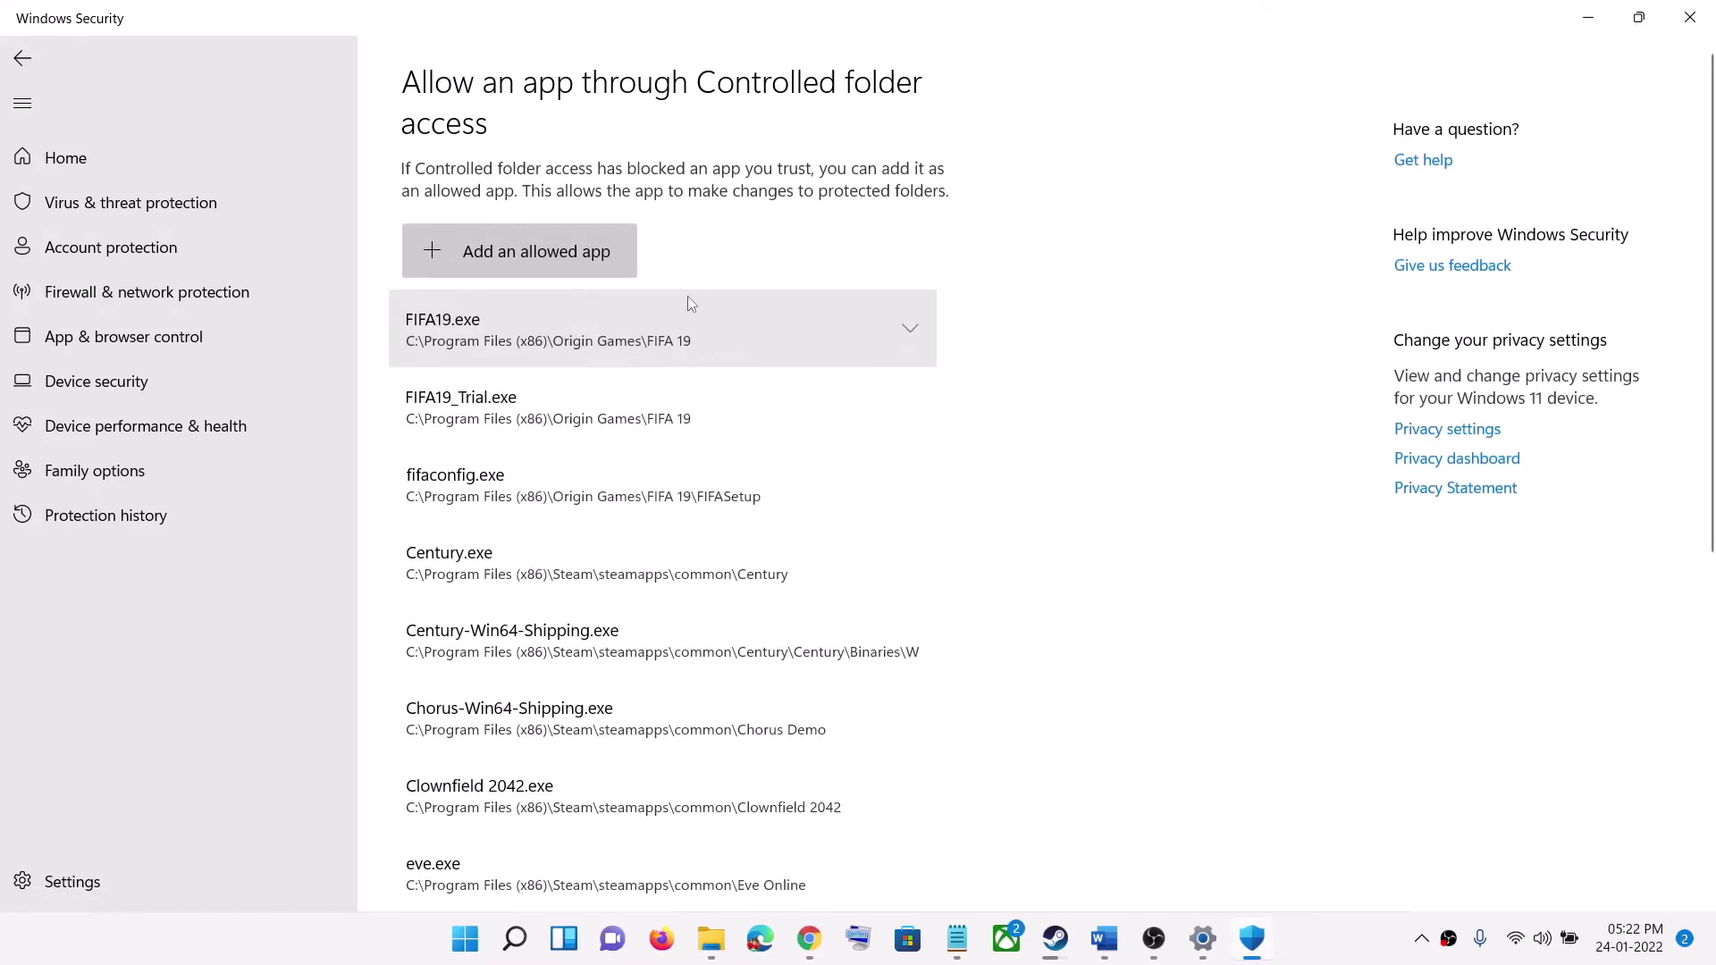
pyautogui.click(532, 253)
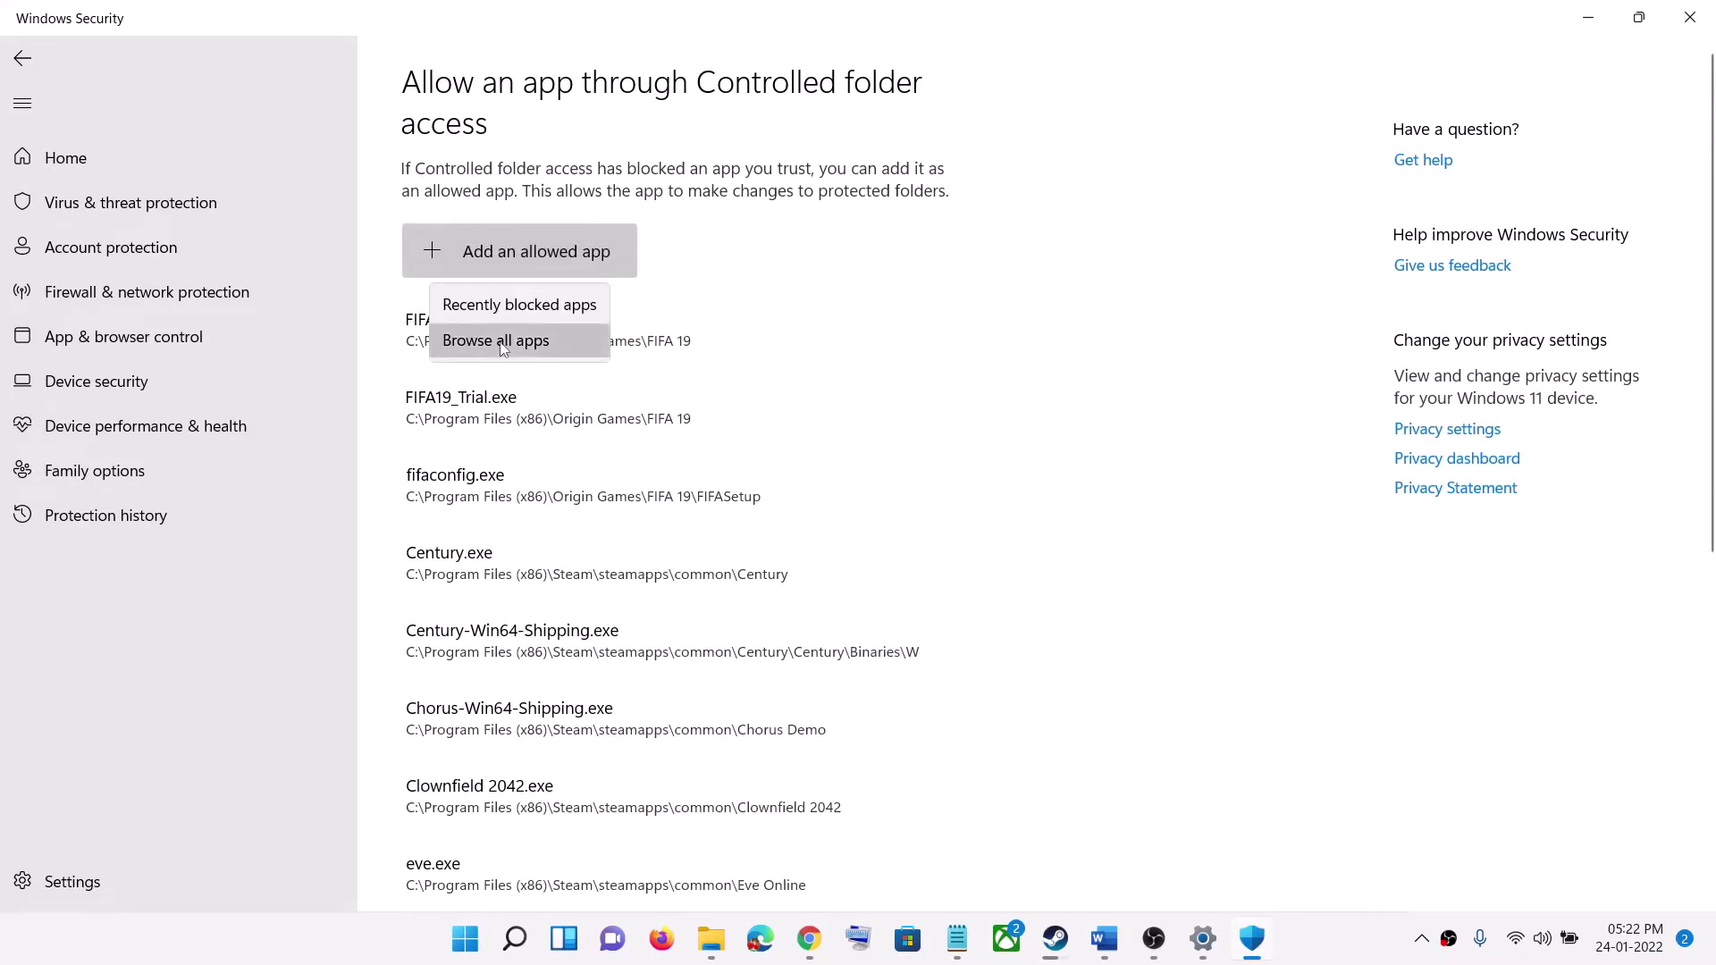
pyautogui.click(465, 336)
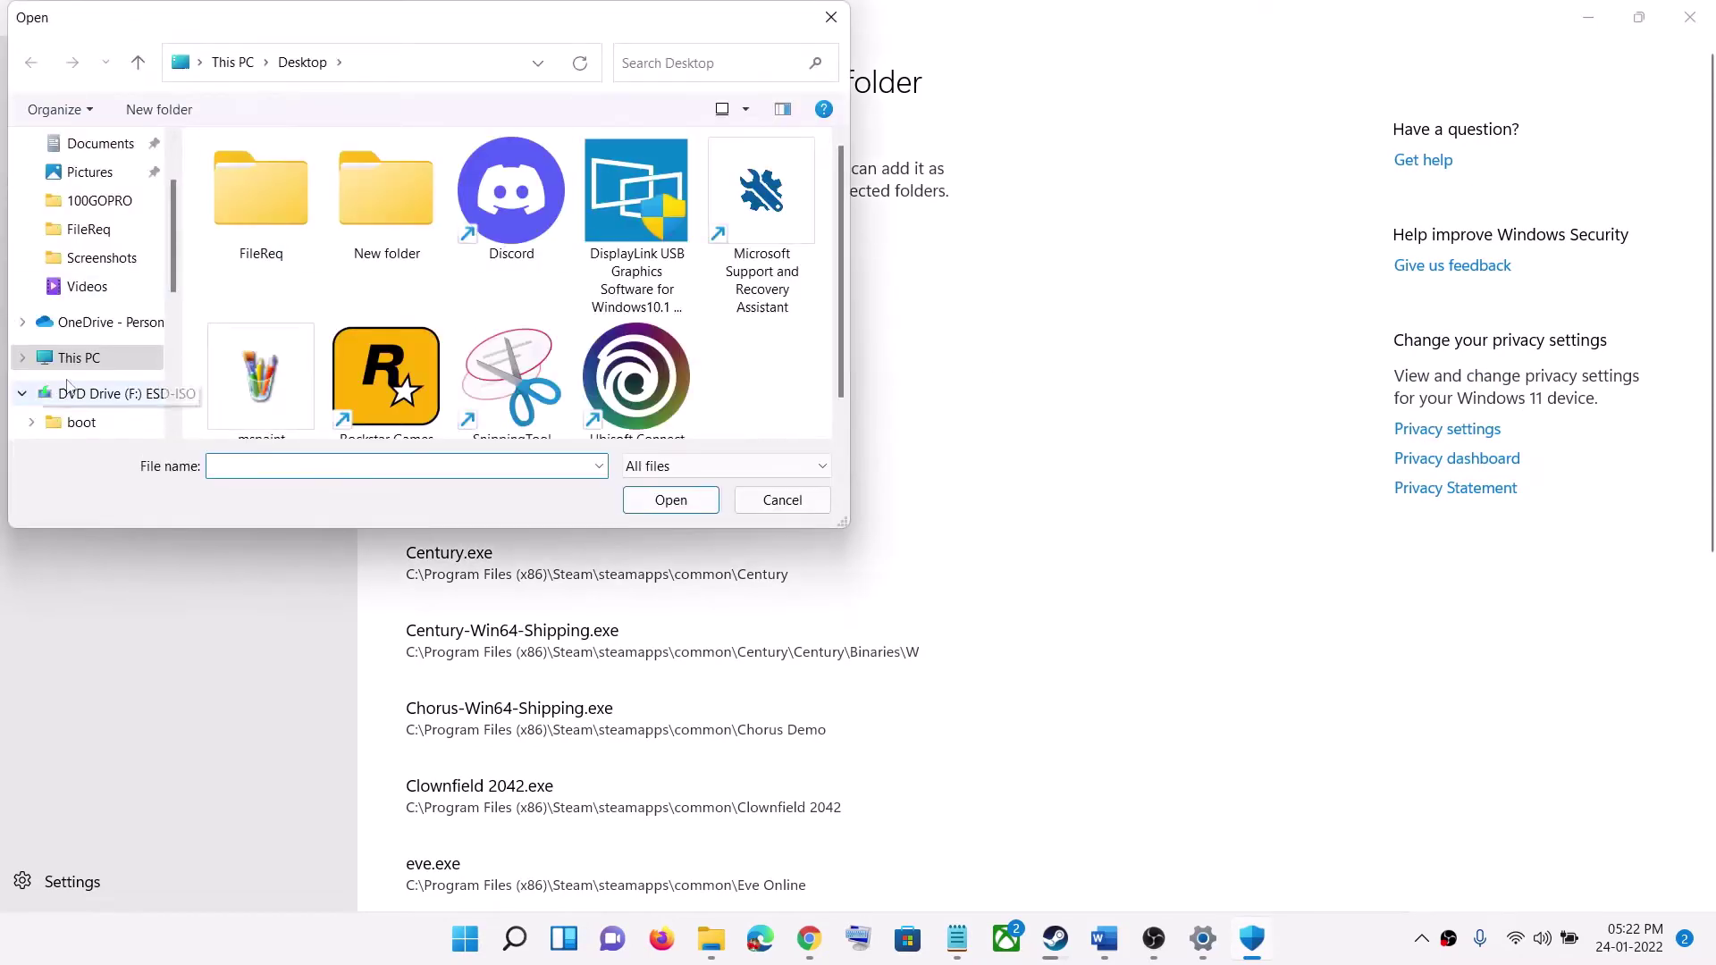
# Step: Browse to C:\Program Files (x86)\Steam\steamapps\common in the file picker
pyautogui.click(77, 355)
pyautogui.moveTo(675, 38); pyautogui.dragTo(1022, 119)
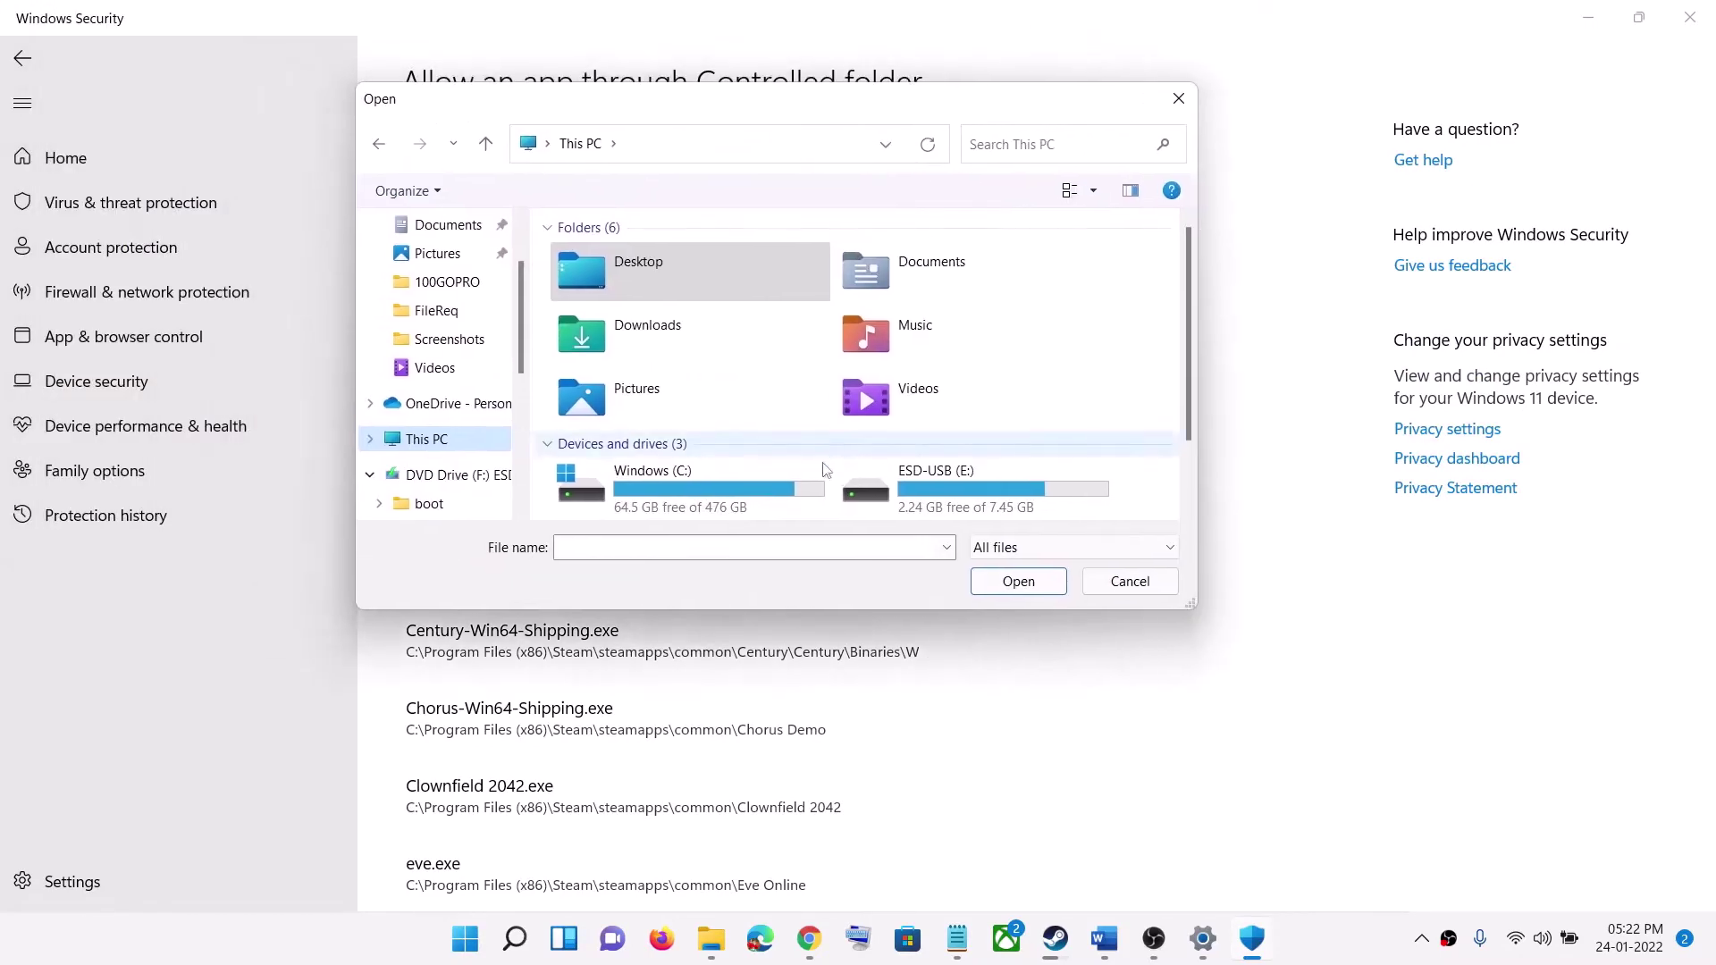
pyautogui.doubleClick(755, 478)
pyautogui.scroll(-5, 759, 362)
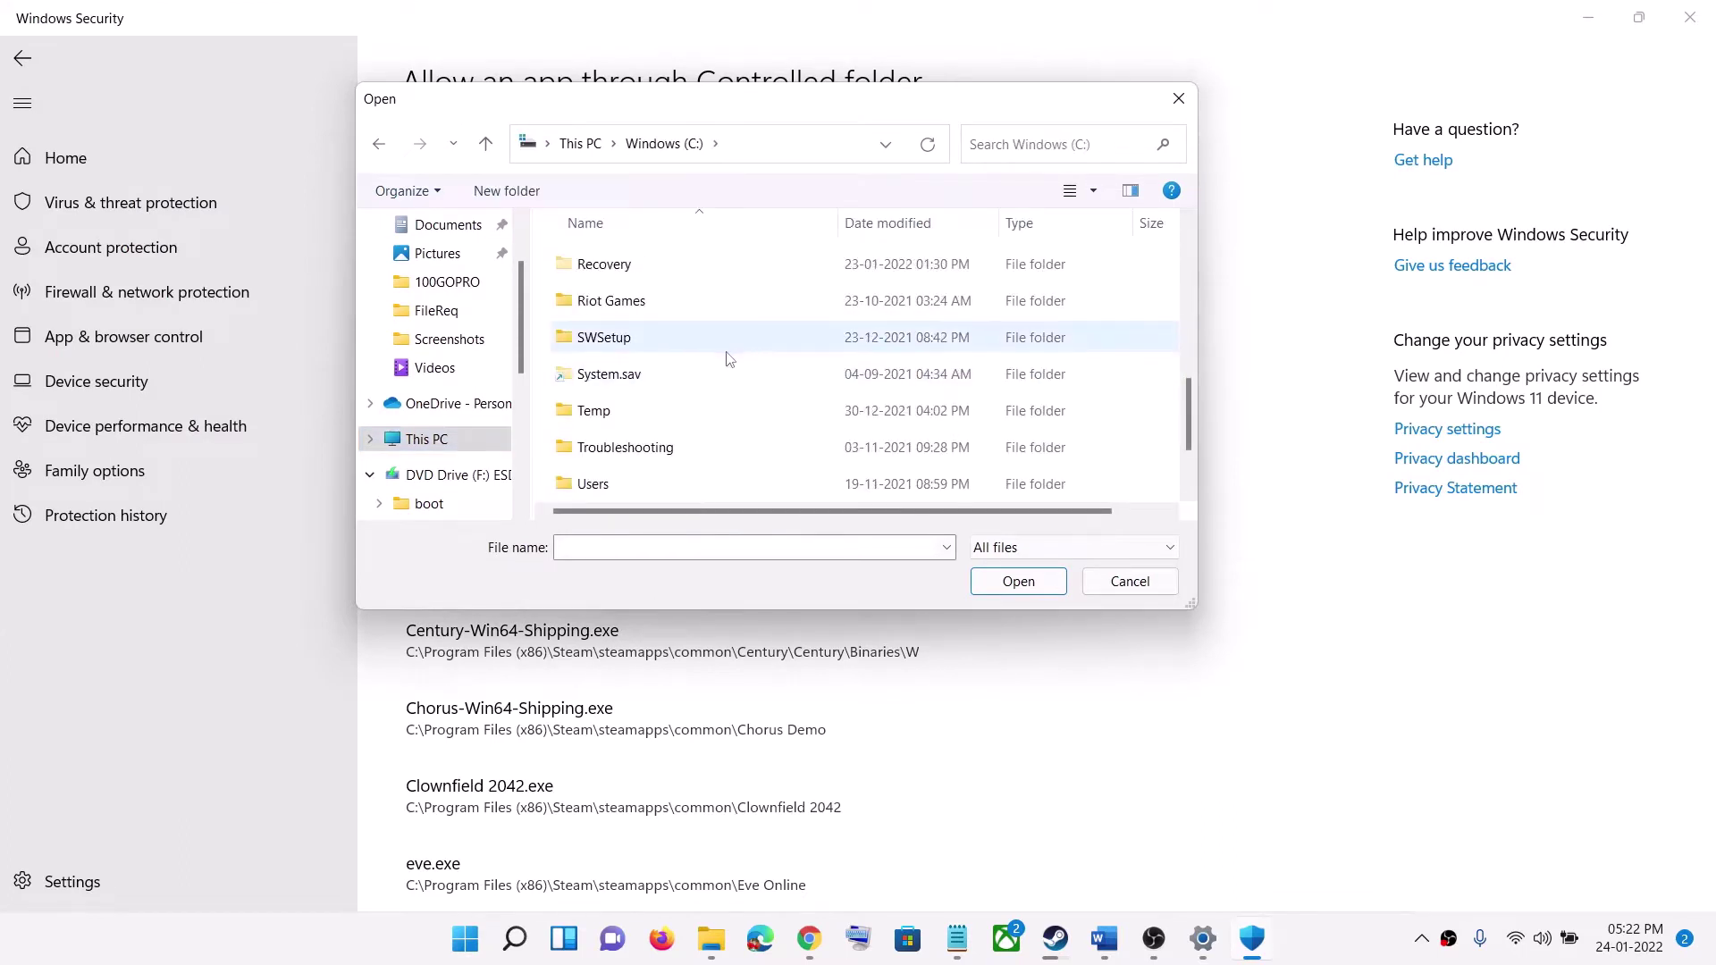
pyautogui.scroll(2, 729, 358)
pyautogui.click(660, 404)
pyautogui.doubleClick(660, 404)
pyautogui.scroll(-6, 674, 383)
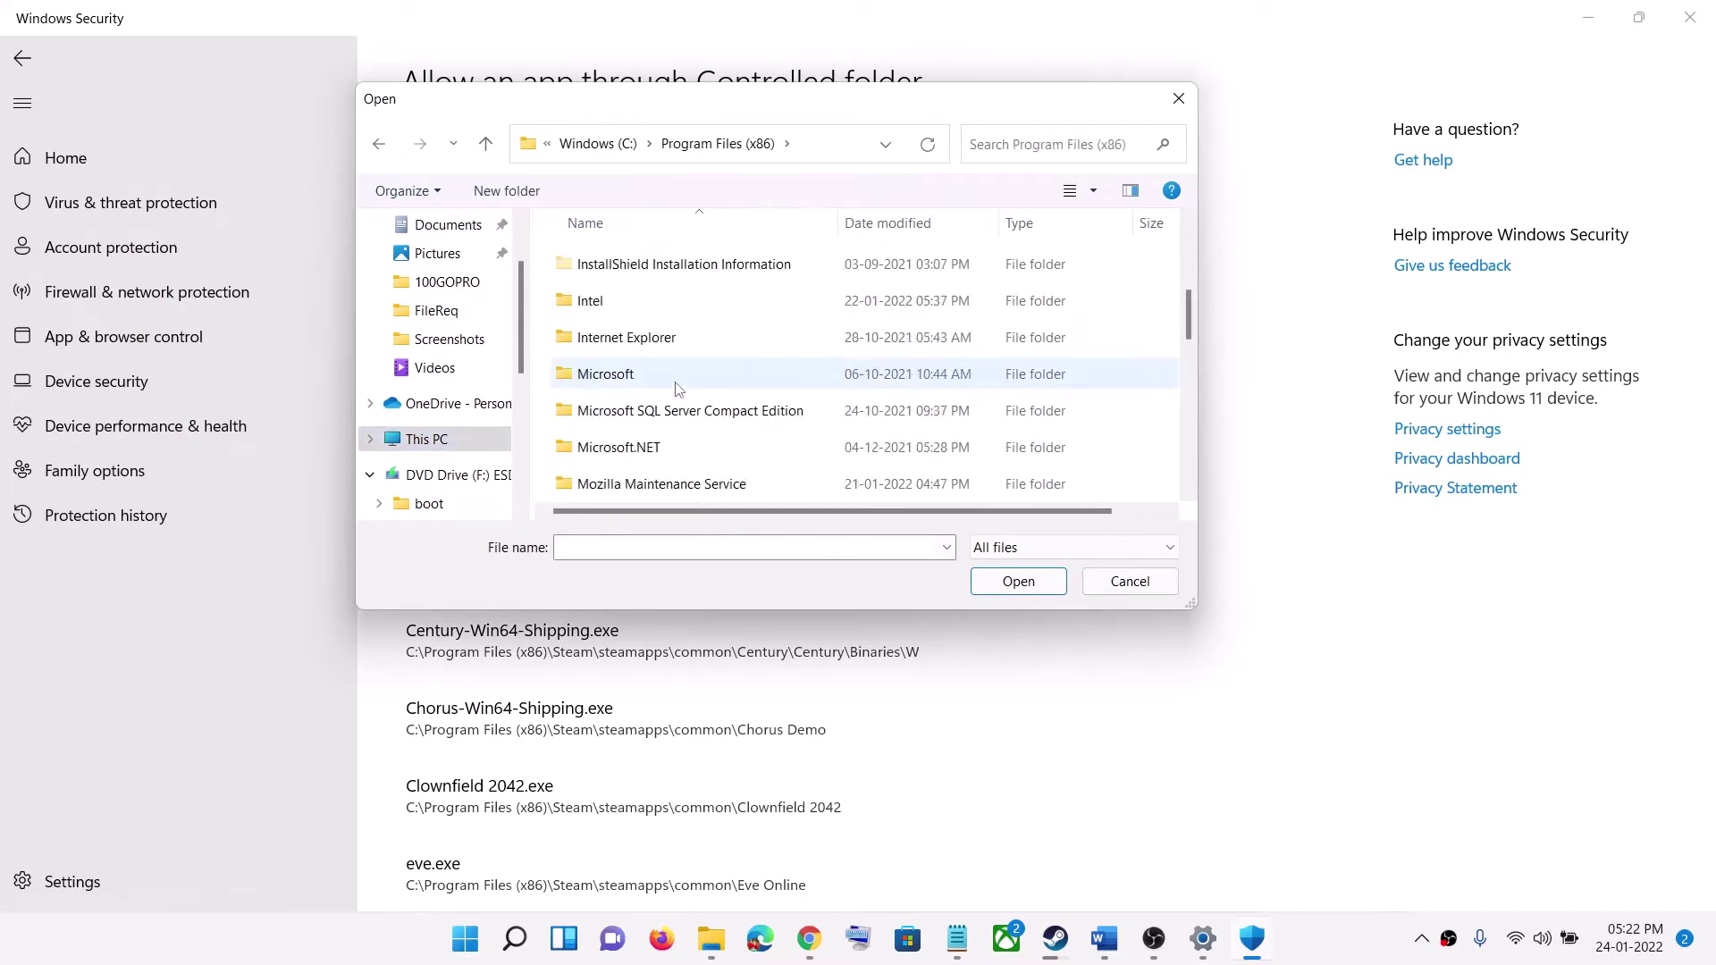
pyautogui.doubleClick(617, 483)
pyautogui.scroll(-4, 659, 358)
pyautogui.doubleClick(617, 447)
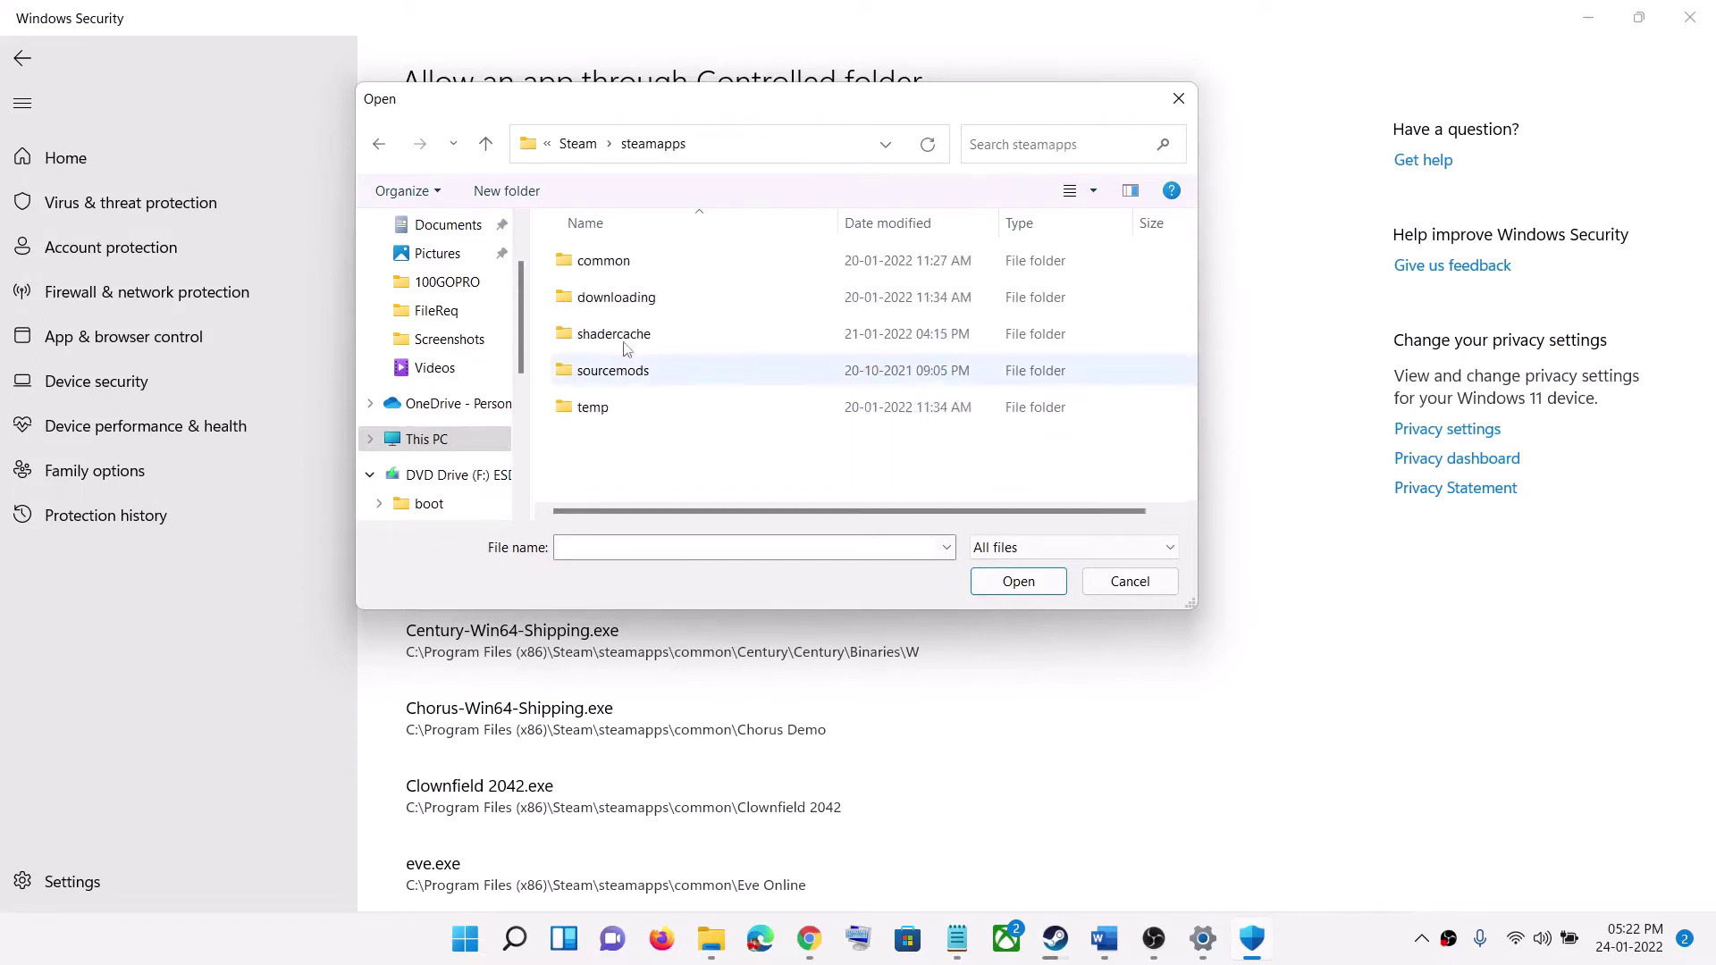
pyautogui.doubleClick(624, 266)
# Step: Open the Yu-Gi-Oh! Master Duel folder, select masterduel, then cancel the picker
pyautogui.scroll(-2, 644, 280)
pyautogui.scroll(2, 662, 282)
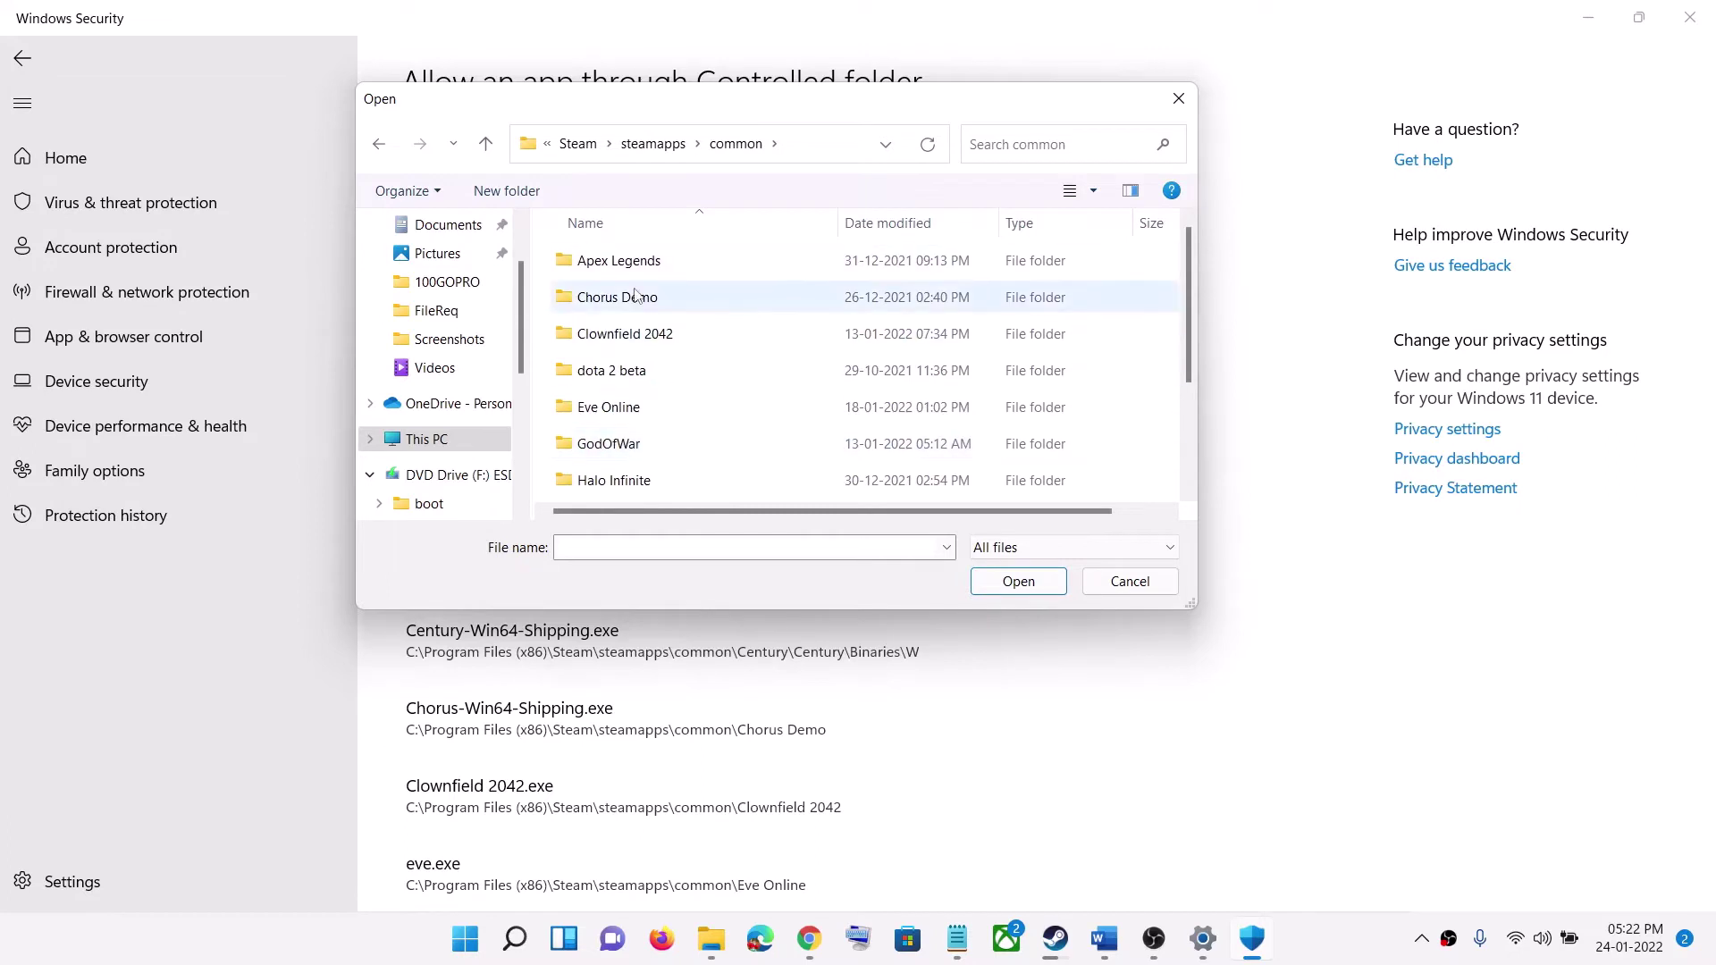
pyautogui.scroll(-2, 650, 405)
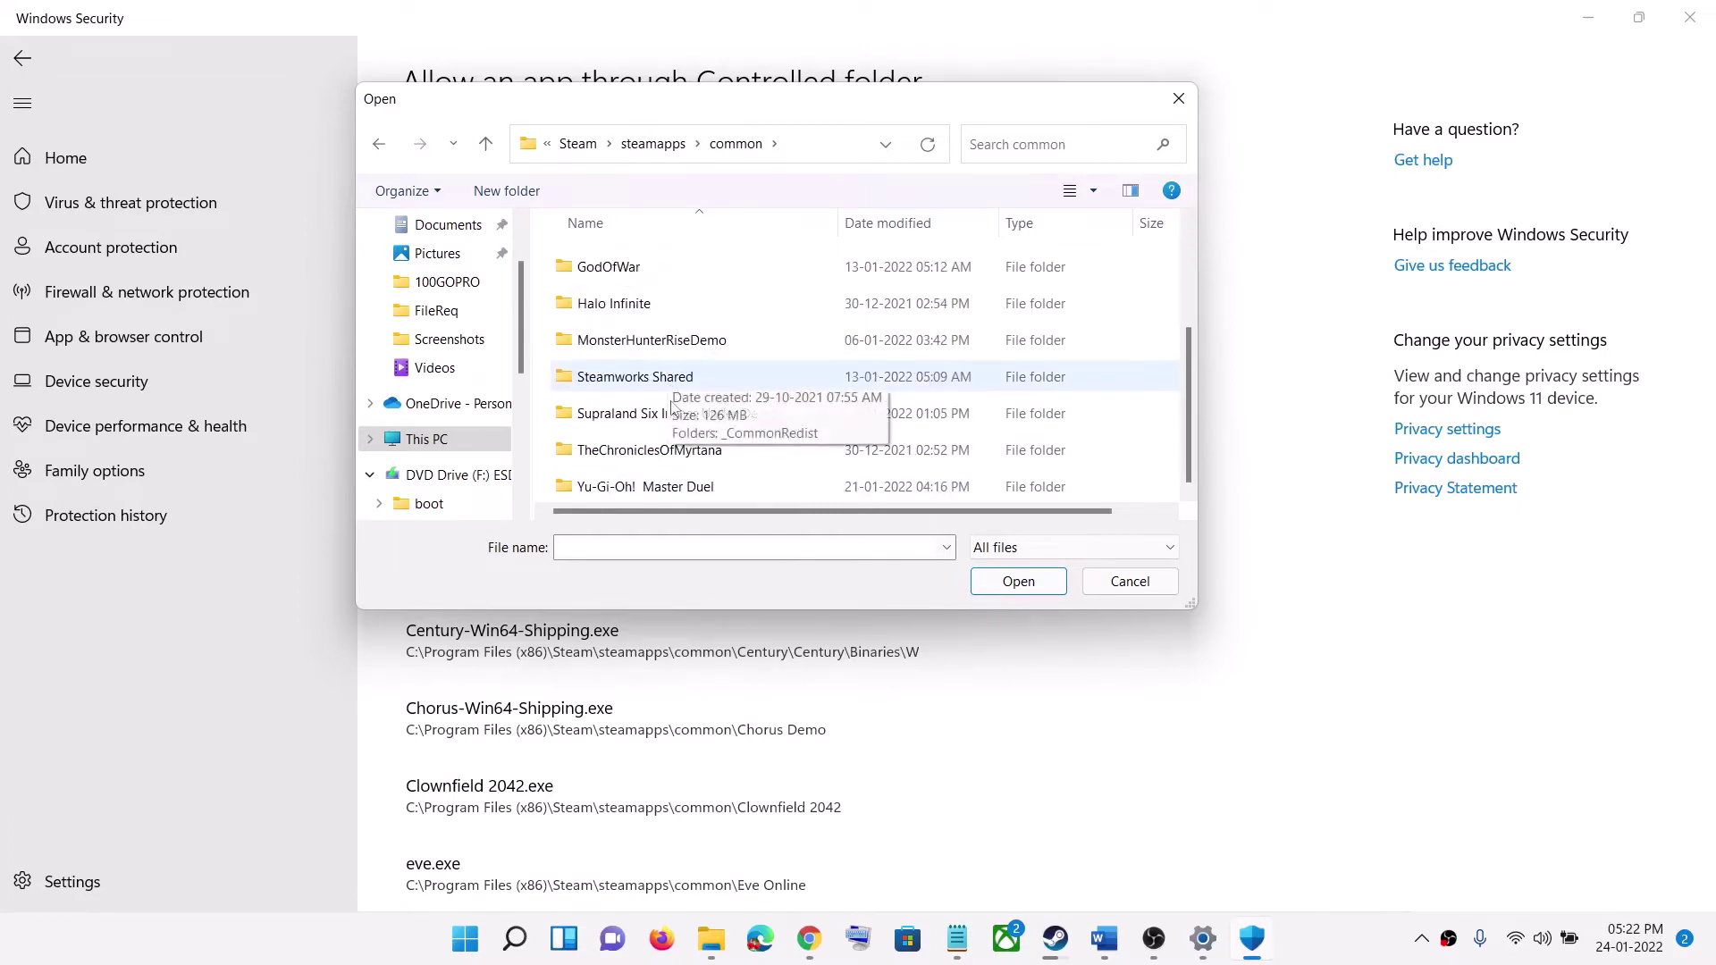
pyautogui.scroll(2, 698, 456)
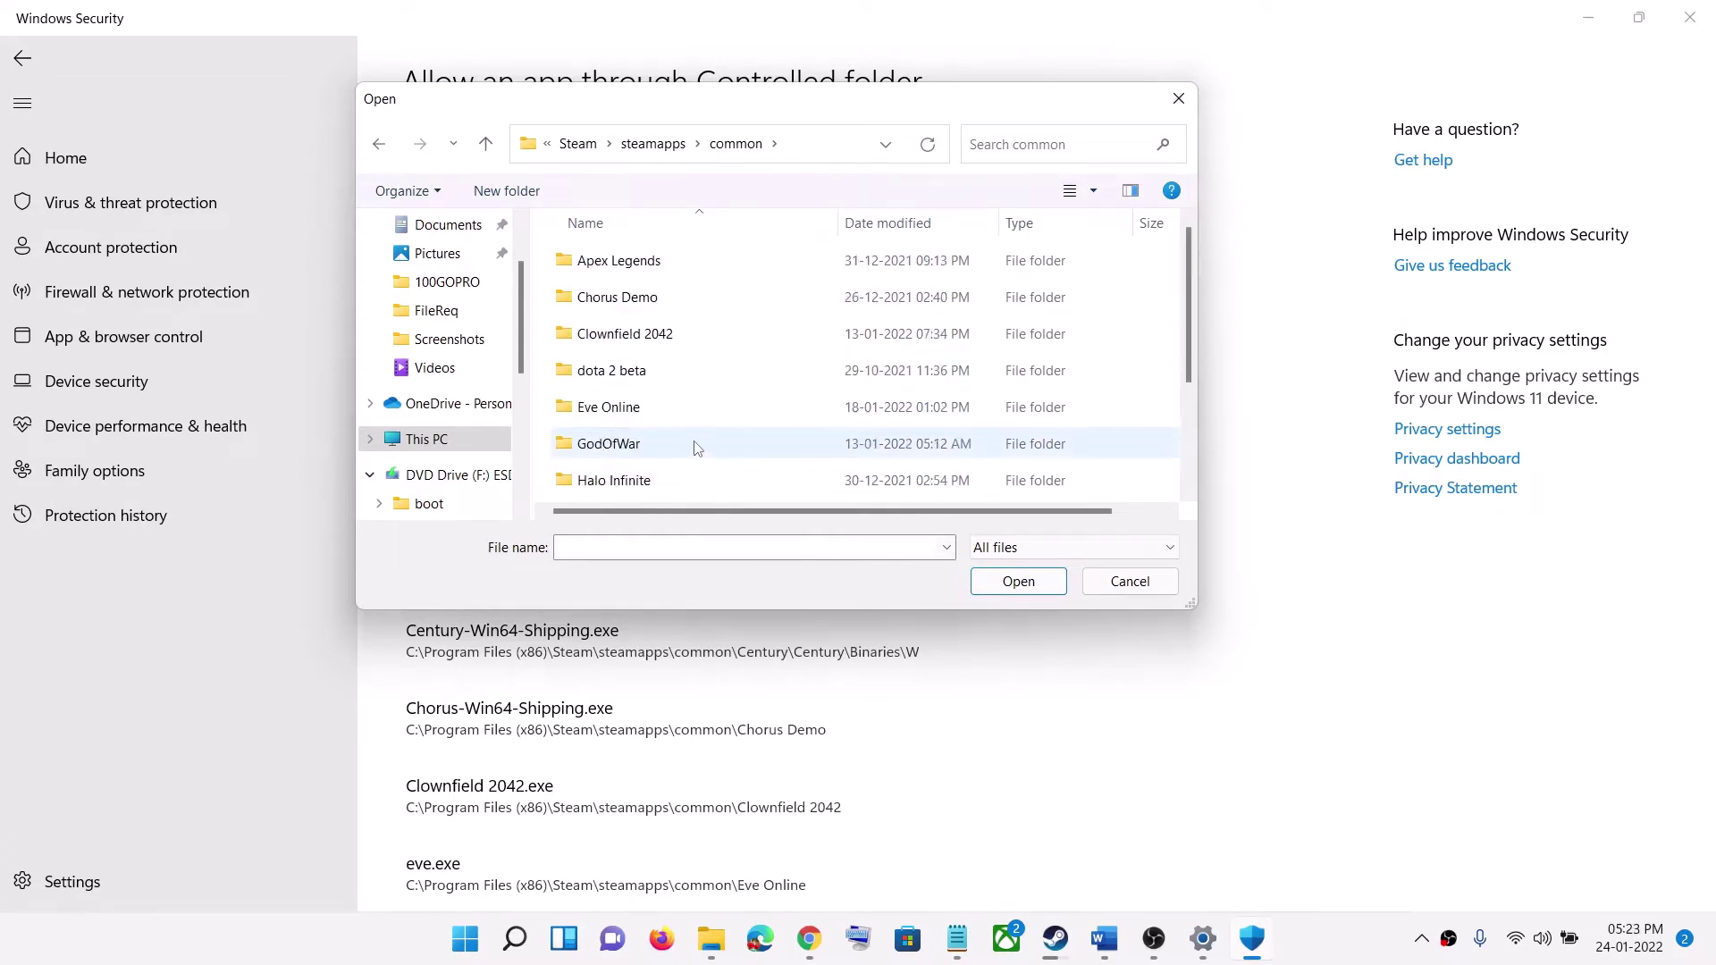
pyautogui.scroll(-2, 679, 429)
pyautogui.scroll(2, 659, 414)
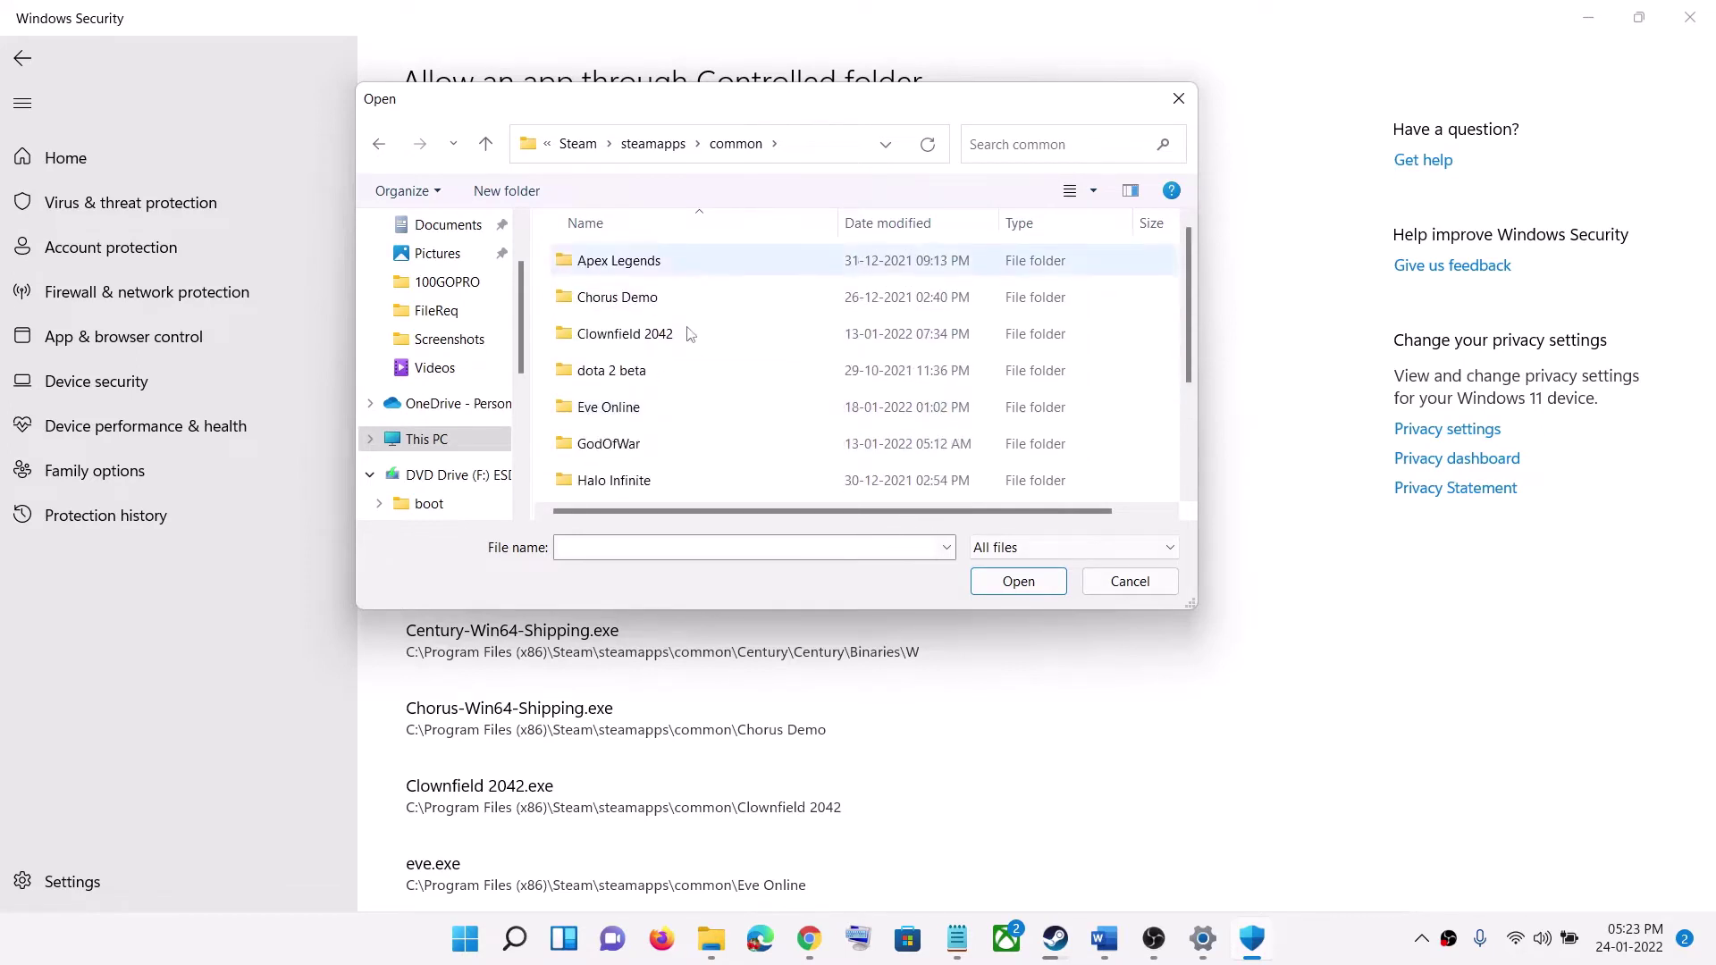
pyautogui.scroll(-1, 673, 406)
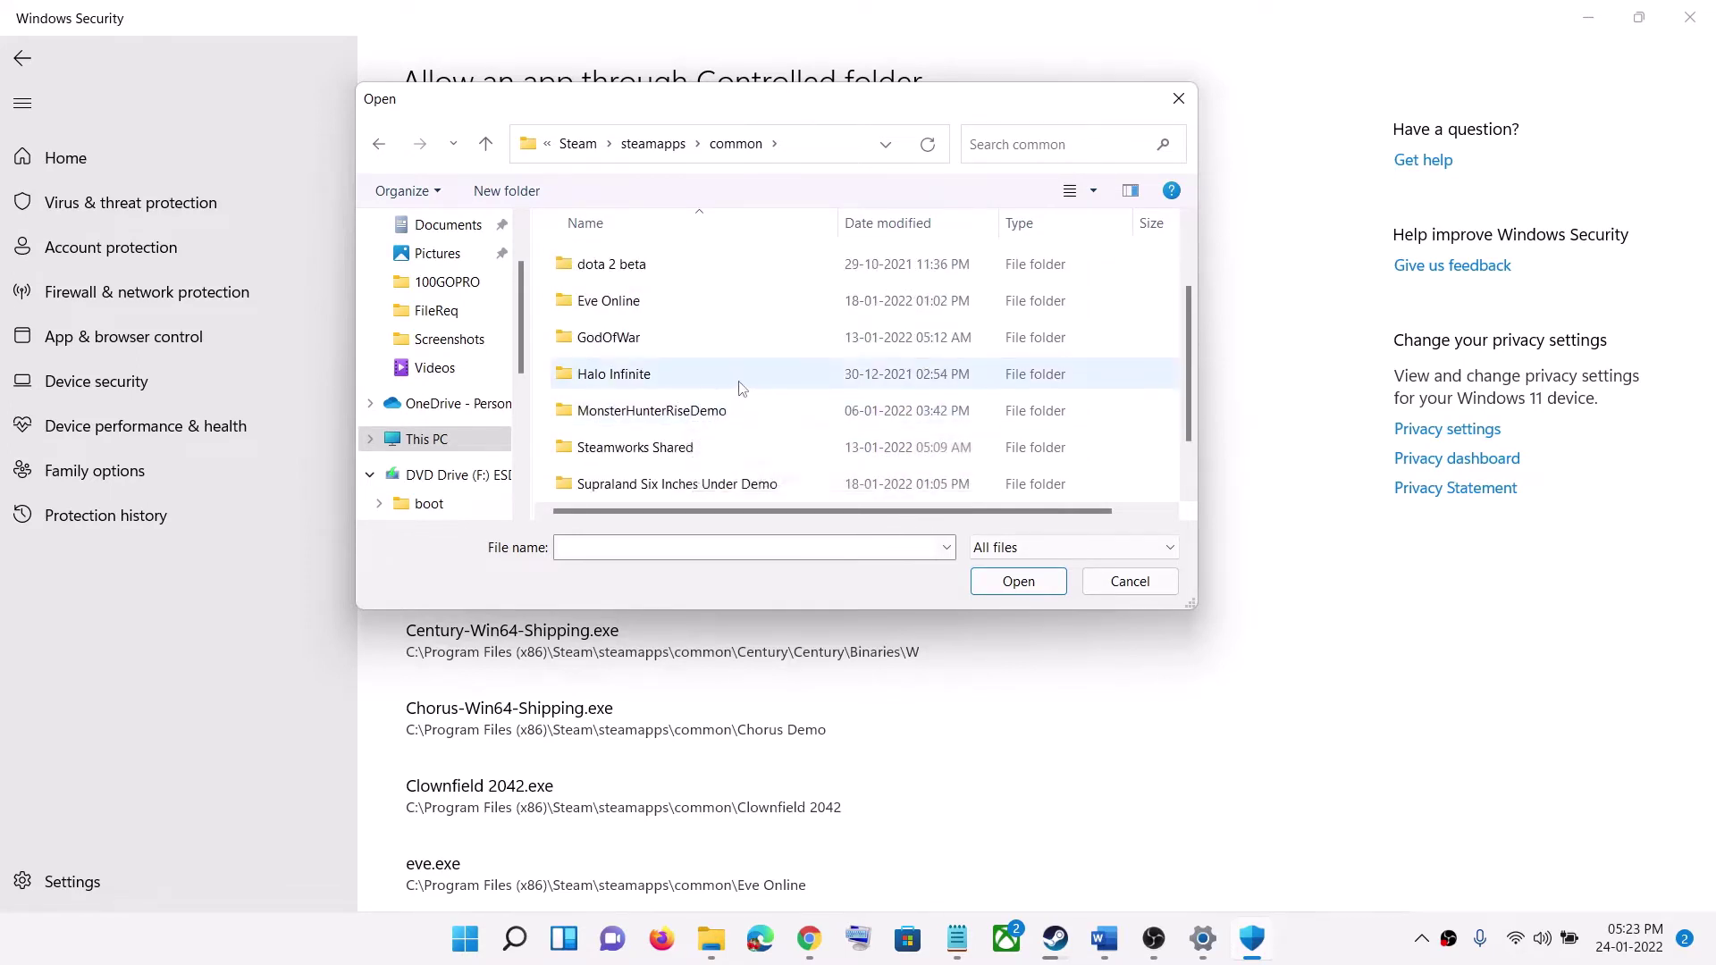
pyautogui.scroll(-1, 739, 388)
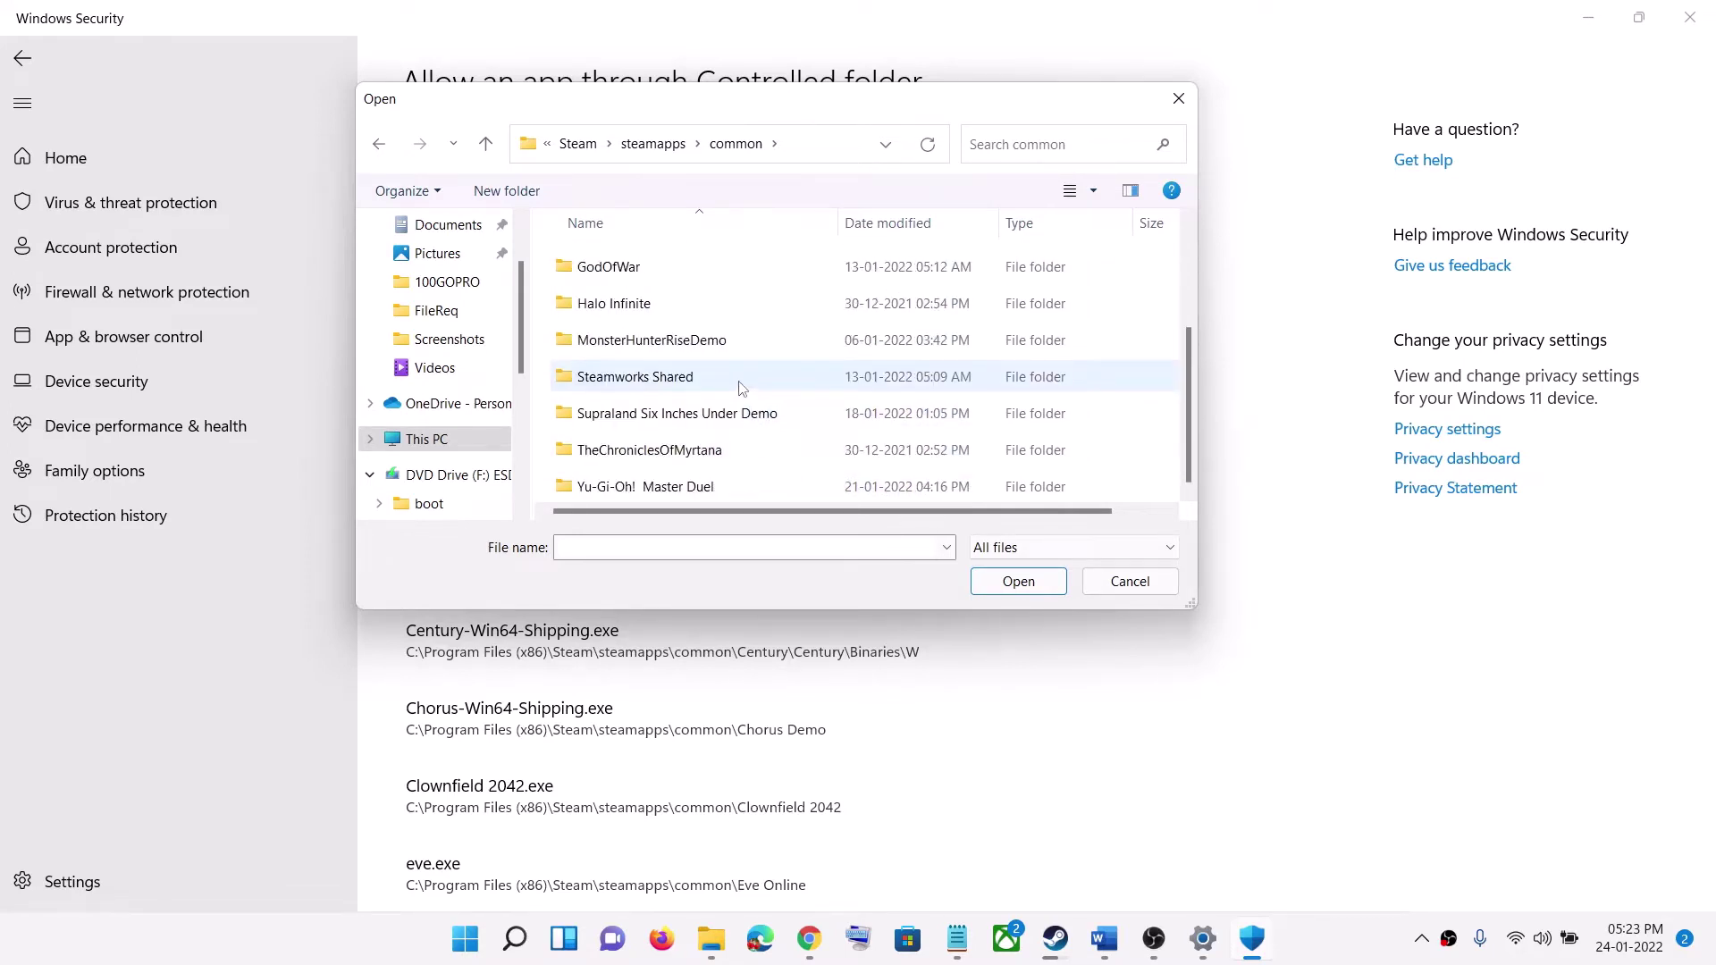
pyautogui.doubleClick(661, 487)
pyautogui.click(615, 376)
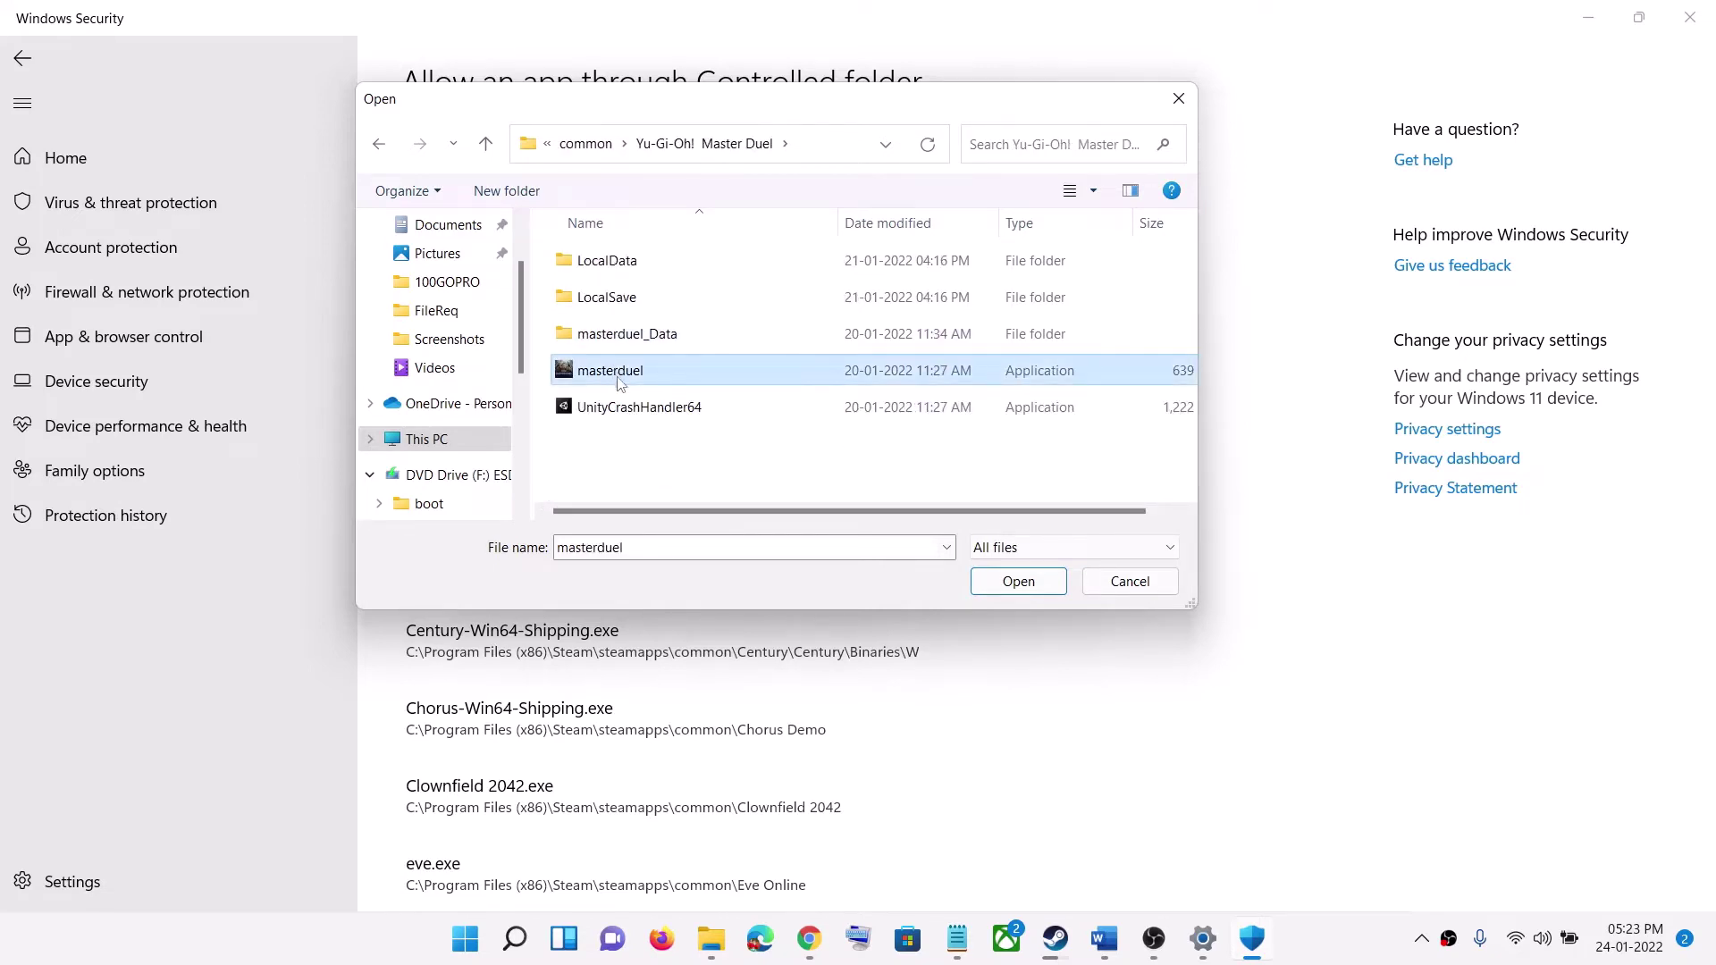
pyautogui.click(1119, 585)
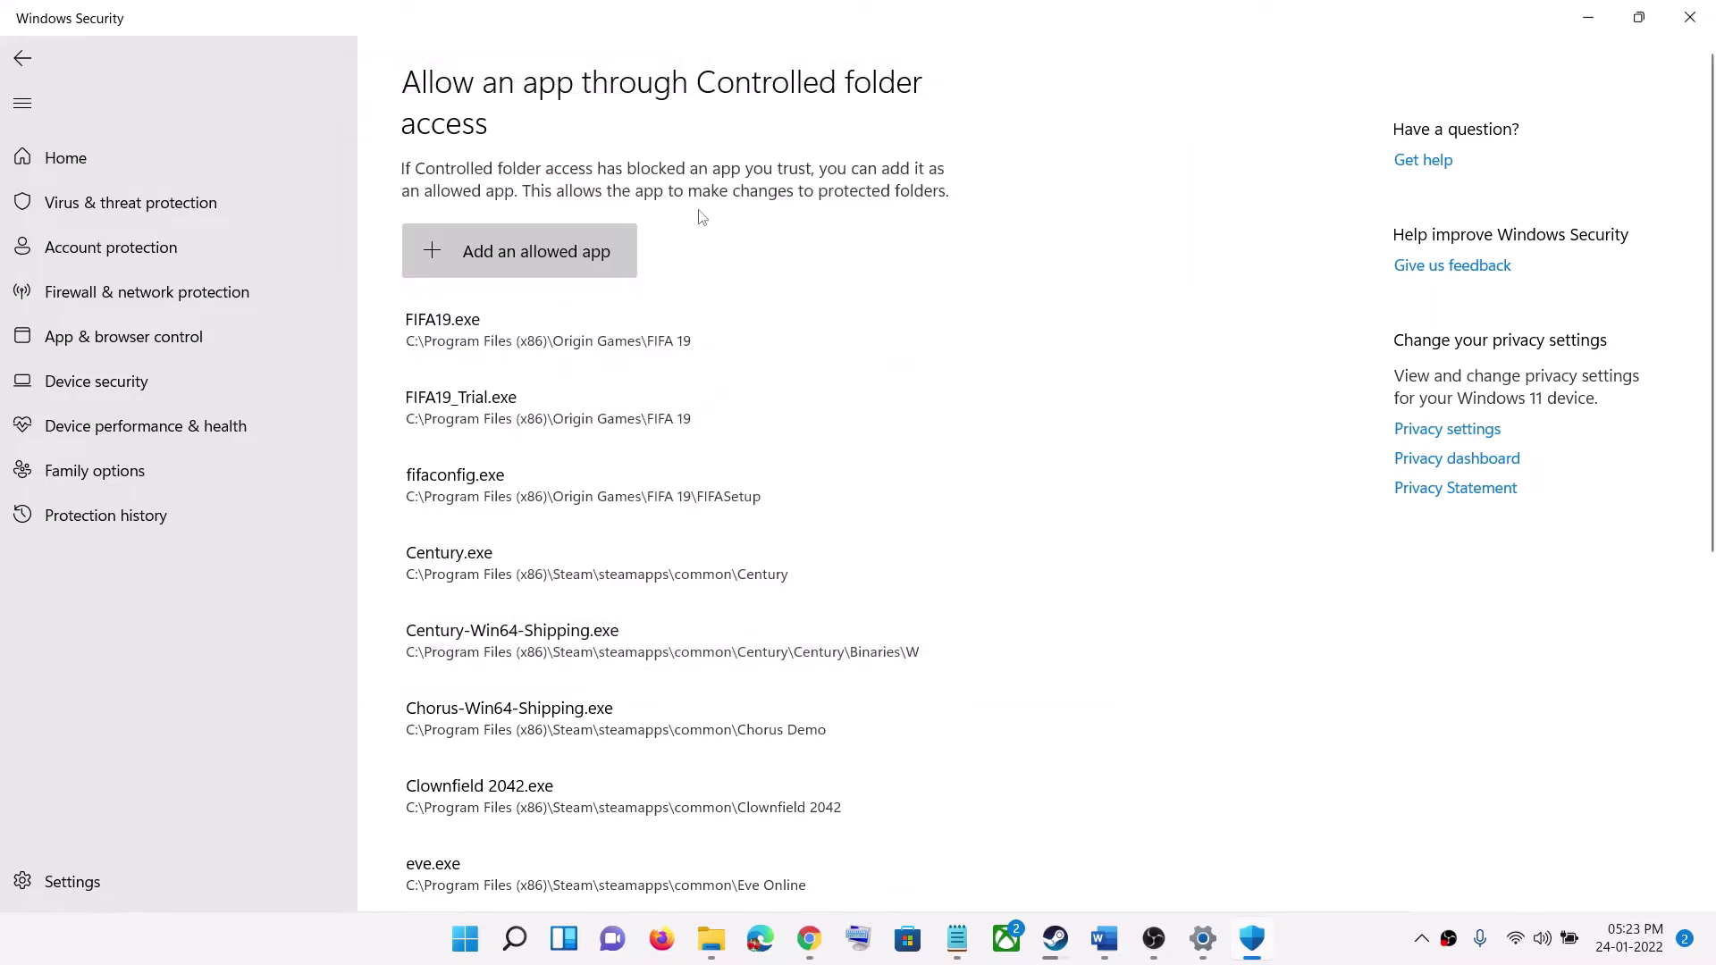
# Step: Close Windows Security and Settings and bring the Word notes back
pyautogui.click(1689, 17)
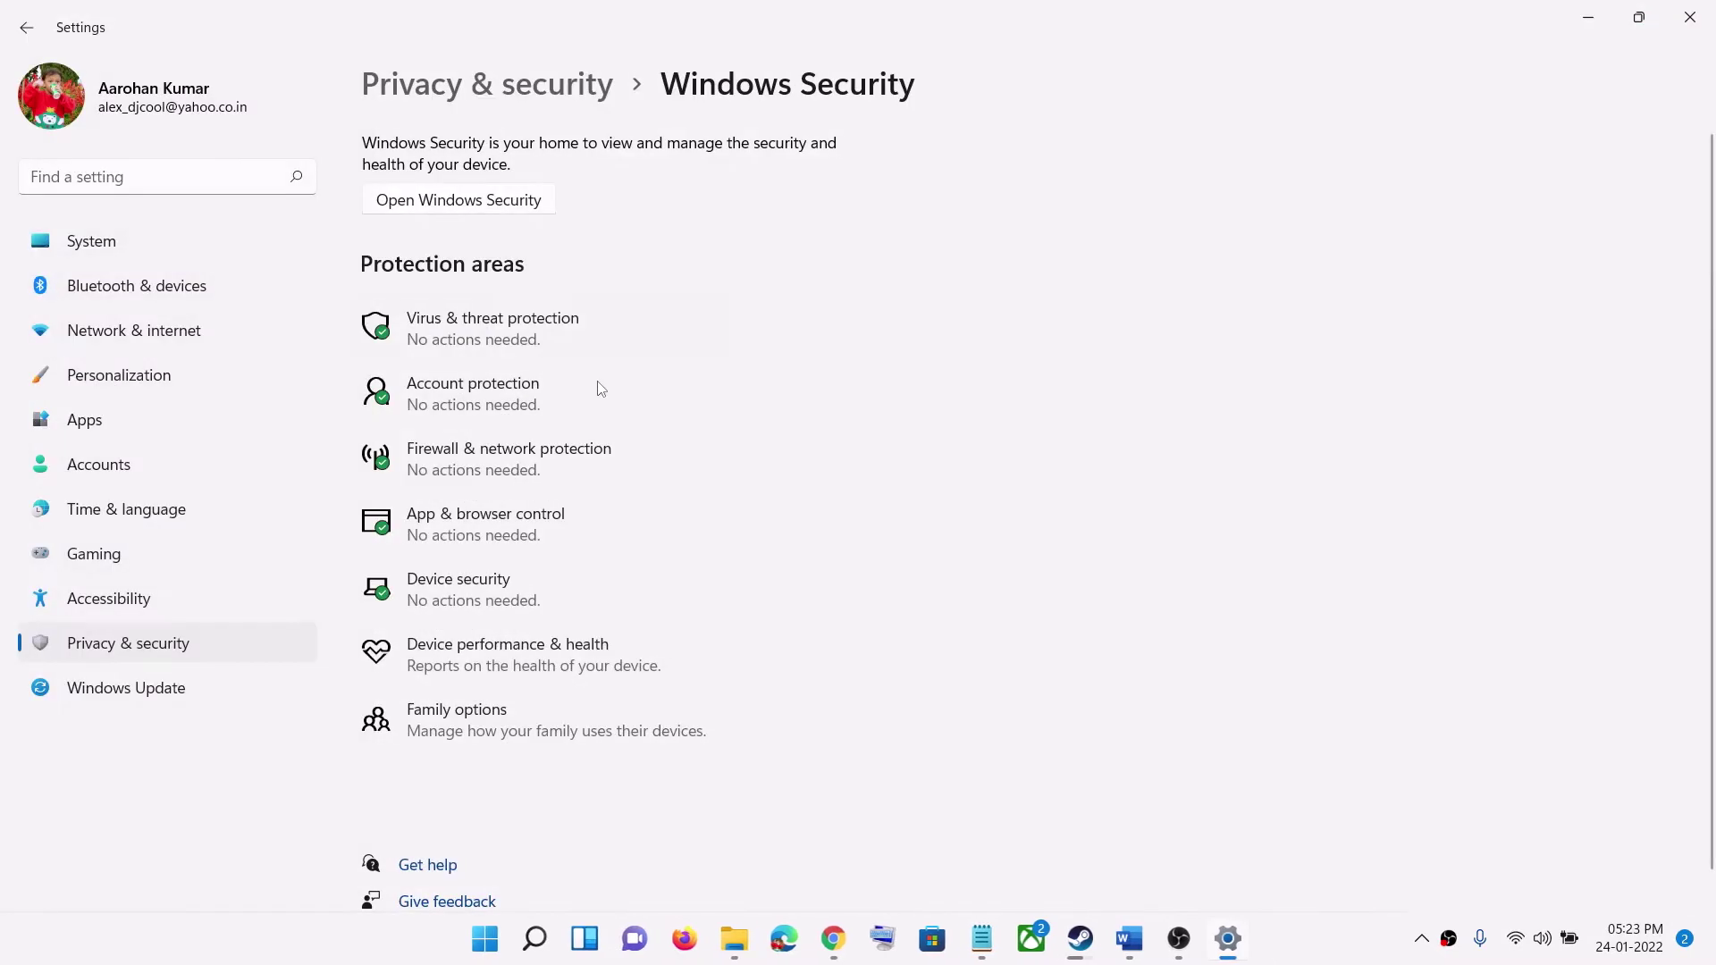
pyautogui.click(1690, 17)
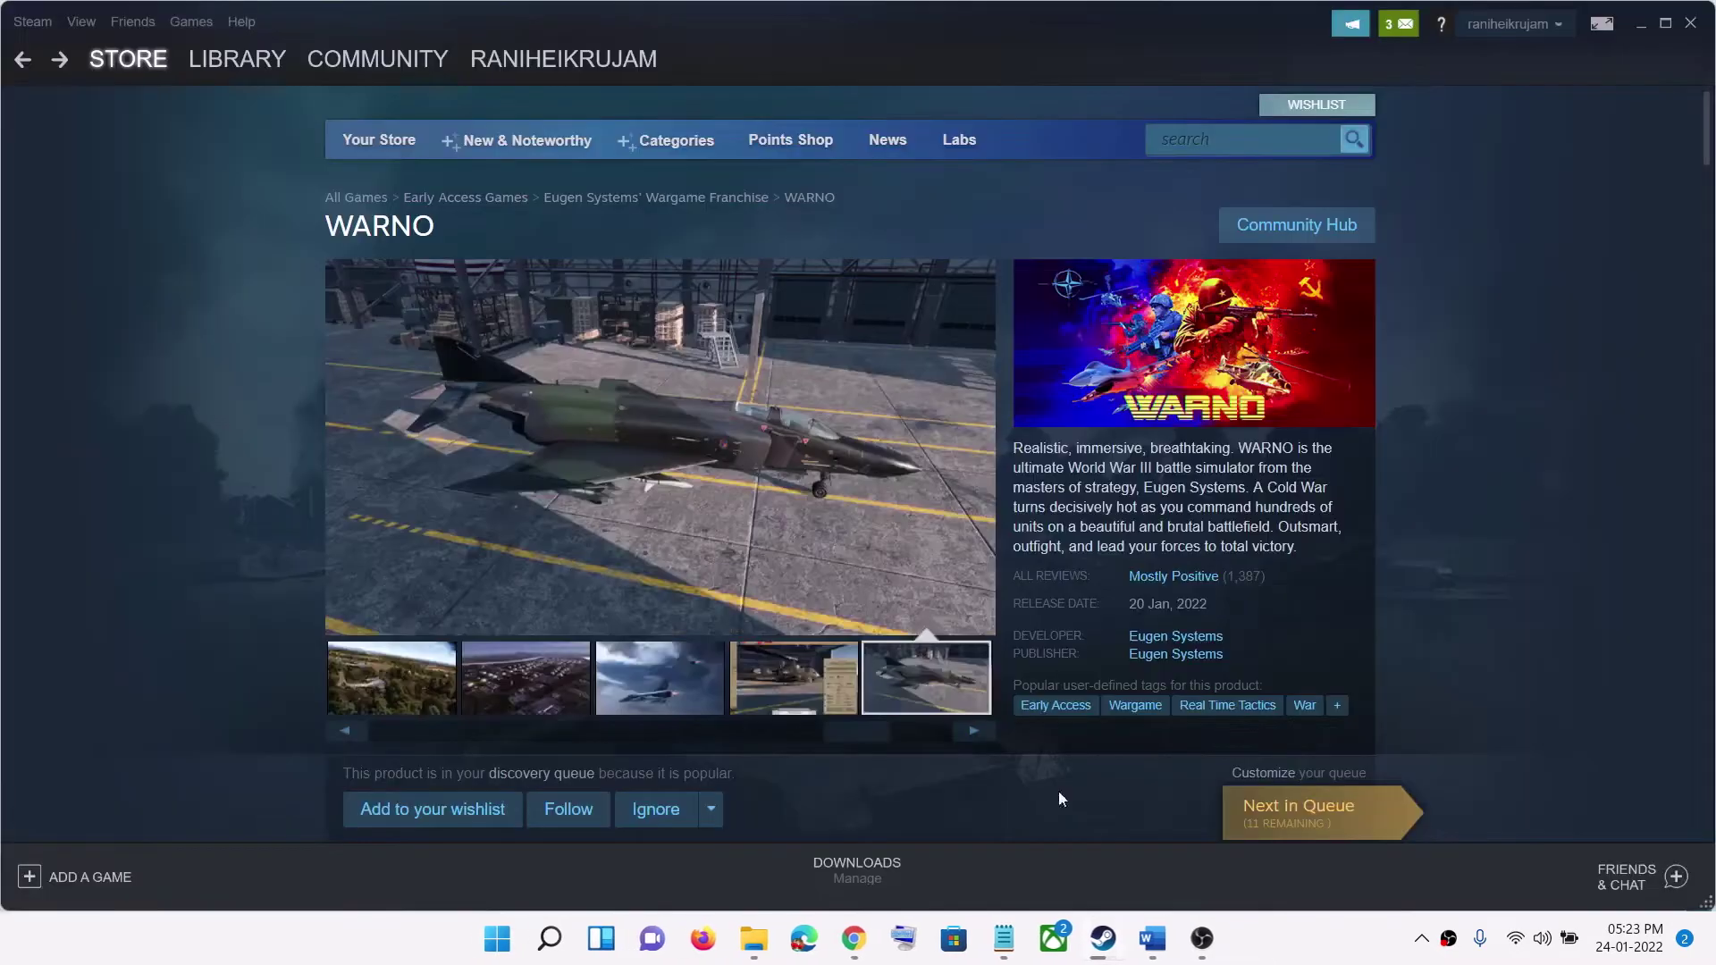
pyautogui.click(1153, 938)
pyautogui.scroll(-3, 681, 536)
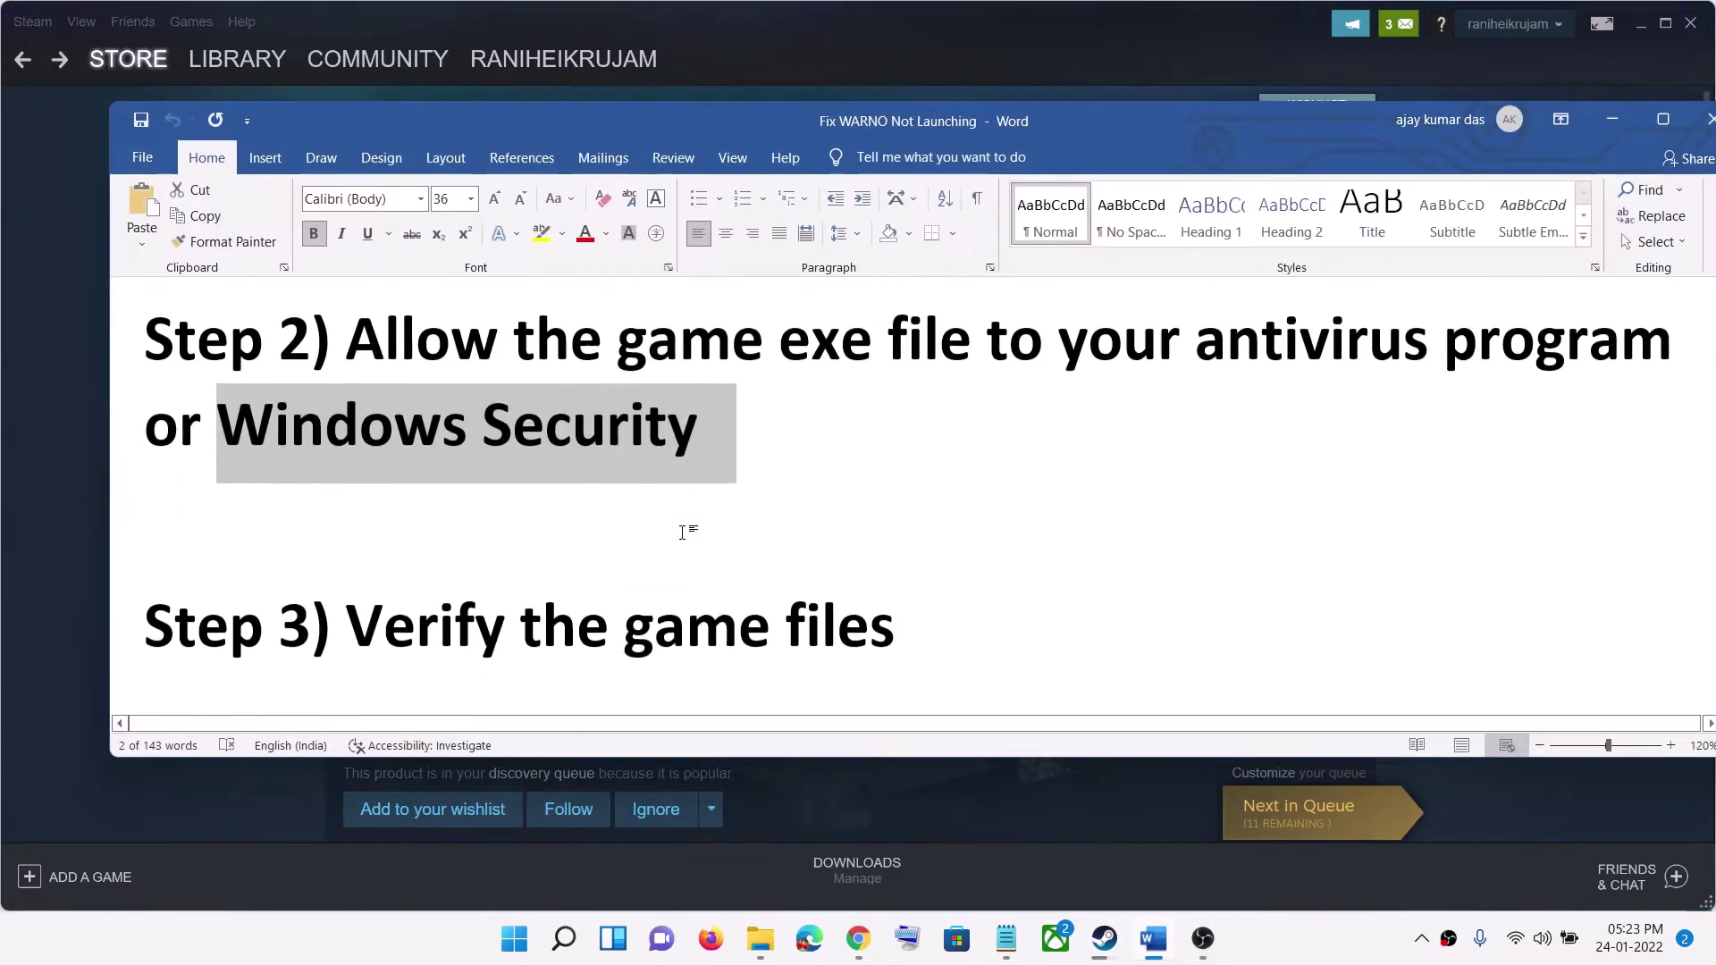
# Step: Highlight Step 3 'Verify the game files', then show Steam's Library home
pyautogui.moveTo(439, 612); pyautogui.dragTo(1095, 611)
pyautogui.click(1612, 119)
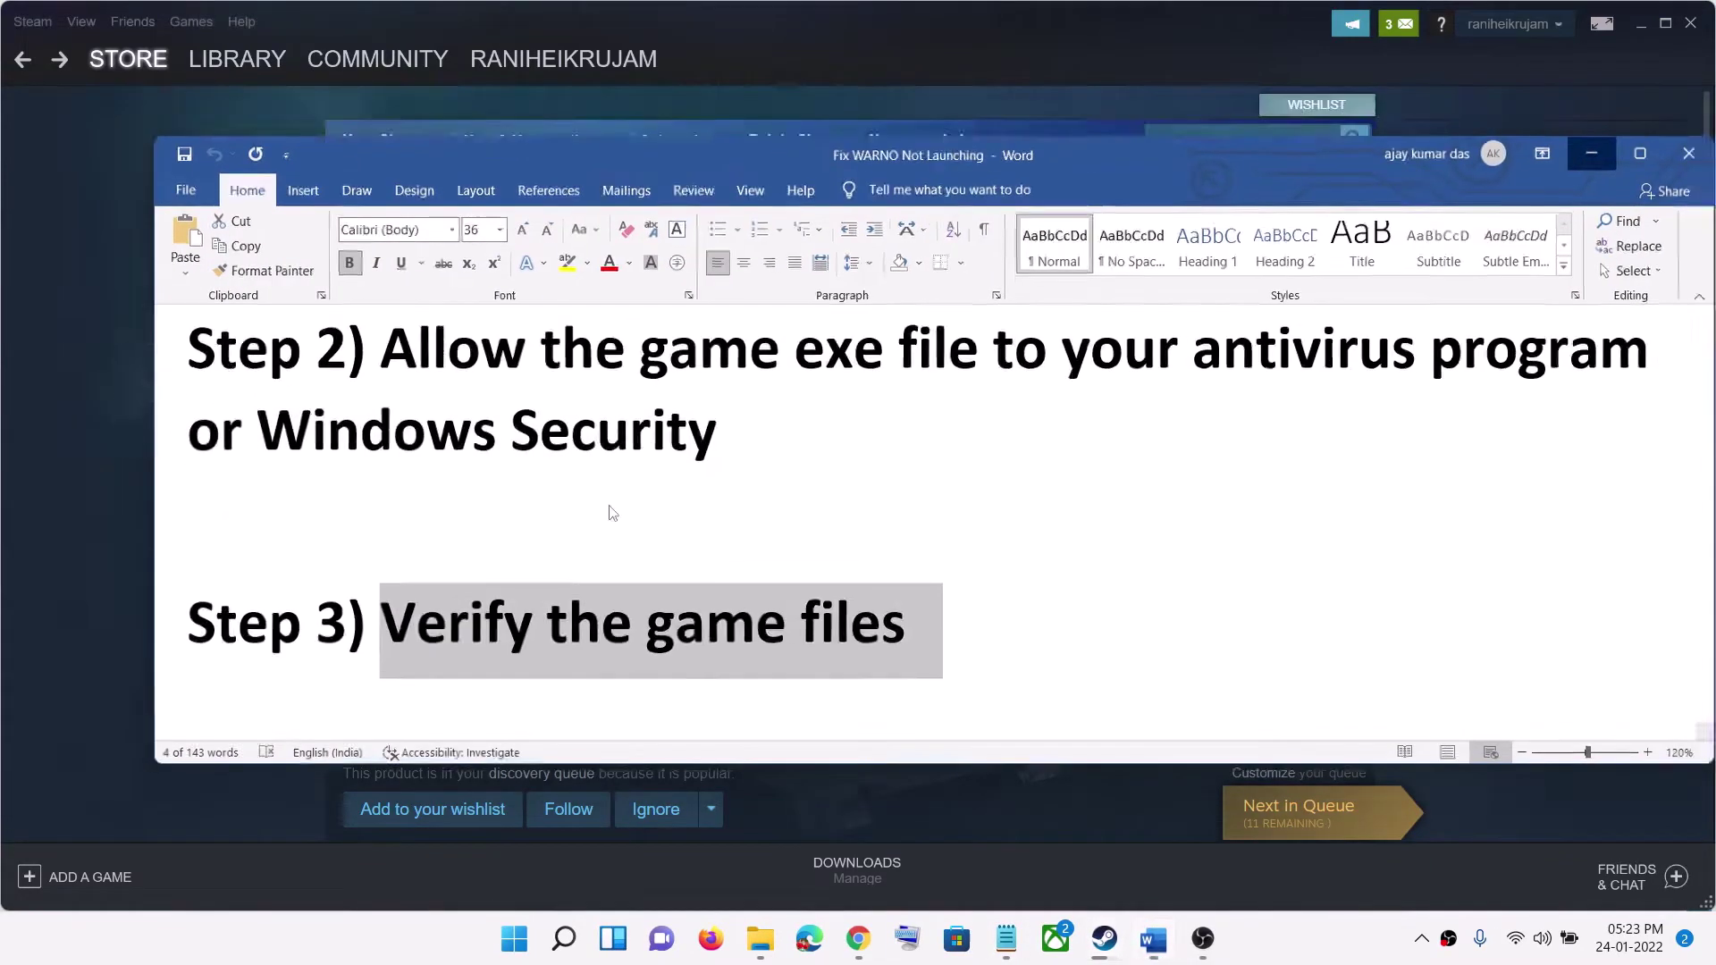
pyautogui.click(239, 60)
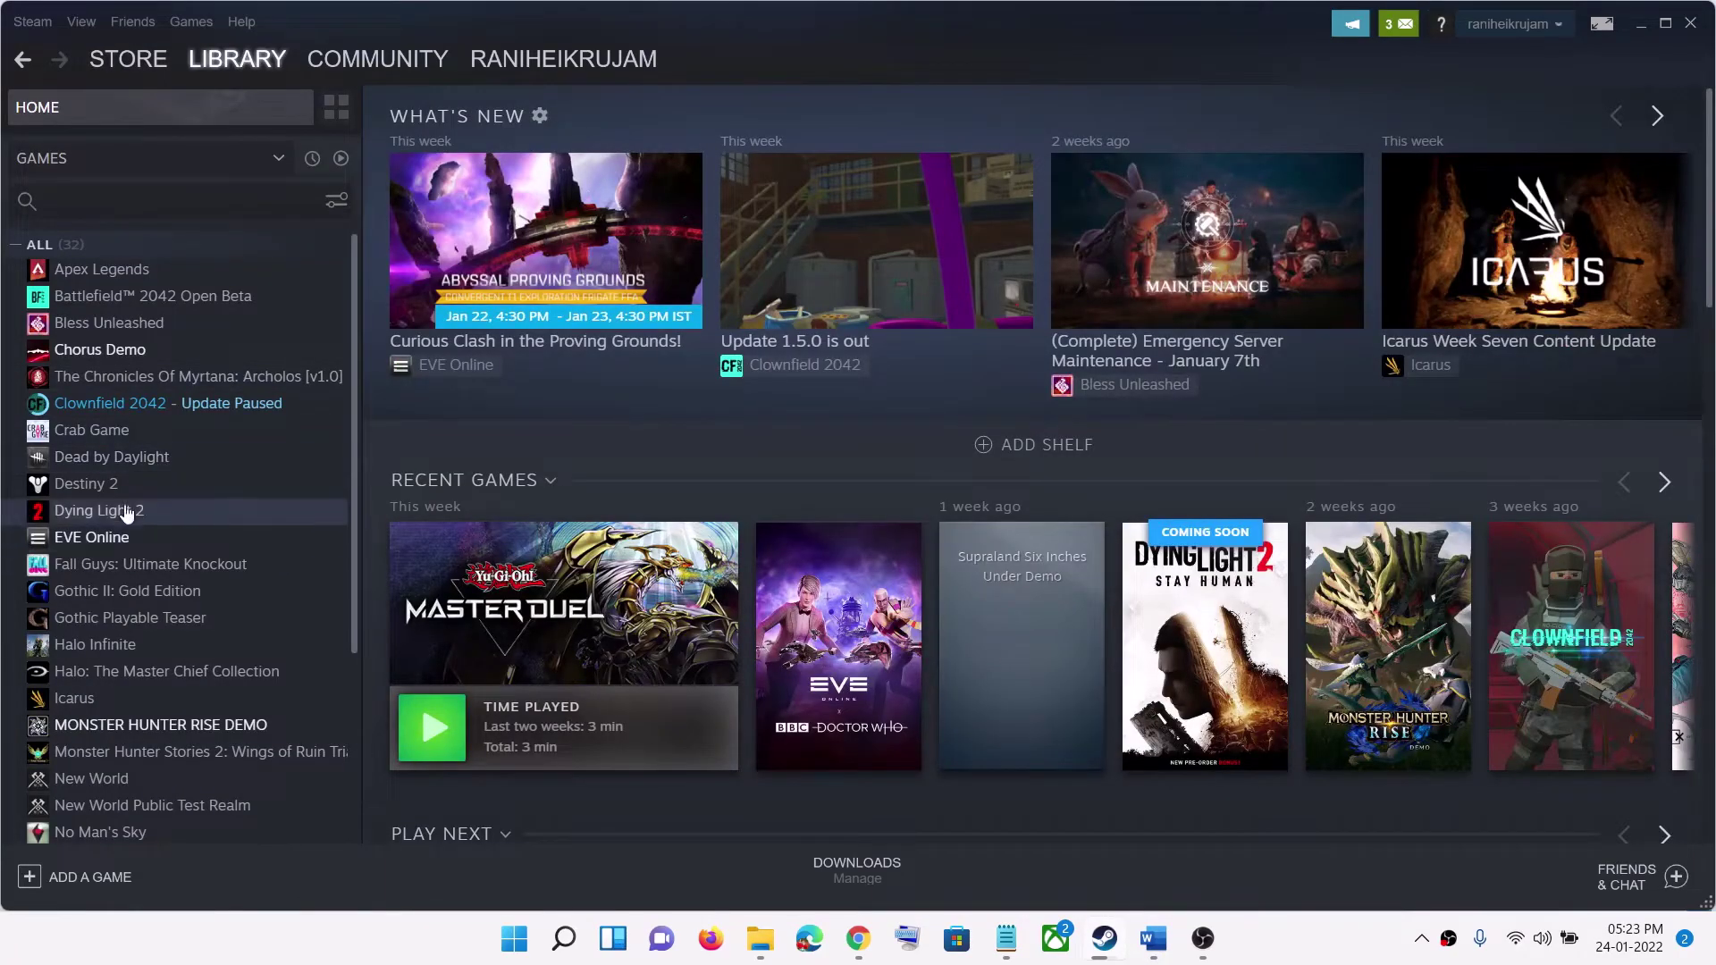
# Step: View EVE Online's LOCAL FILES properties, then close them
pyautogui.rightClick(211, 536)
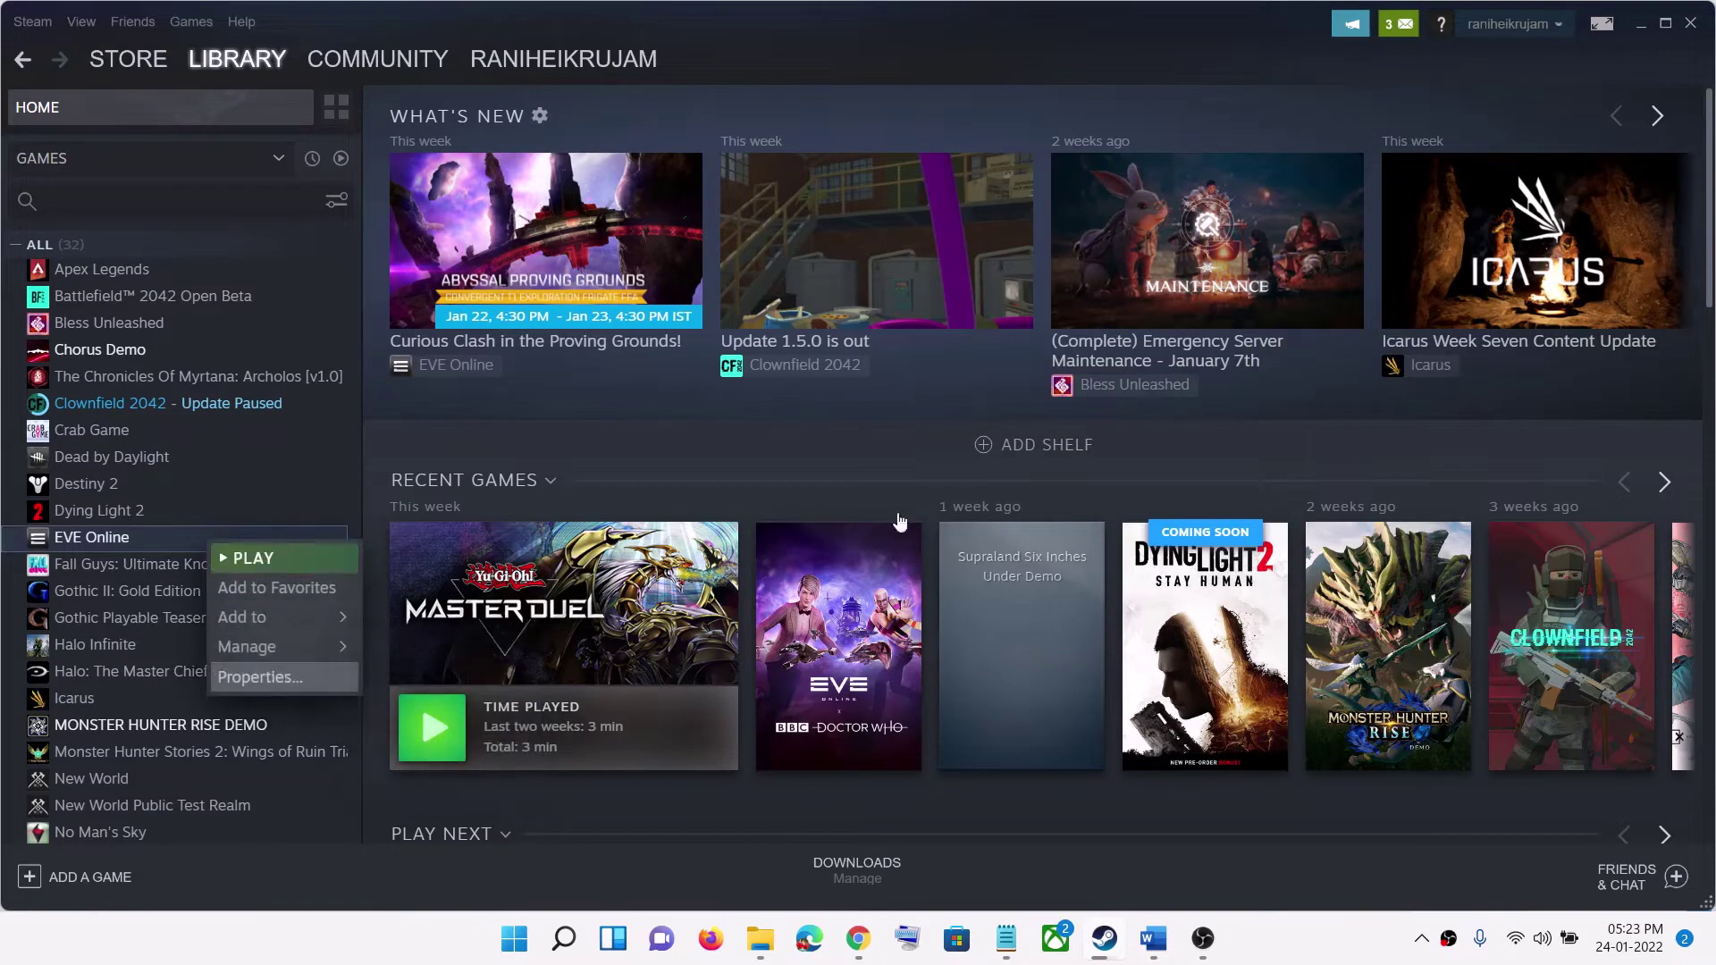
pyautogui.click(849, 228)
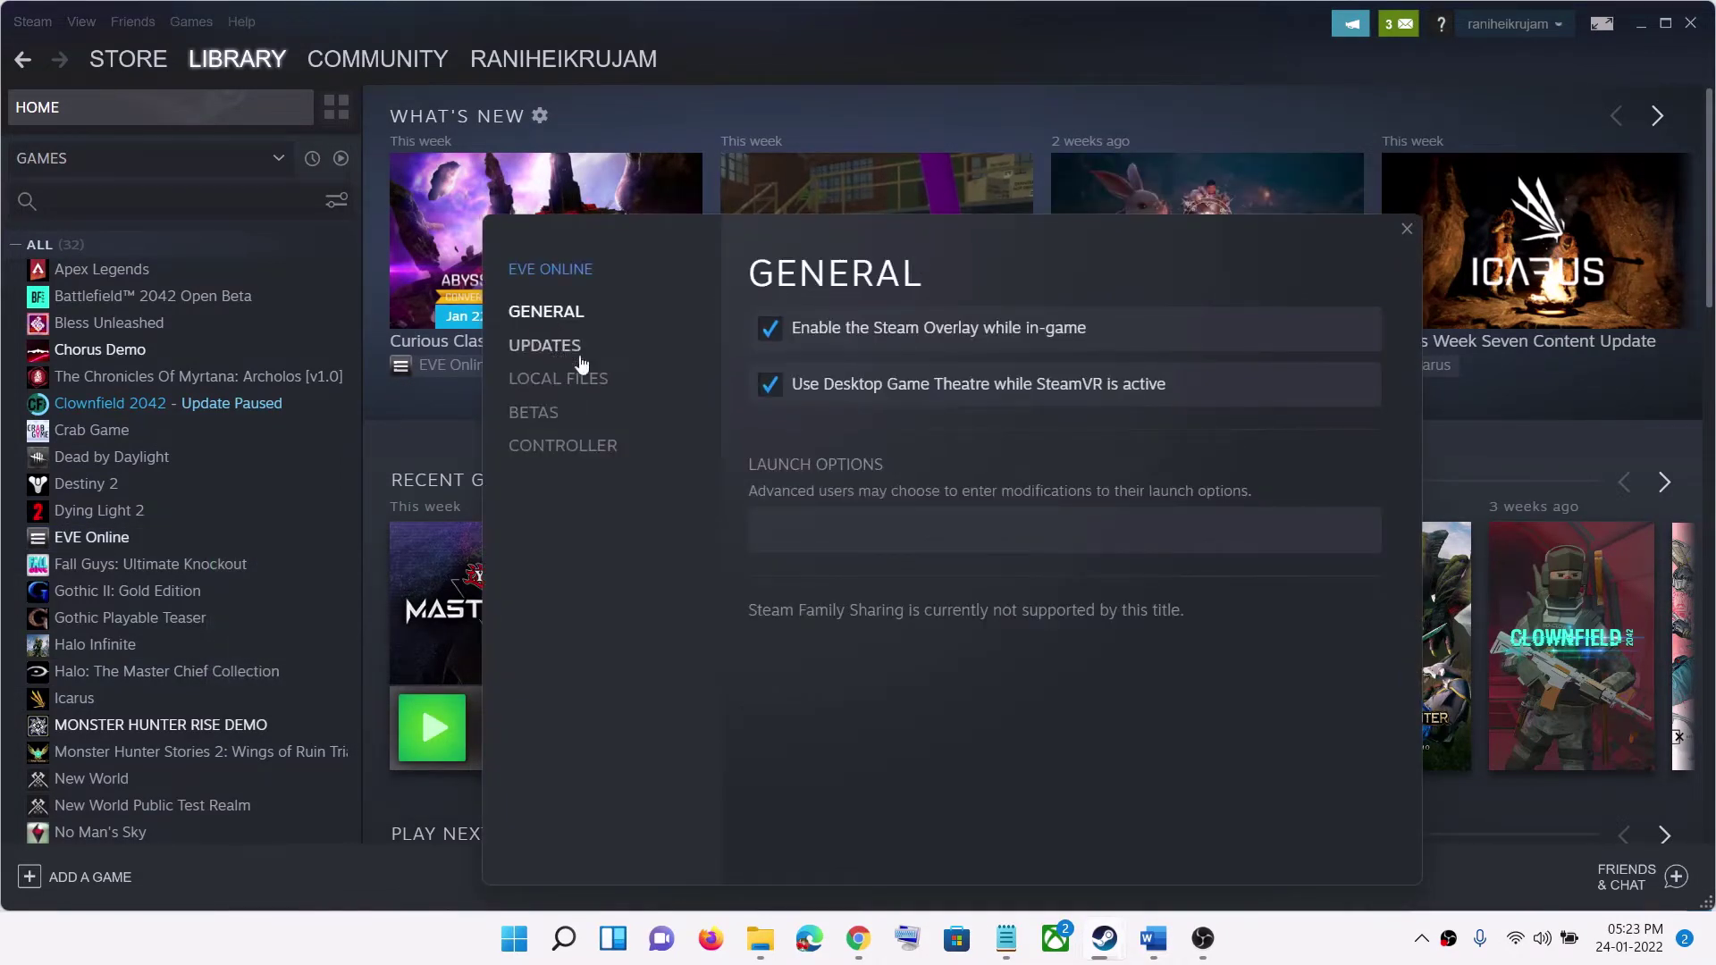
pyautogui.click(561, 385)
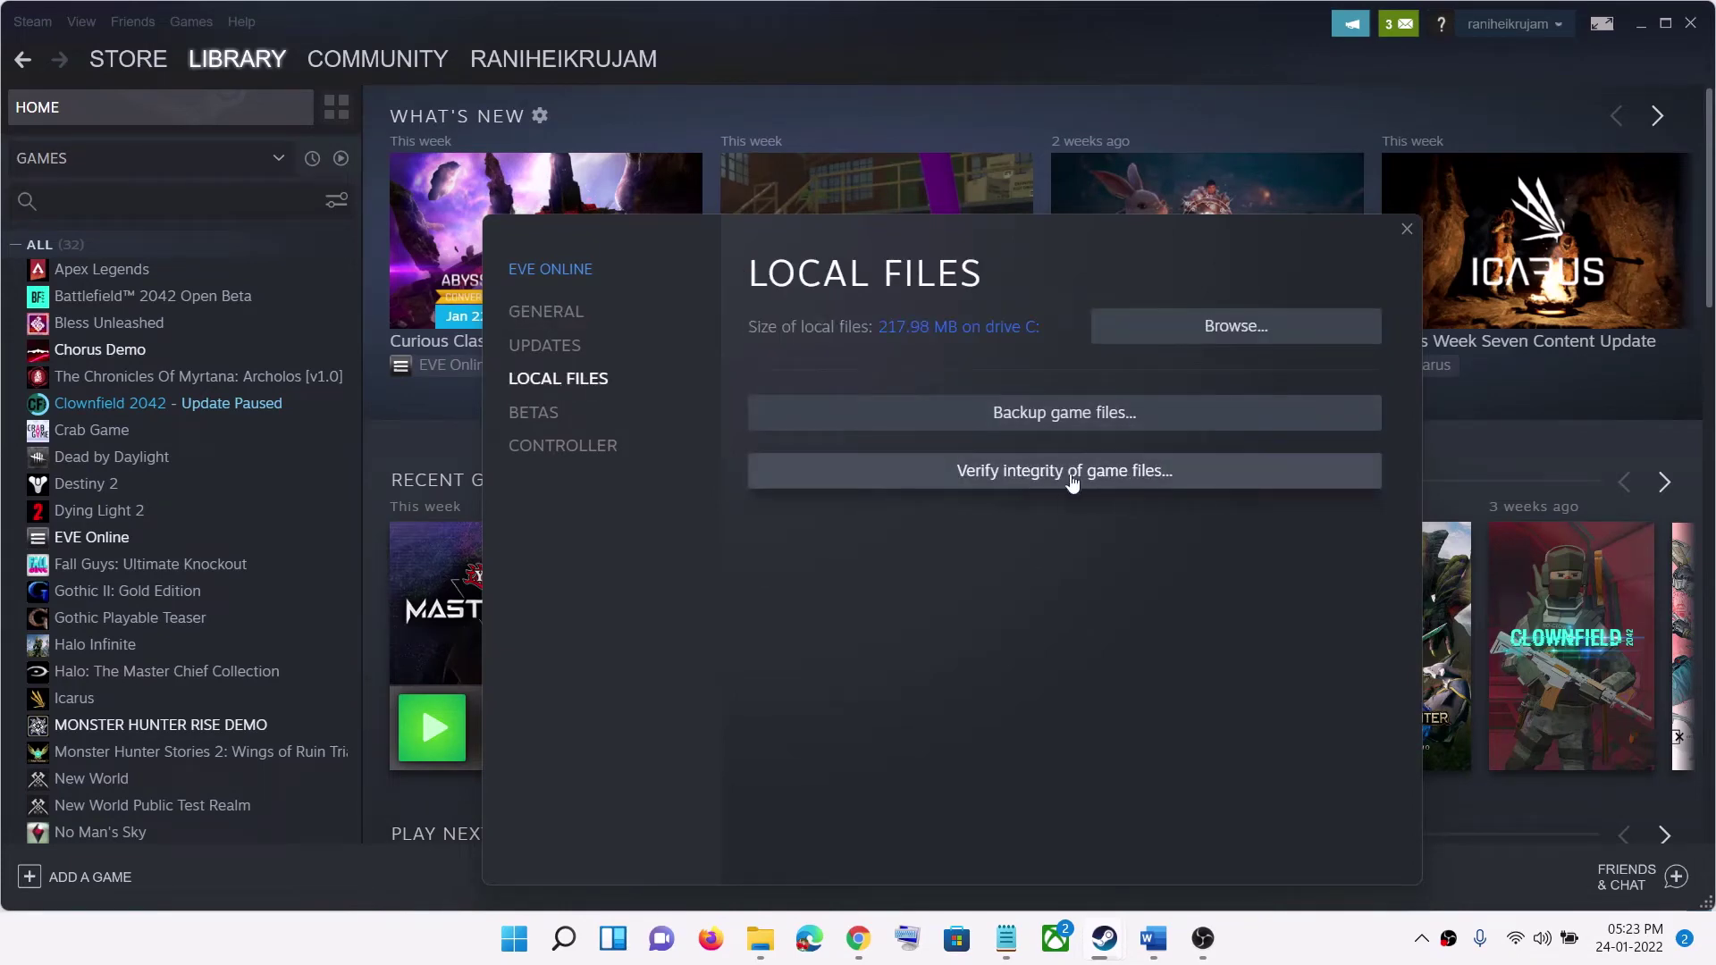
pyautogui.click(1406, 230)
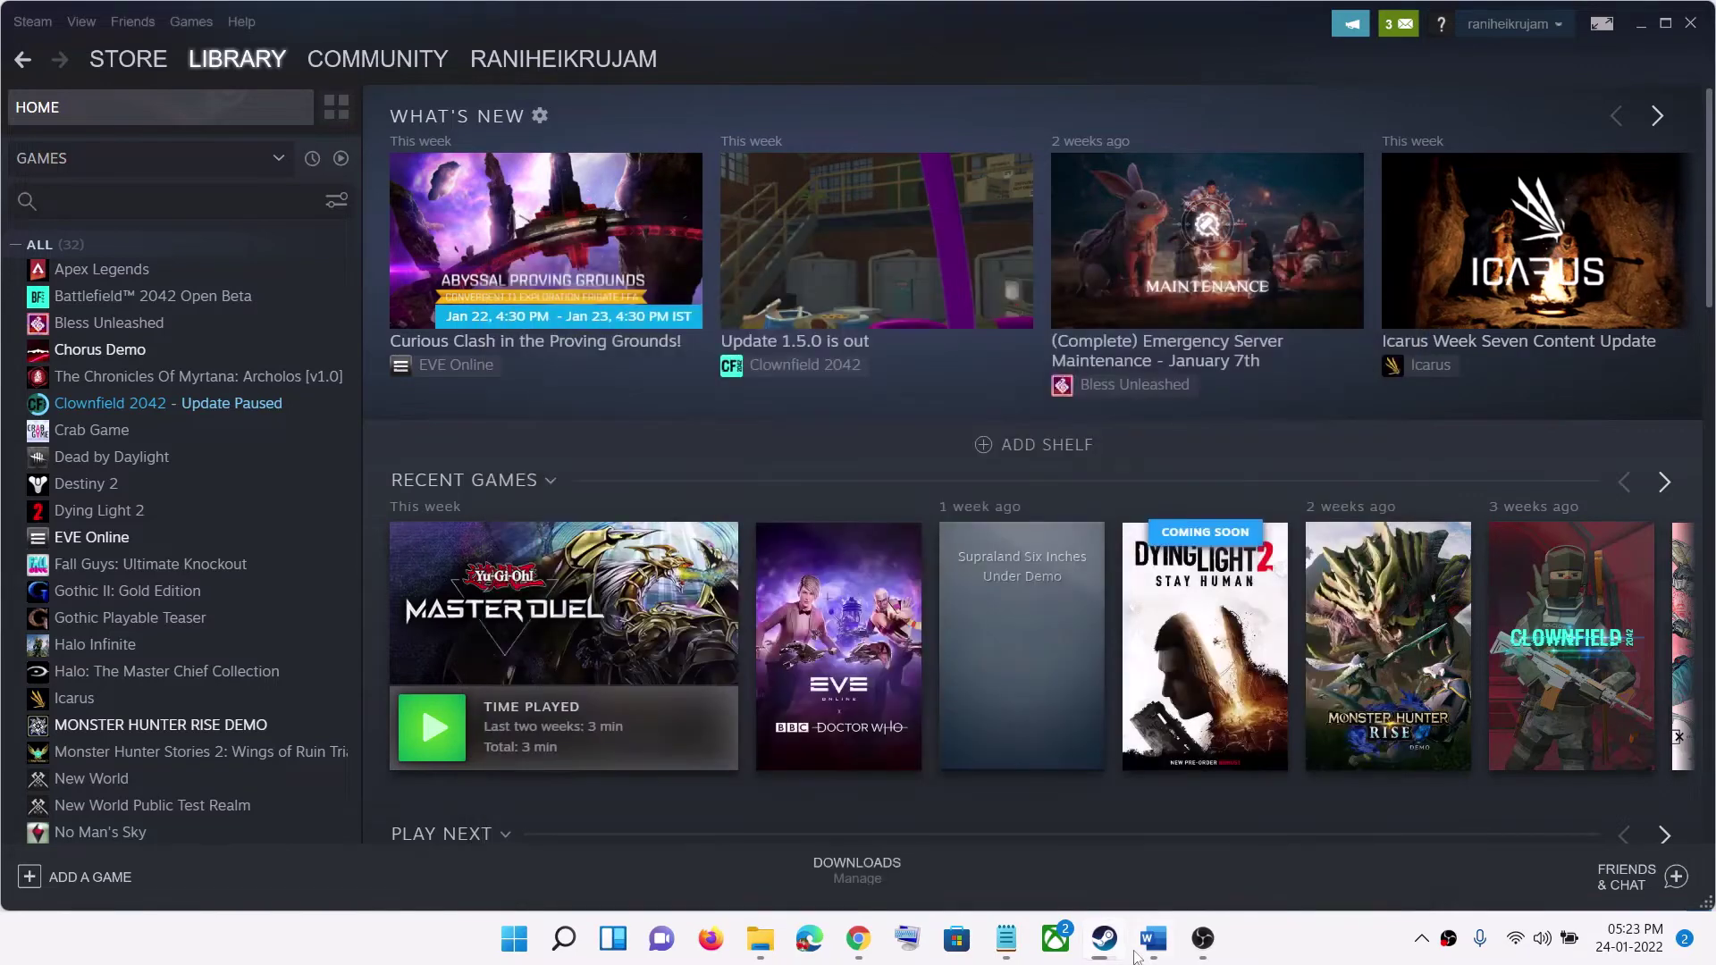
# Step: Highlight -dx11 in Step 4 of the notes and return to Steam
pyautogui.click(1153, 938)
pyautogui.scroll(-3, 548, 602)
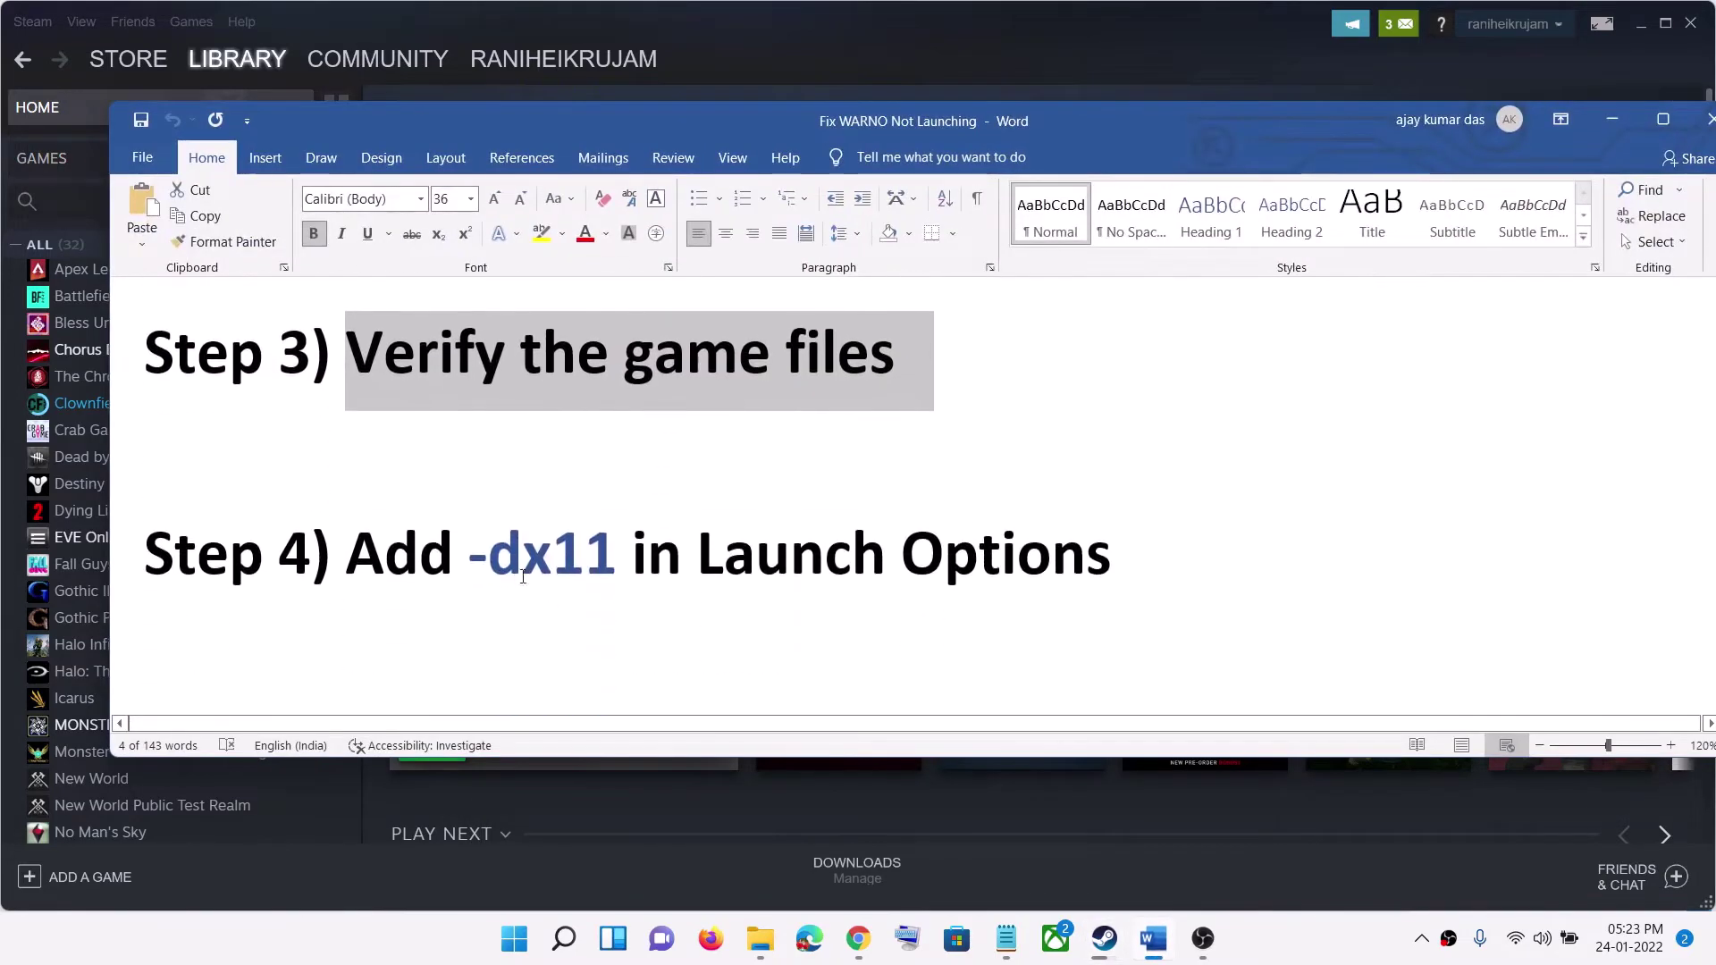
pyautogui.moveTo(468, 558); pyautogui.dragTo(632, 559)
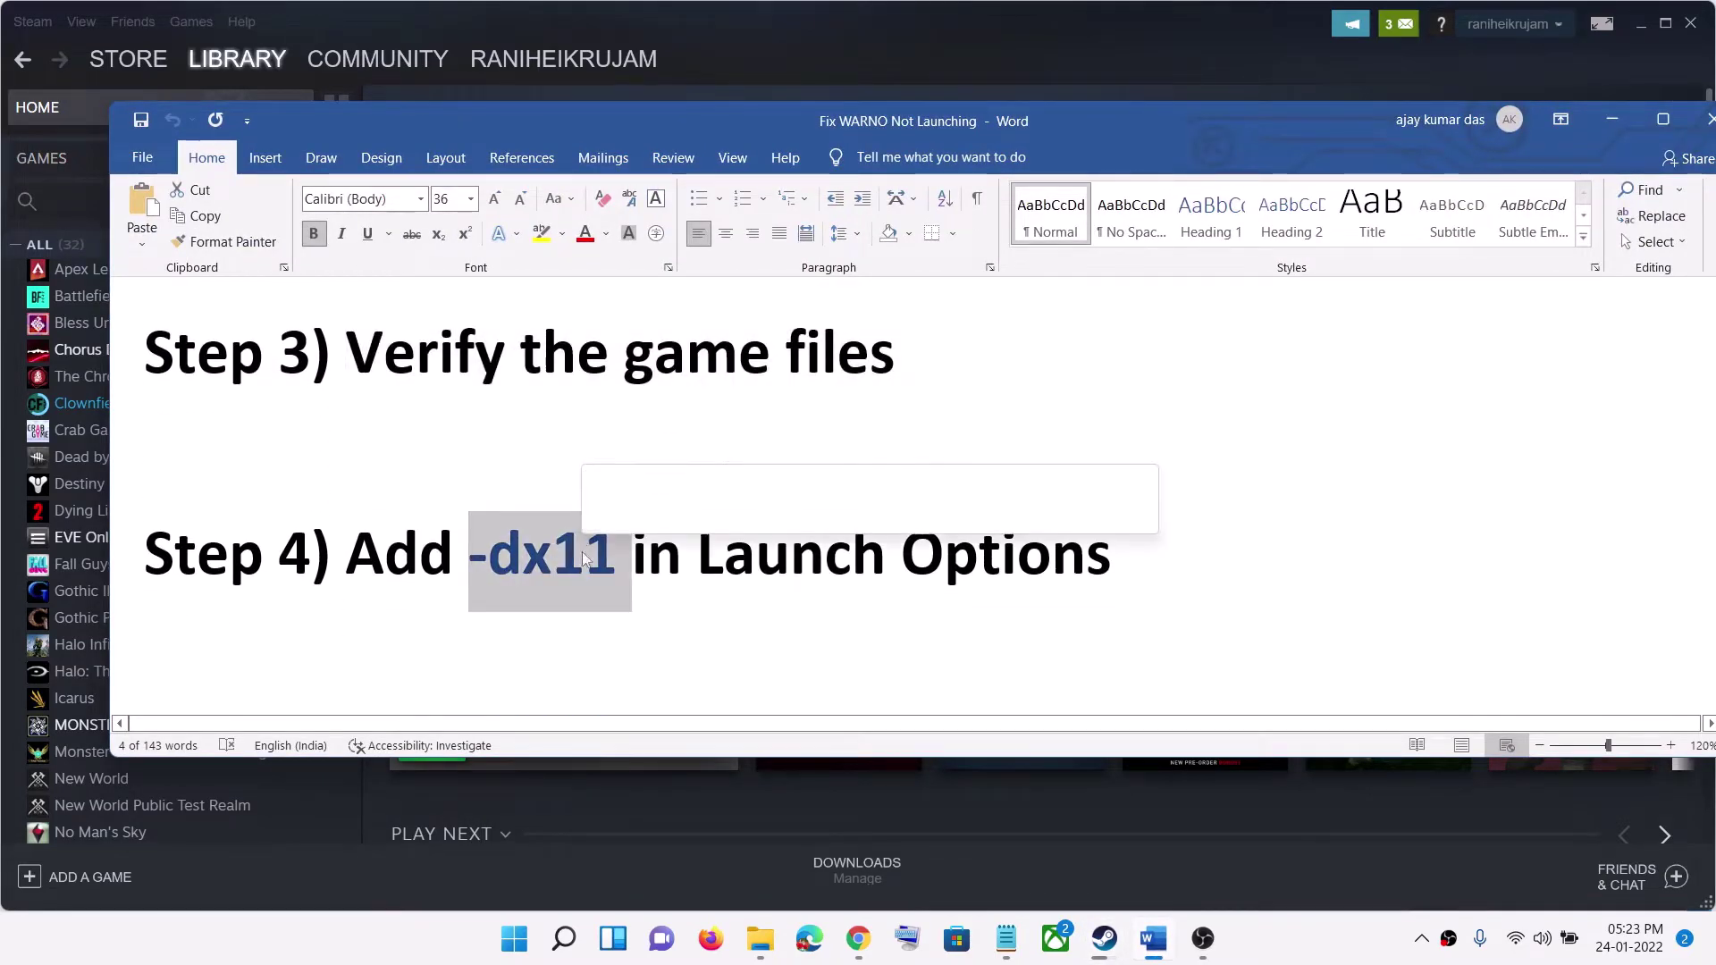
pyautogui.click(229, 61)
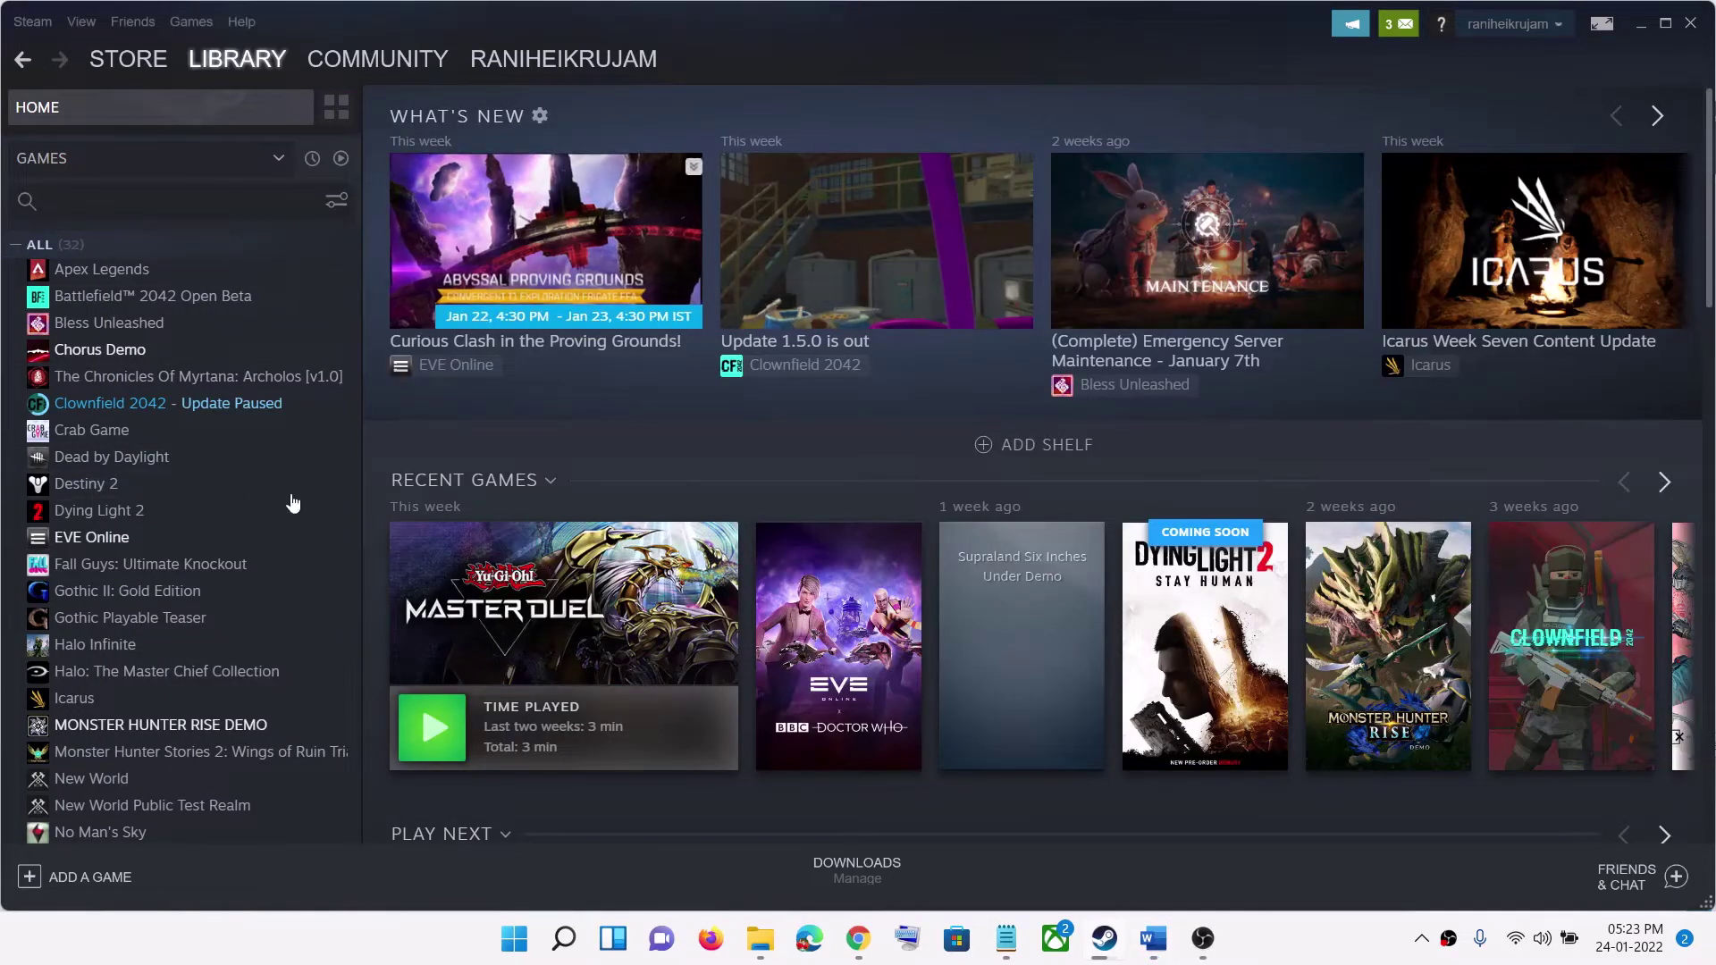
# Step: Enter -dx11 as EVE Online's launch options, then bring back the notes at Step 5
pyautogui.rightClick(125, 541)
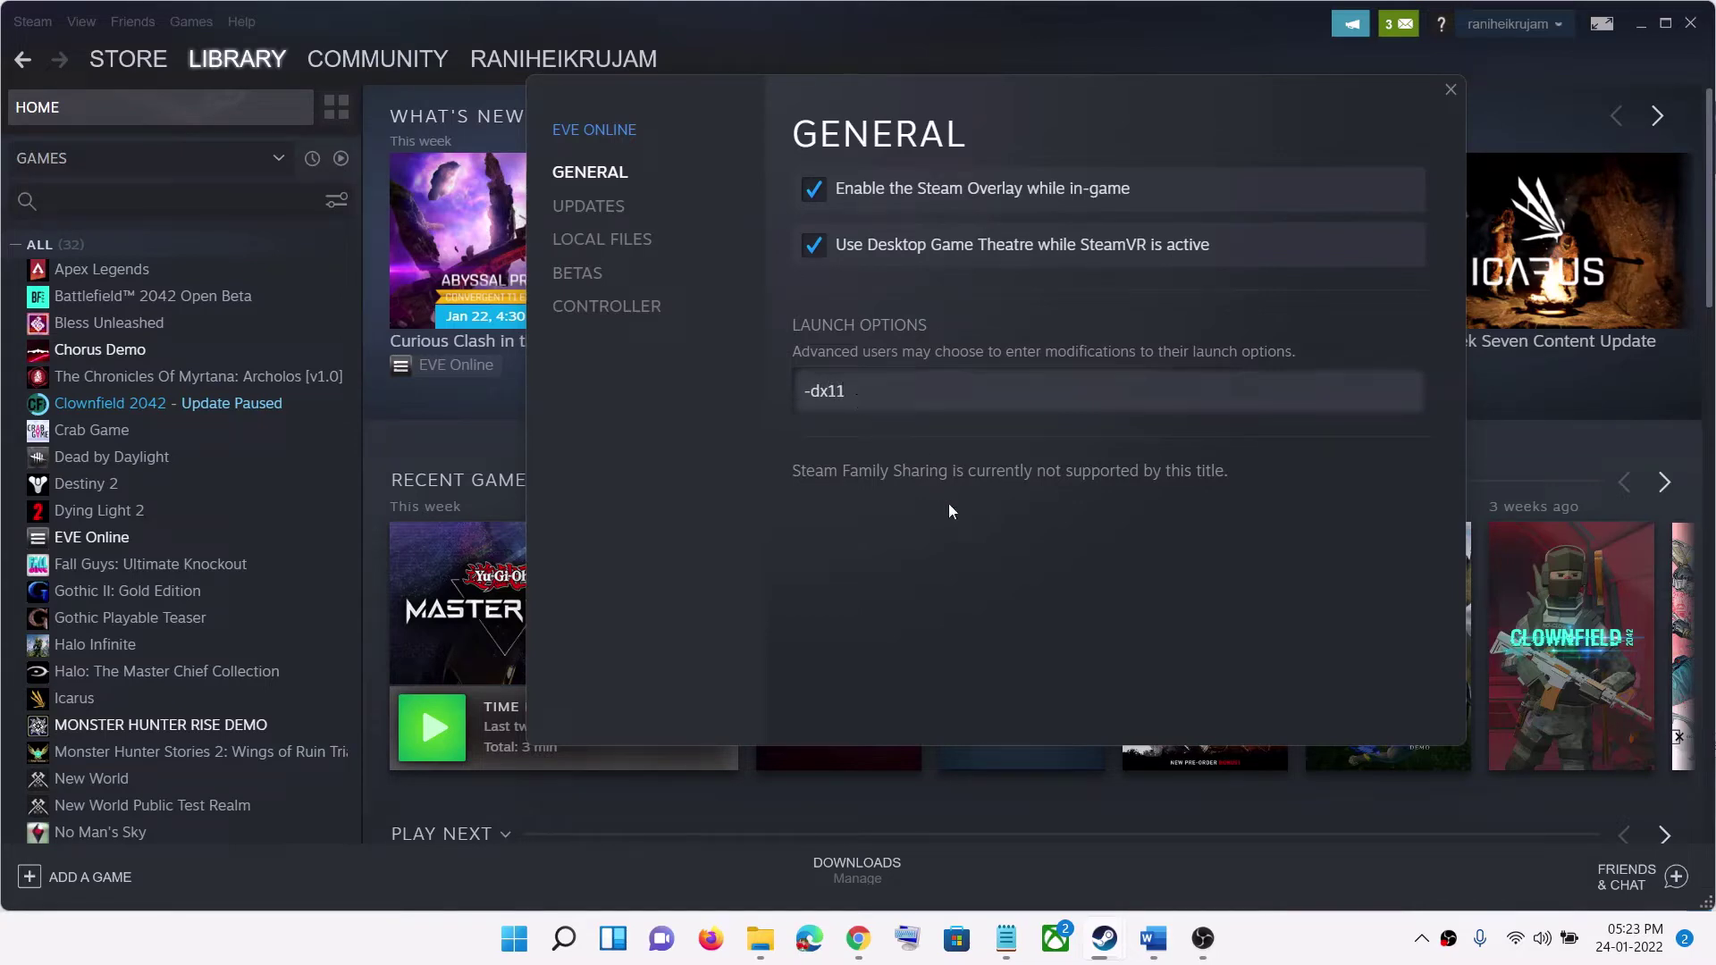
pyautogui.click(1451, 91)
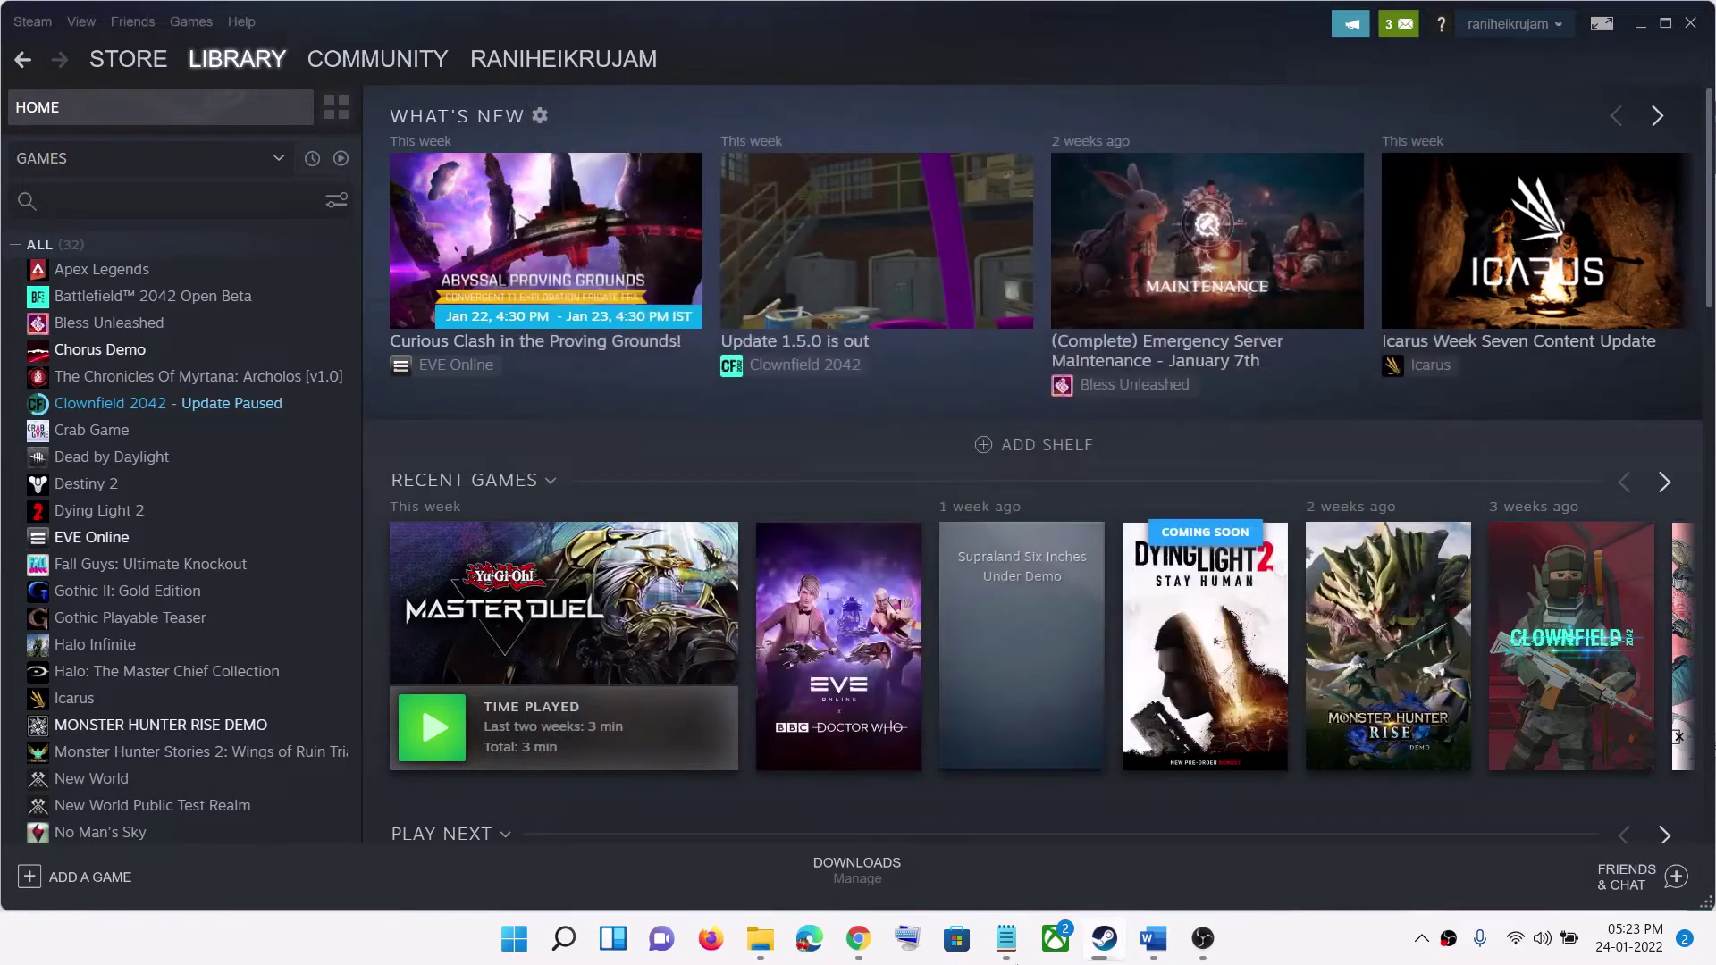
pyautogui.click(1147, 950)
pyautogui.scroll(-3, 712, 563)
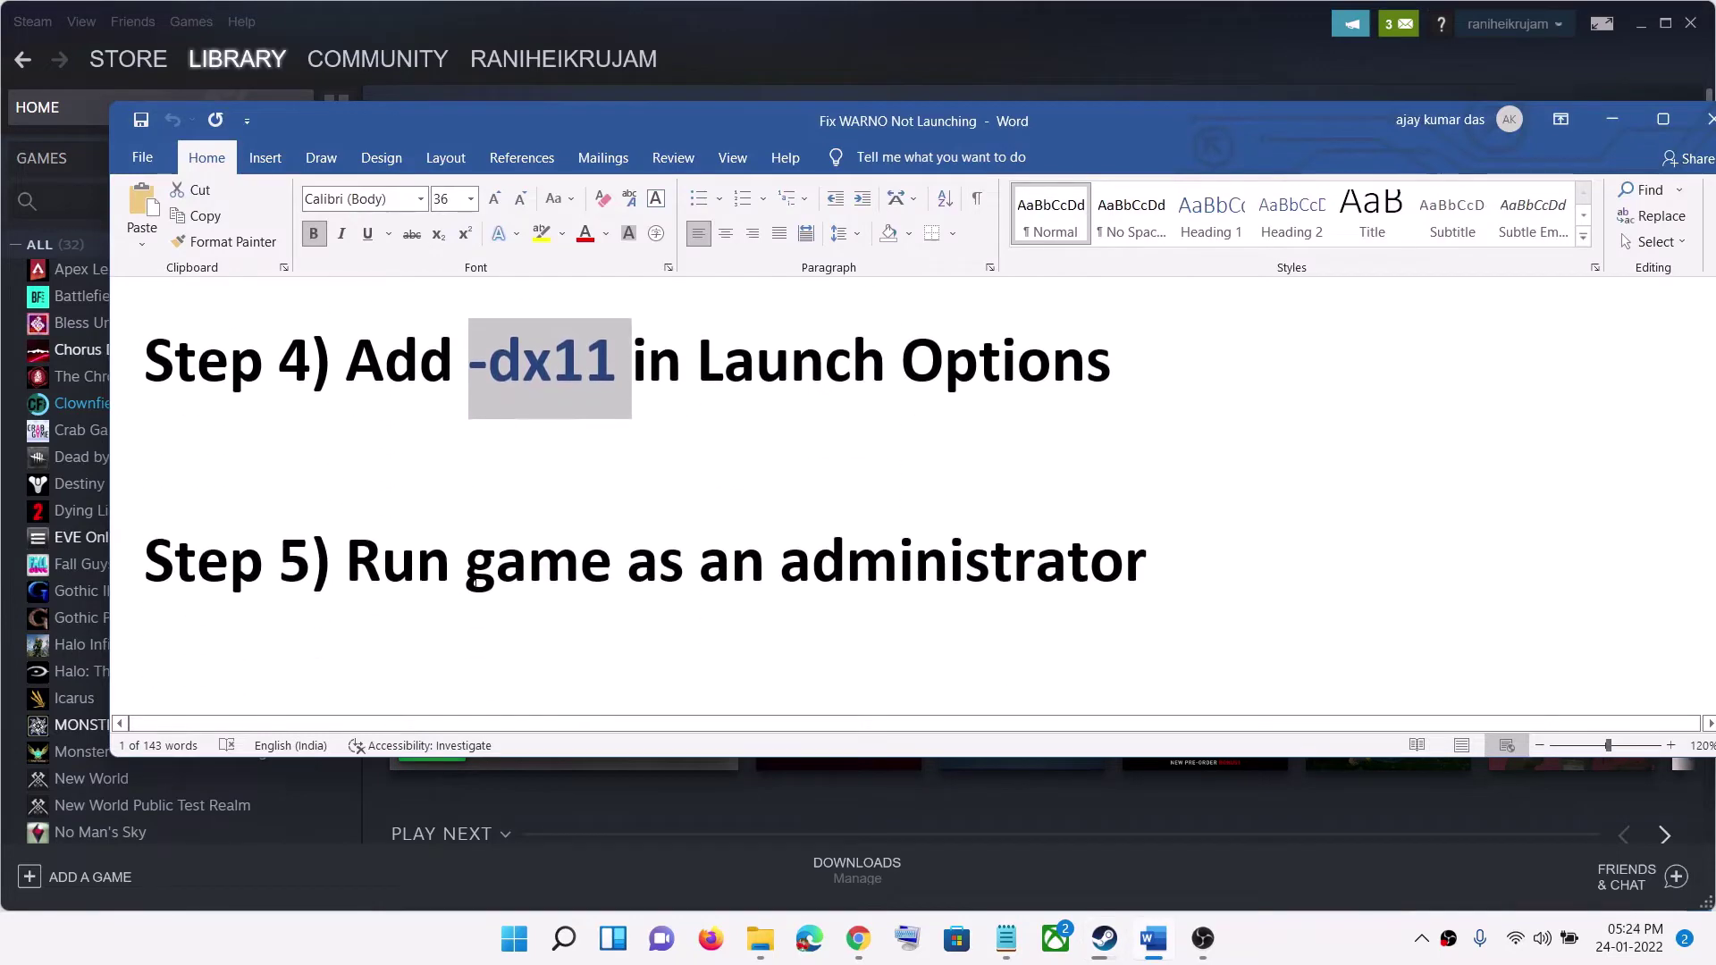
# Step: Highlight Step 5 'Run game as an administrator' in Word, then minimise Word to reveal Steam
pyautogui.moveTo(461, 584); pyautogui.dragTo(1162, 581)
pyautogui.click(1612, 119)
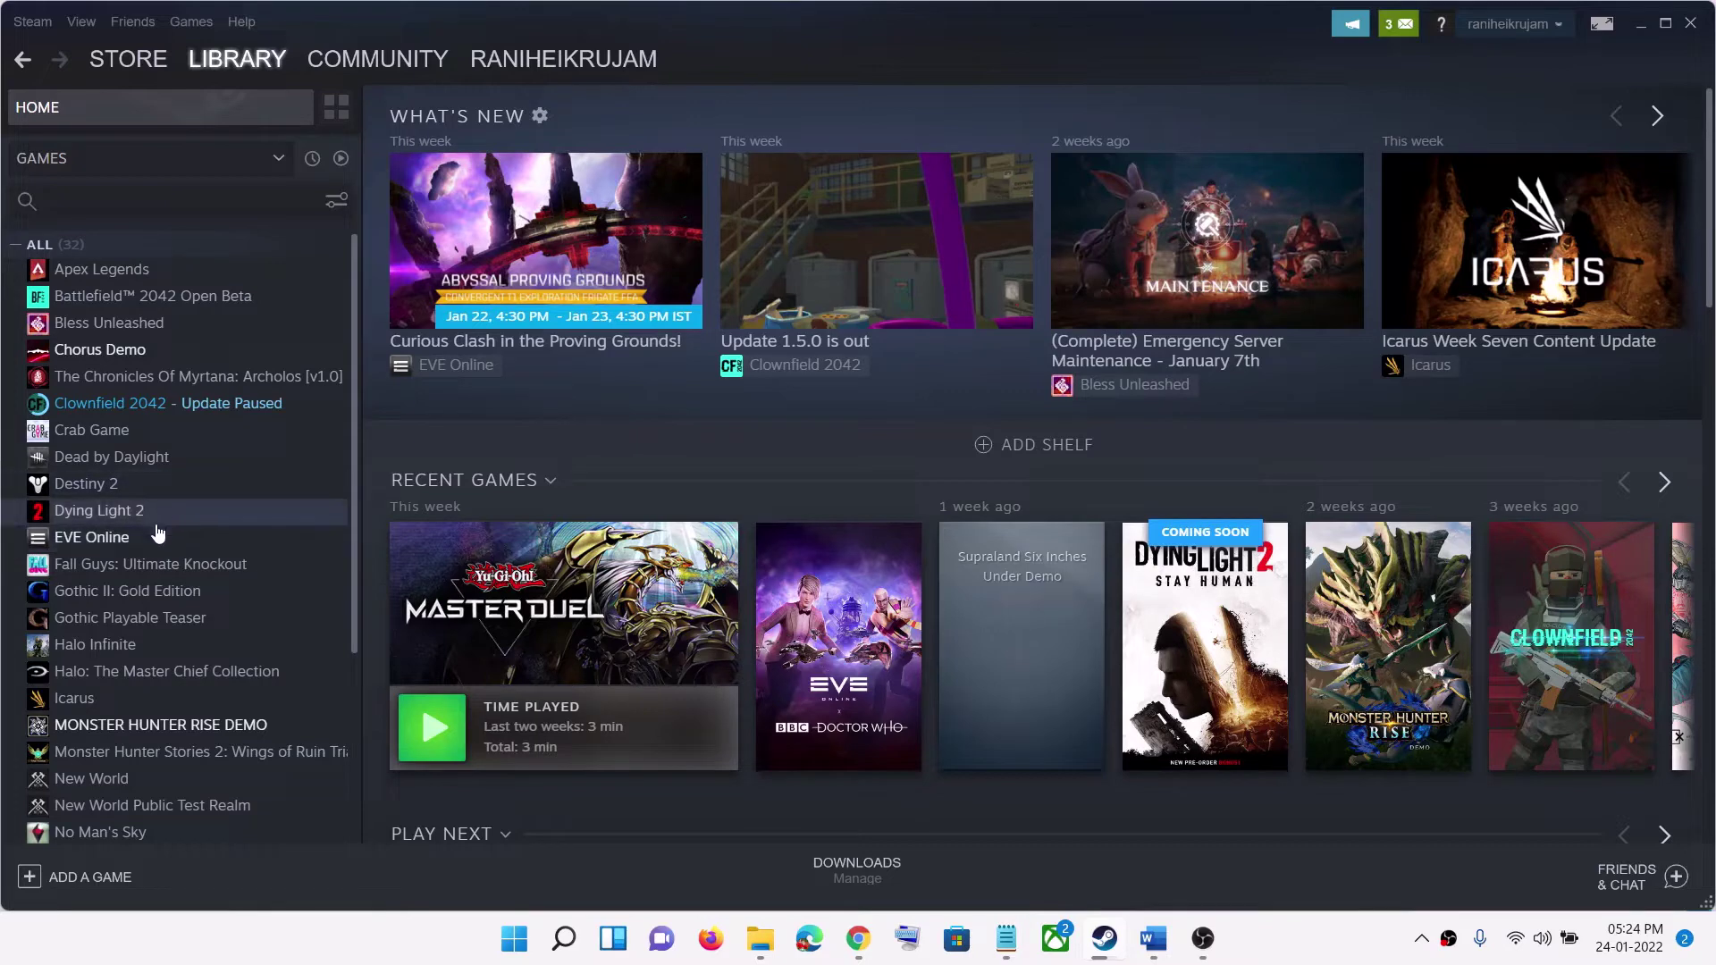
# Step: Open EVE Online's local files folder via Manage > Browse local files
pyautogui.rightClick(140, 548)
pyautogui.moveTo(228, 652)
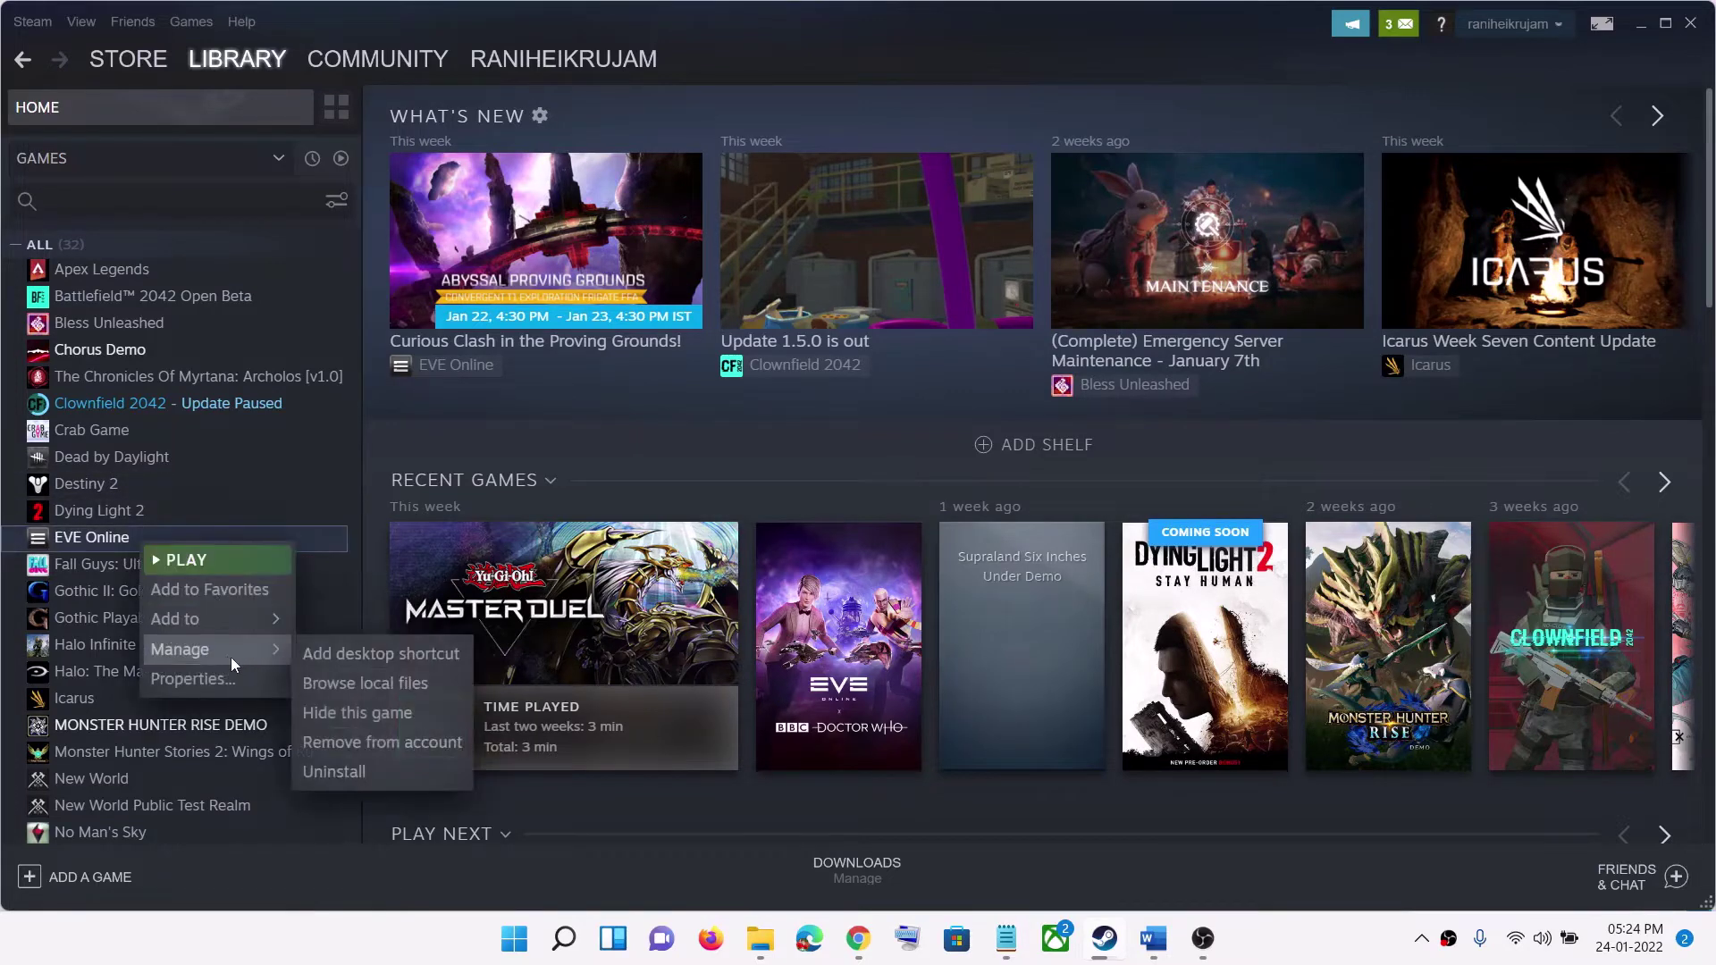
pyautogui.click(373, 682)
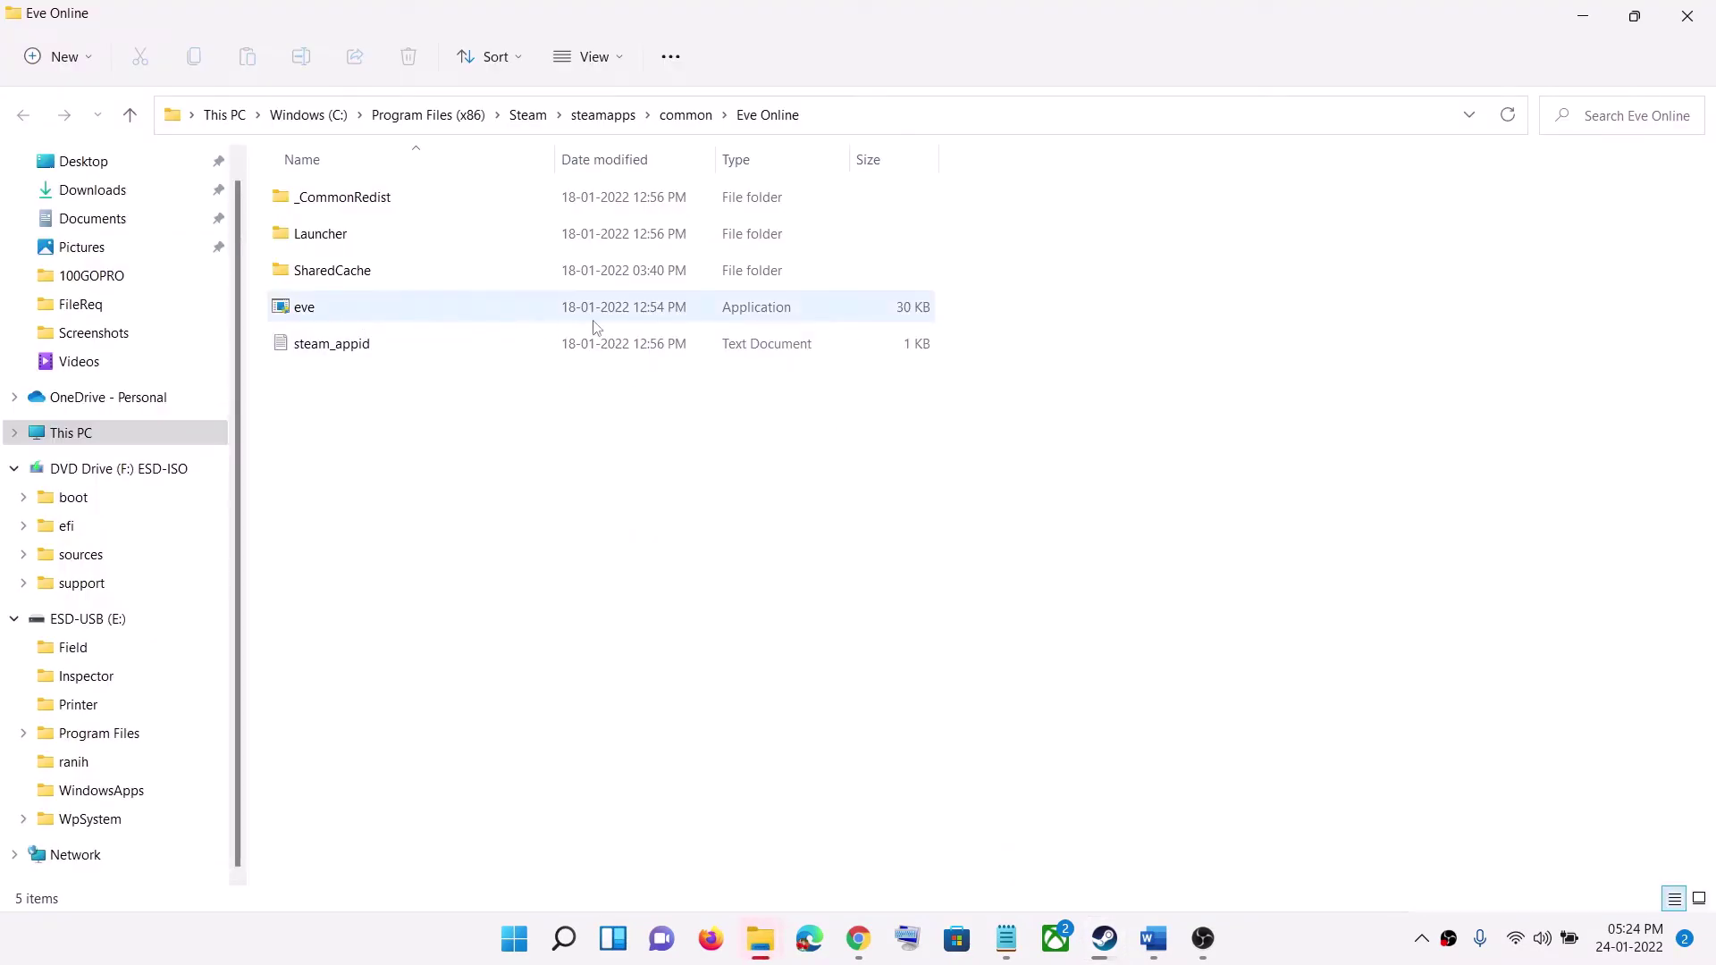
# Step: Tick 'Run this program as an administrator' on the eve application's Compatibility tab and confirm with OK
pyautogui.click(598, 315)
pyautogui.rightClick(598, 315)
pyautogui.click(679, 564)
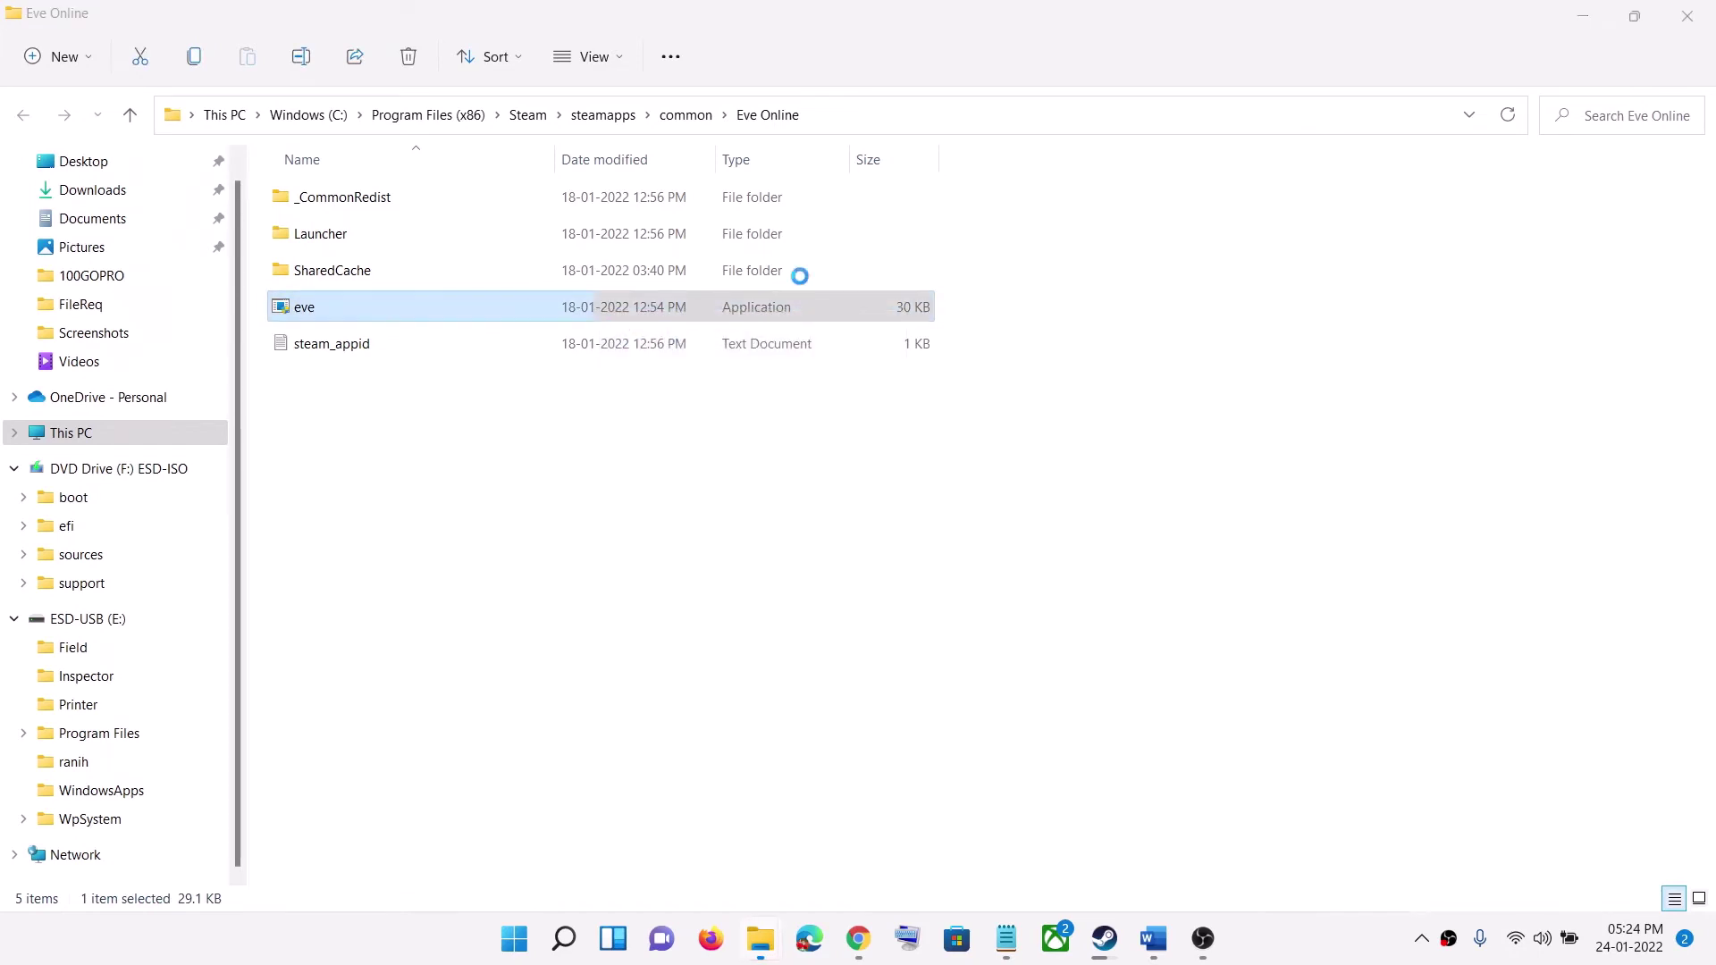
pyautogui.moveTo(766, 295); pyautogui.dragTo(531, 156)
pyautogui.click(579, 211)
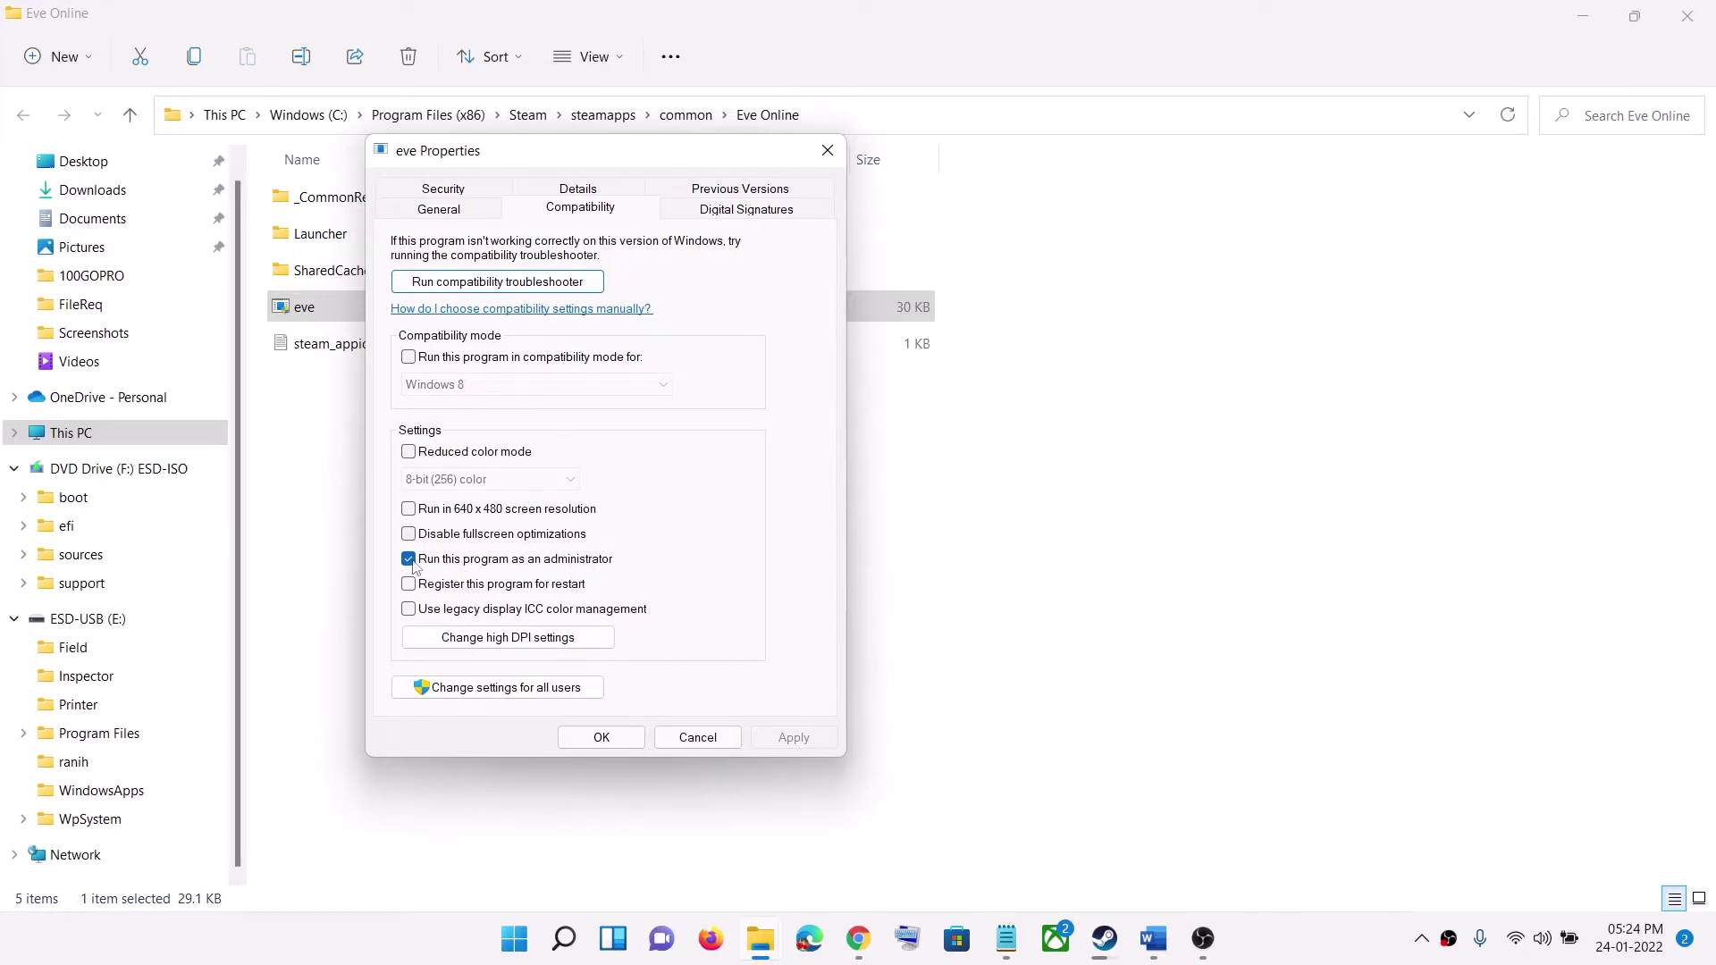
pyautogui.click(631, 741)
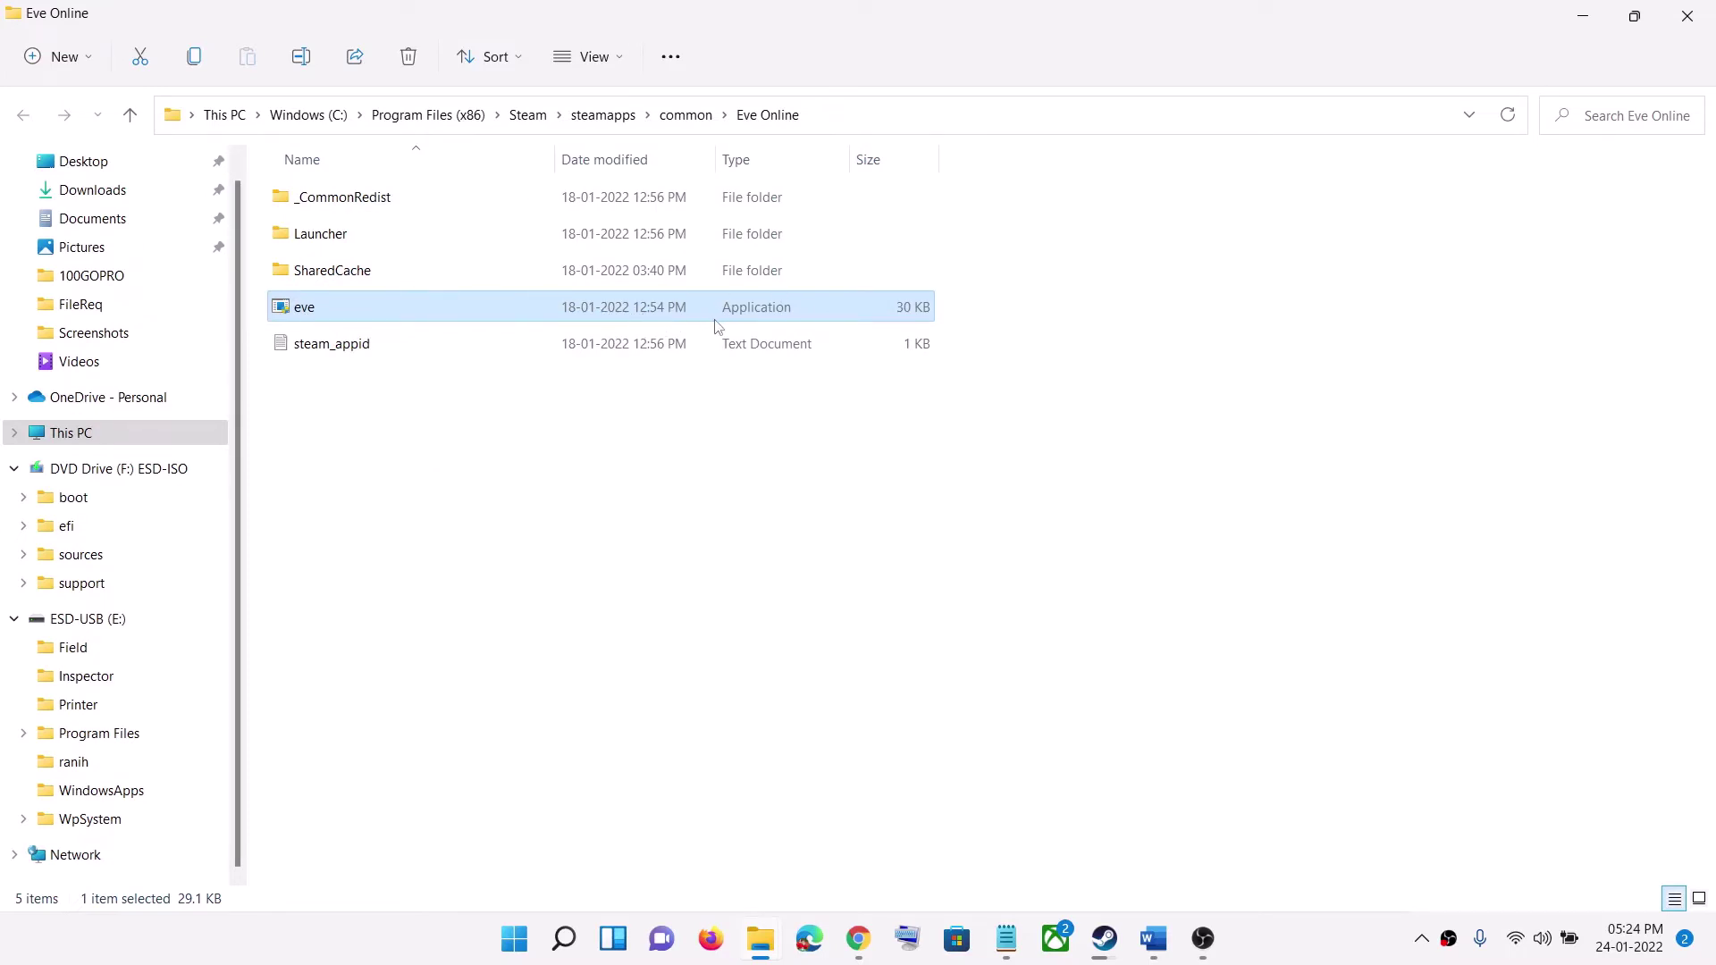
pyautogui.click(1099, 934)
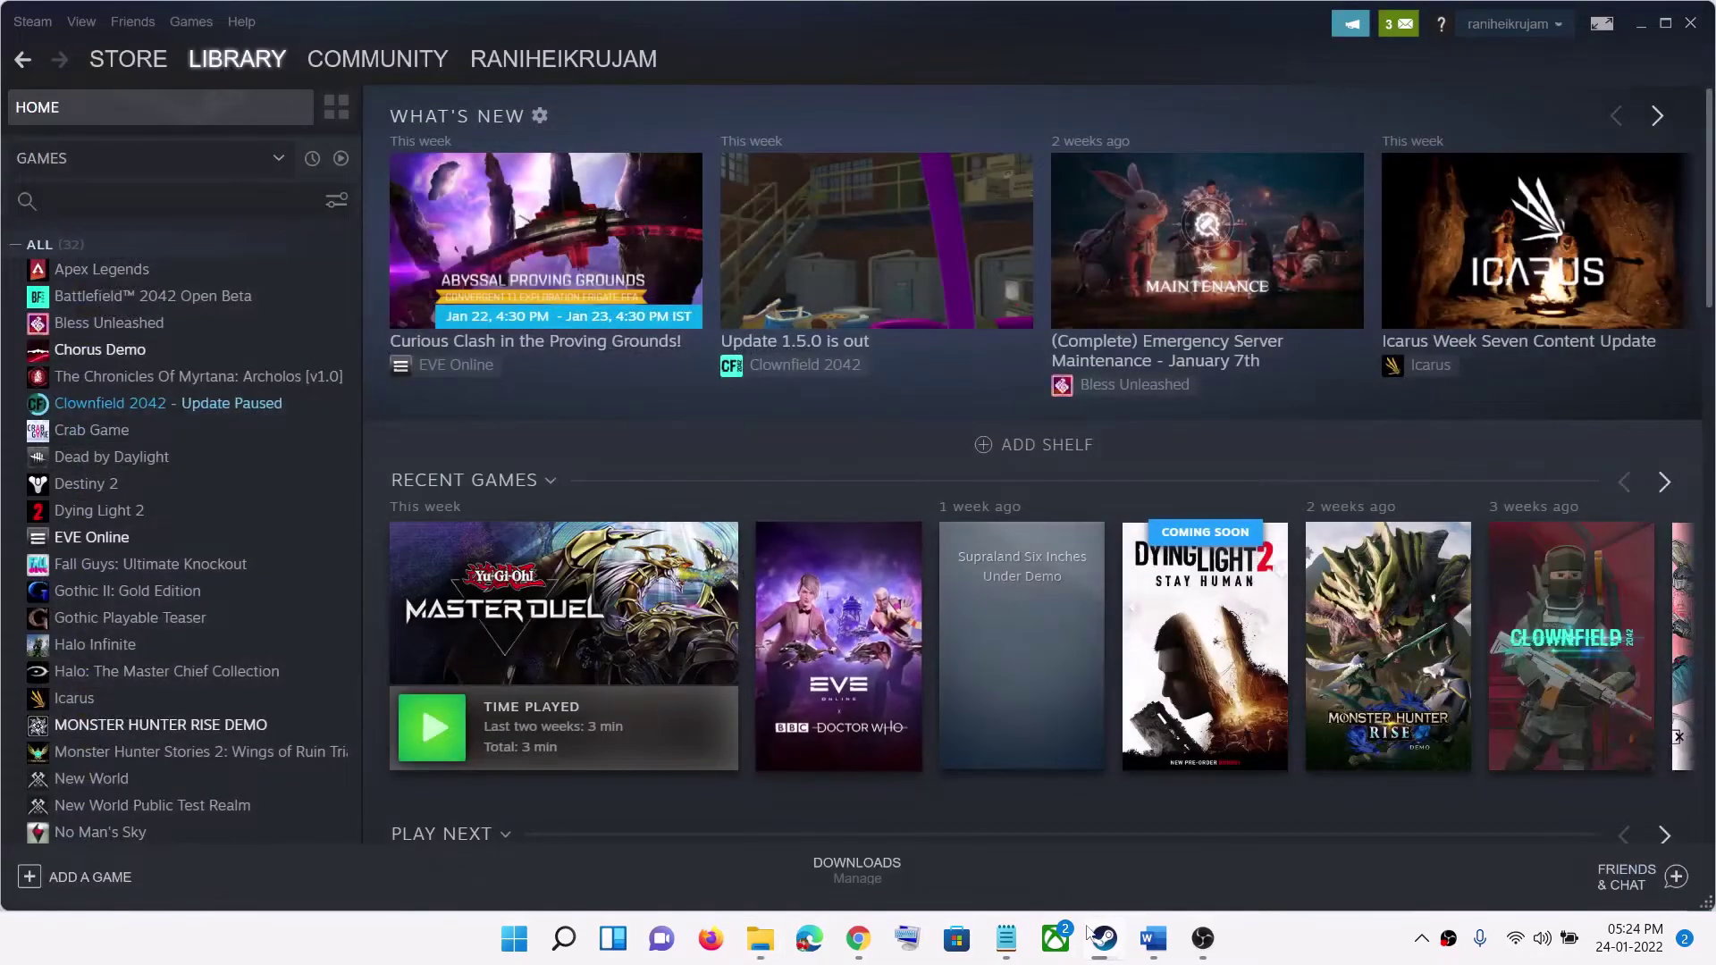
# Step: Highlight the Steam overlay instruction in Step 6 of the Word notes
pyautogui.click(1153, 939)
pyautogui.scroll(-3, 657, 570)
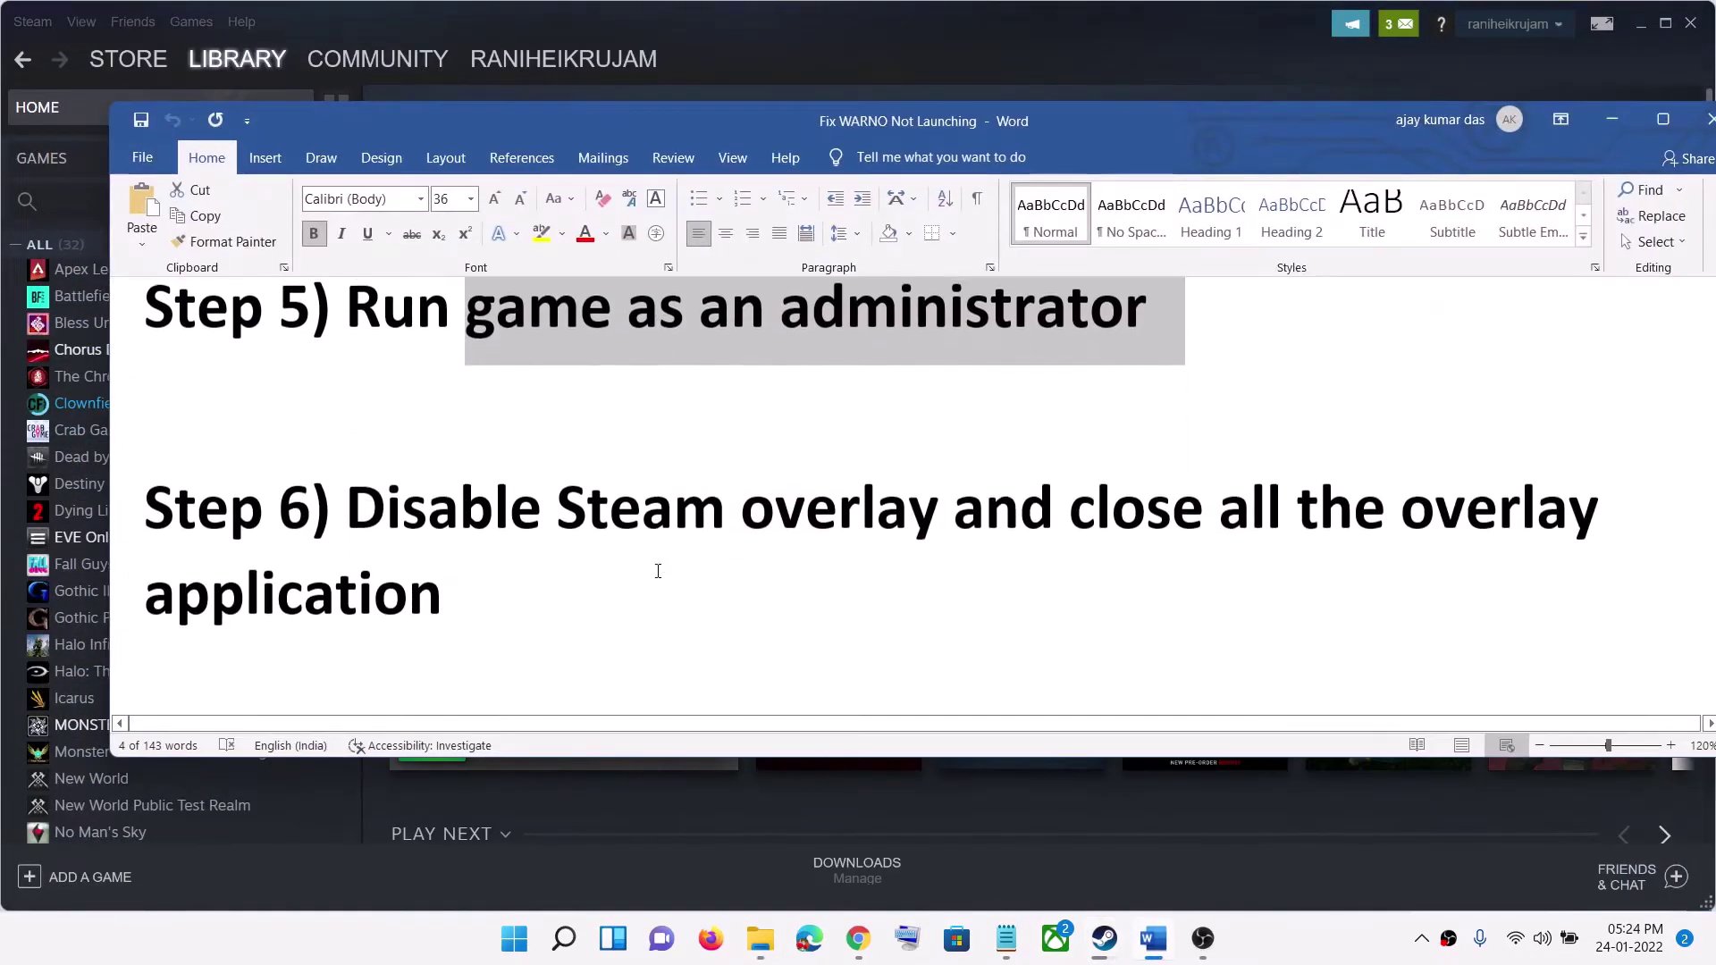
pyautogui.moveTo(559, 508); pyautogui.dragTo(936, 508)
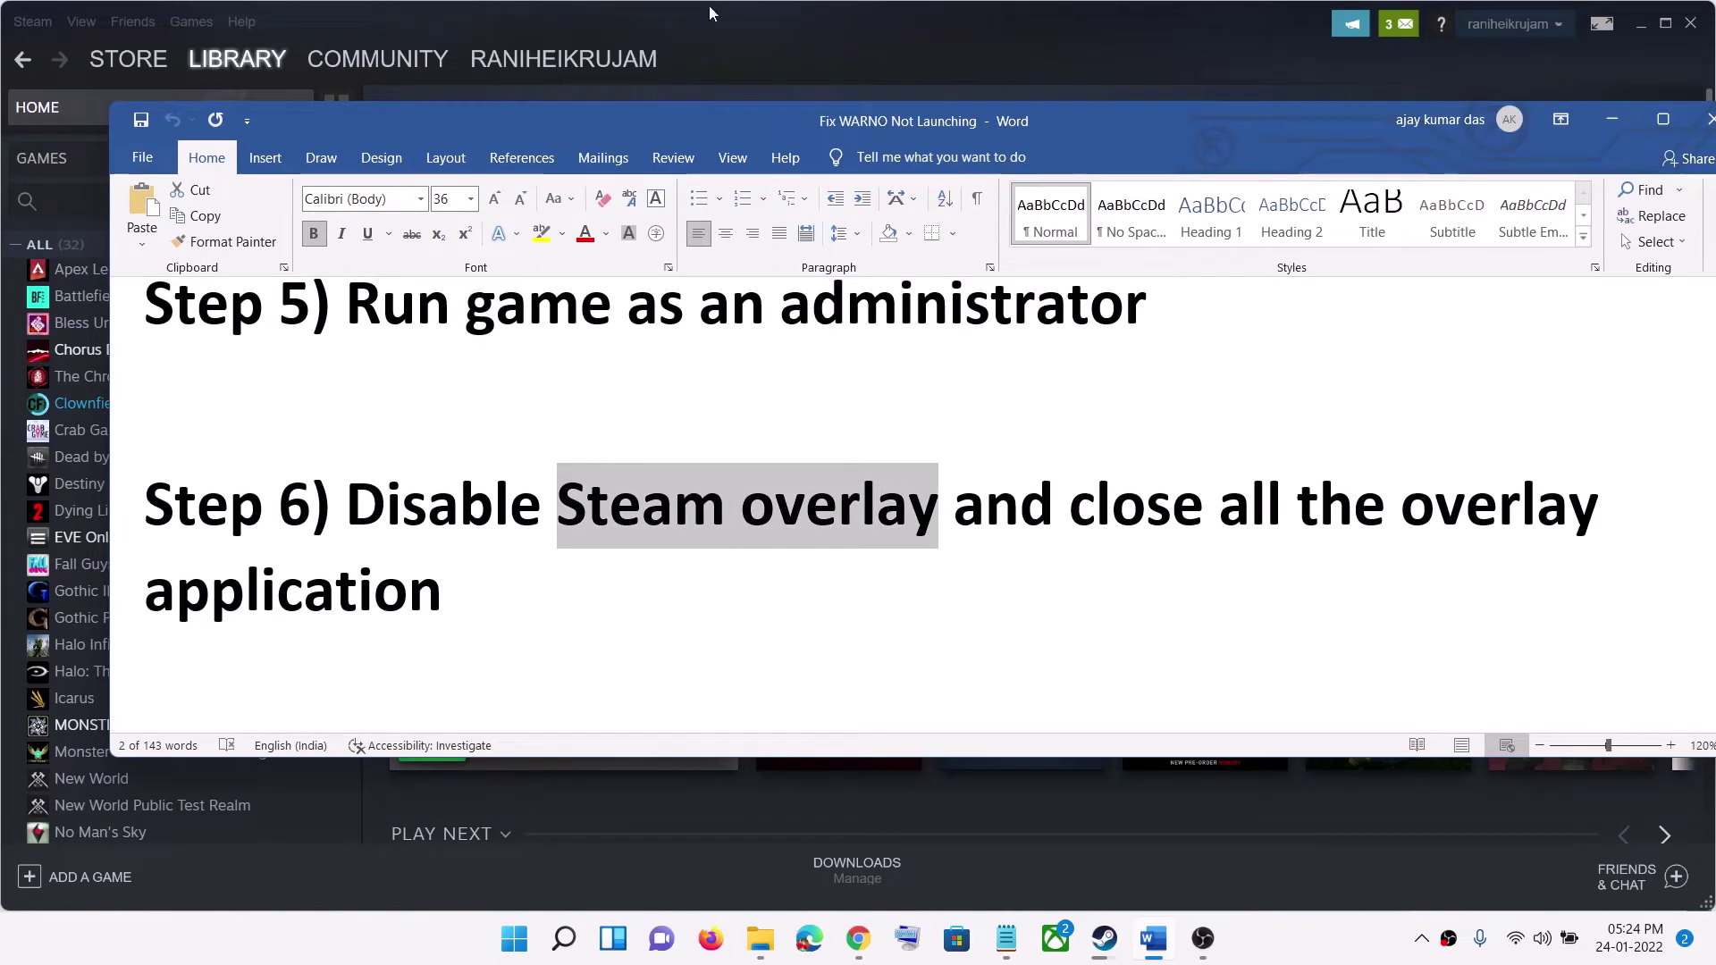
# Step: Verify 'Enable the Steam Overlay while in-game' is off in EVE Online's properties
pyautogui.click(856, 12)
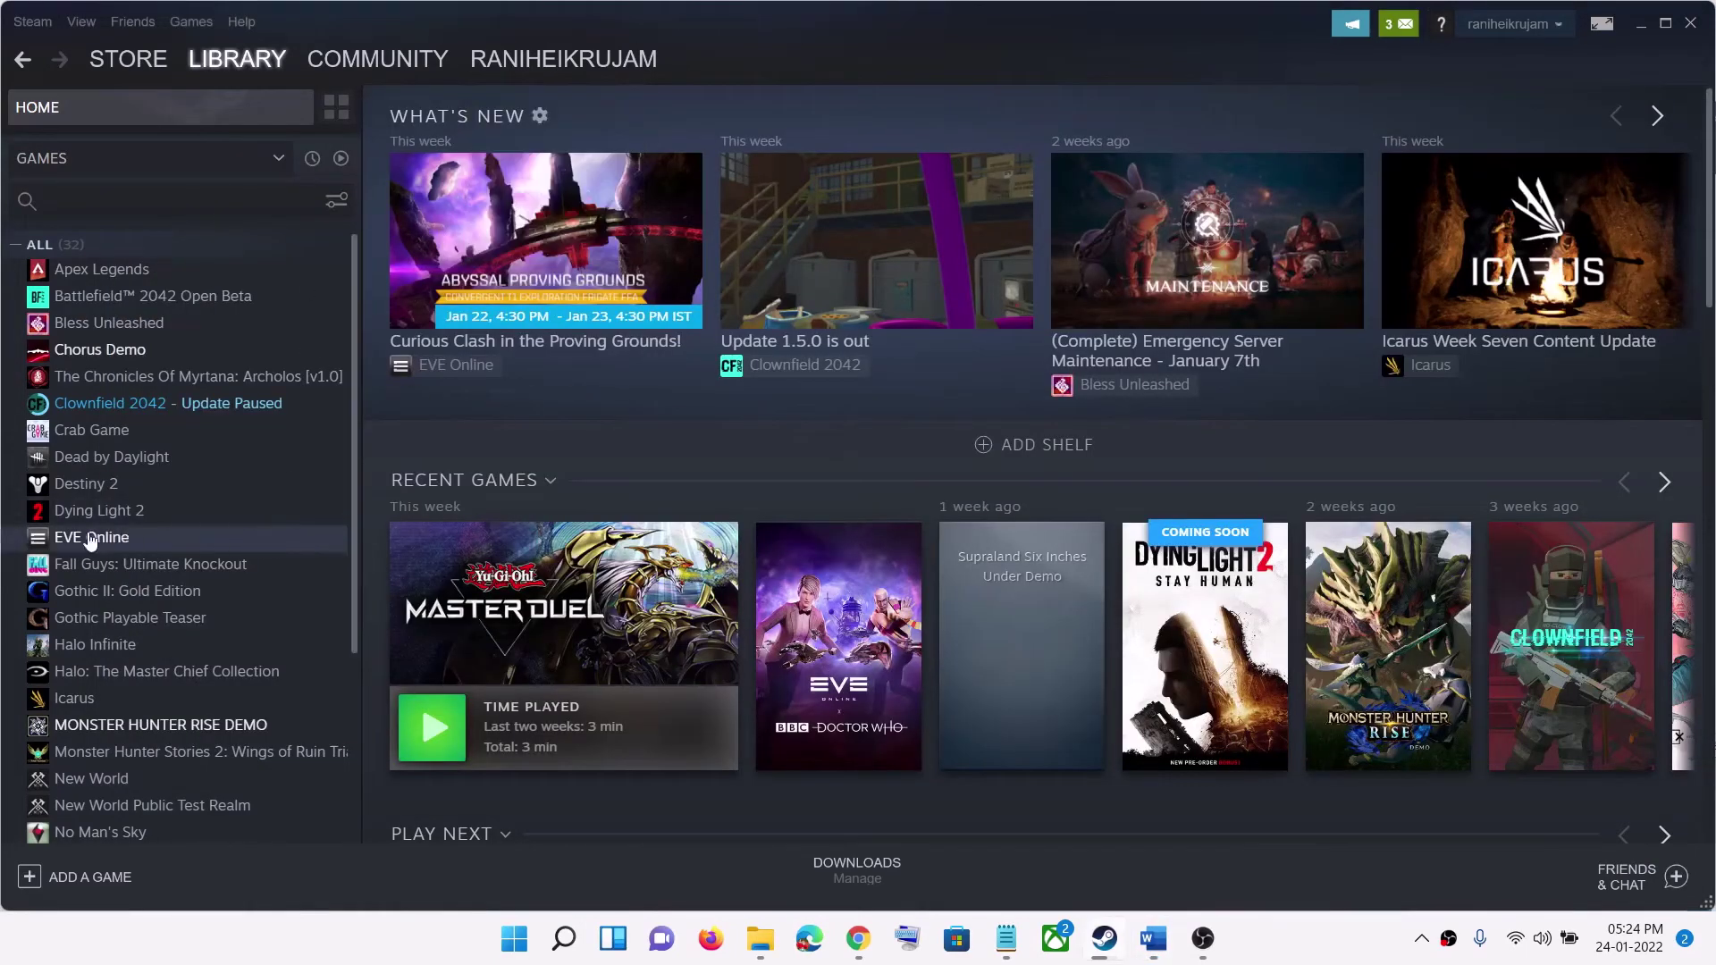
pyautogui.rightClick(240, 552)
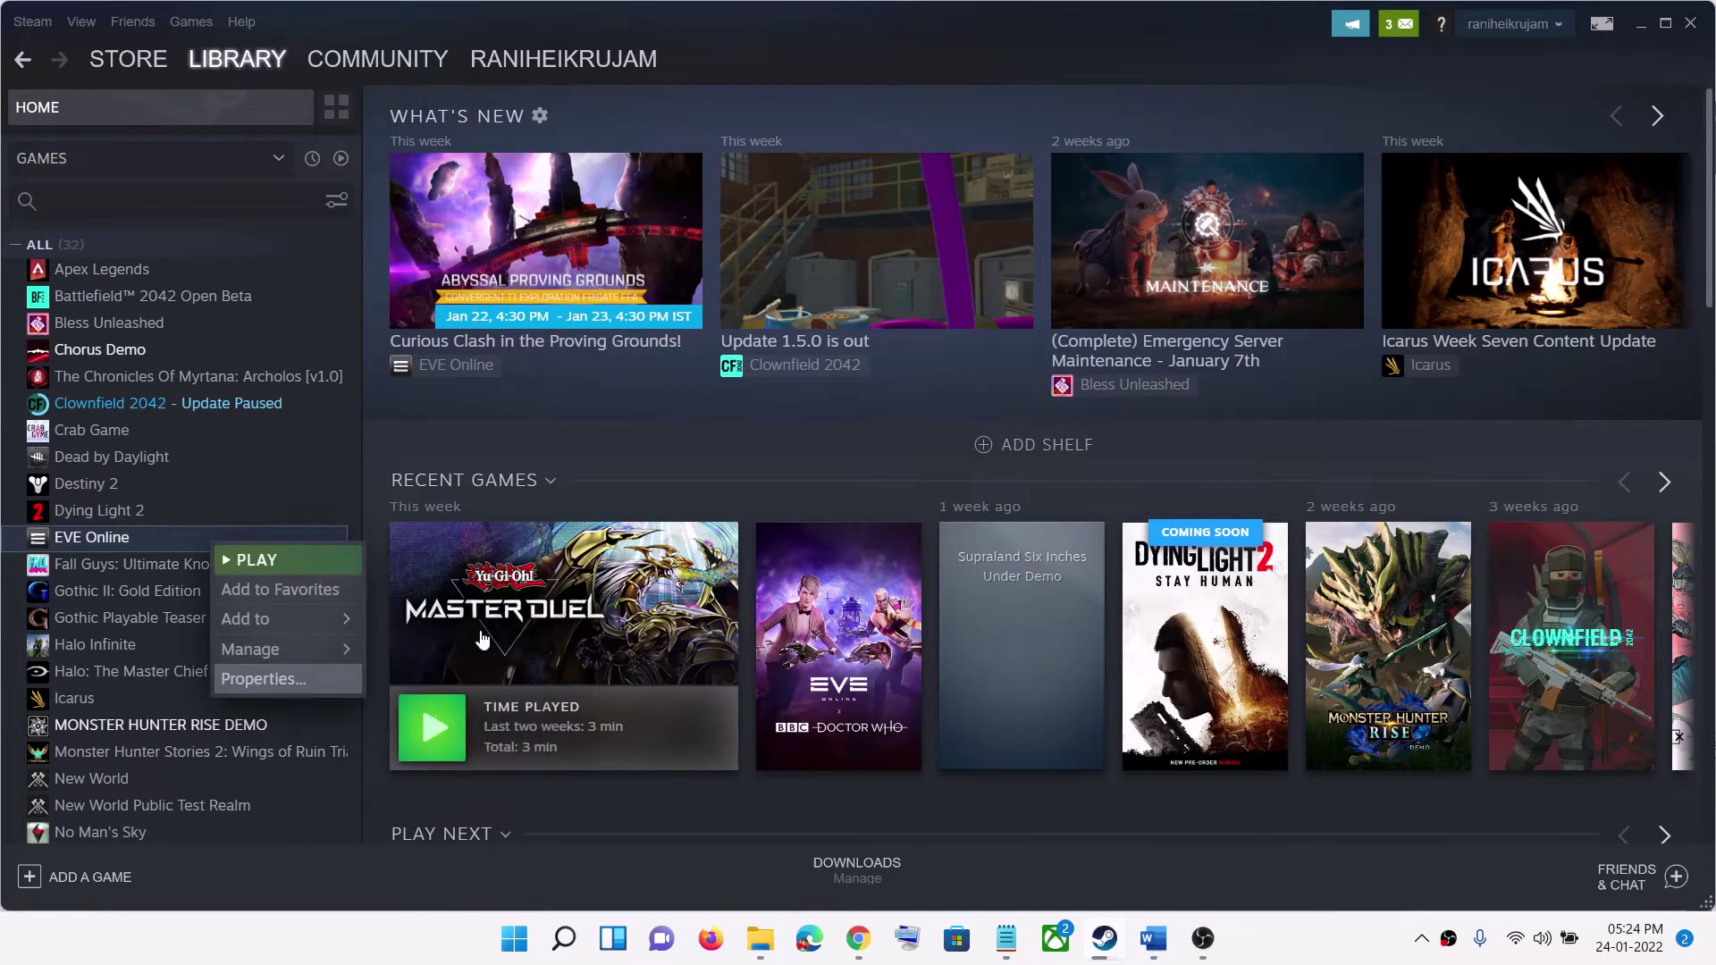
pyautogui.click(295, 676)
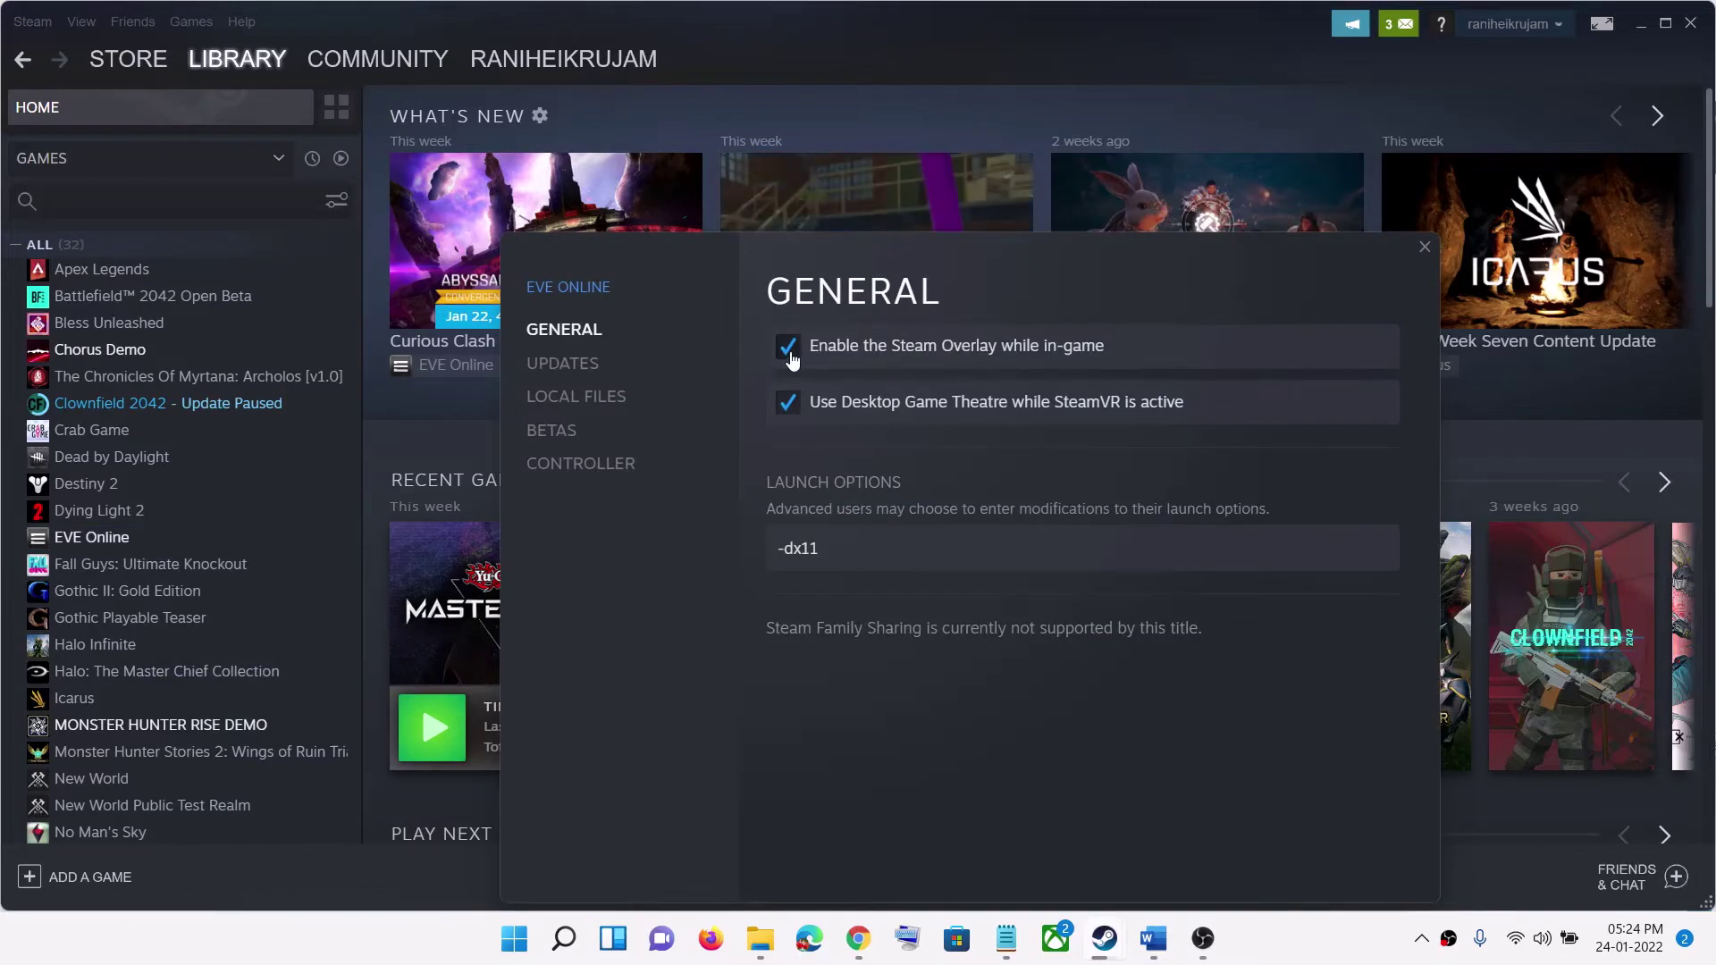
pyautogui.click(1423, 248)
pyautogui.click(1153, 939)
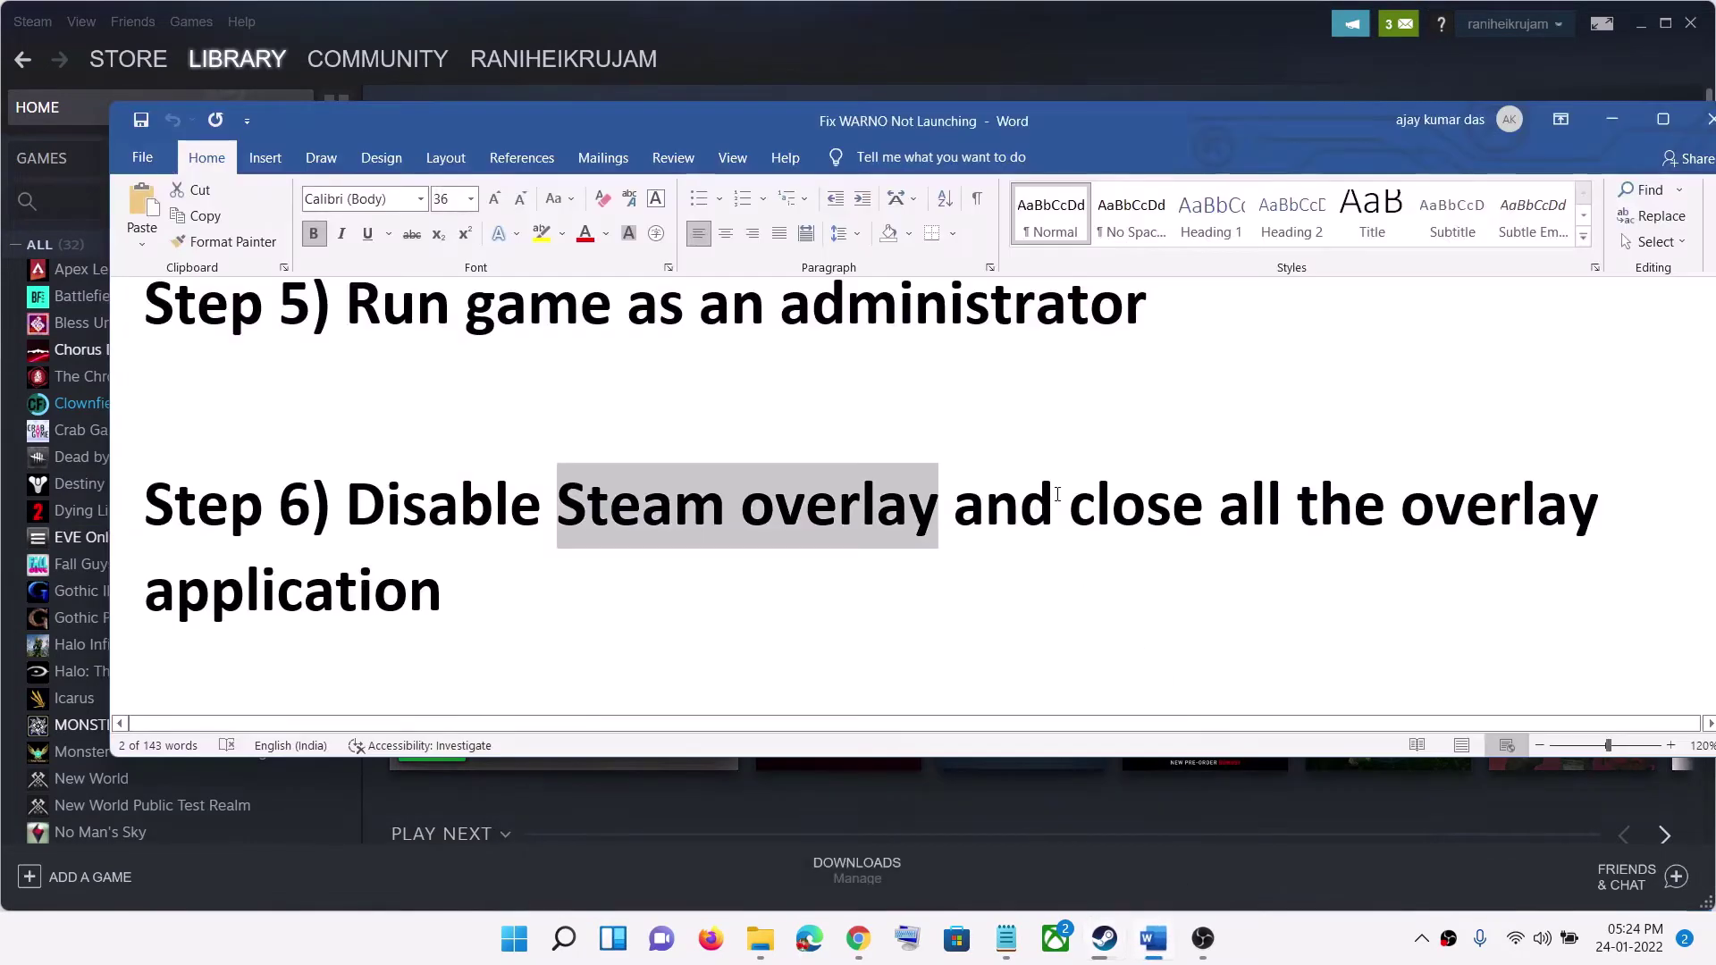
# Step: Highlight the rest of Step 6 and search Start for discord, then geforce
pyautogui.moveTo(1069, 505); pyautogui.dragTo(855, 602)
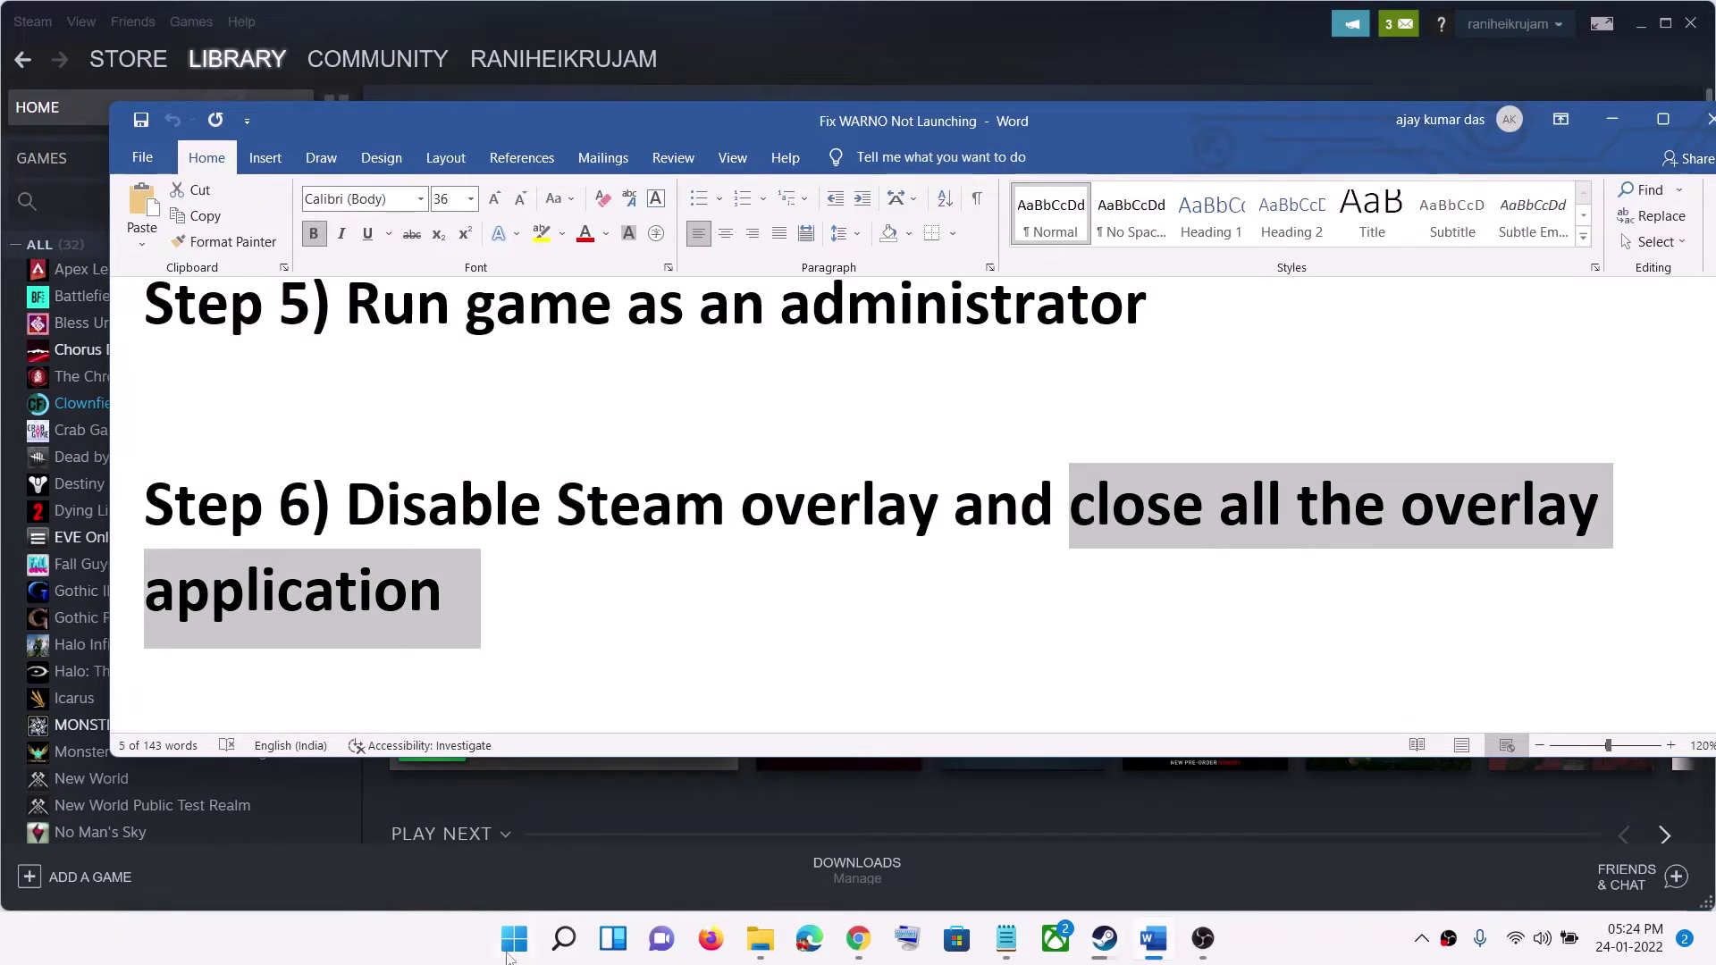
pyautogui.click(510, 950)
pyautogui.write('discord')
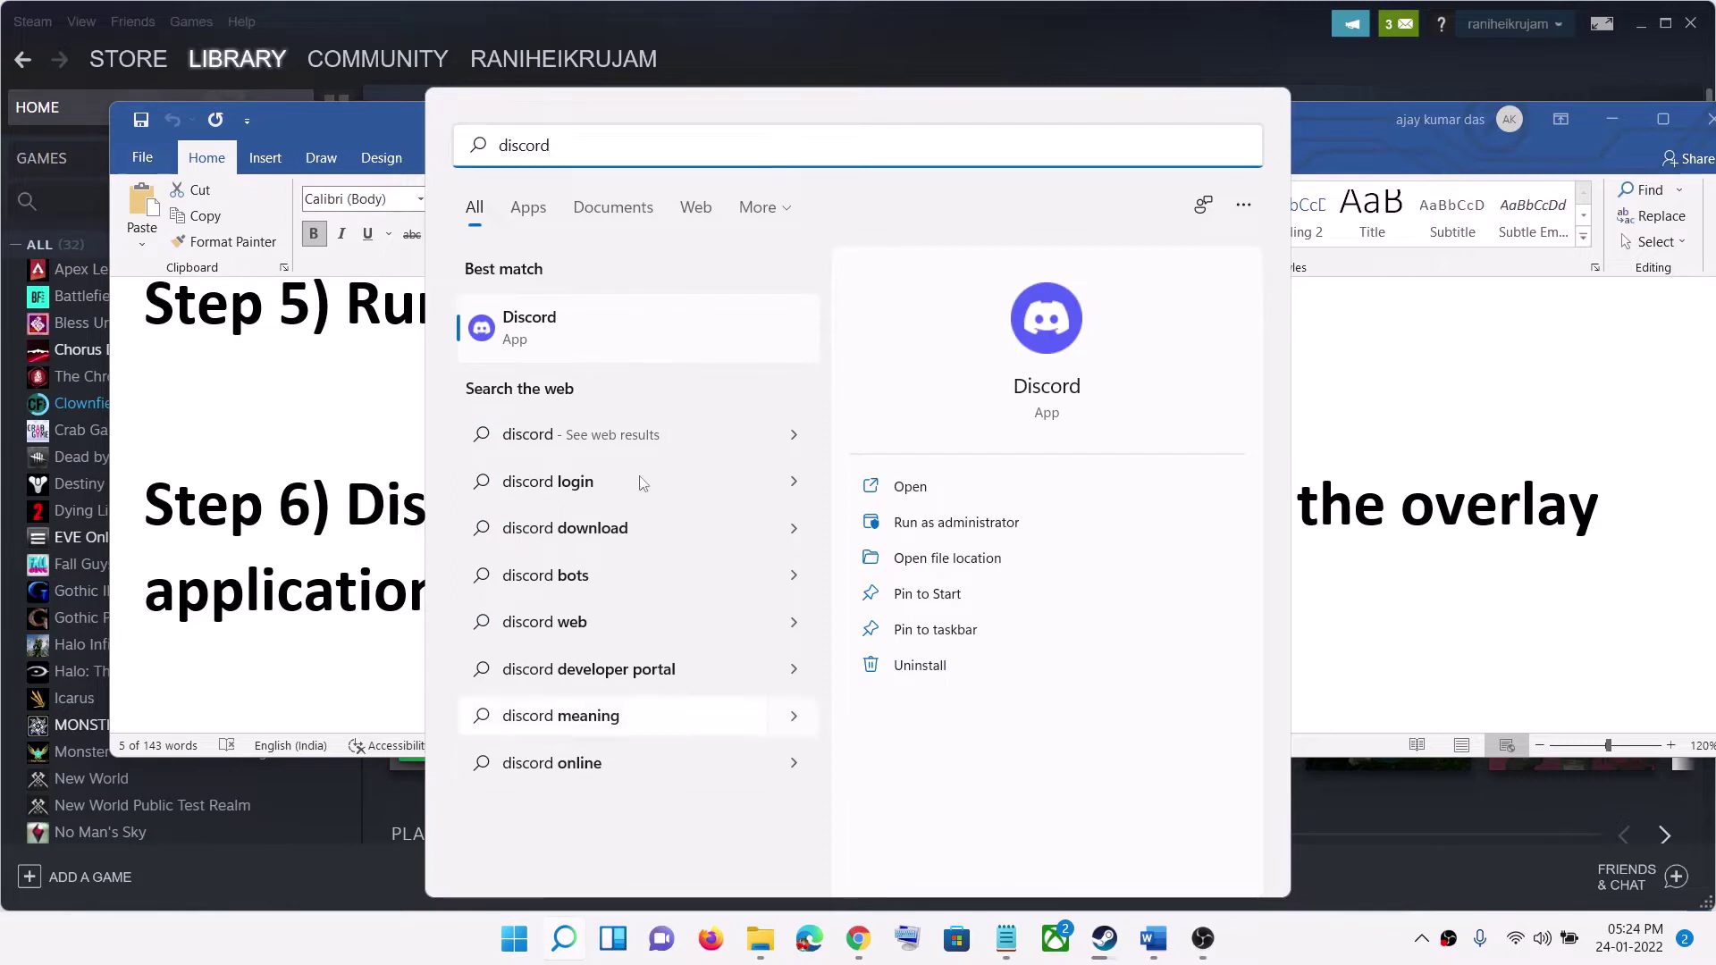
pyautogui.hotkey('ctrl', 'a')
pyautogui.write('geforce')
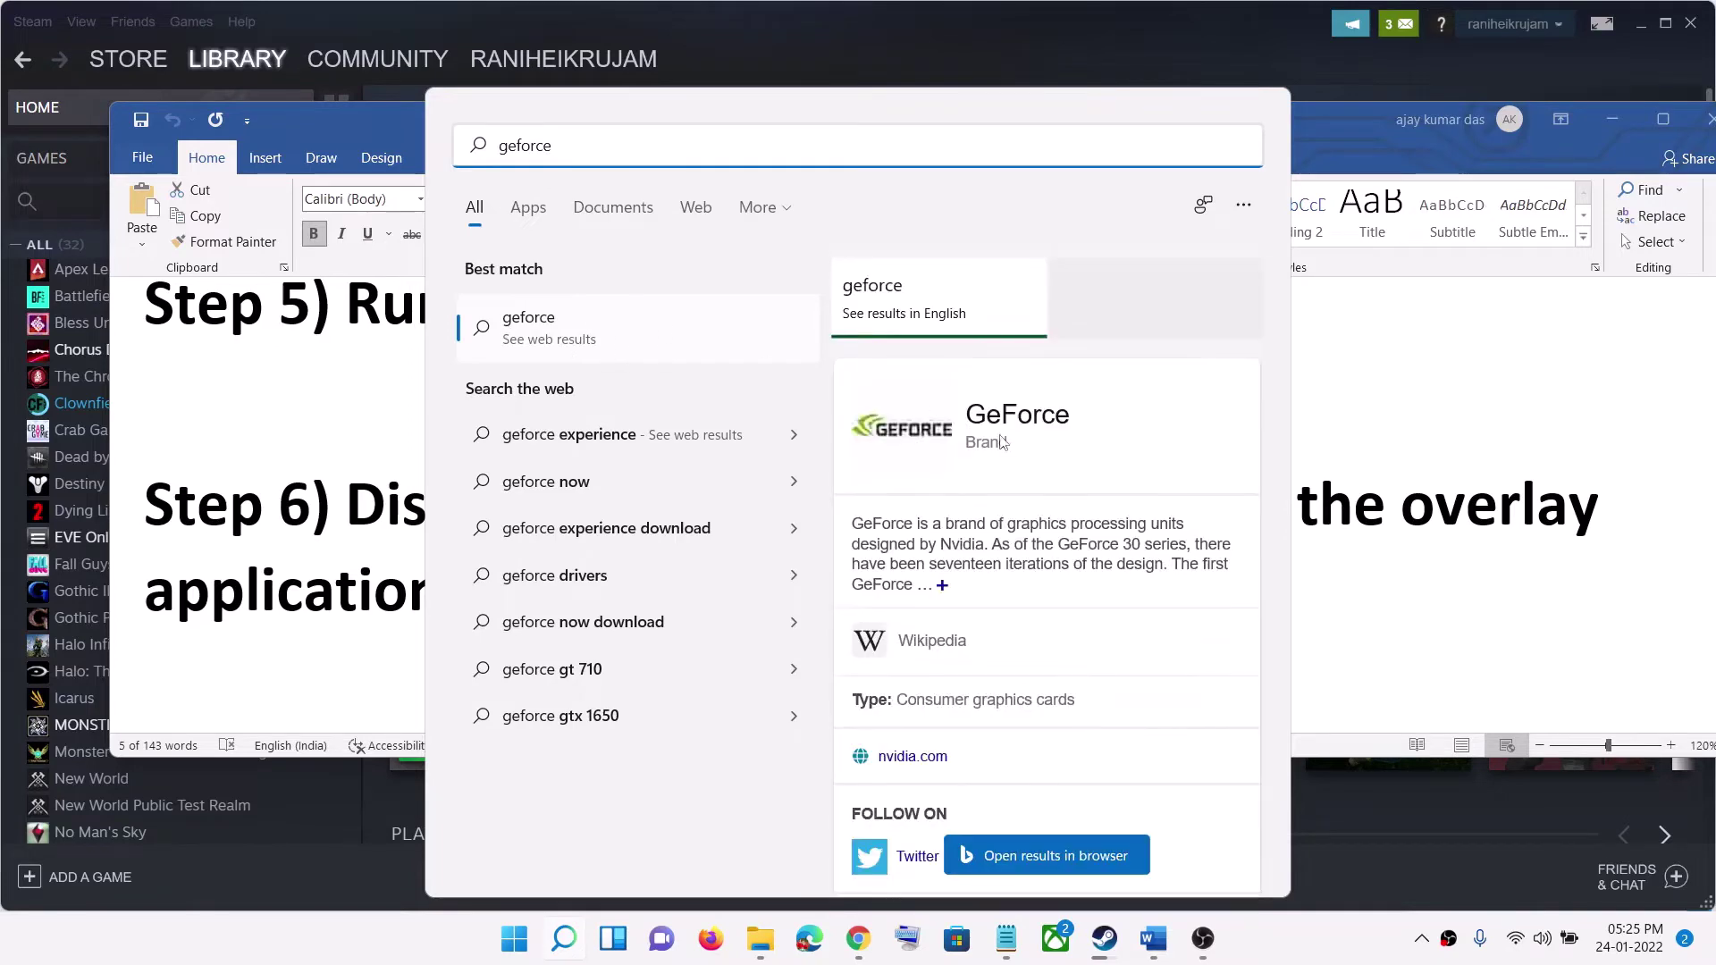
# Step: Dismiss the search and highlight Step 7 on updating Windows in the notes
pyautogui.press('Escape')
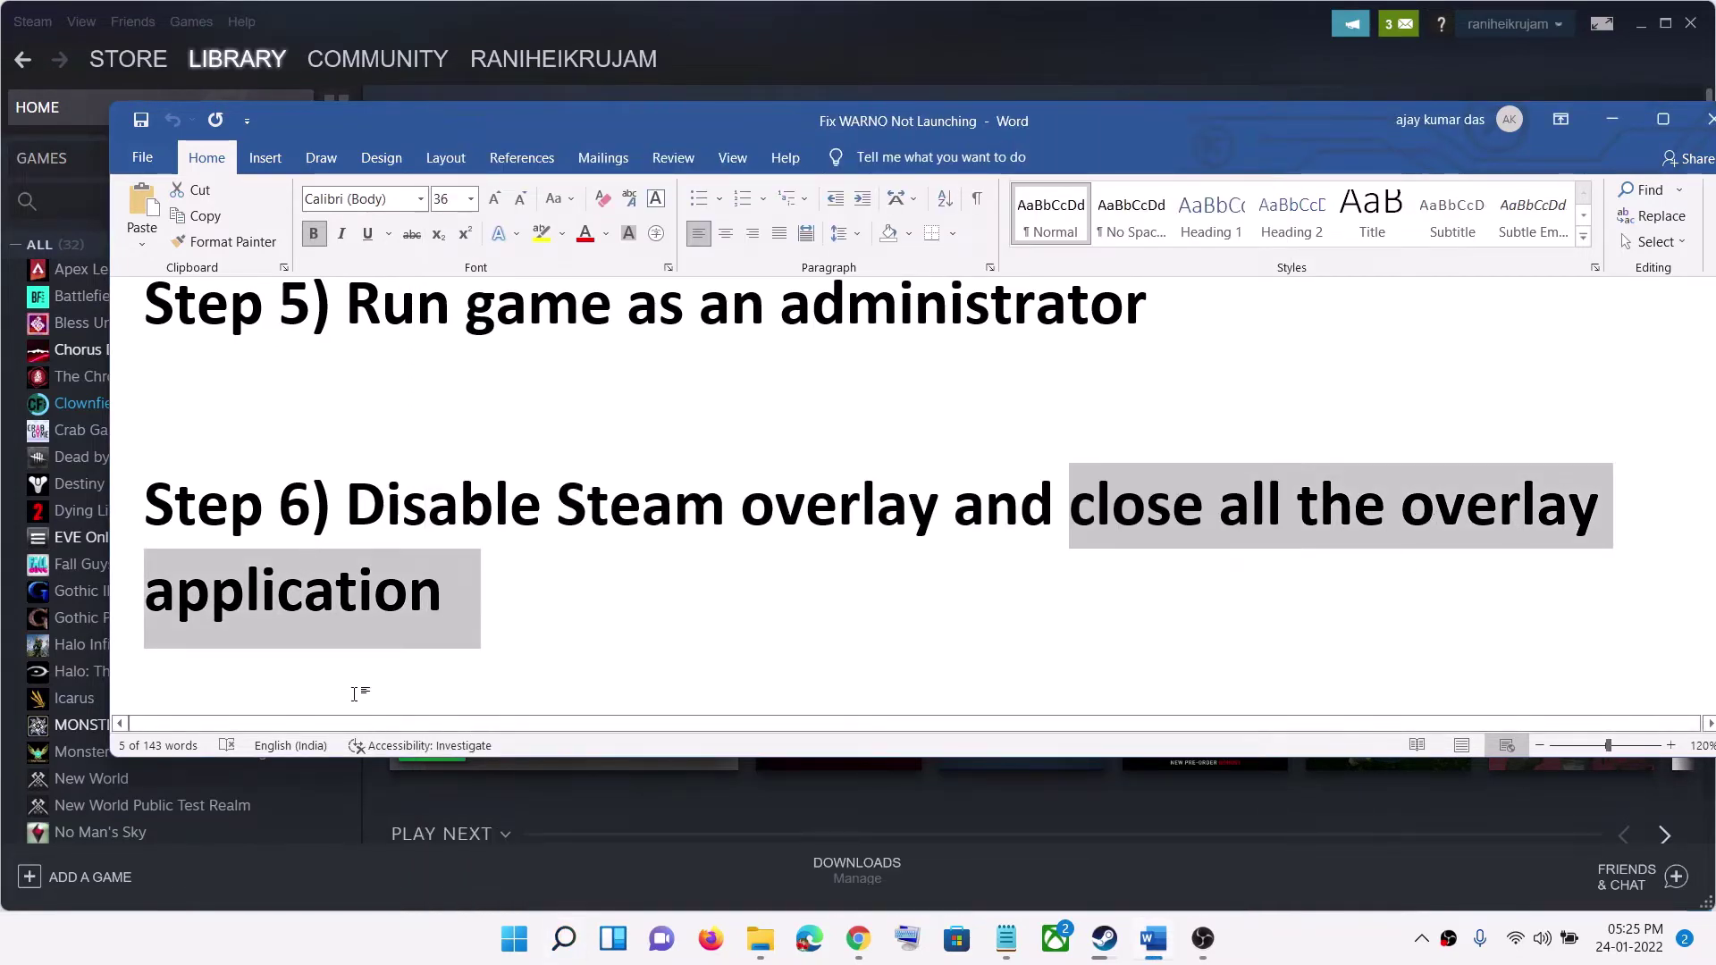
pyautogui.scroll(-3, 535, 536)
pyautogui.moveTo(346, 537); pyautogui.dragTo(1392, 527)
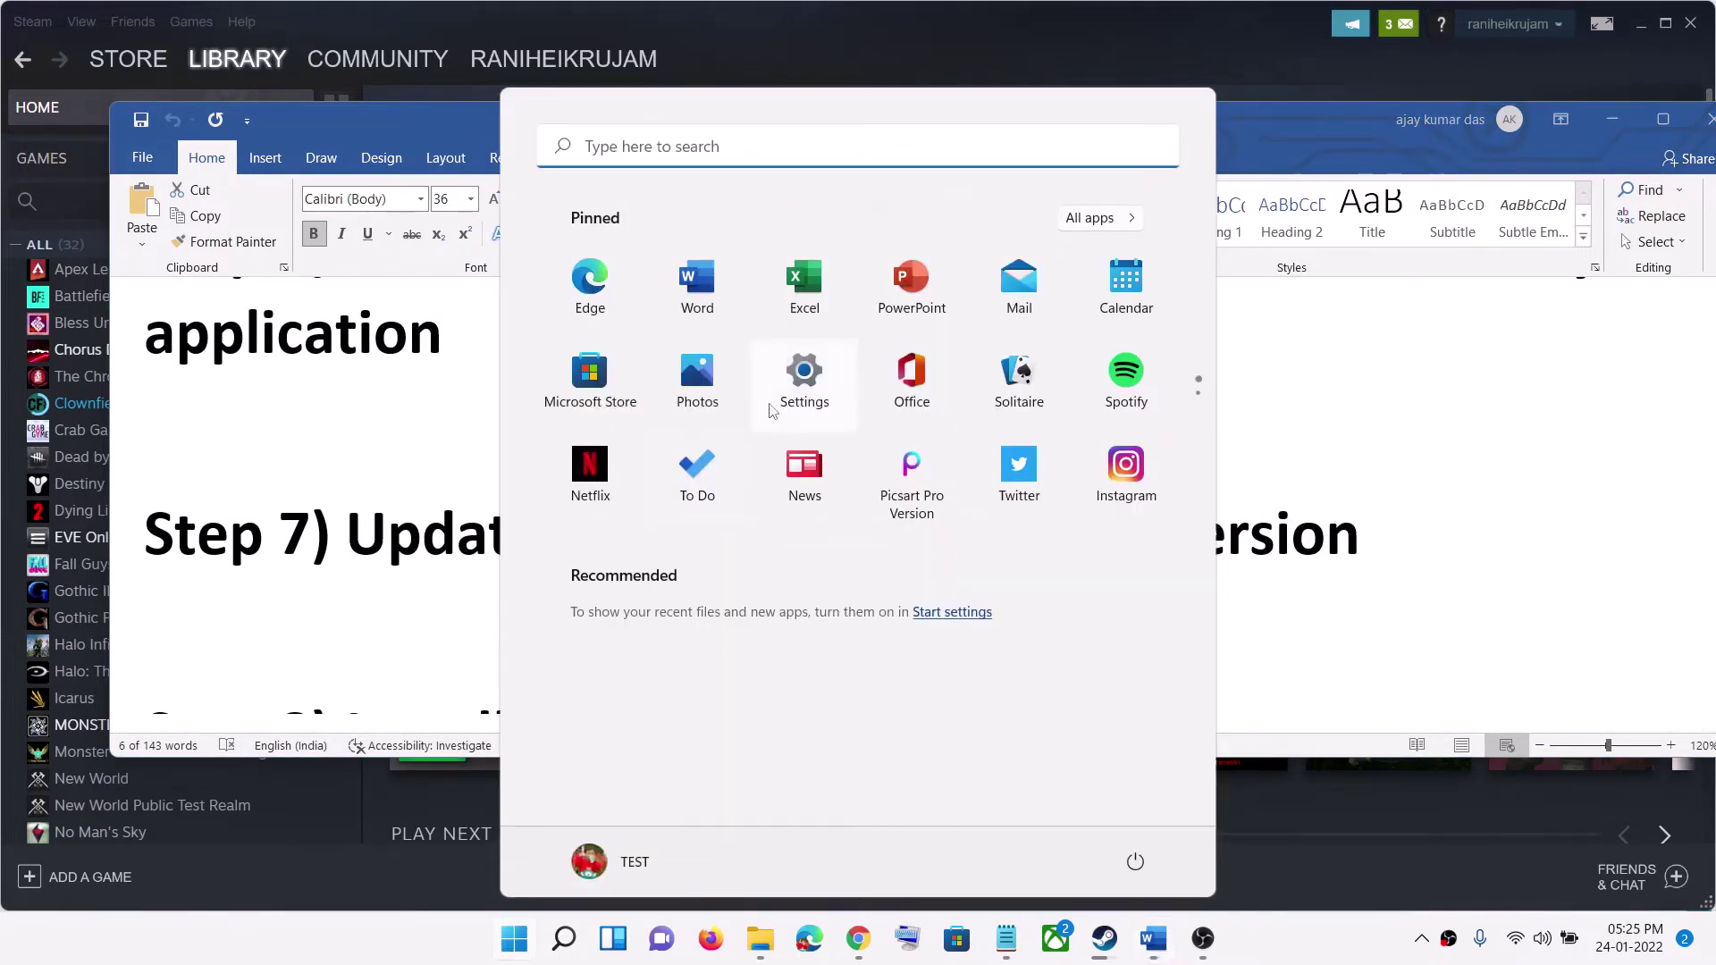
# Step: Run Check for updates on the Windows Update page in Settings
pyautogui.click(508, 945)
pyautogui.click(805, 376)
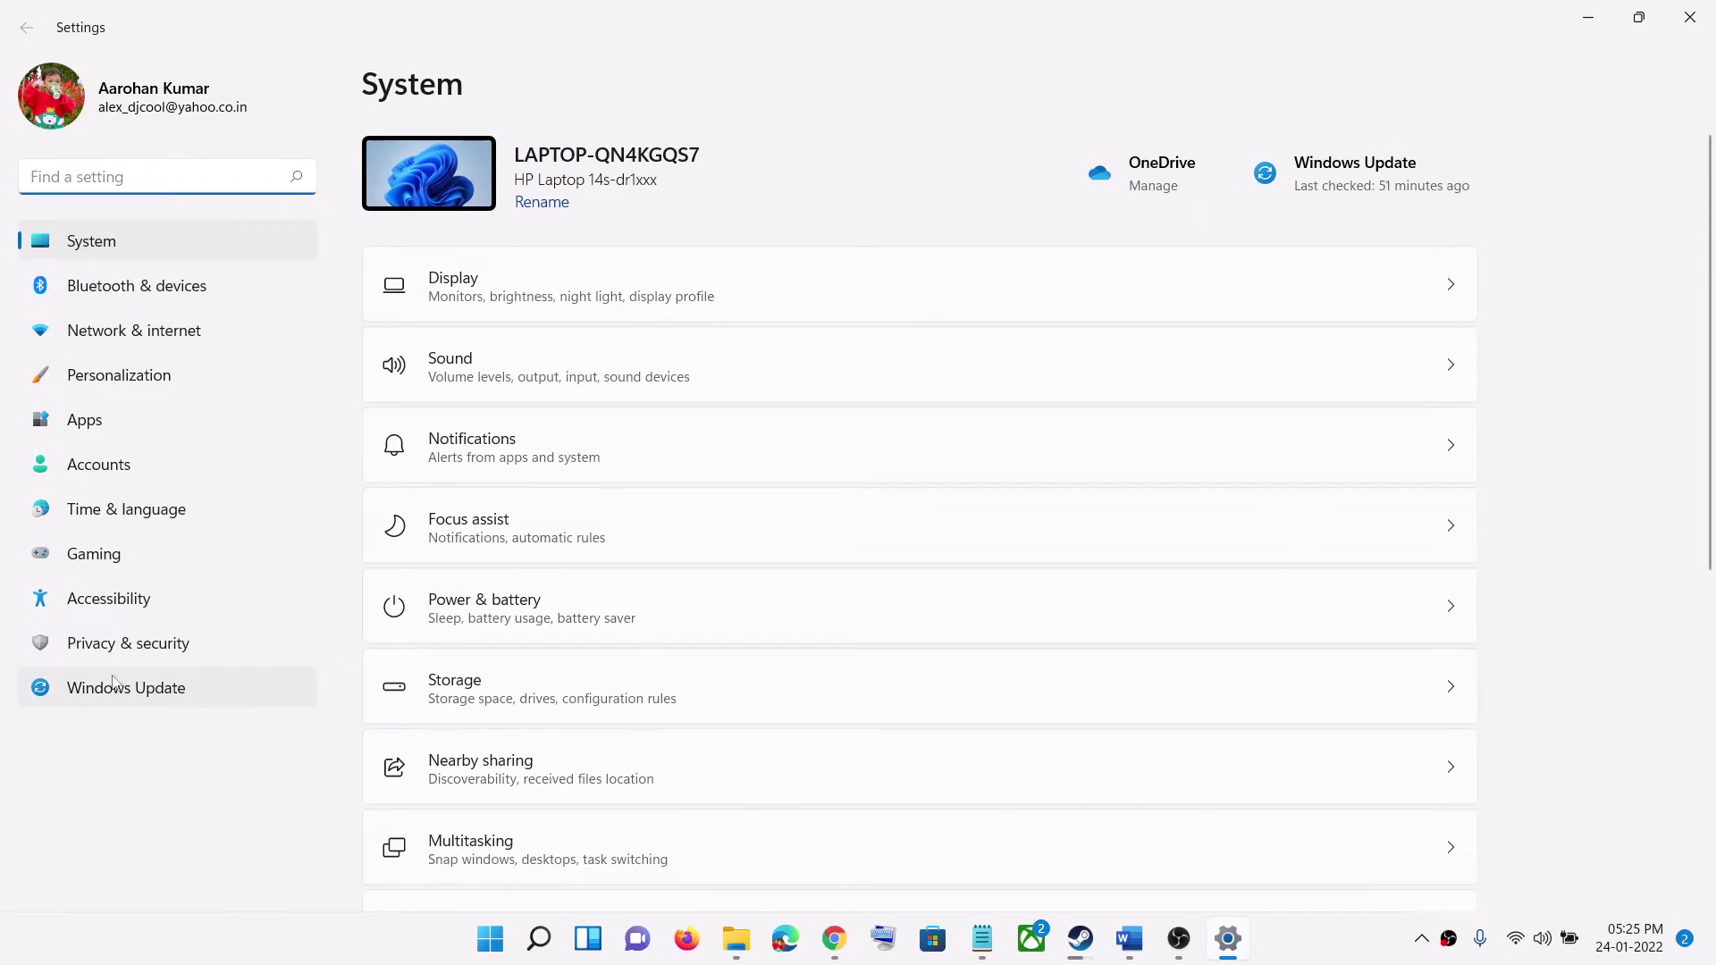
pyautogui.click(179, 697)
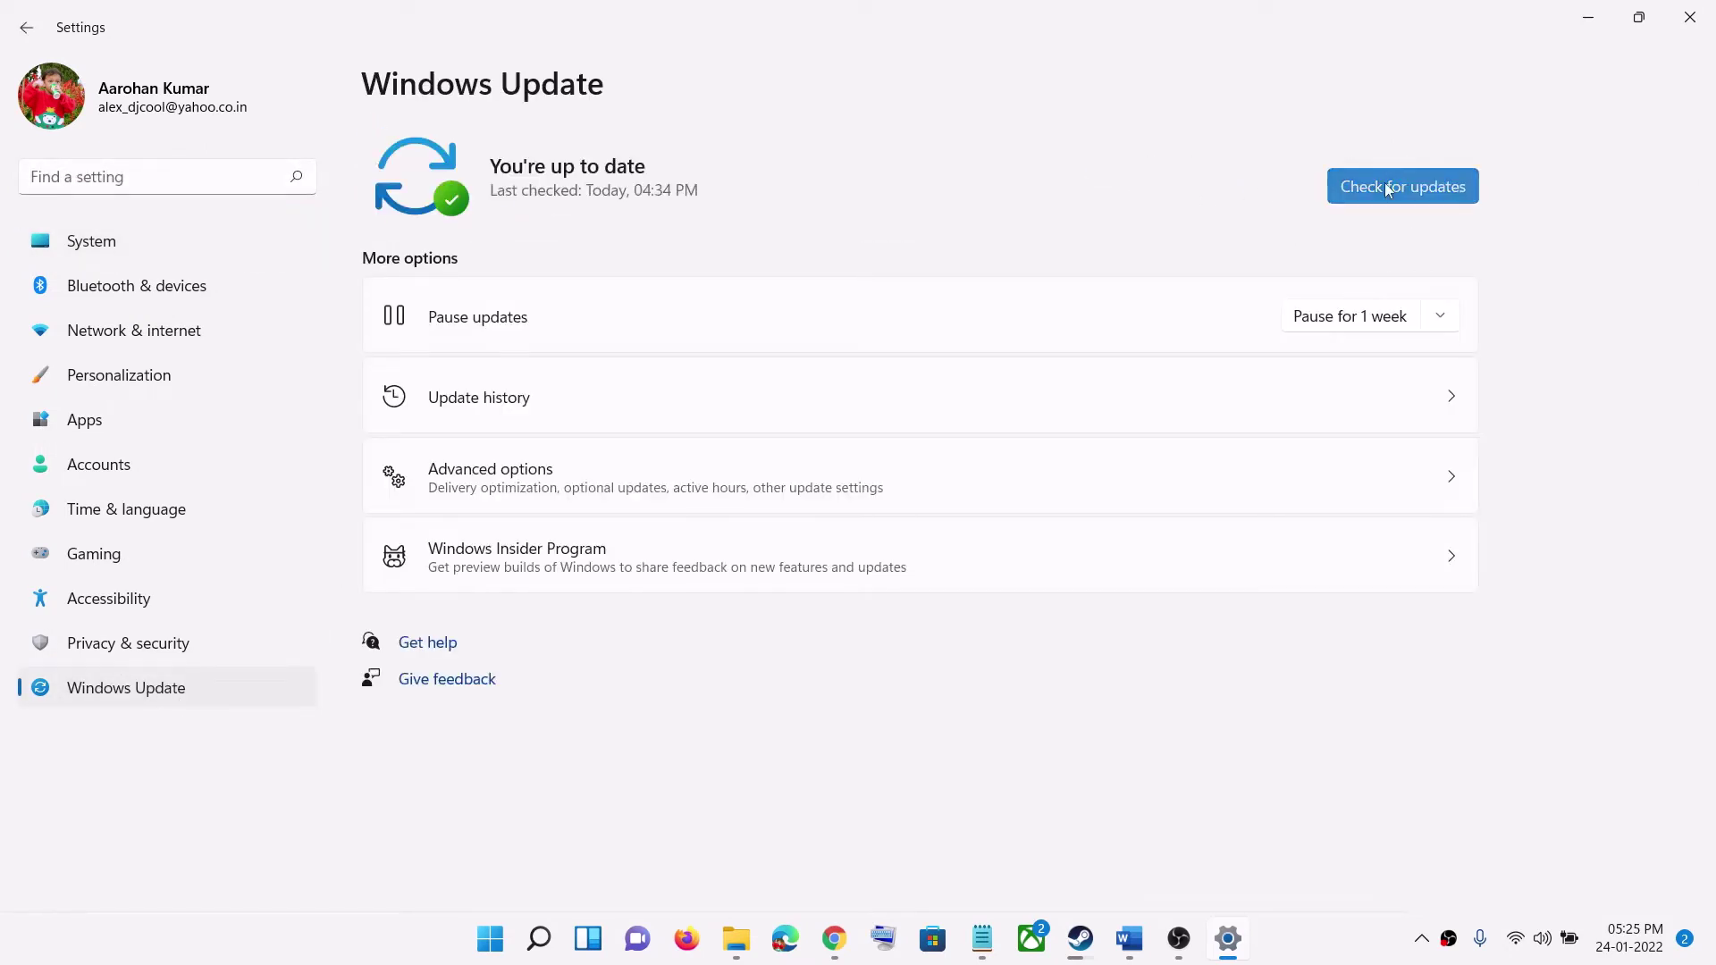
pyautogui.click(1385, 185)
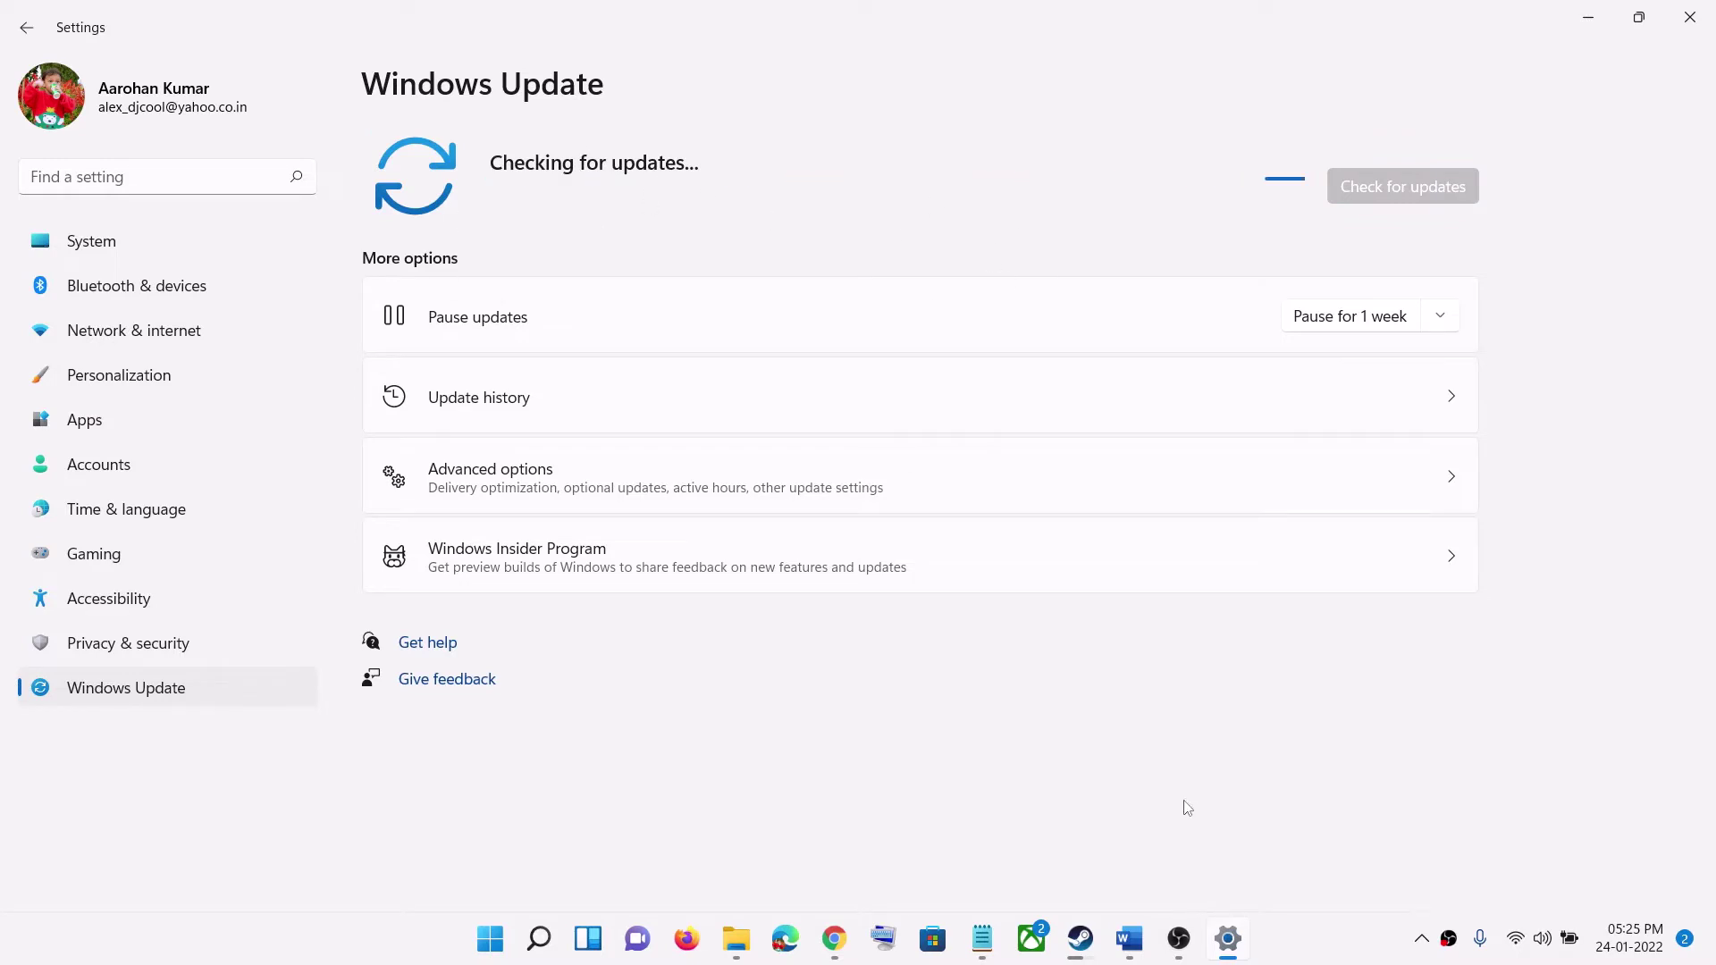
# Step: Select Step 8's Visual C++ download link in Word and bring up its downloads page
pyautogui.click(1119, 945)
pyautogui.scroll(-4, 667, 545)
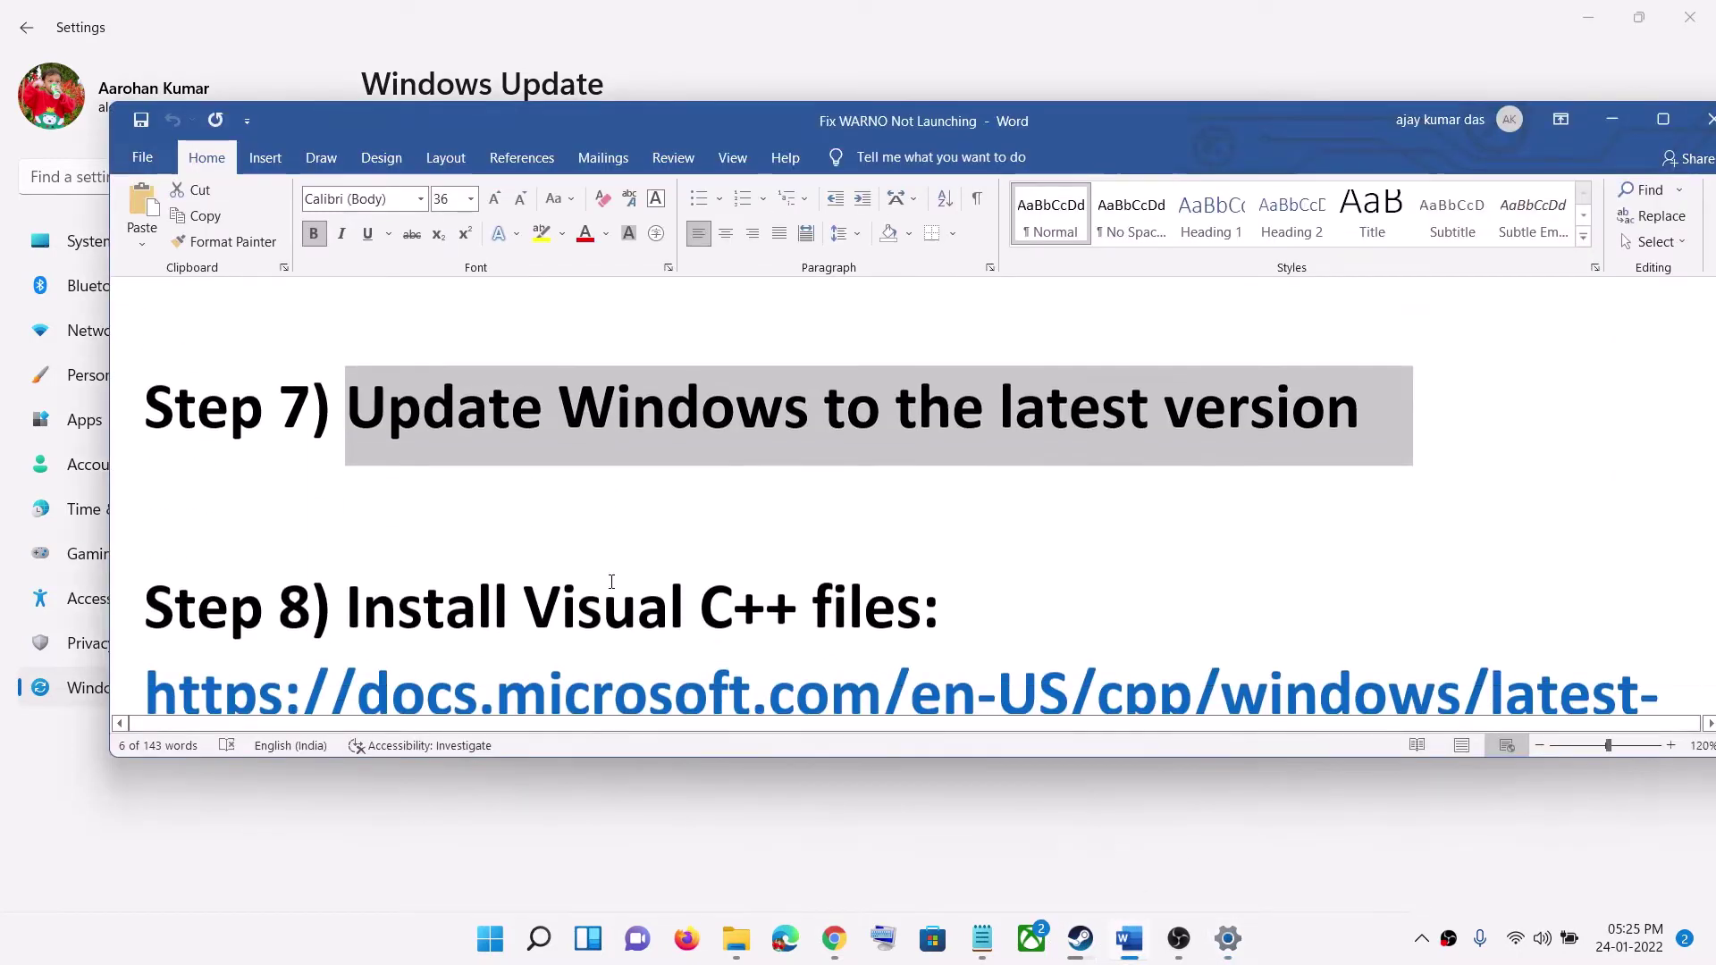
pyautogui.tripleClick(1084, 570)
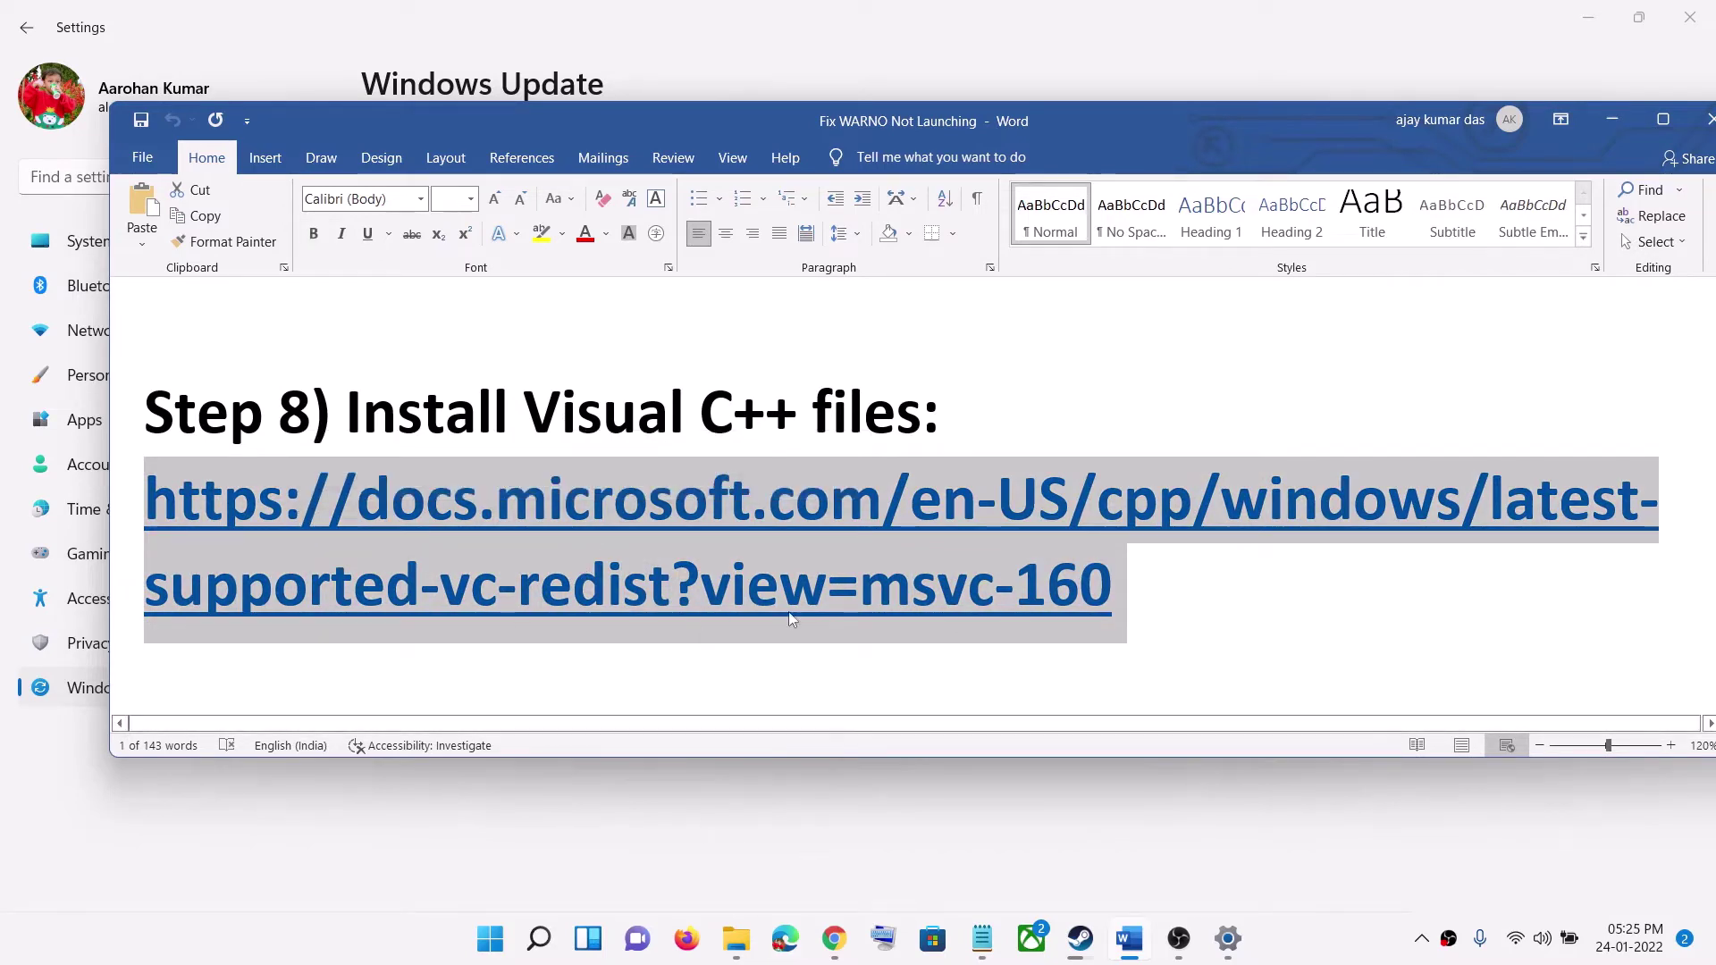
pyautogui.click(850, 945)
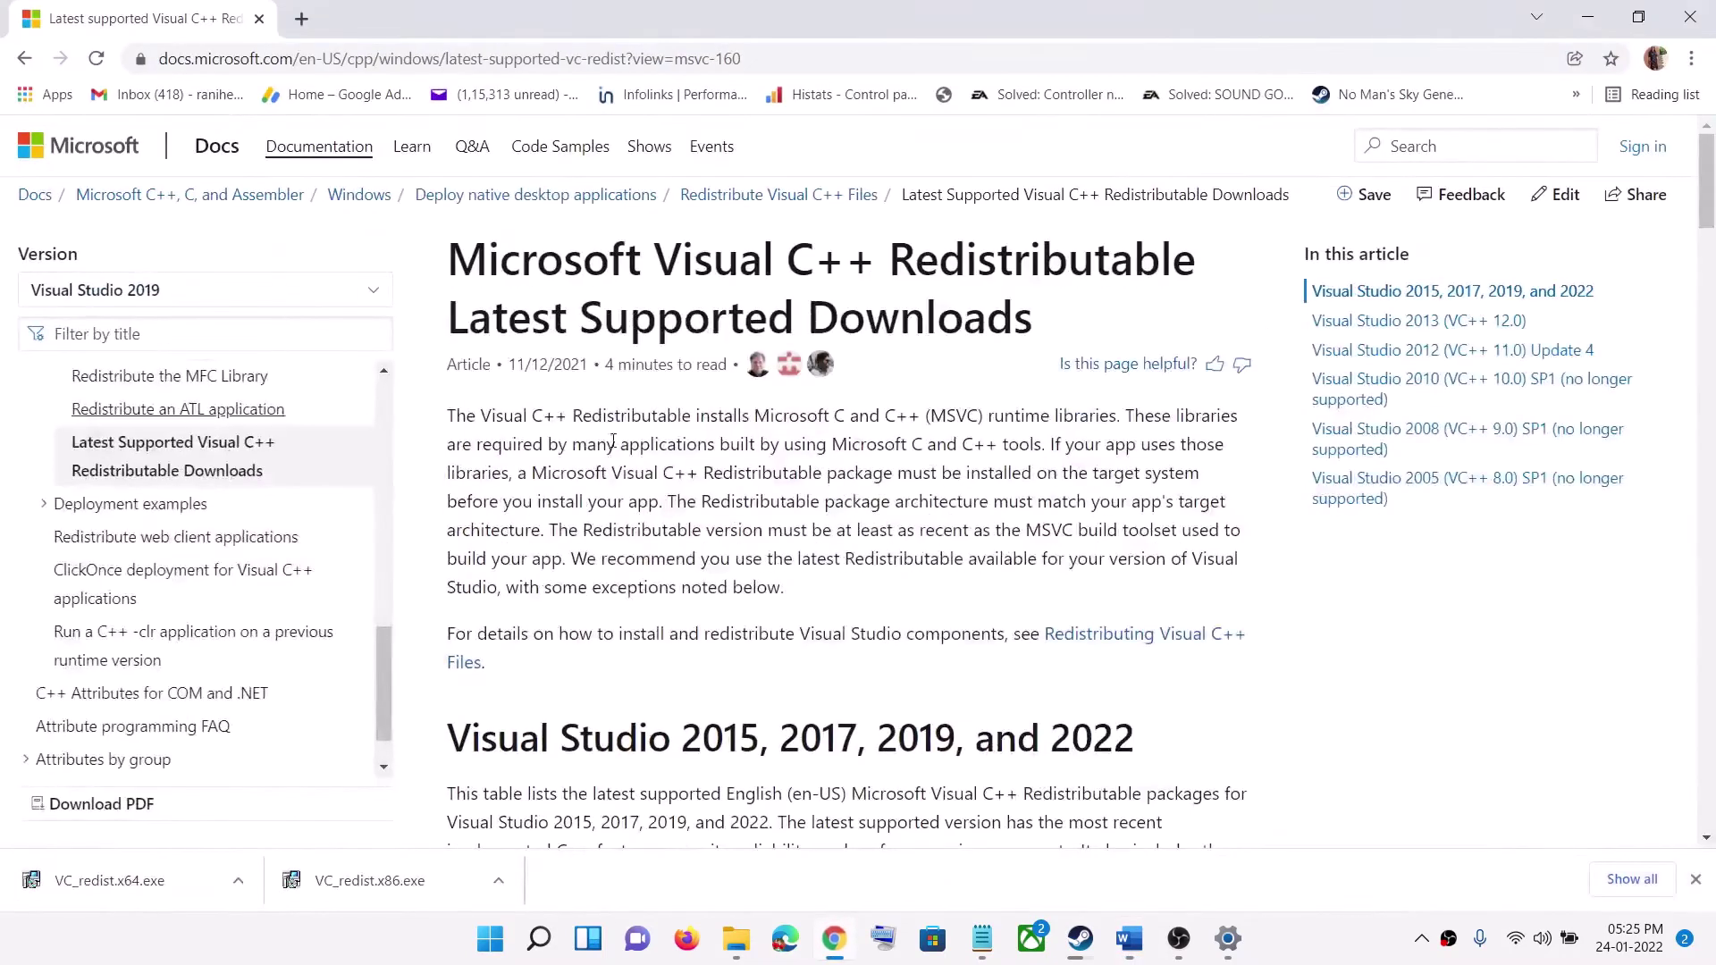
# Step: Highlight the Visual Studio 2015-2022 heading and the X86 and X64 table entries
pyautogui.scroll(-1, 625, 608)
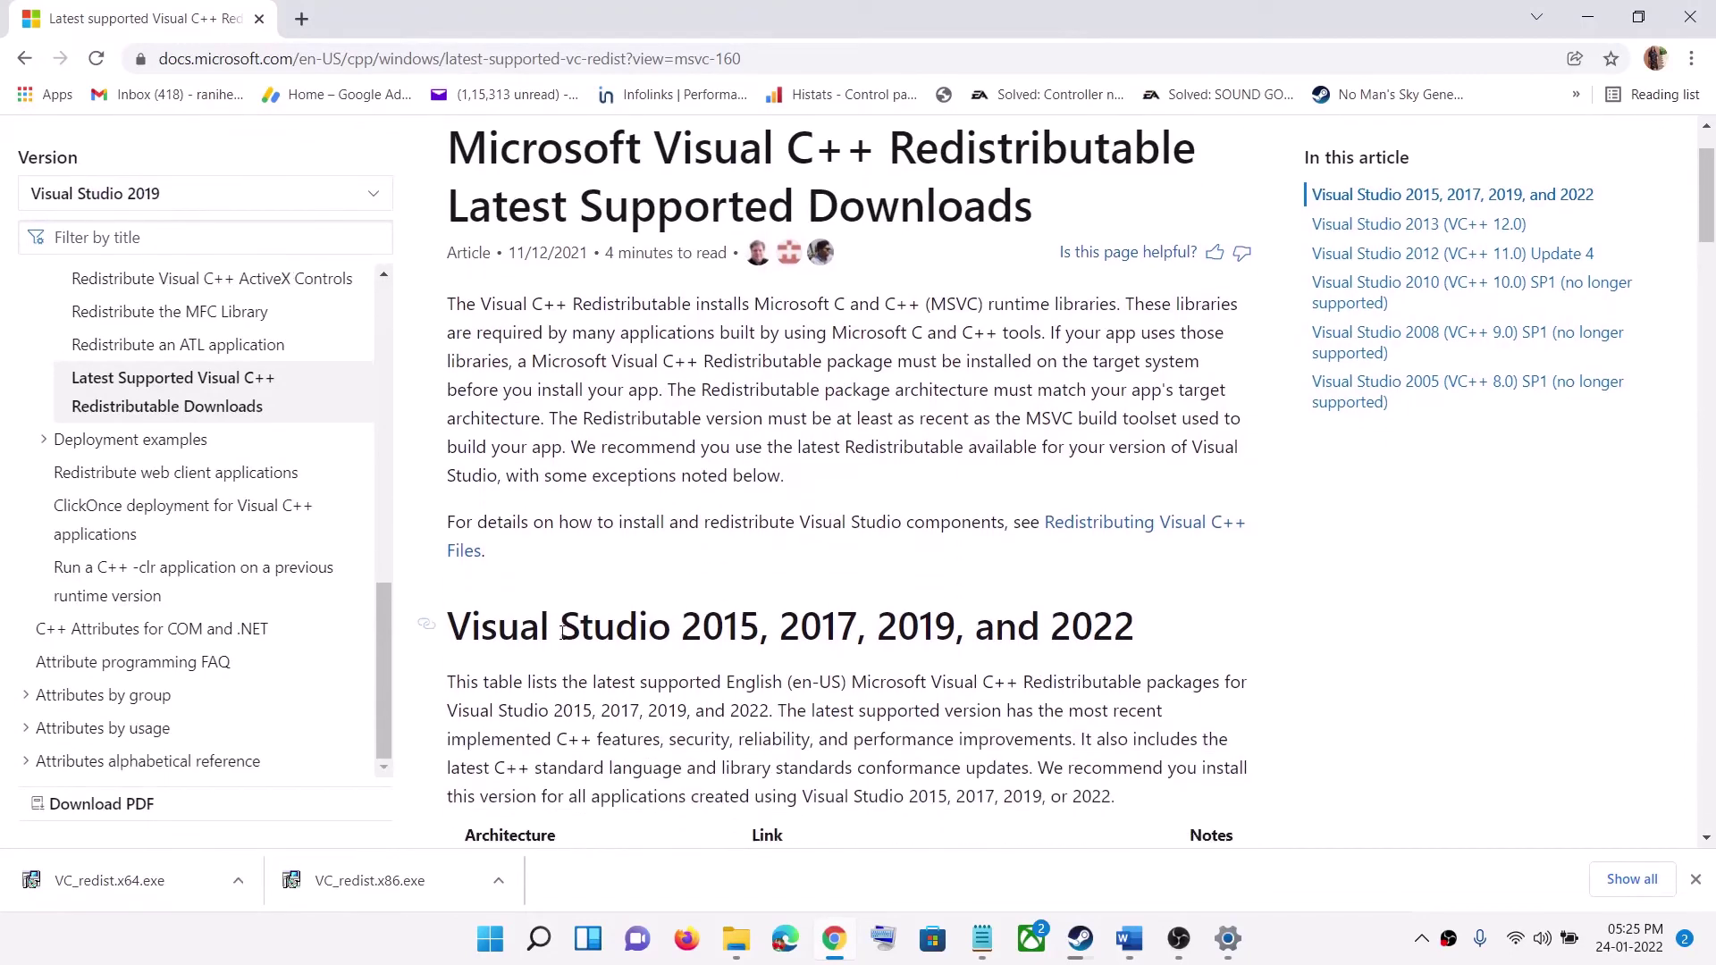
pyautogui.moveTo(550, 621); pyautogui.dragTo(1110, 628)
pyautogui.scroll(-4, 717, 703)
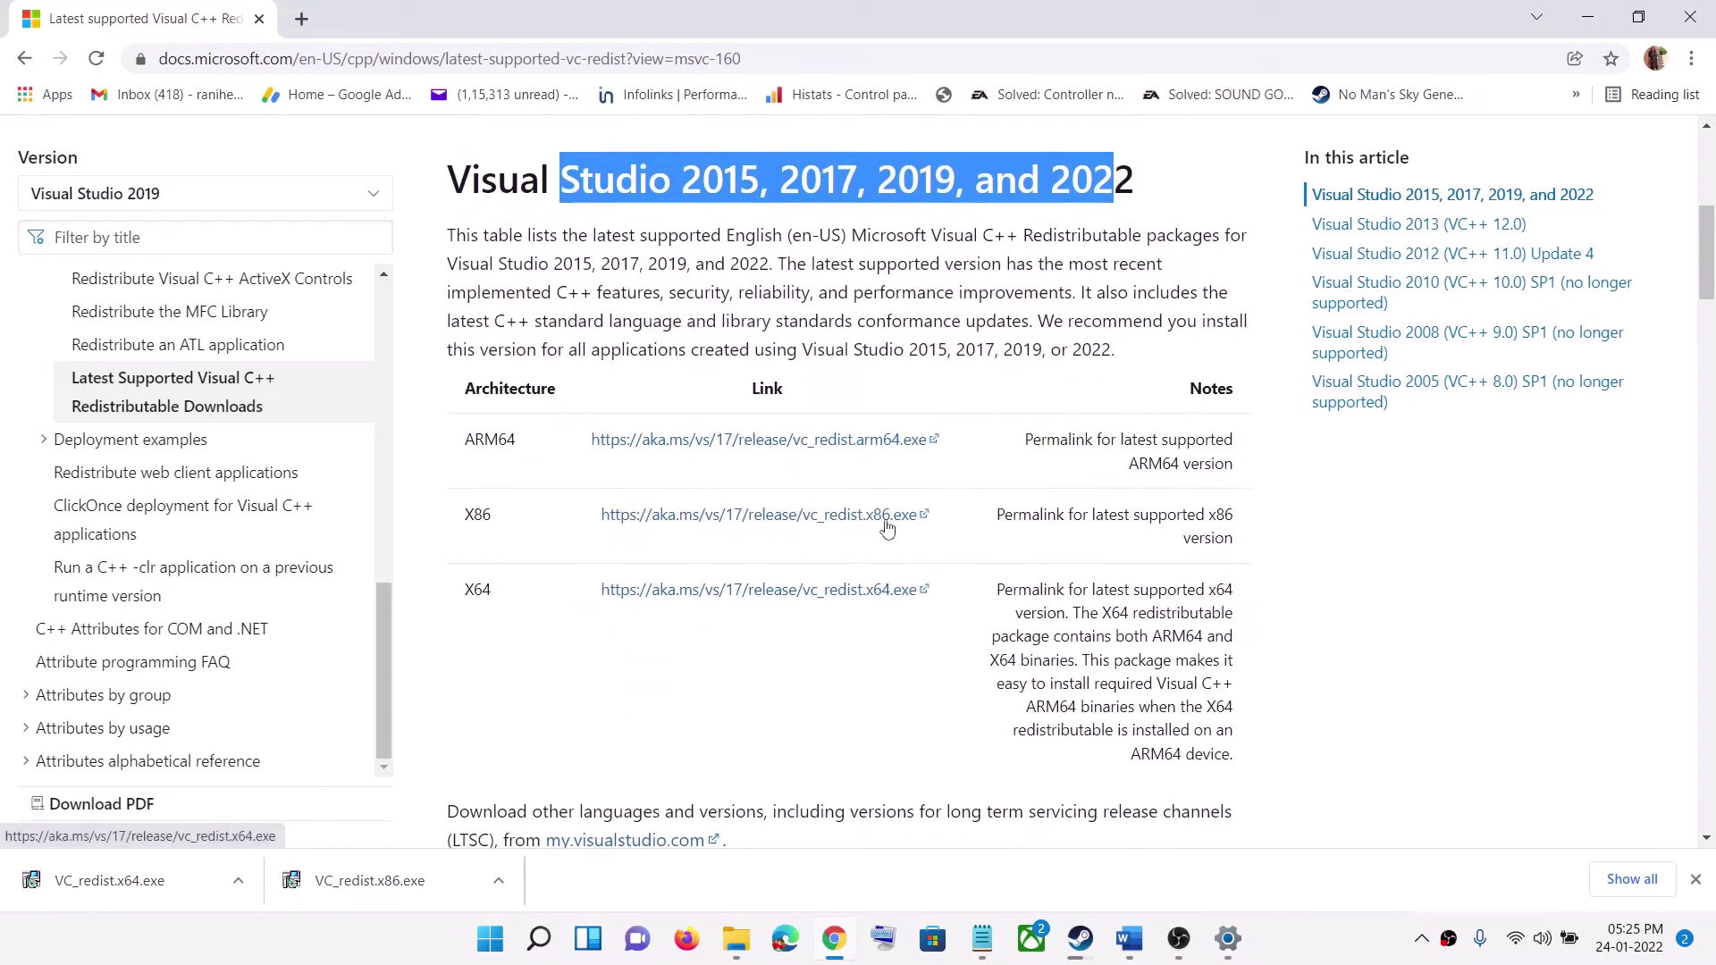
pyautogui.doubleClick(466, 518)
pyautogui.doubleClick(467, 593)
pyautogui.moveTo(463, 518); pyautogui.dragTo(488, 512)
pyautogui.doubleClick(465, 590)
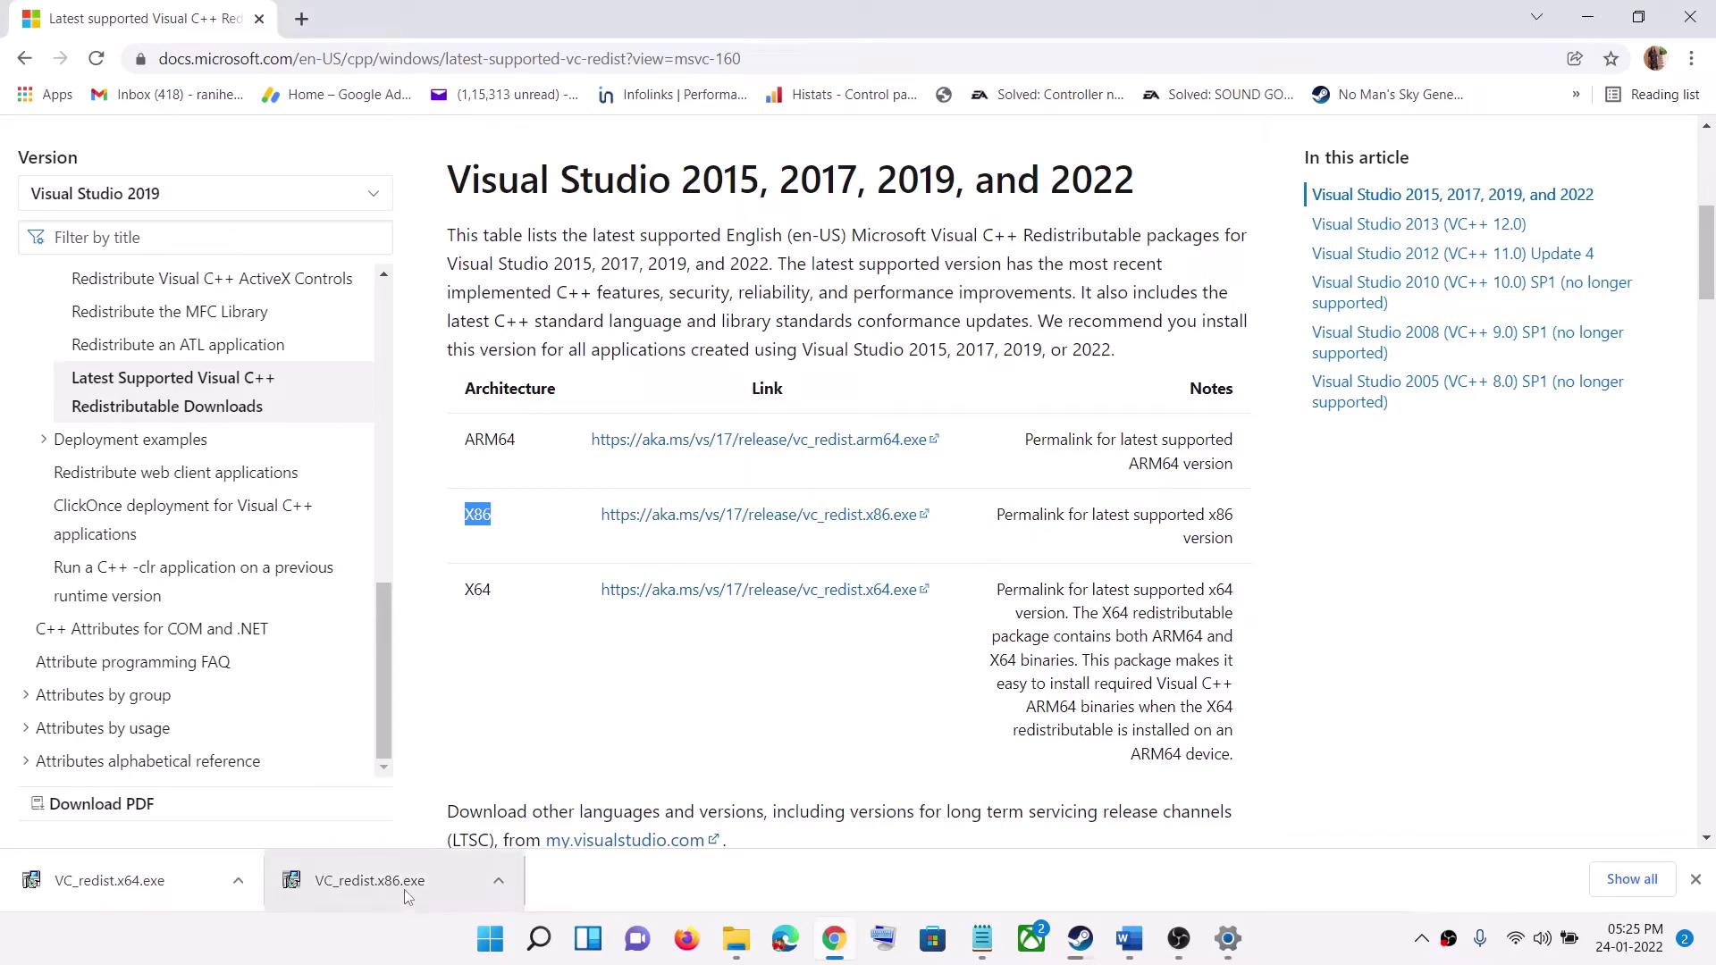
# Step: Repair both VC_redist.x86.exe and VC_redist.x64.exe, approve UAC, and place both setup windows side by side
pyautogui.click(369, 881)
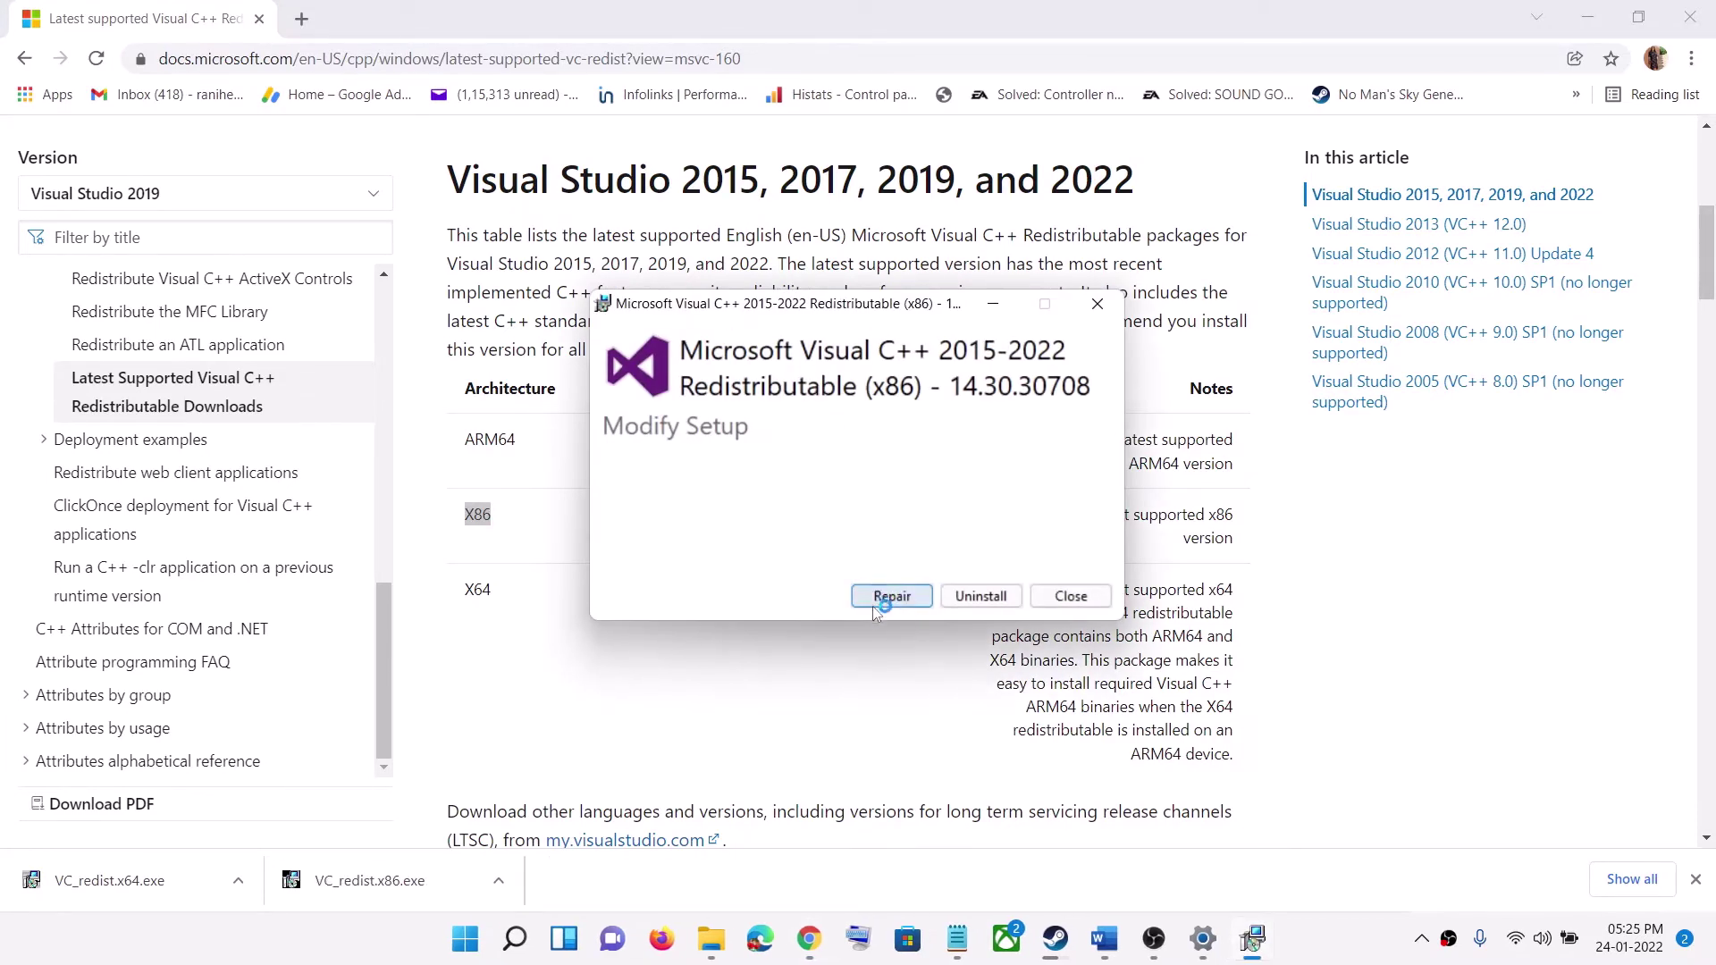
pyautogui.click(890, 596)
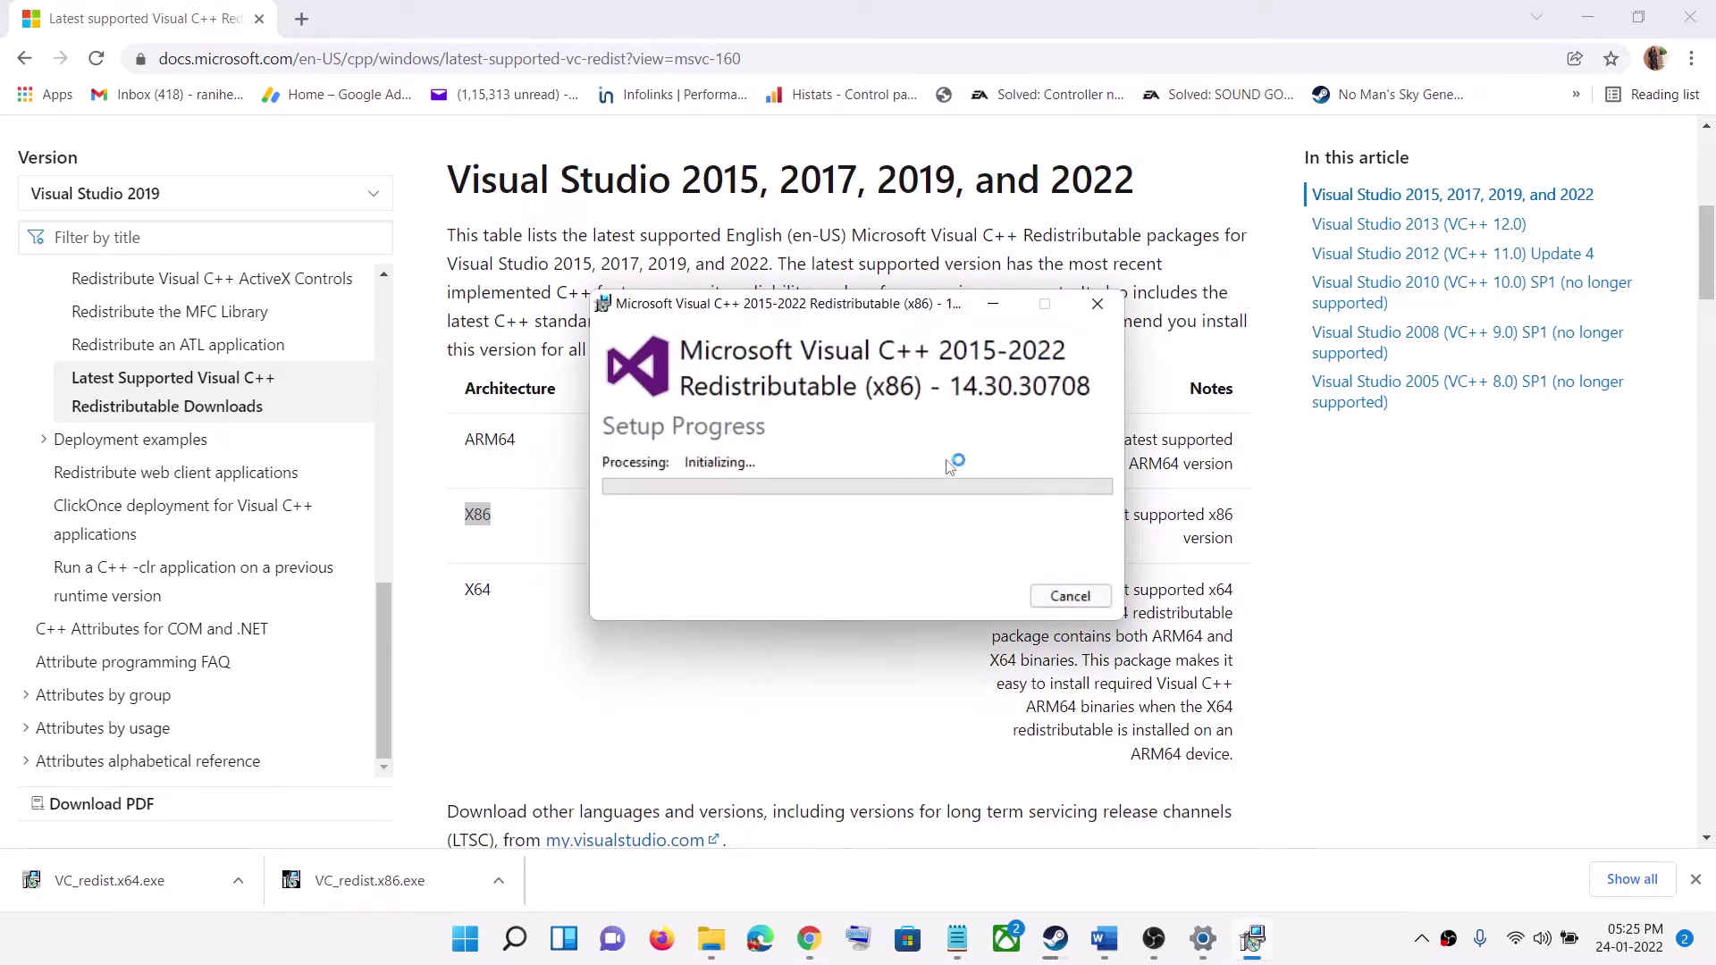
pyautogui.click(739, 625)
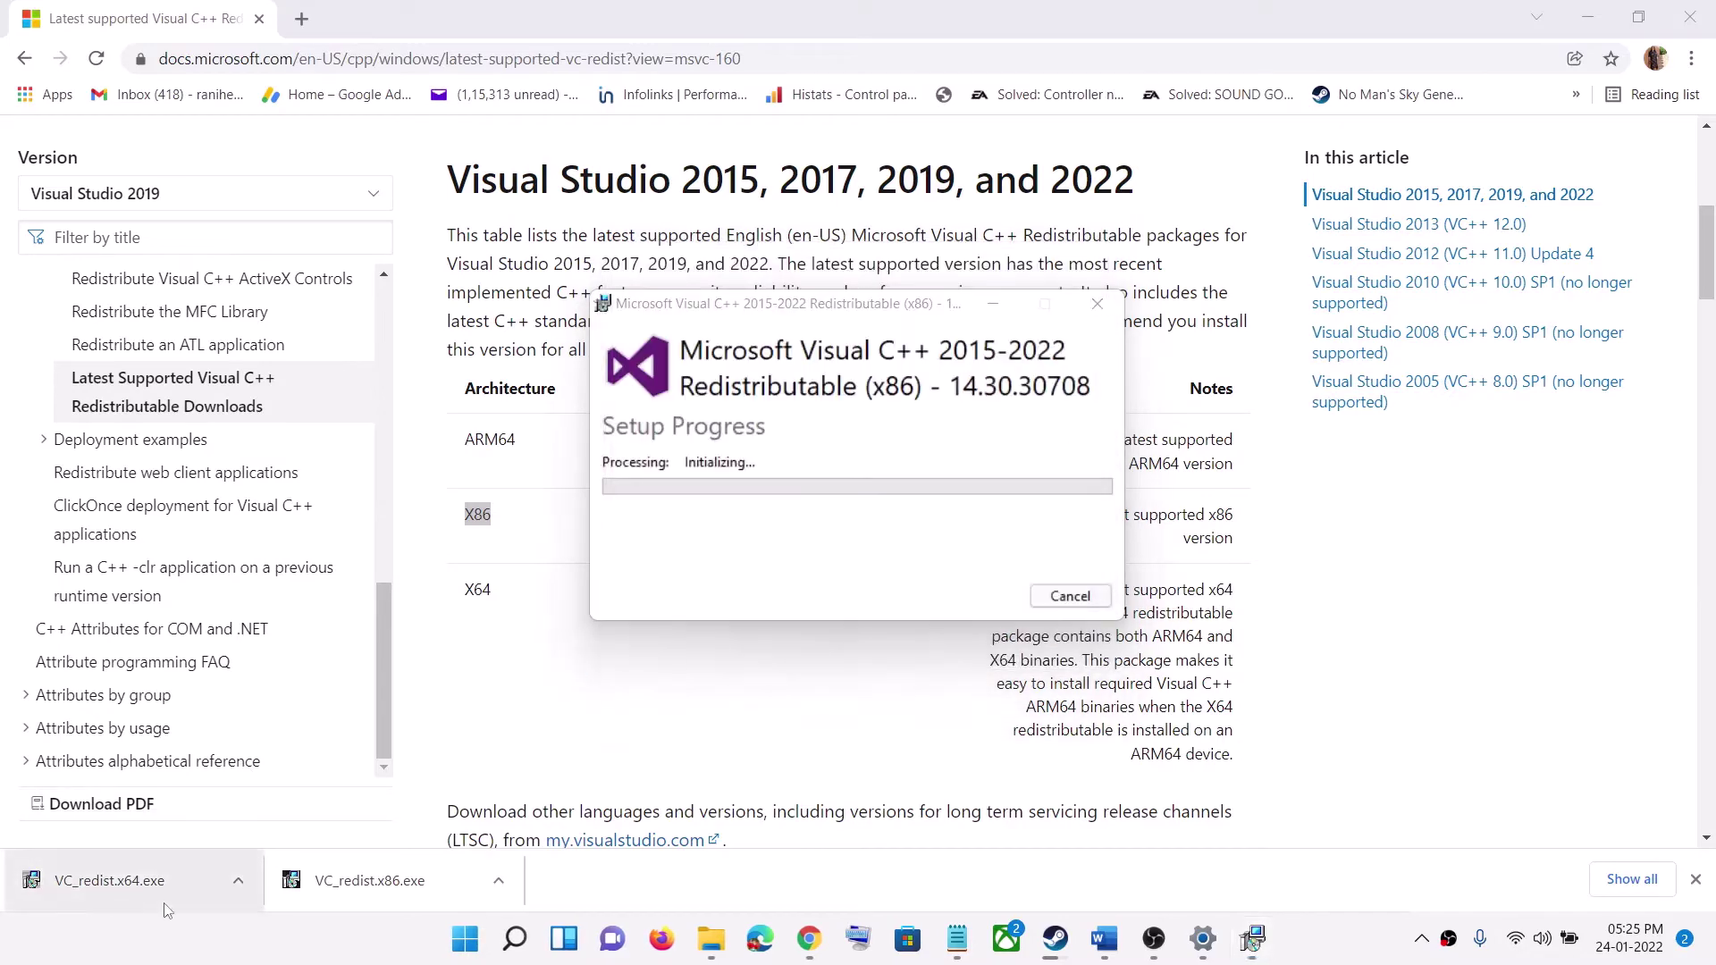
pyautogui.click(134, 885)
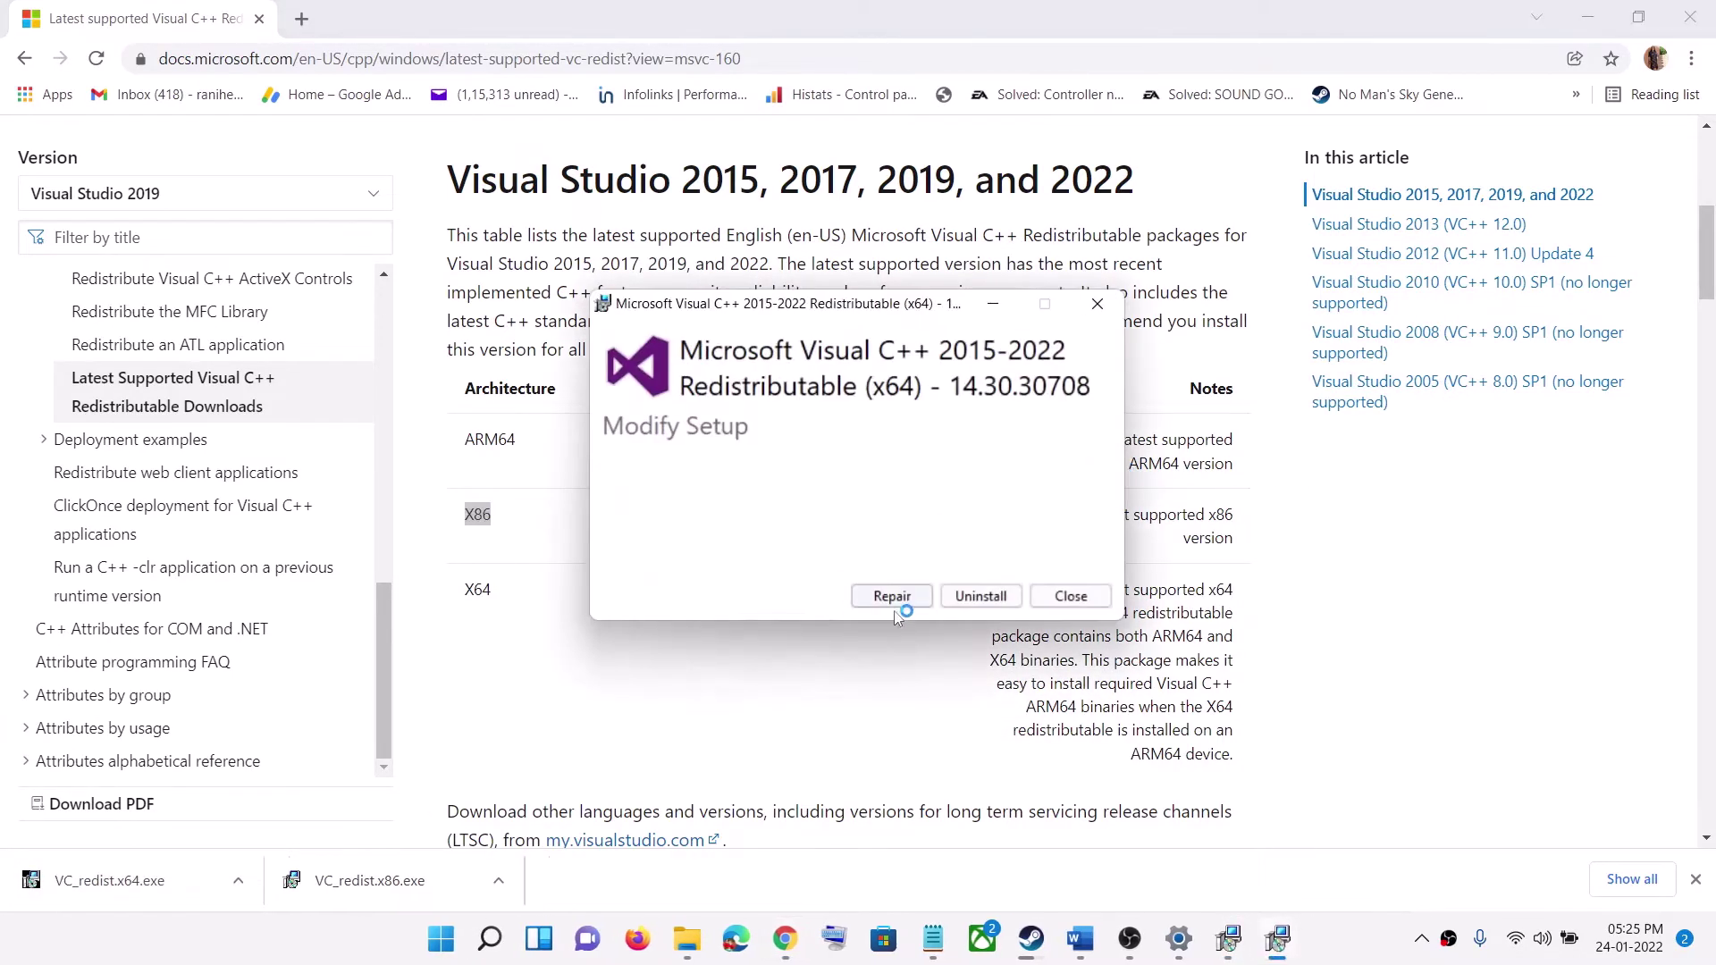
pyautogui.click(883, 600)
pyautogui.click(753, 624)
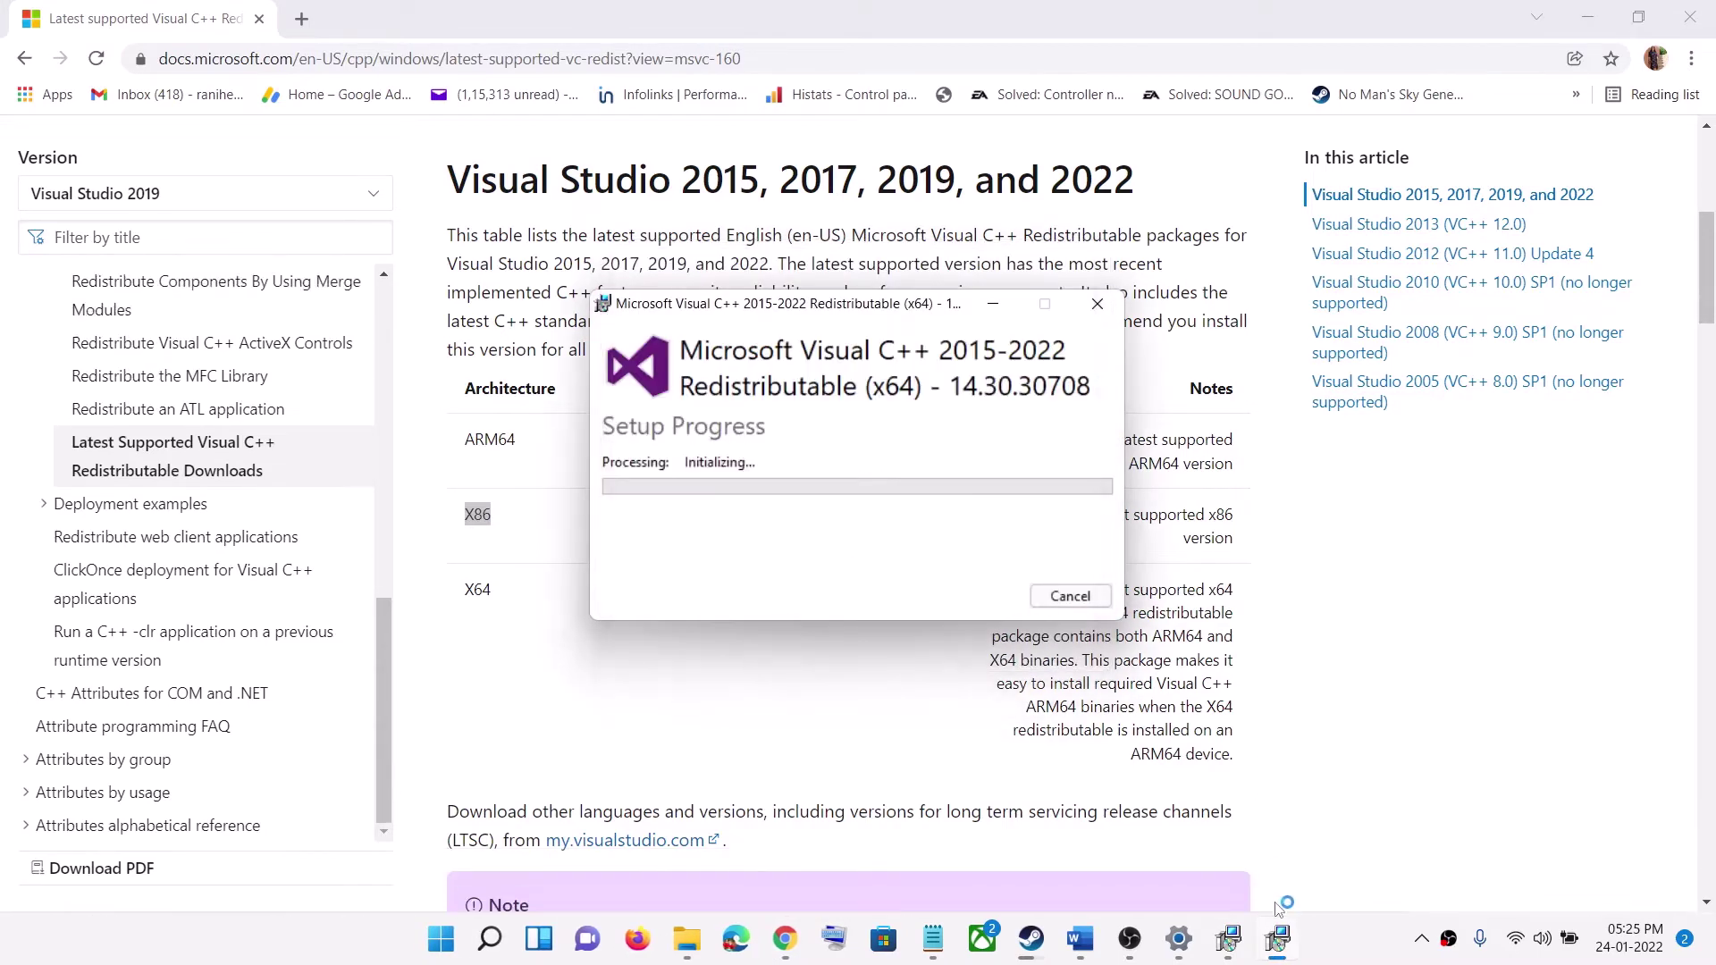
pyautogui.click(1231, 954)
pyautogui.moveTo(903, 303); pyautogui.dragTo(558, 386)
pyautogui.moveTo(849, 305); pyautogui.dragTo(1089, 323)
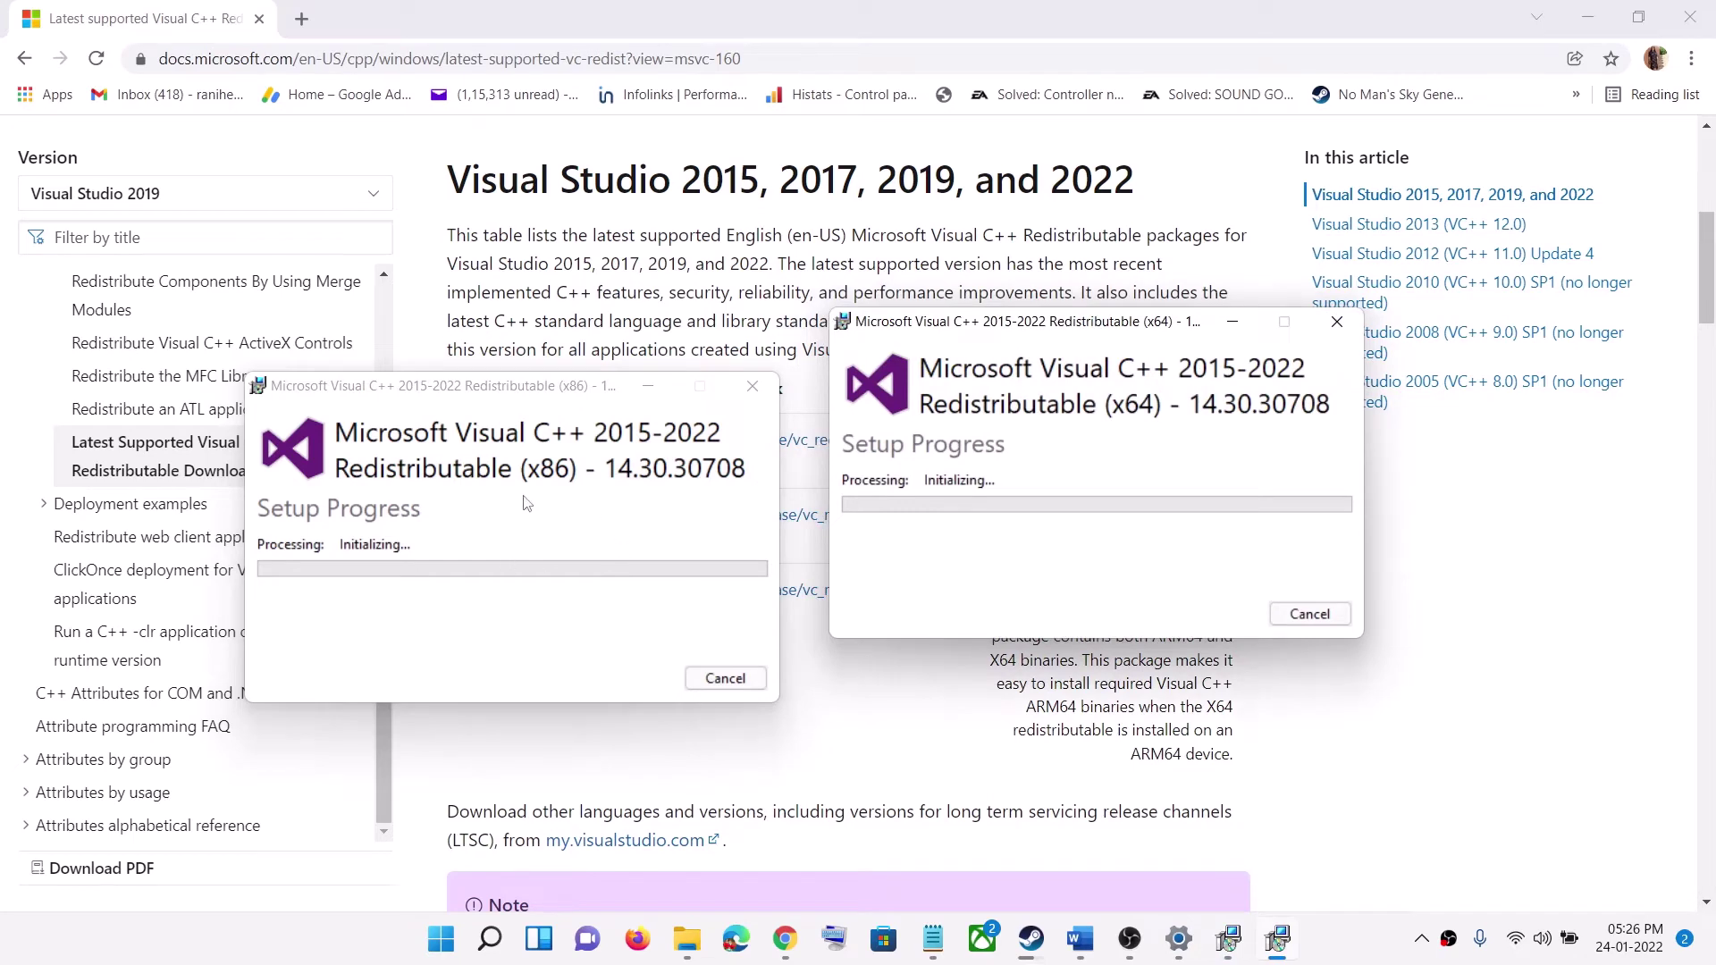
# Step: Check the Start menu's power options, then scroll the Word notes down to Step 9
pyautogui.click(440, 940)
pyautogui.click(1135, 860)
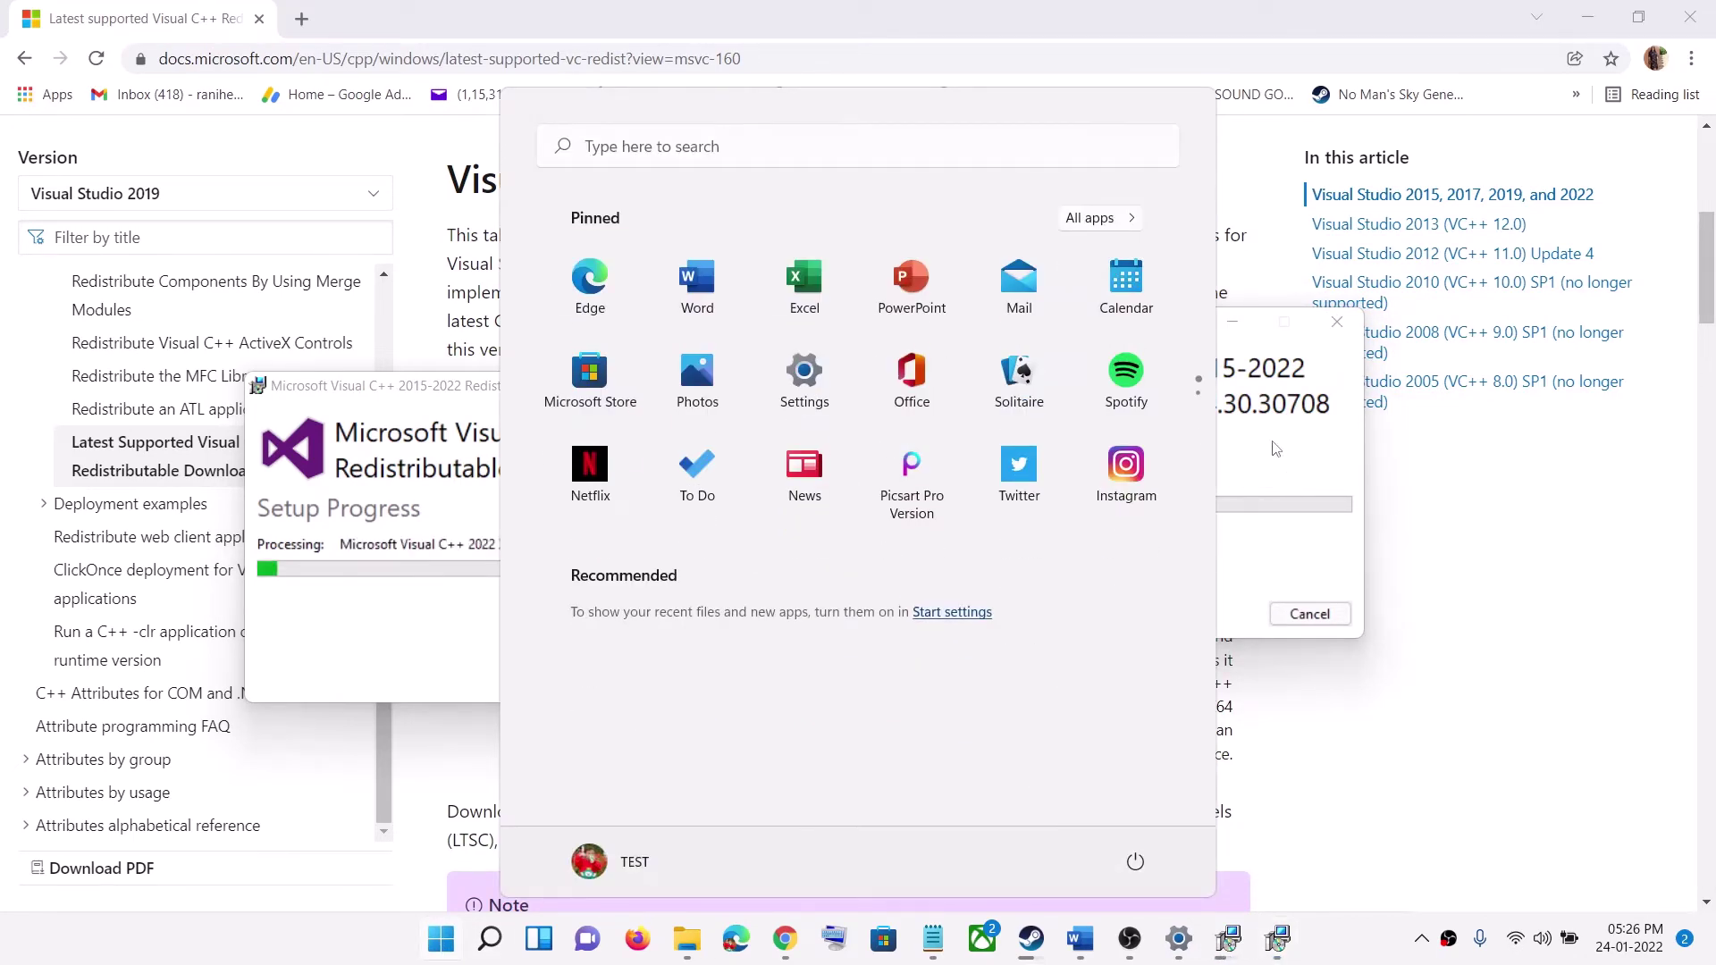
pyautogui.click(1290, 464)
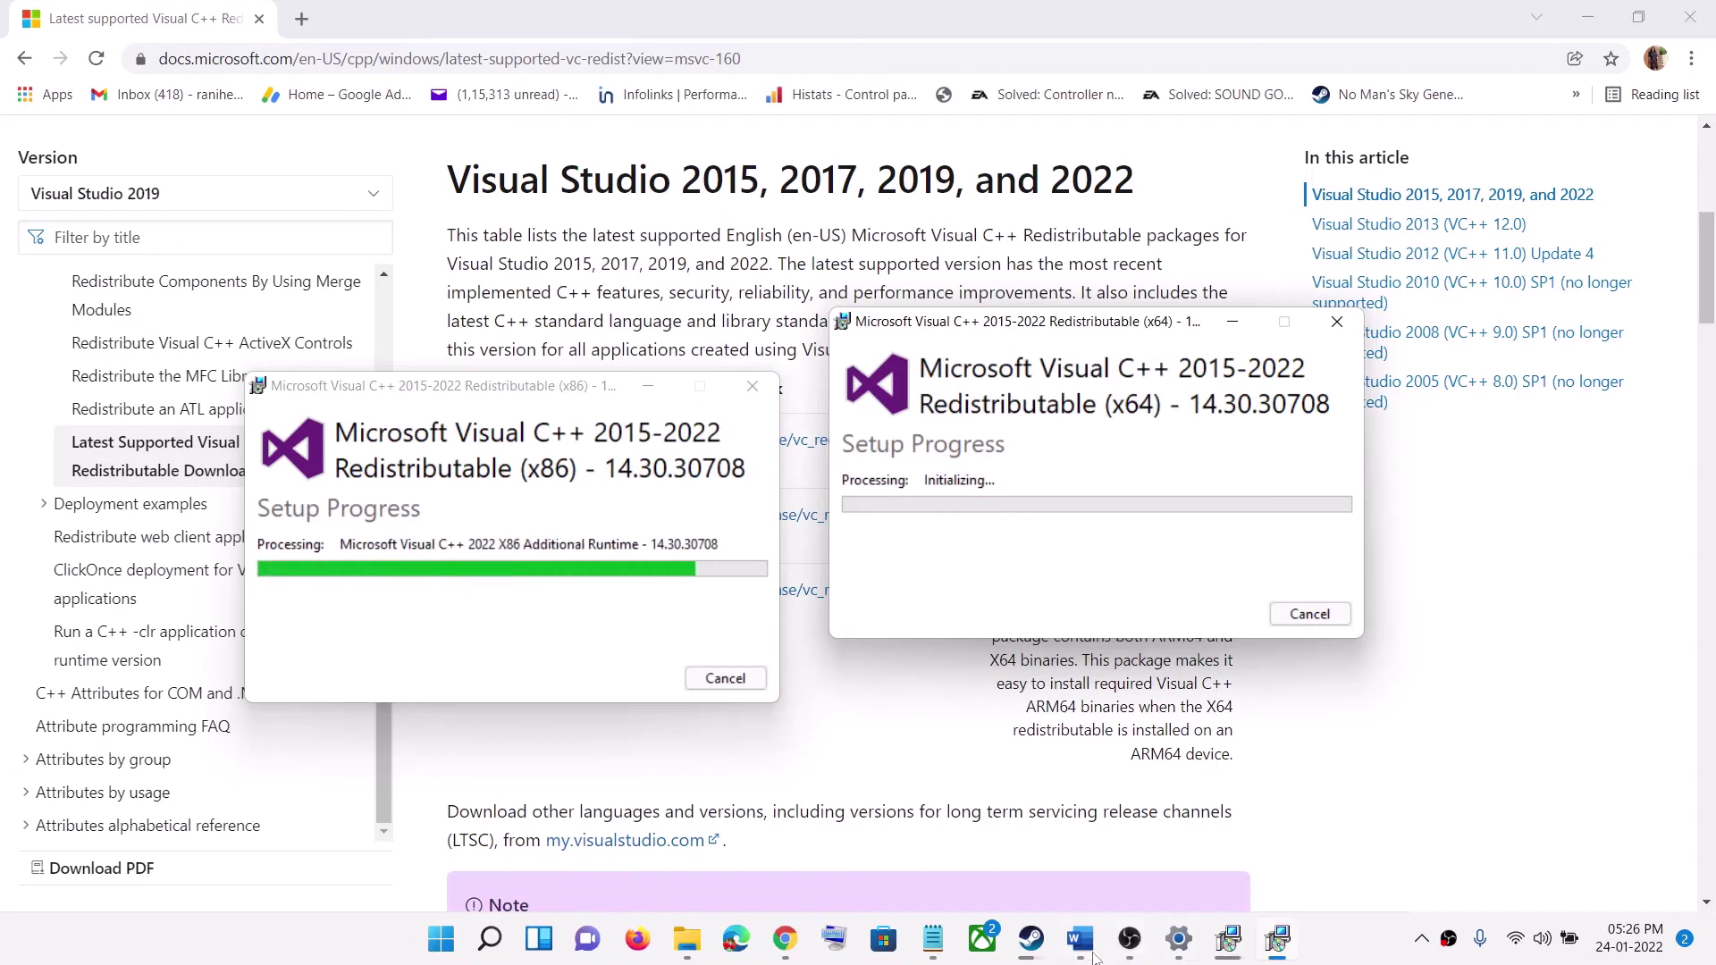
pyautogui.click(1081, 938)
pyautogui.scroll(-2, 771, 640)
pyautogui.scroll(-3, 770, 636)
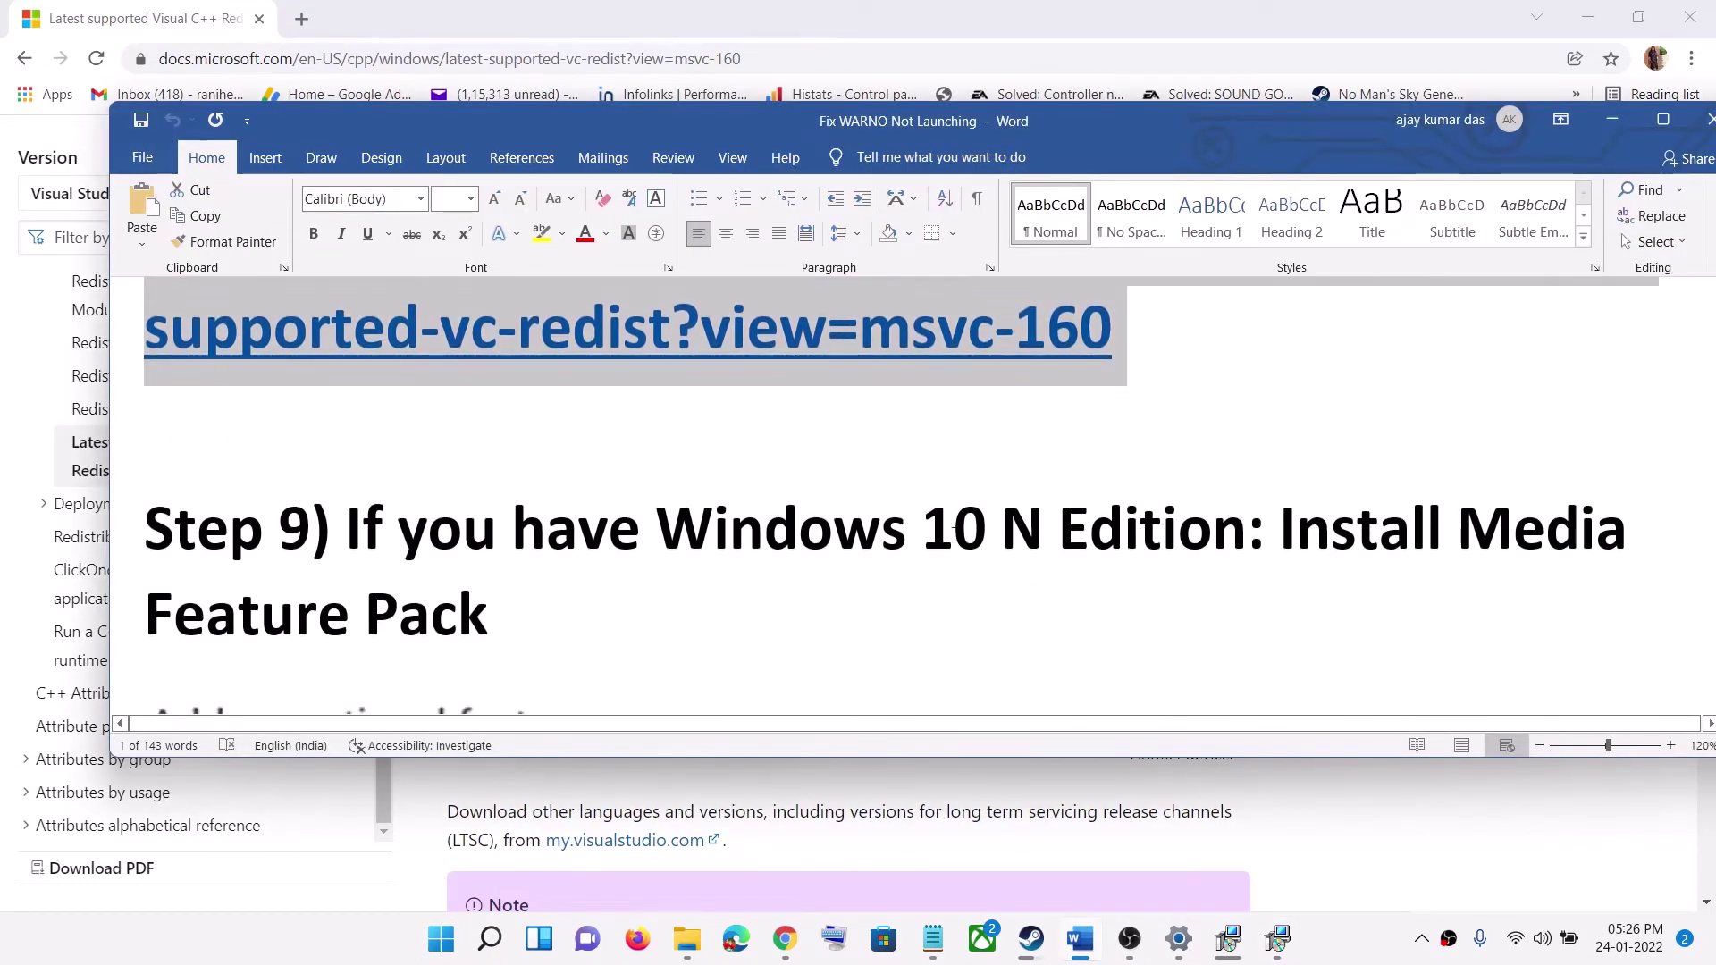
# Step: Highlight 'Windows 10 N Edition' in the Step 9 heading and launch Windows Settings
pyautogui.moveTo(1281, 465); pyautogui.dragTo(1467, 525)
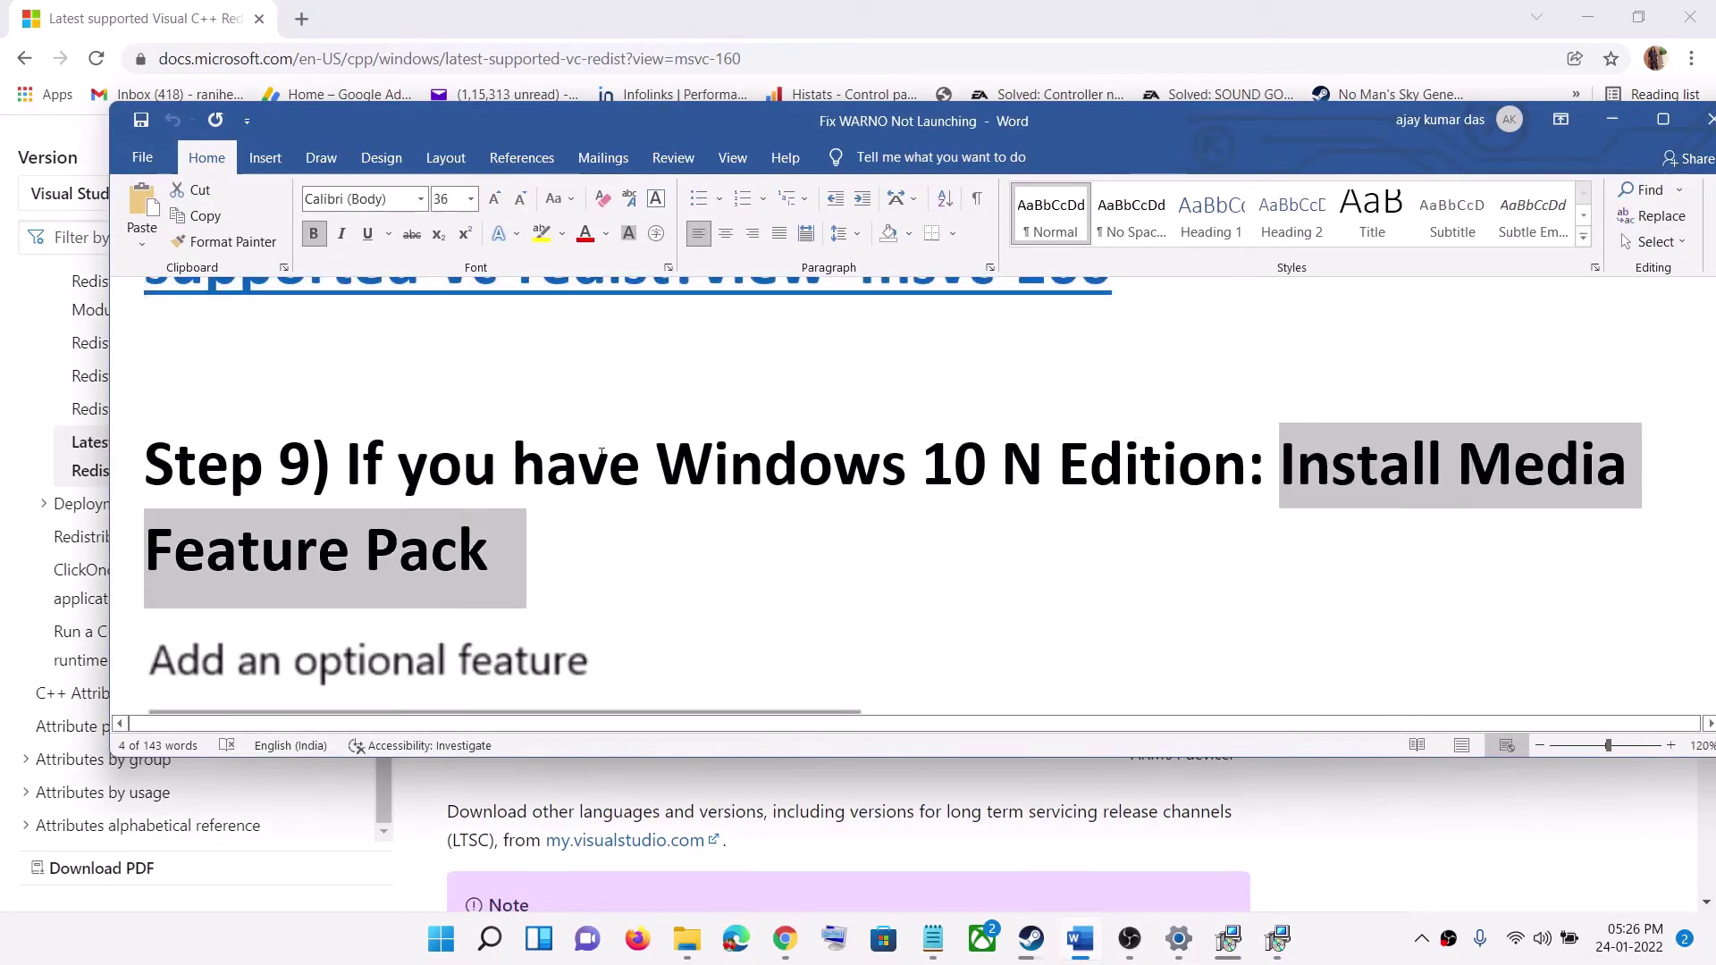
pyautogui.moveTo(657, 465); pyautogui.dragTo(1467, 521)
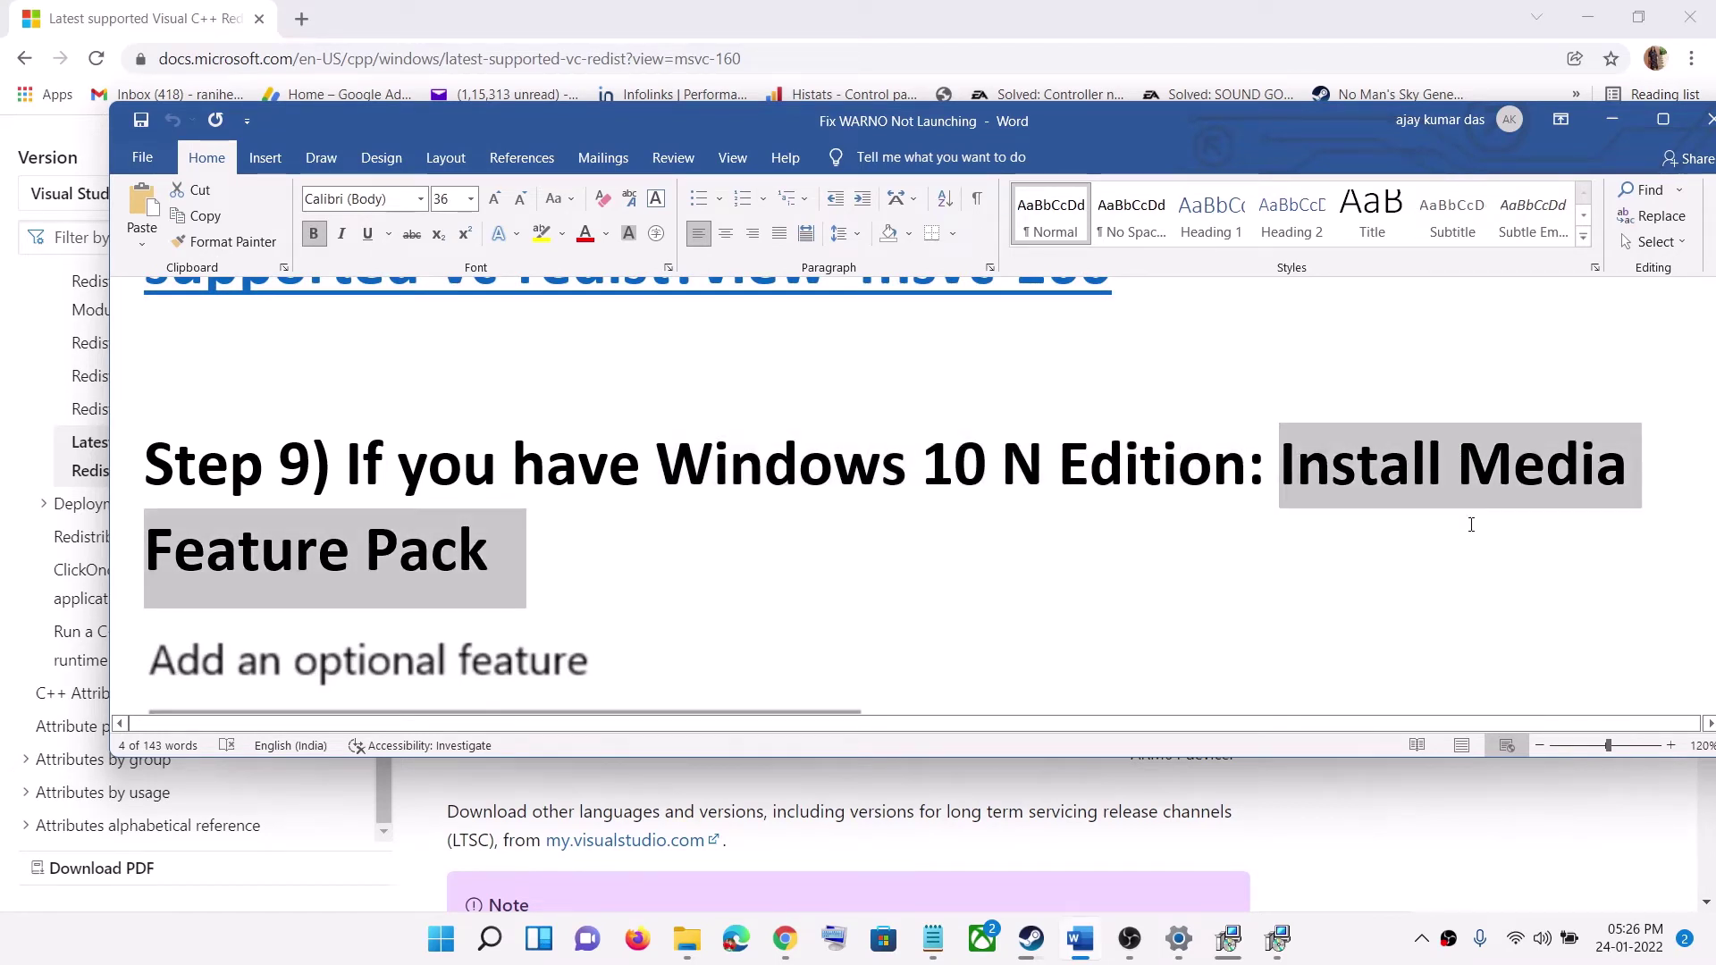
pyautogui.click(441, 940)
pyautogui.click(800, 384)
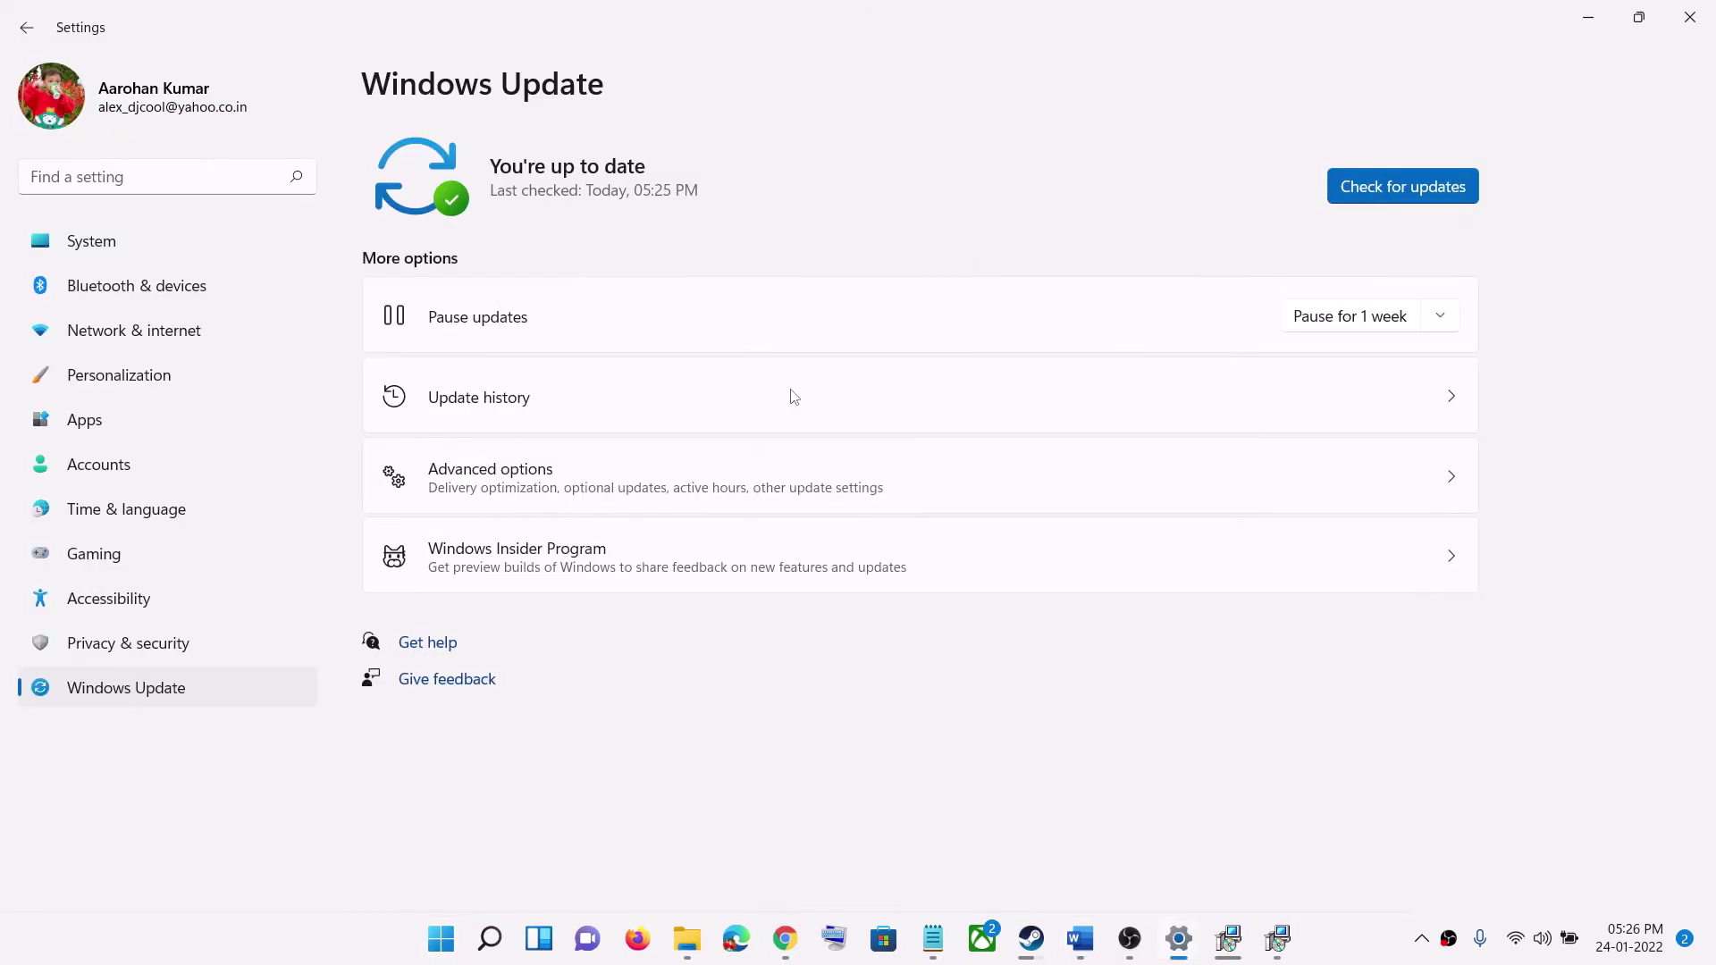
# Step: Search Apps > Optional features > add a feature for 'medi', then return to the Word guide
pyautogui.click(111, 421)
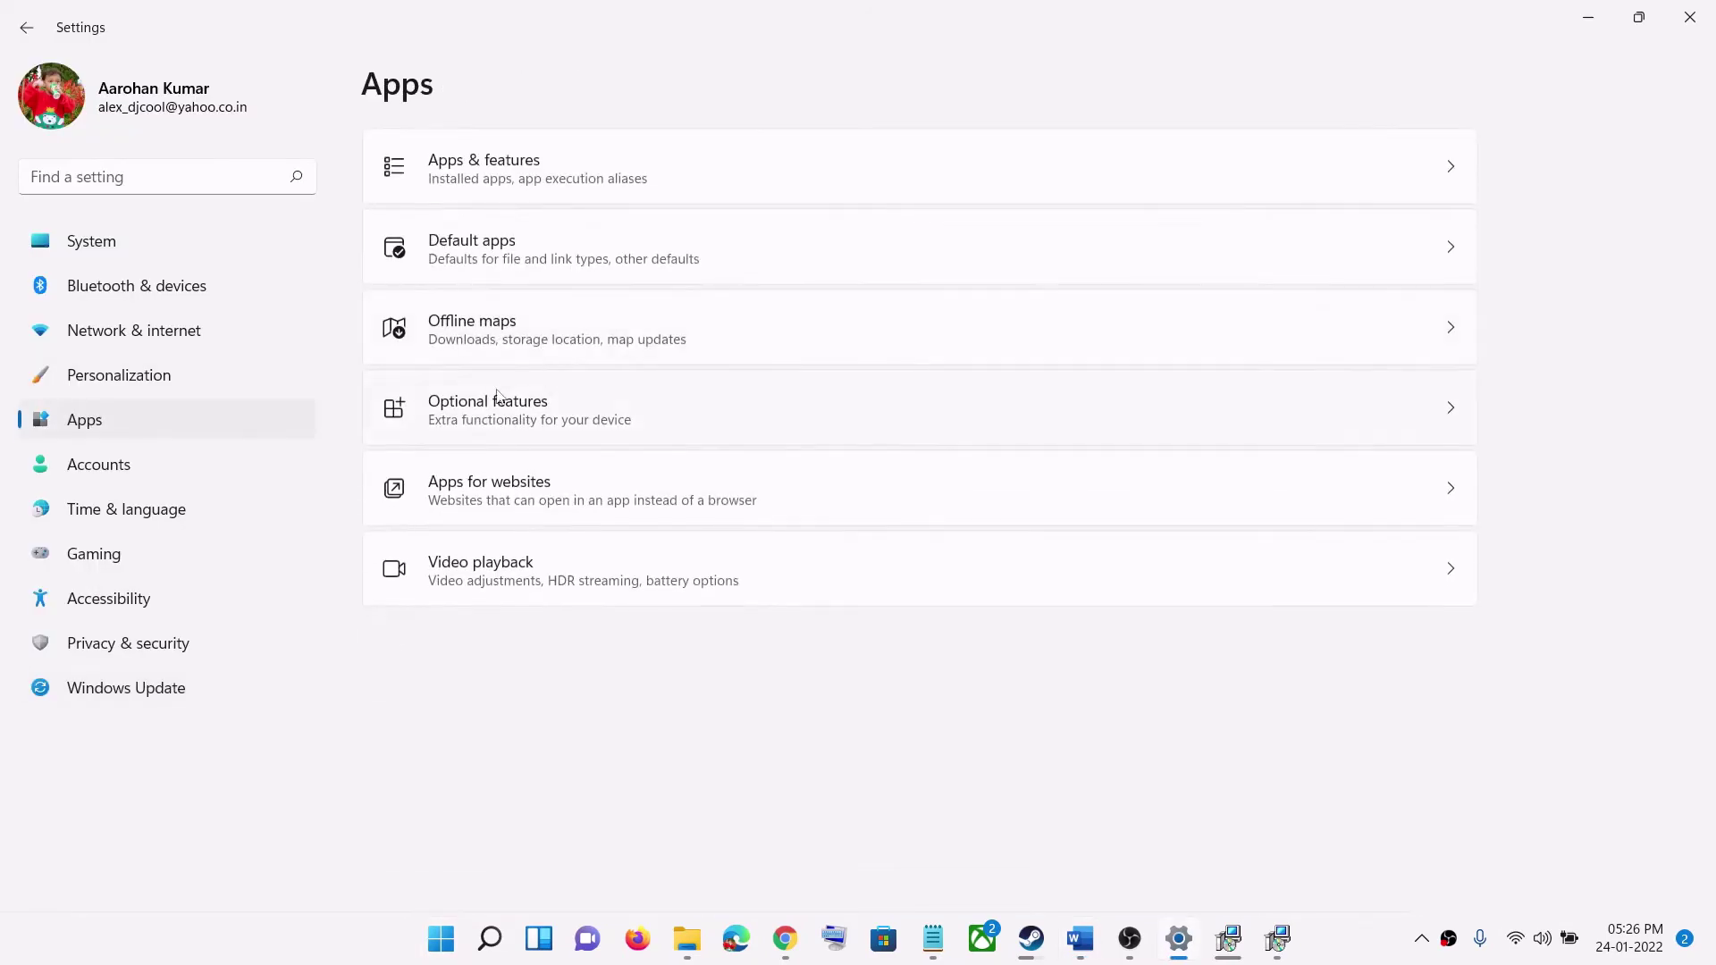
pyautogui.click(464, 425)
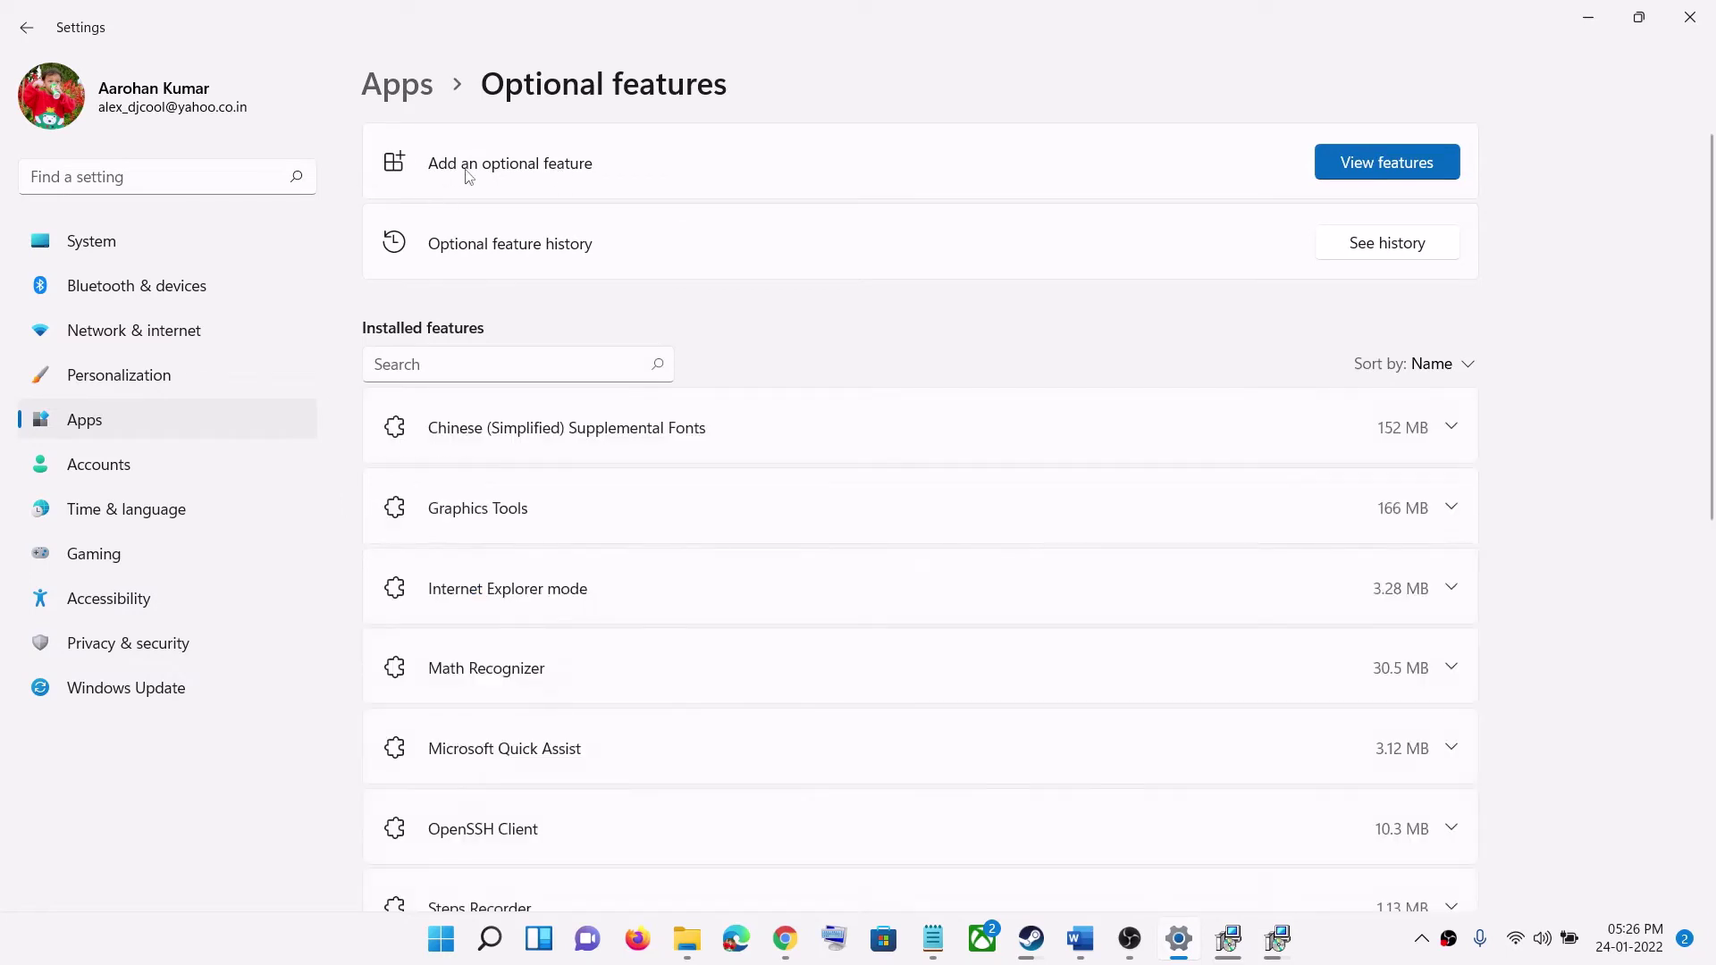
pyautogui.click(1385, 162)
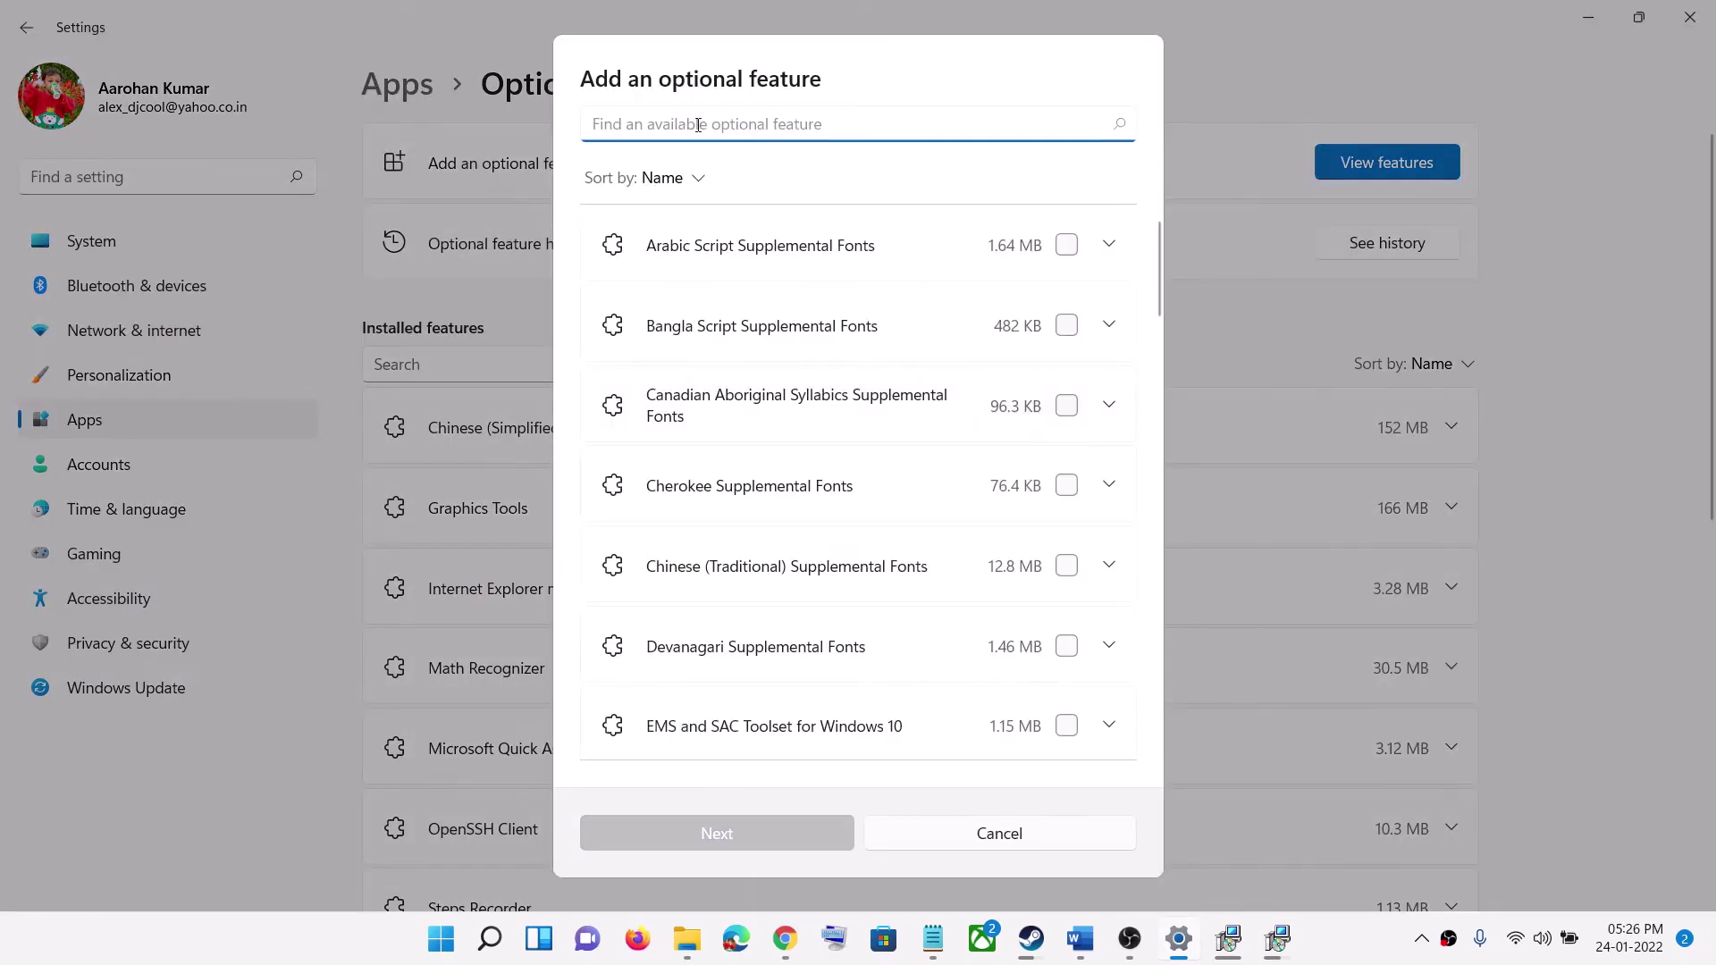
pyautogui.write('media feature')
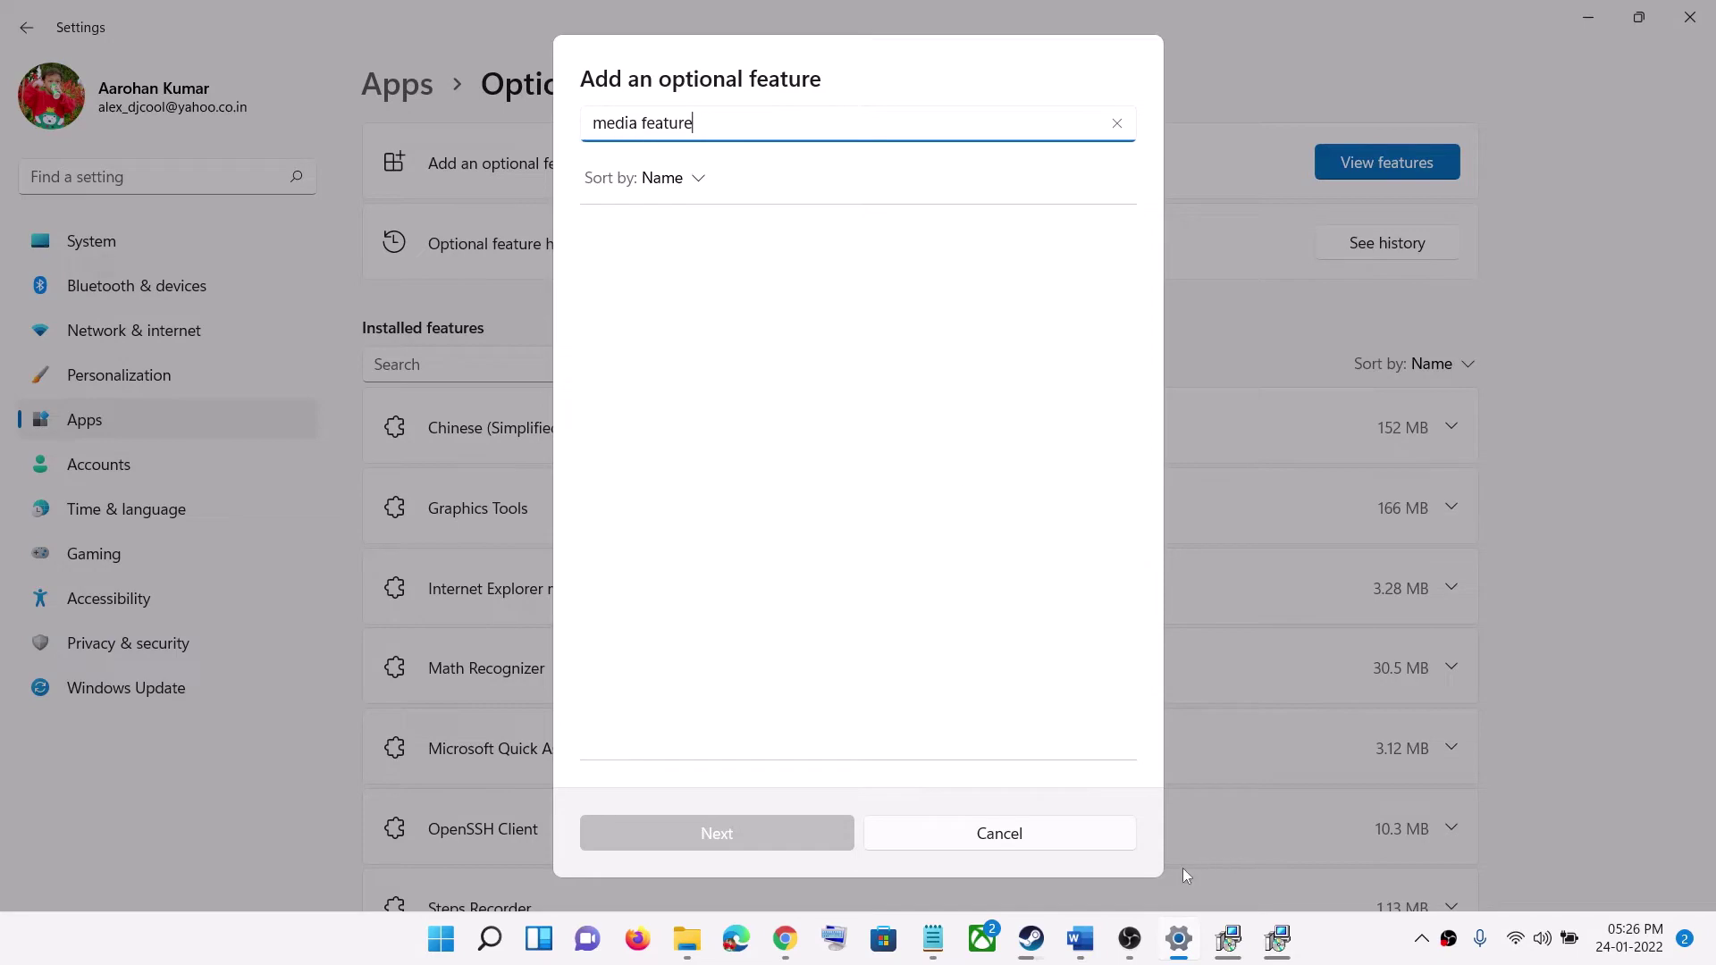
pyautogui.click(1090, 944)
pyautogui.scroll(-5, 395, 534)
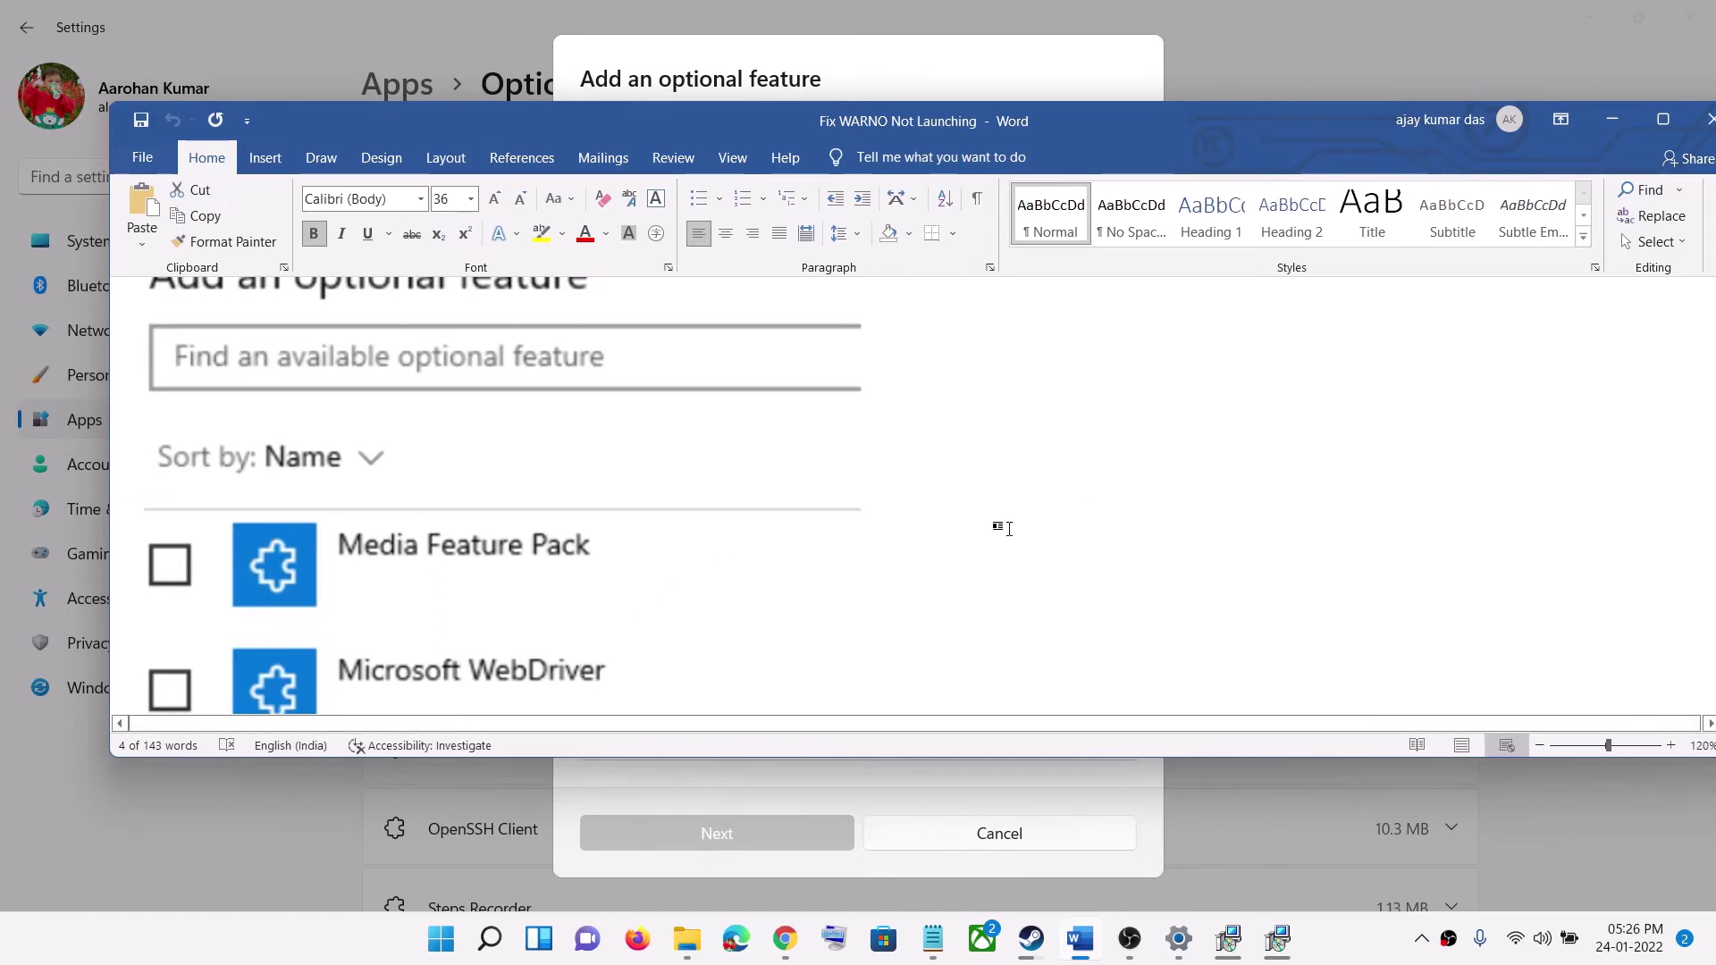
# Step: Highlight the Step 10 heading about using the dedicated graphics card
pyautogui.scroll(-5, 843, 566)
pyautogui.click(439, 485)
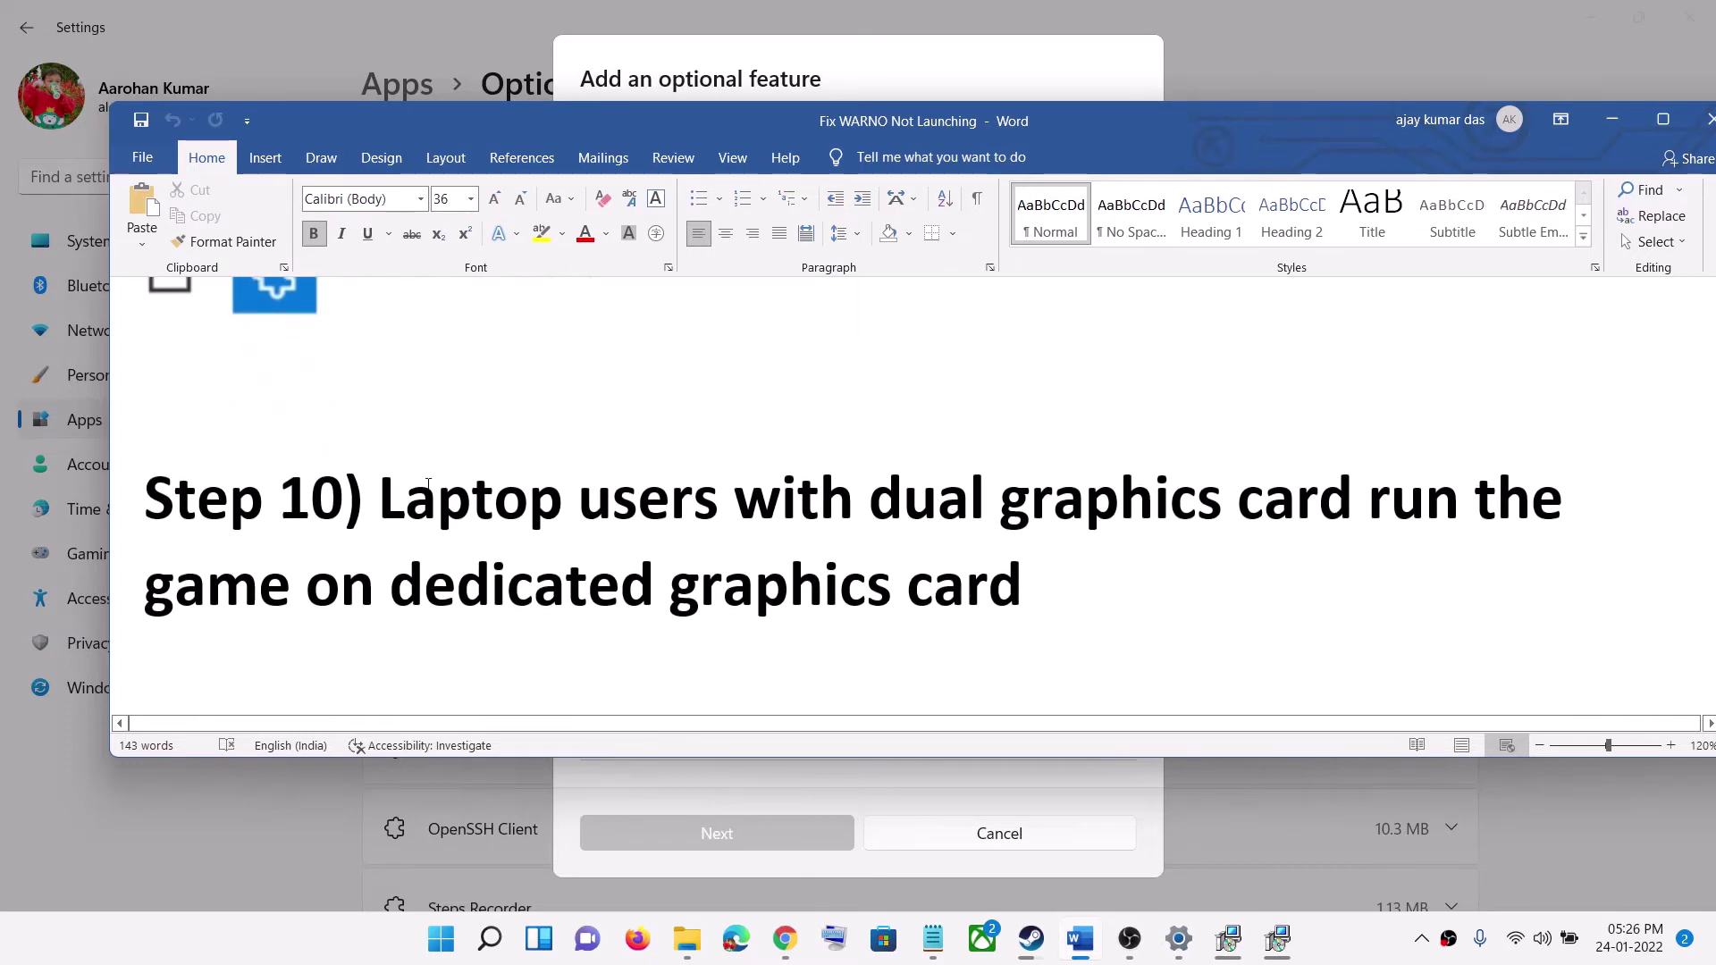
pyautogui.moveTo(390, 494); pyautogui.dragTo(1149, 617)
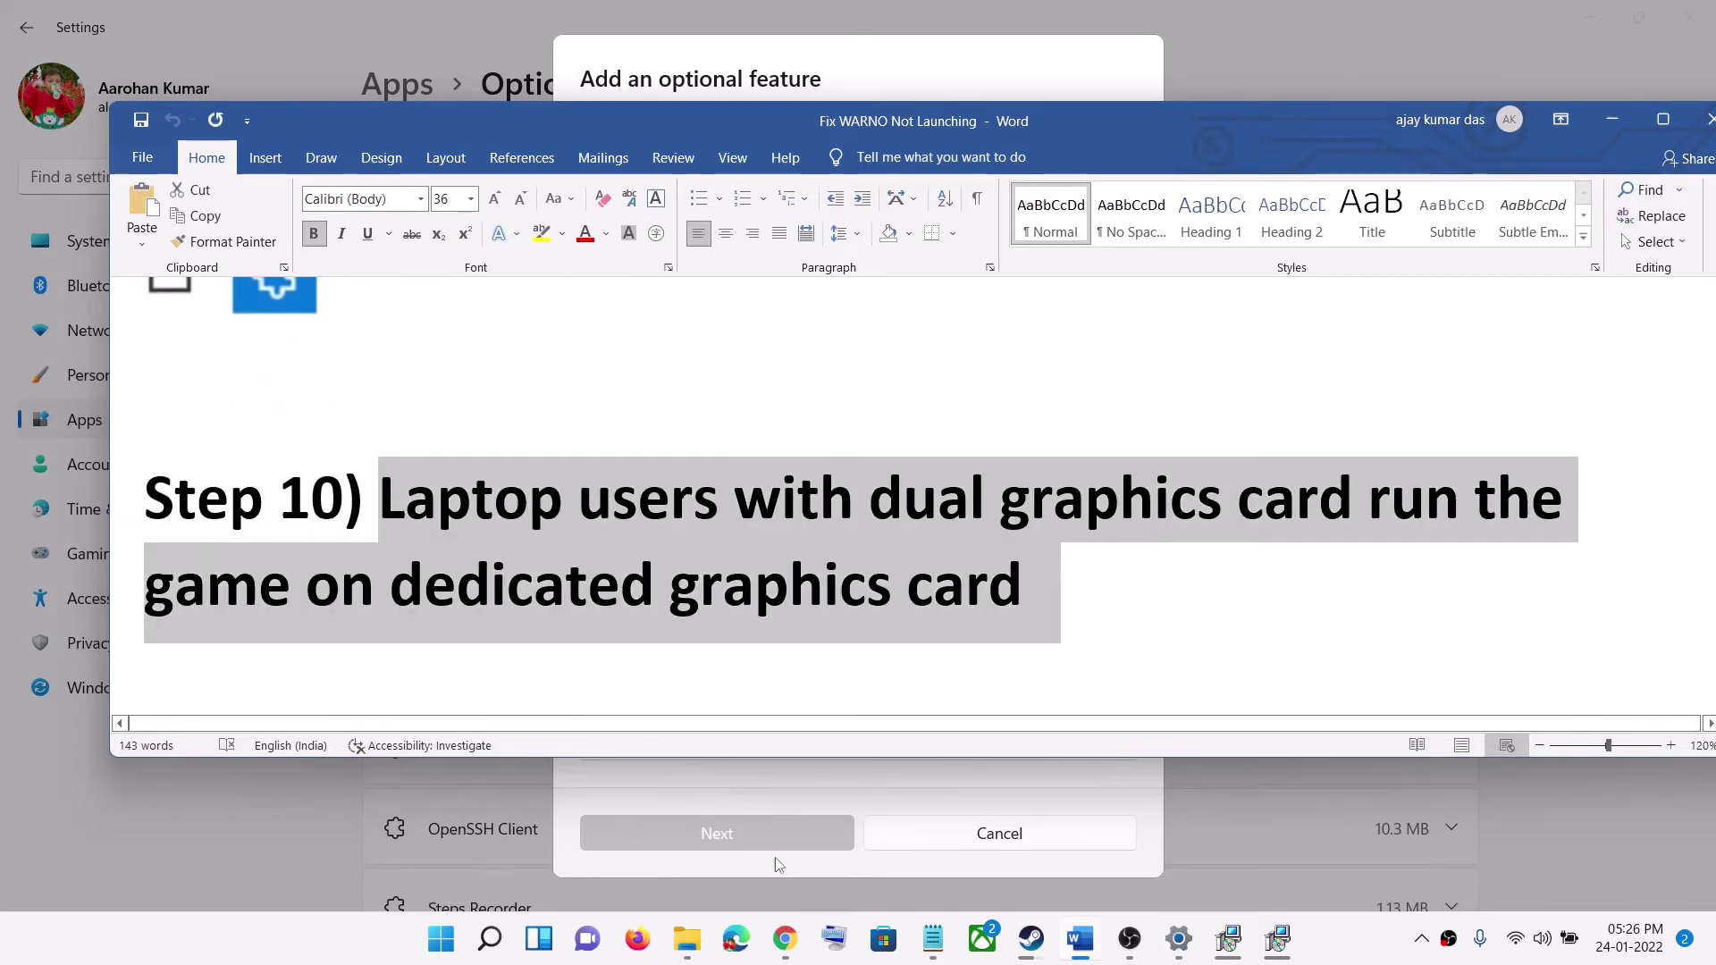
# Step: Search Start for 'graphics' and open the Graphics settings page
pyautogui.click(458, 957)
pyautogui.write('gr')
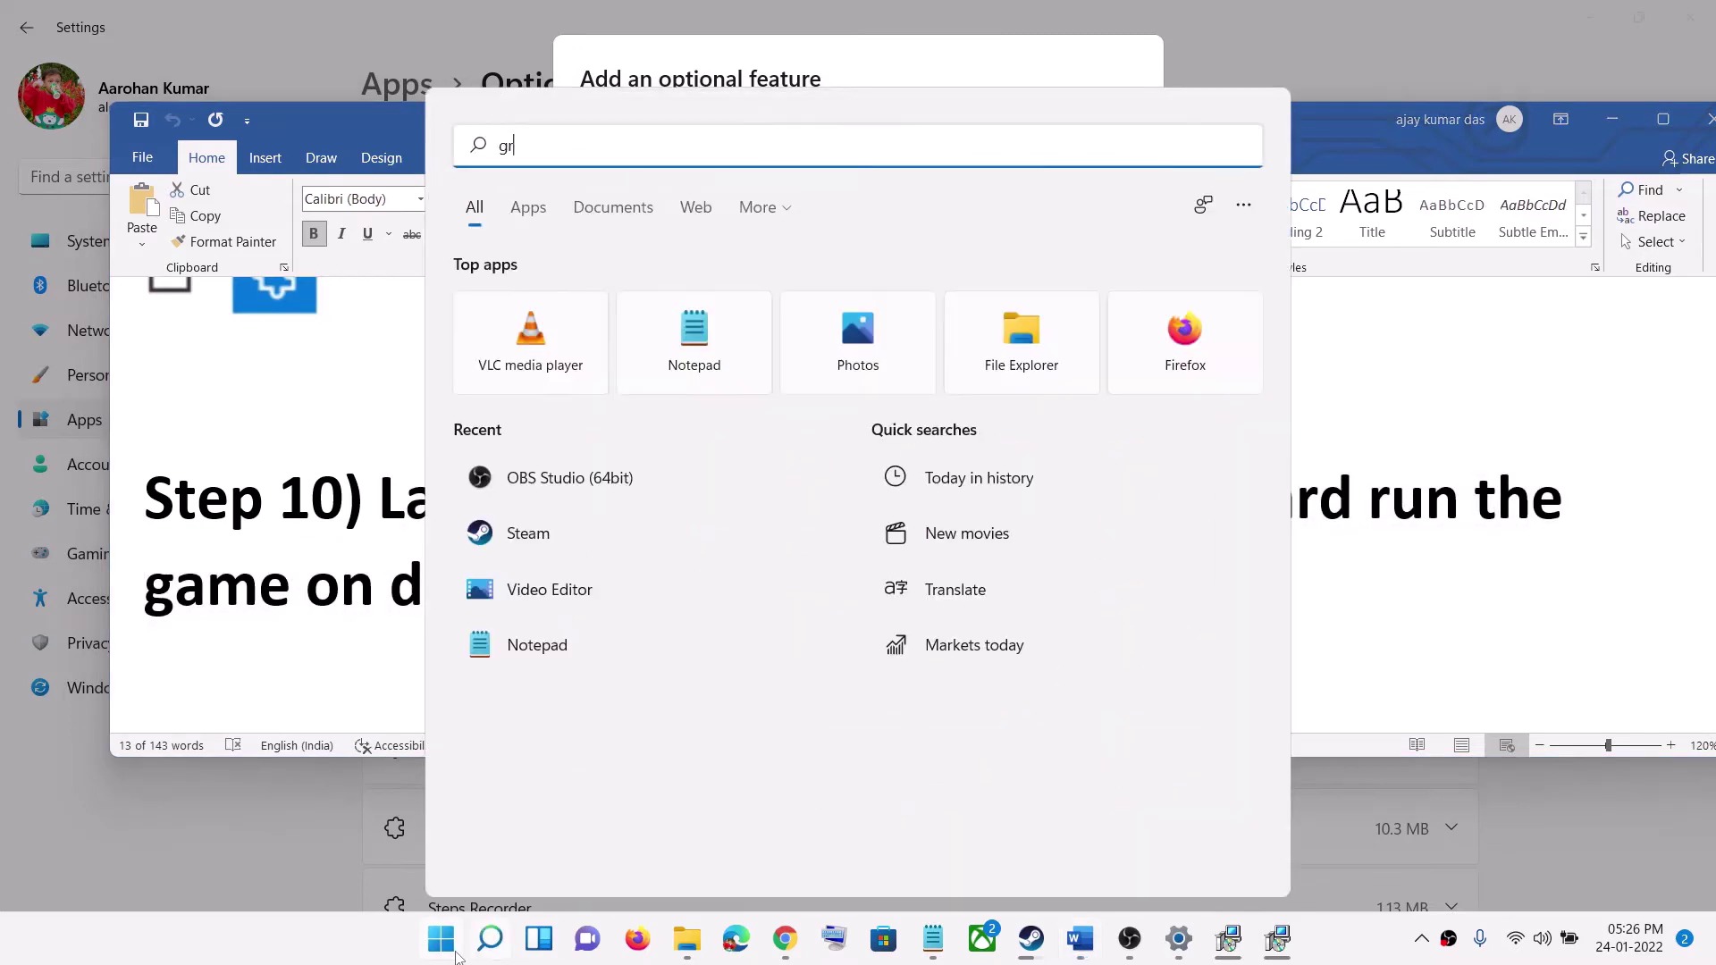
pyautogui.write('aphics')
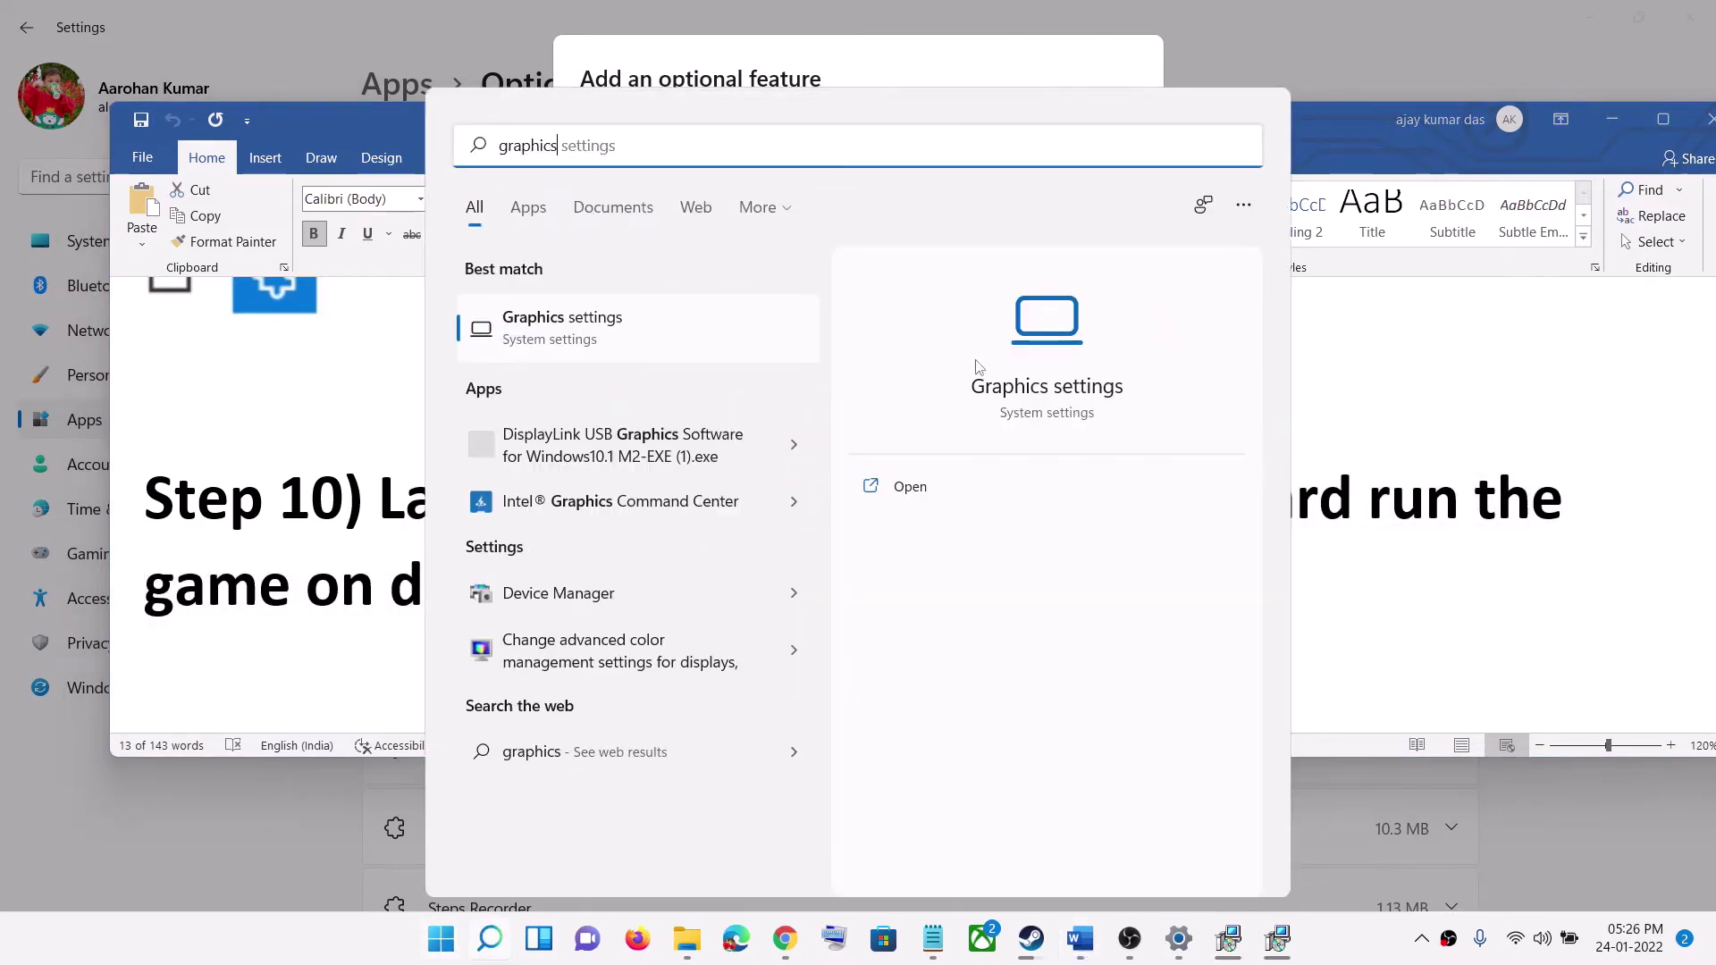
pyautogui.click(656, 342)
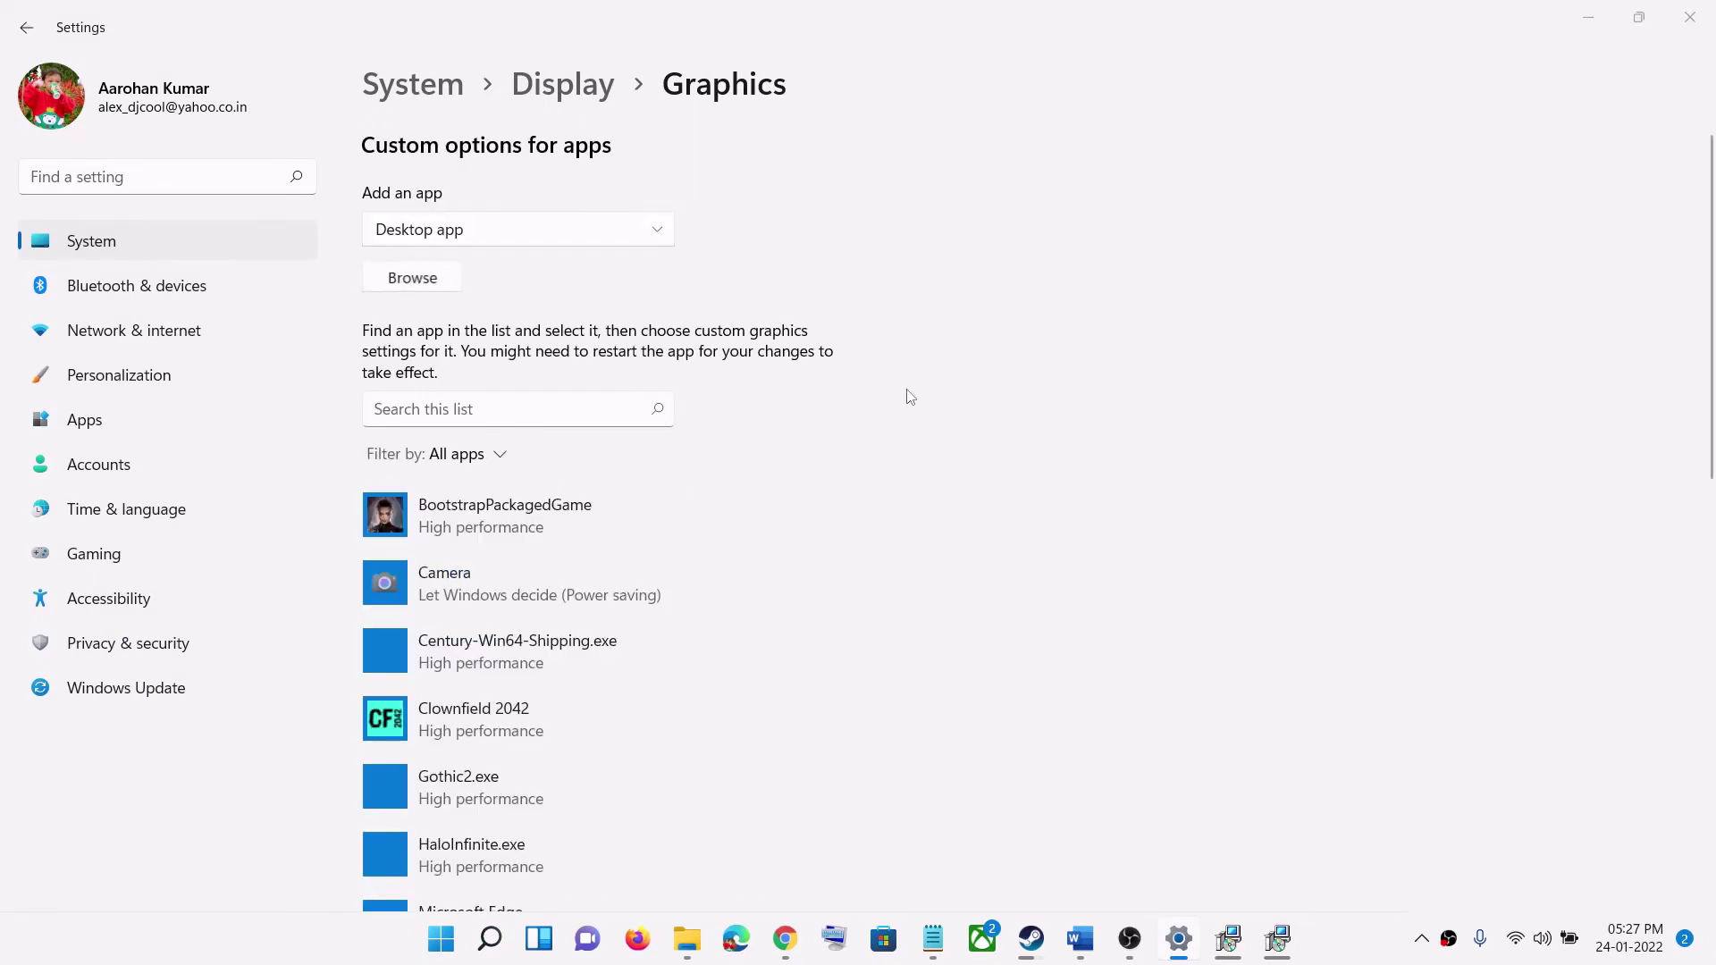
# Step: Browse to Steam\steamapps\common\Yu-Gi-Oh! Master Duel and add masterduel.exe to the graphics app list
pyautogui.click(412, 278)
pyautogui.click(657, 507)
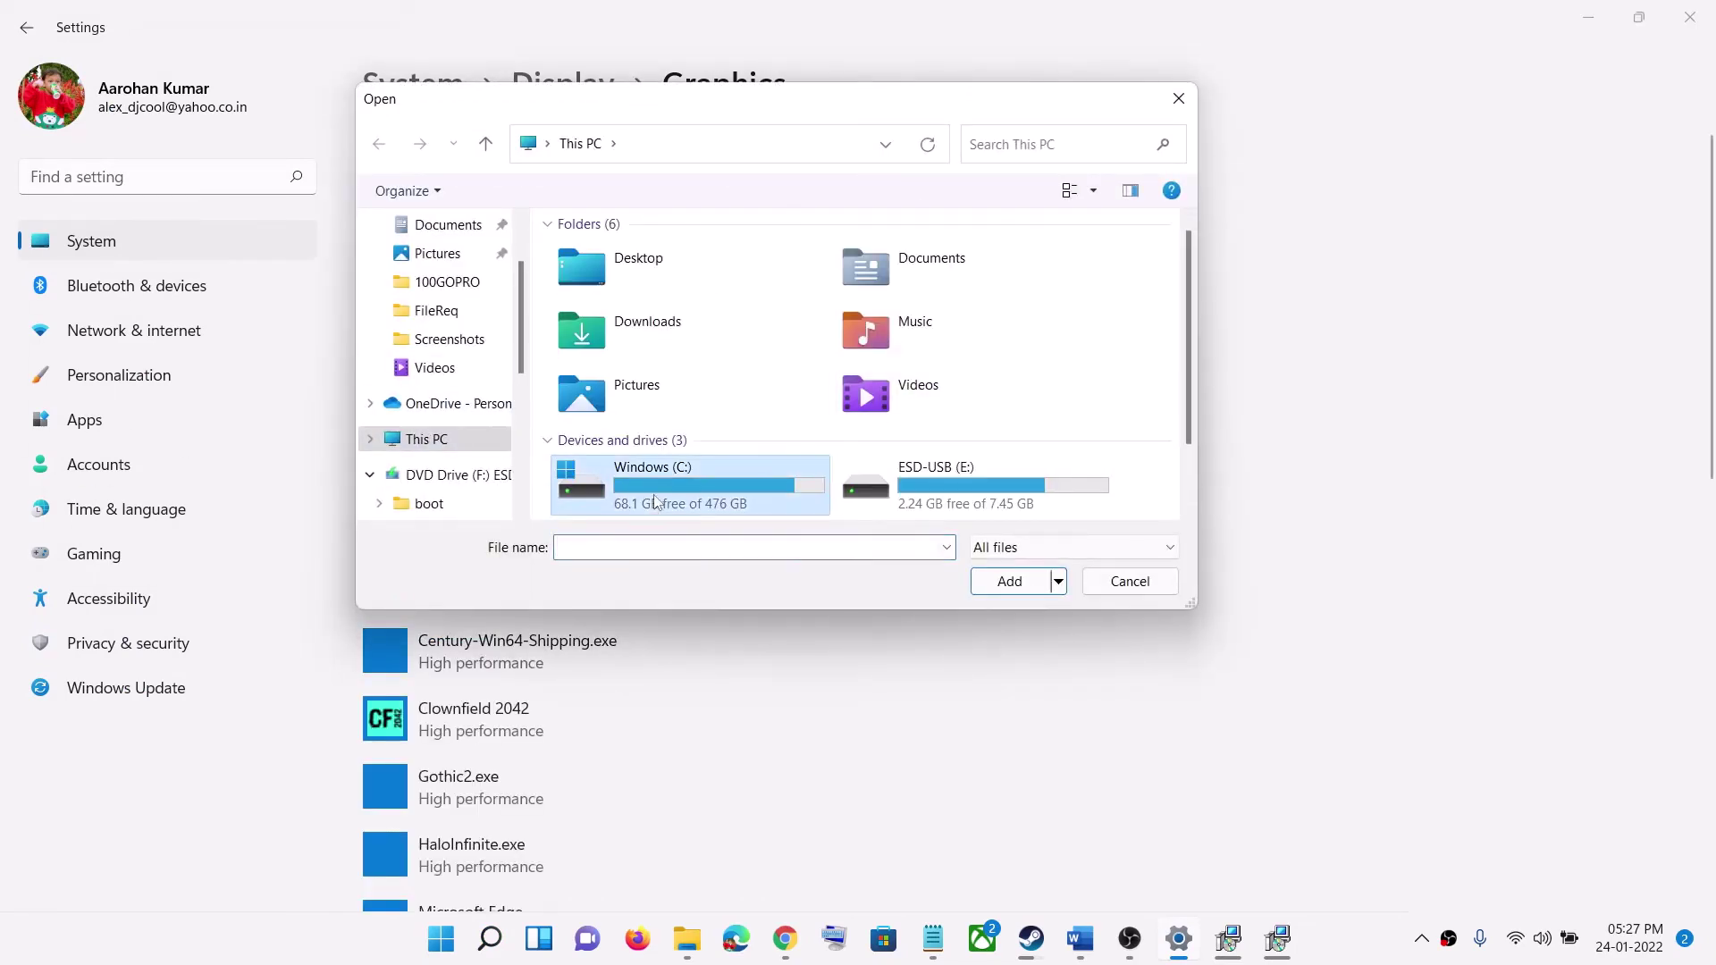
pyautogui.doubleClick(657, 505)
pyautogui.scroll(-3, 674, 402)
pyautogui.doubleClick(651, 419)
pyautogui.scroll(-9, 644, 403)
pyautogui.doubleClick(621, 379)
pyautogui.scroll(-6, 621, 379)
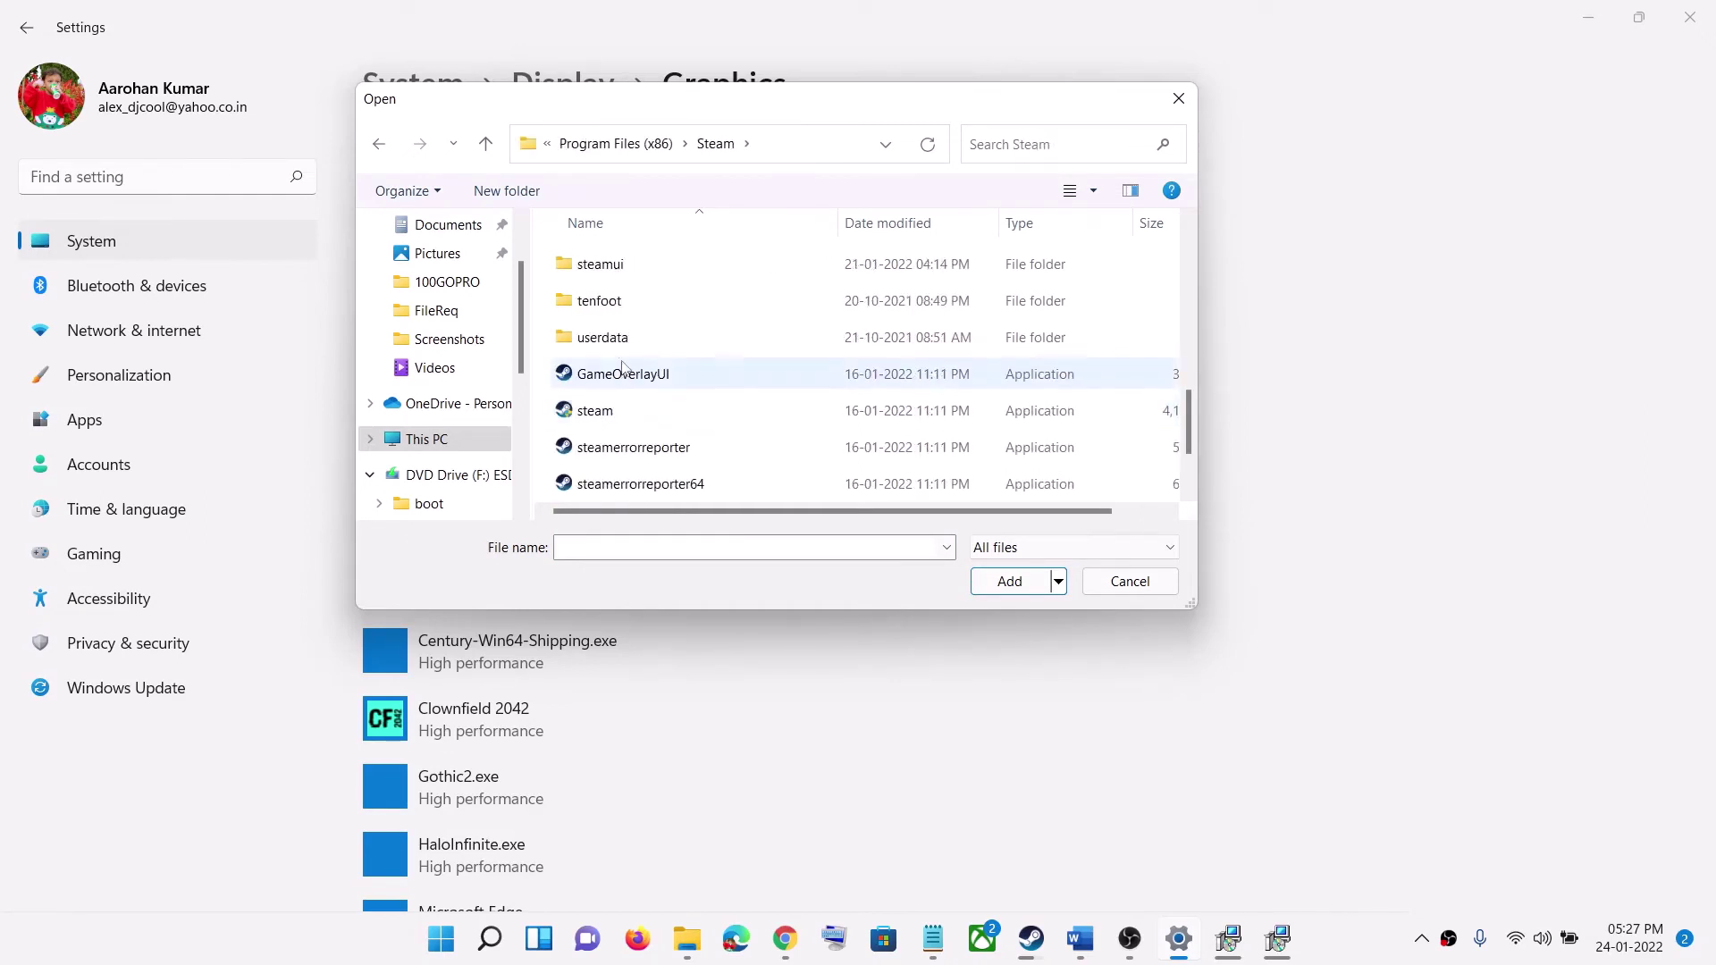
pyautogui.scroll(2, 632, 339)
pyautogui.scroll(-3, 632, 371)
pyautogui.scroll(5, 634, 383)
pyautogui.scroll(-3, 625, 357)
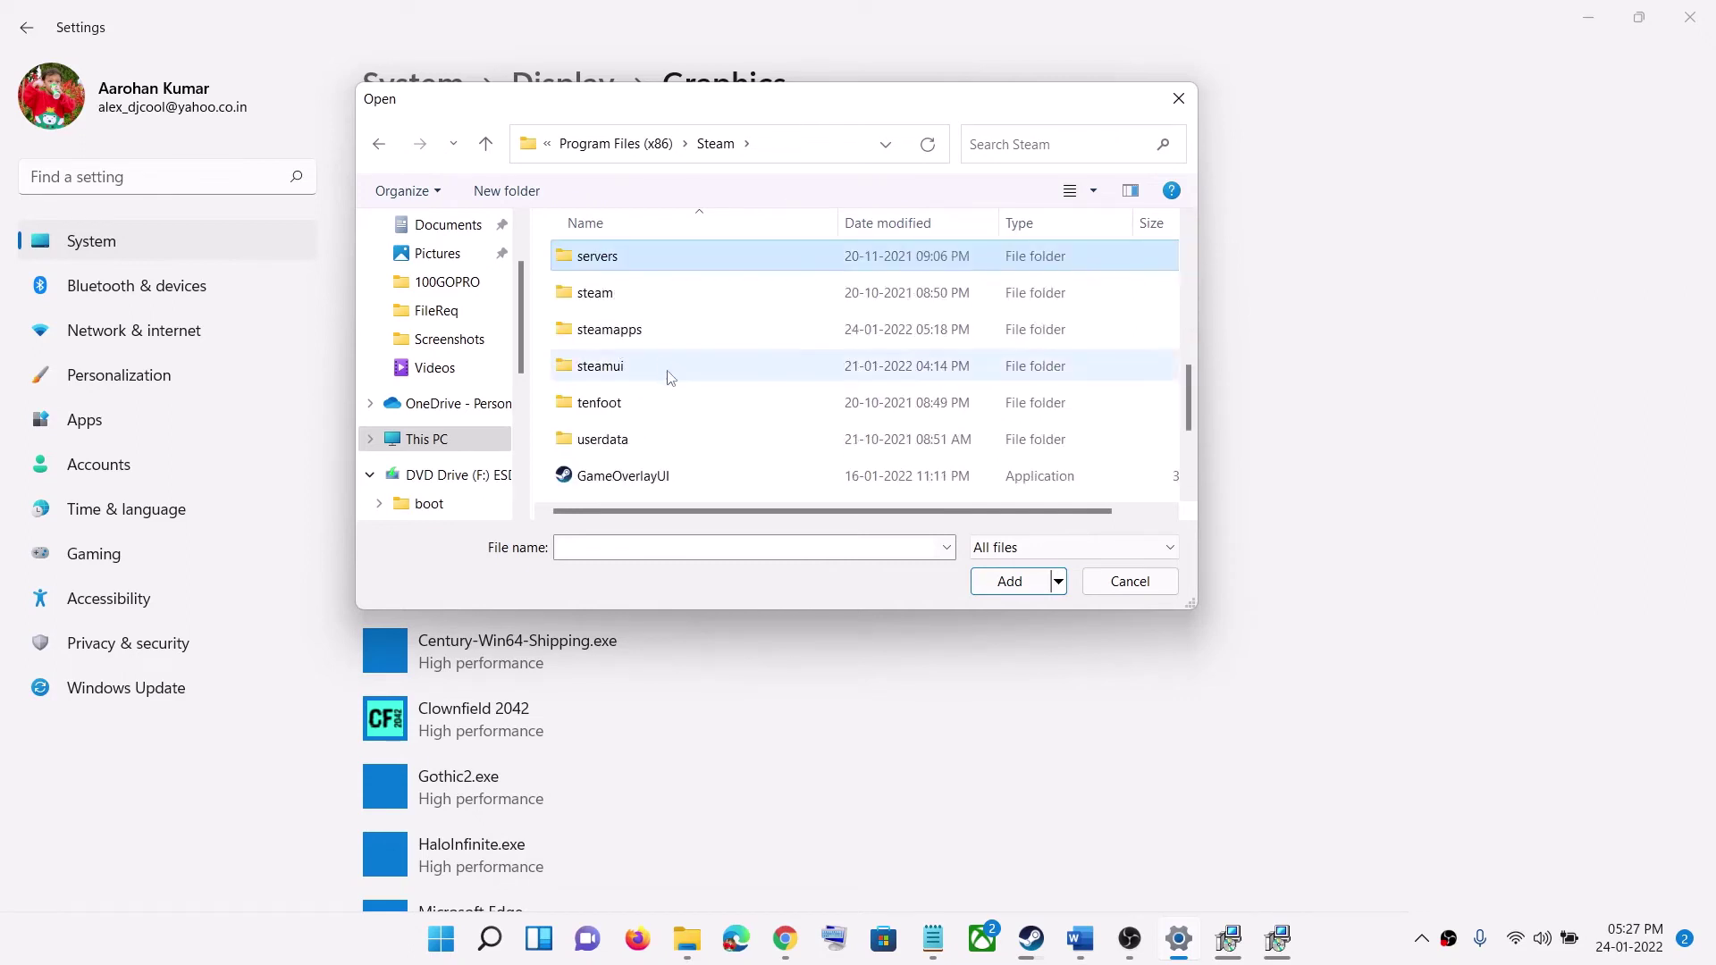
pyautogui.press('Down')
pyautogui.press('Down')
pyautogui.doubleClick(606, 330)
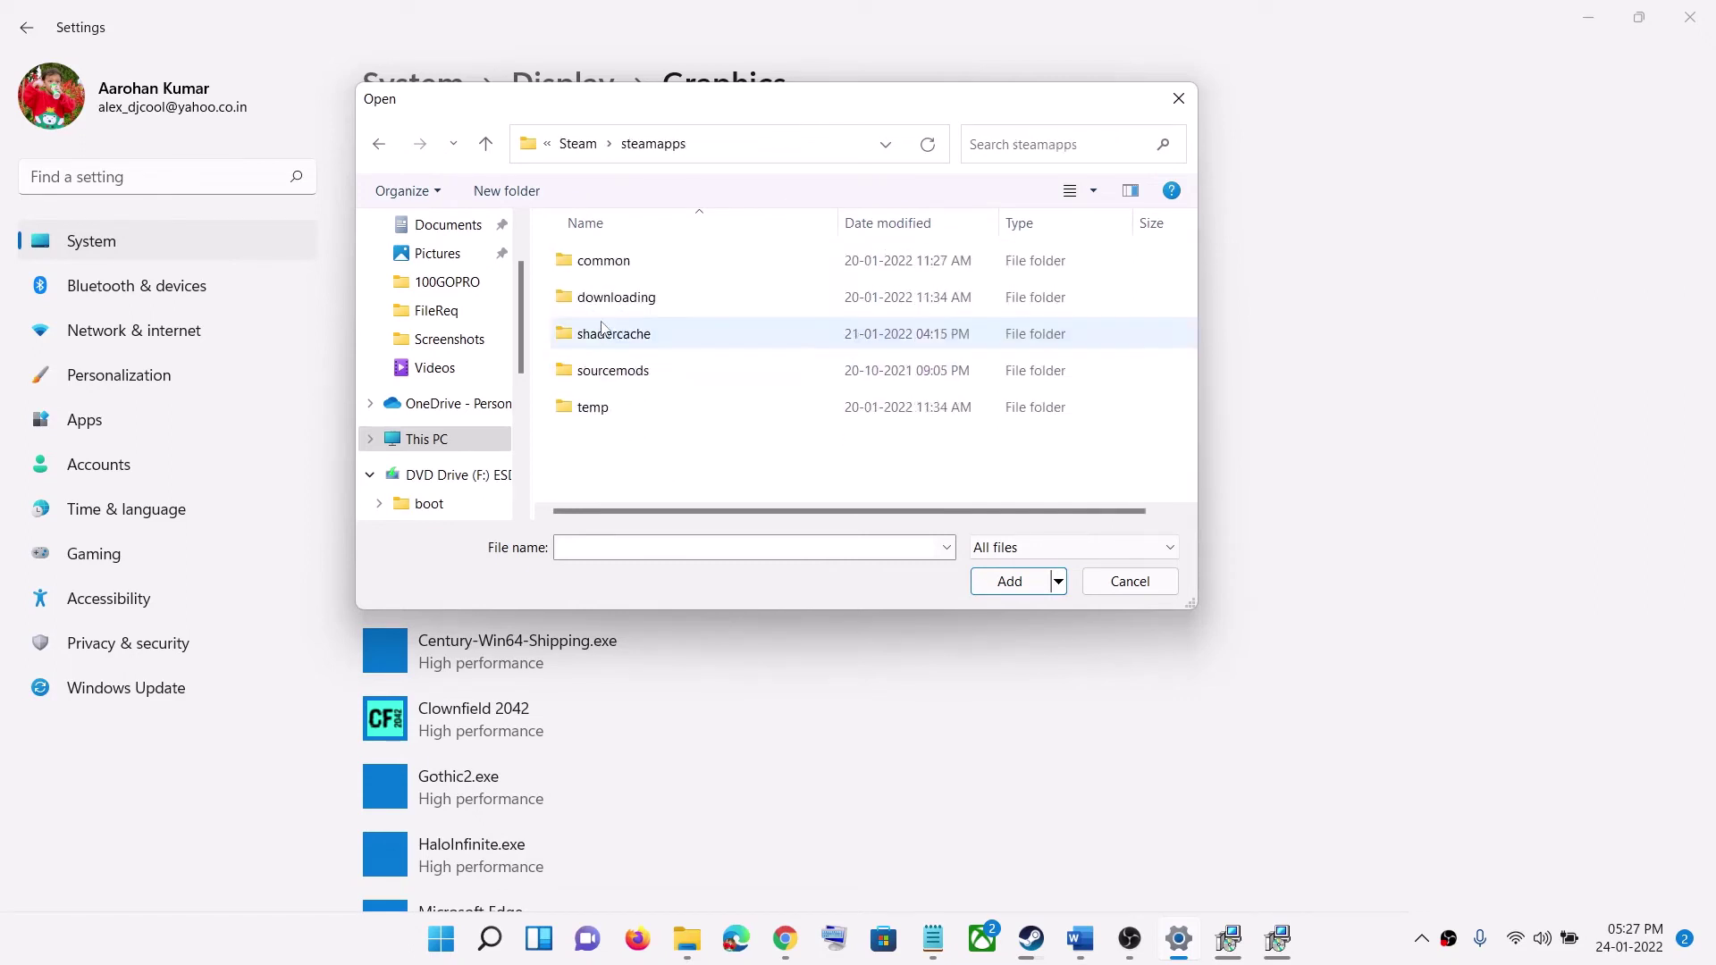
pyautogui.doubleClick(607, 268)
pyautogui.scroll(-1, 693, 375)
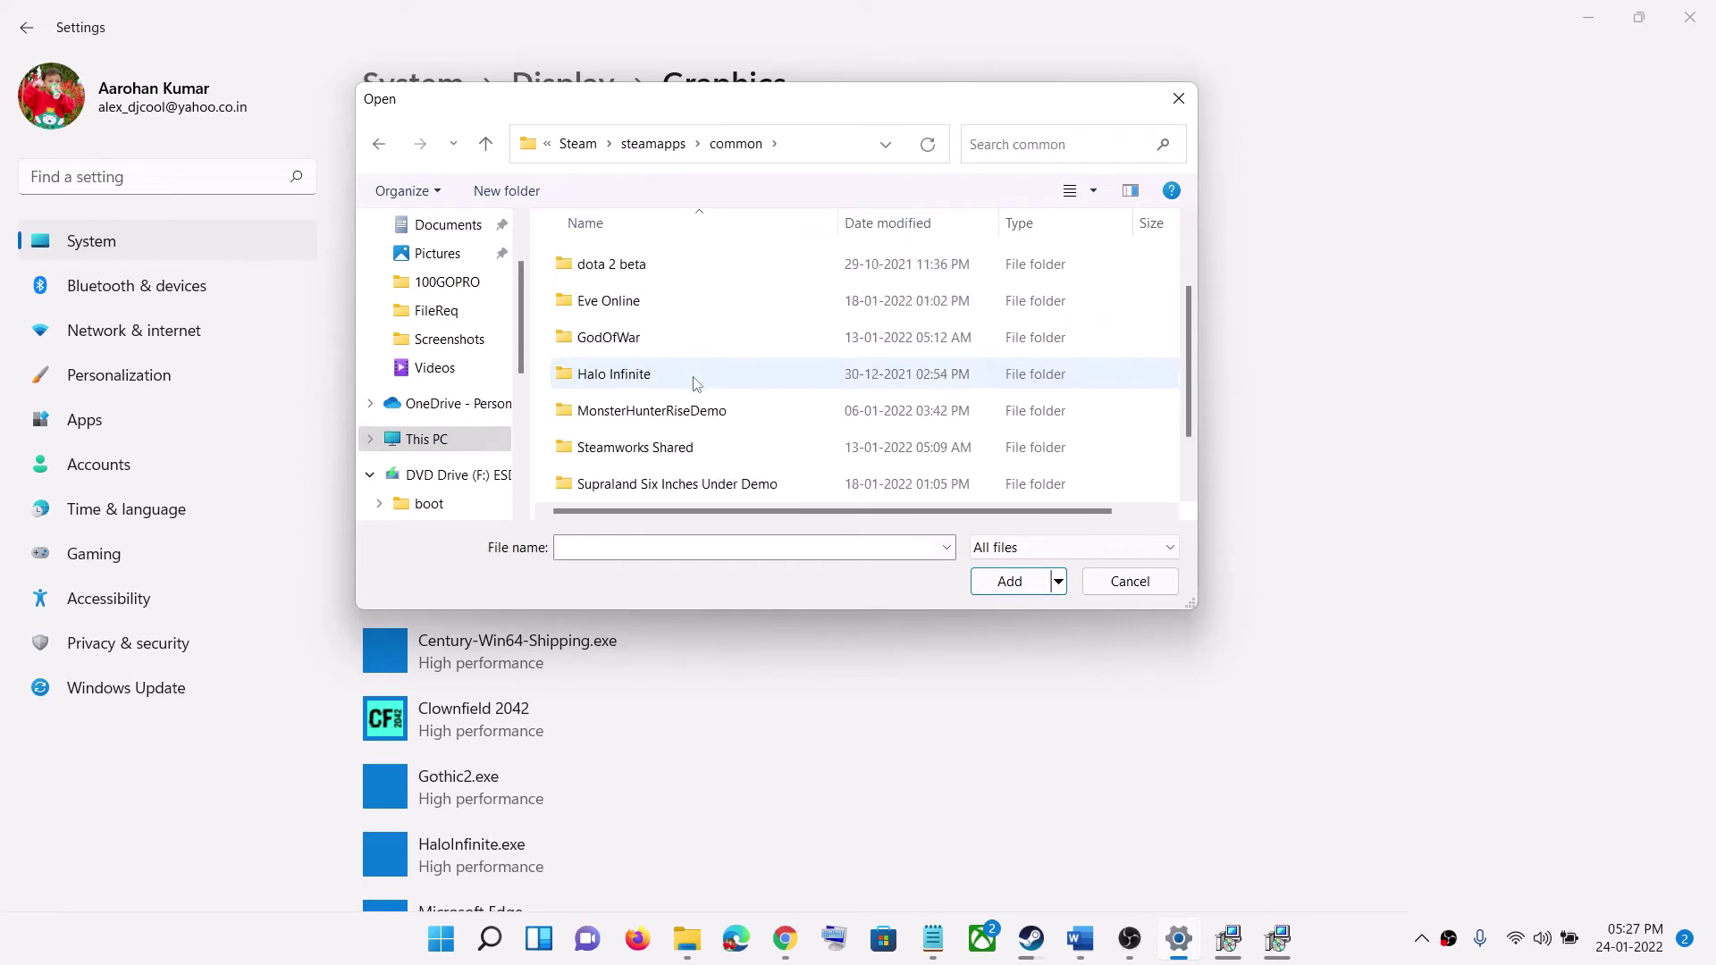
pyautogui.scroll(1, 698, 393)
pyautogui.scroll(-2, 666, 420)
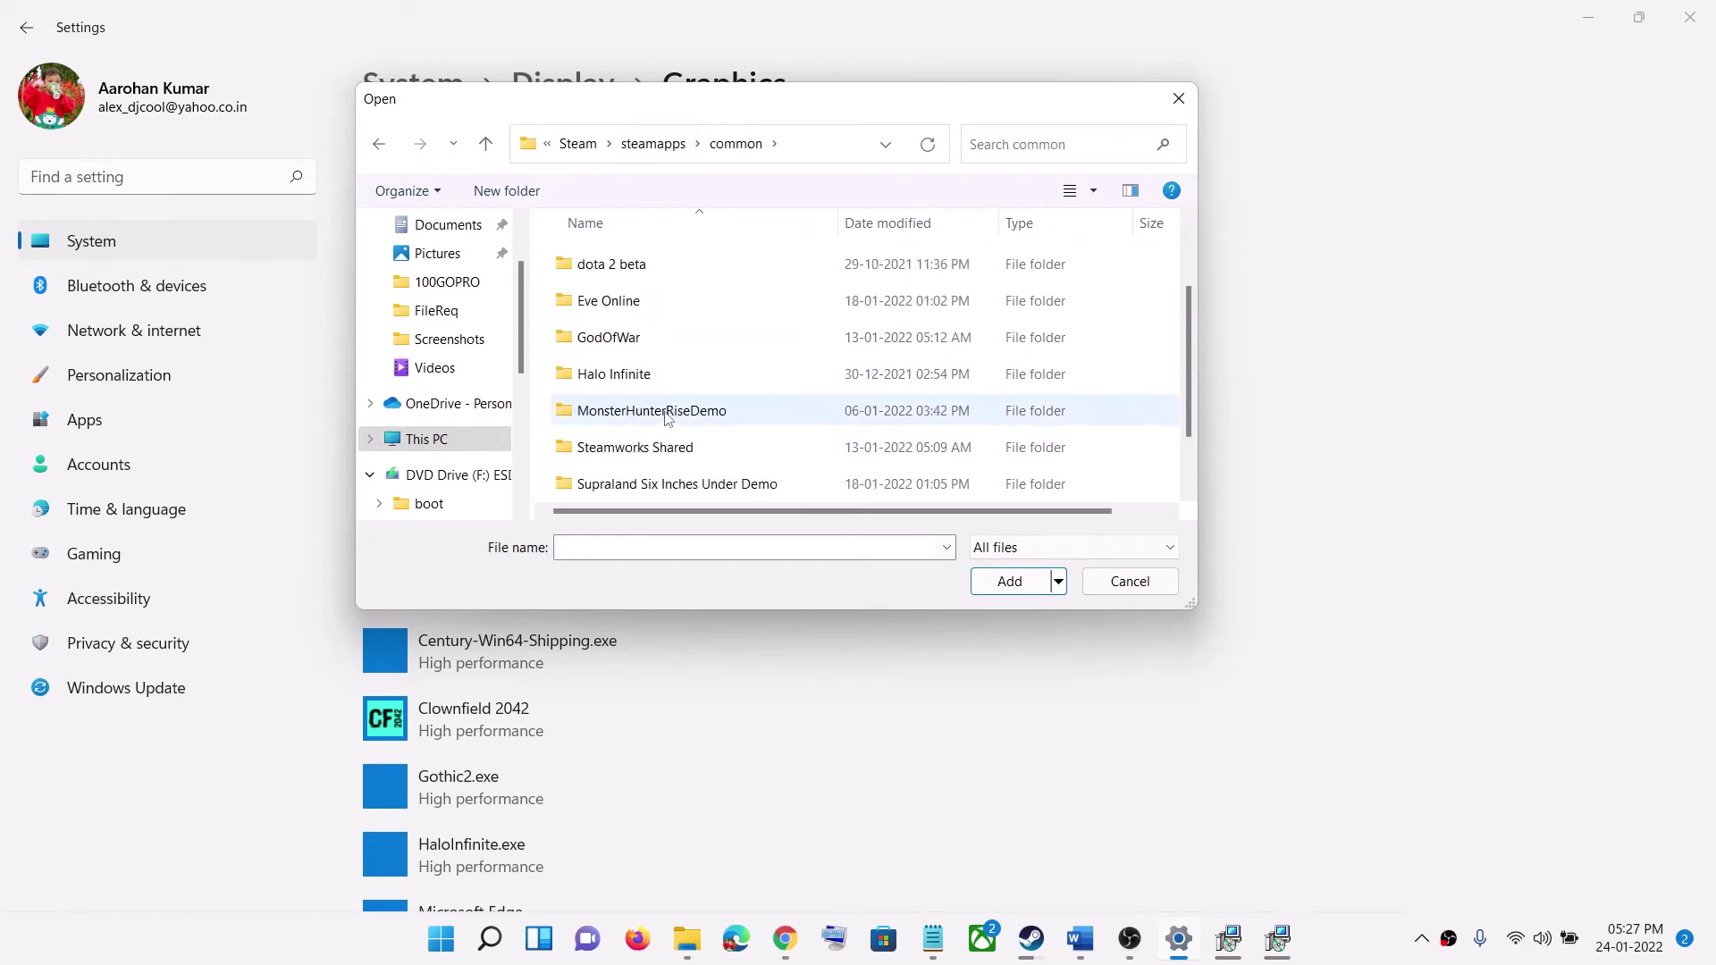
pyautogui.doubleClick(650, 490)
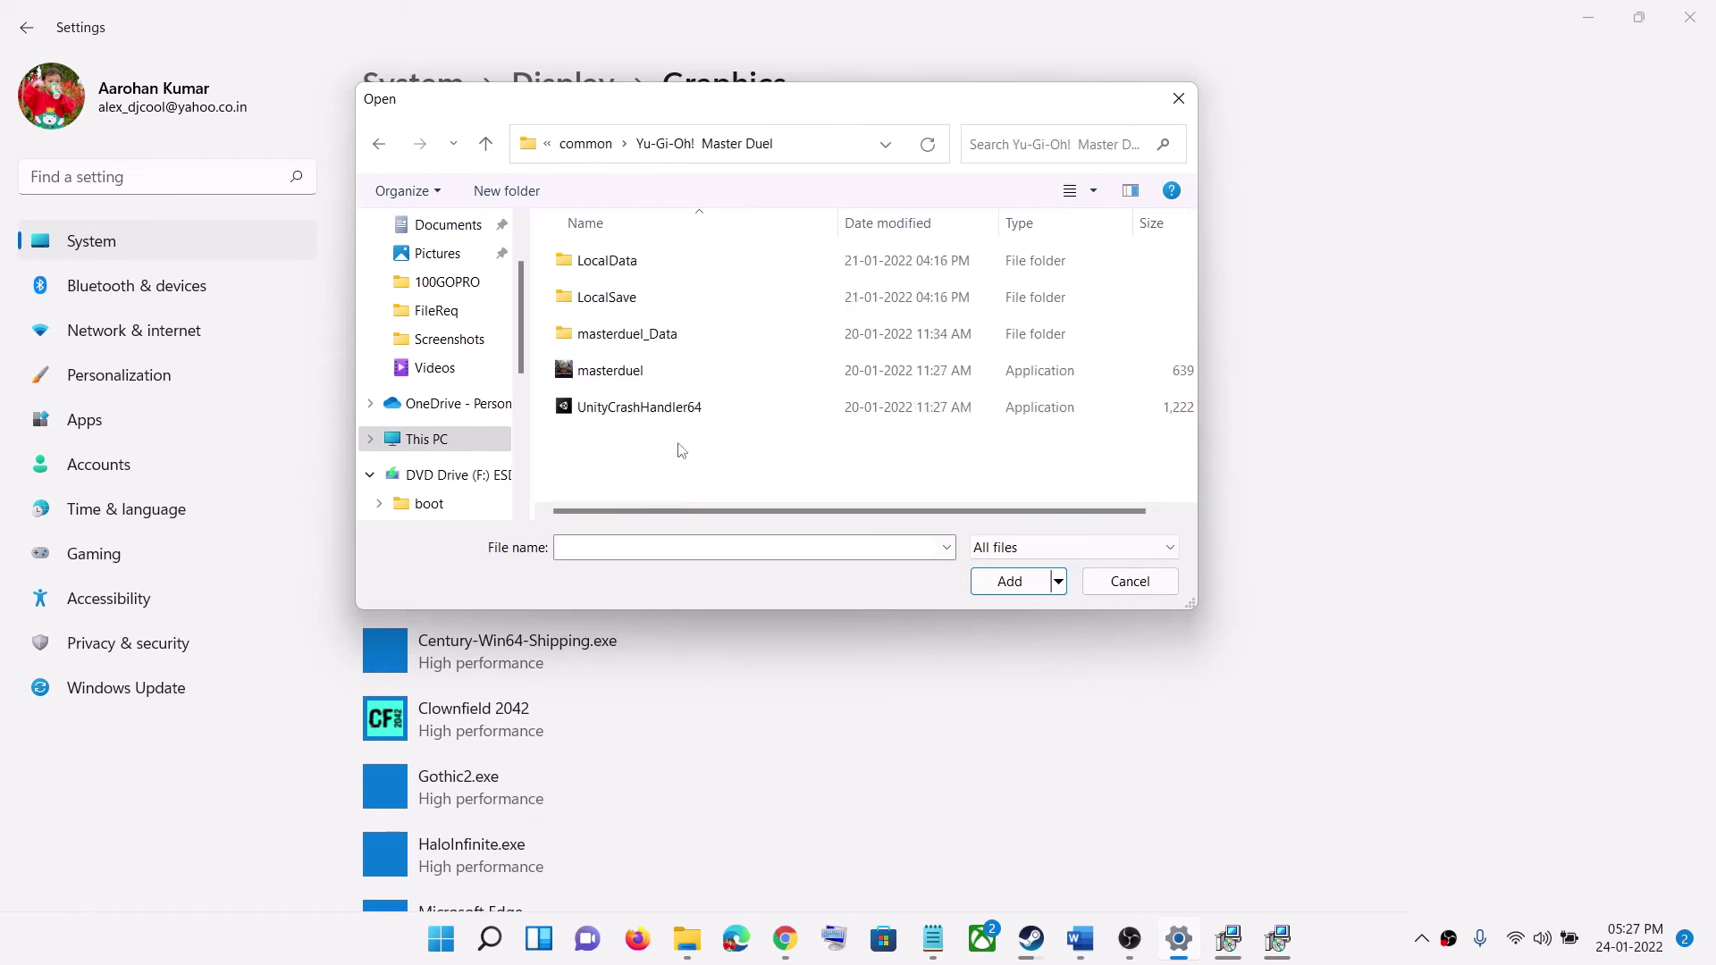
pyautogui.click(626, 374)
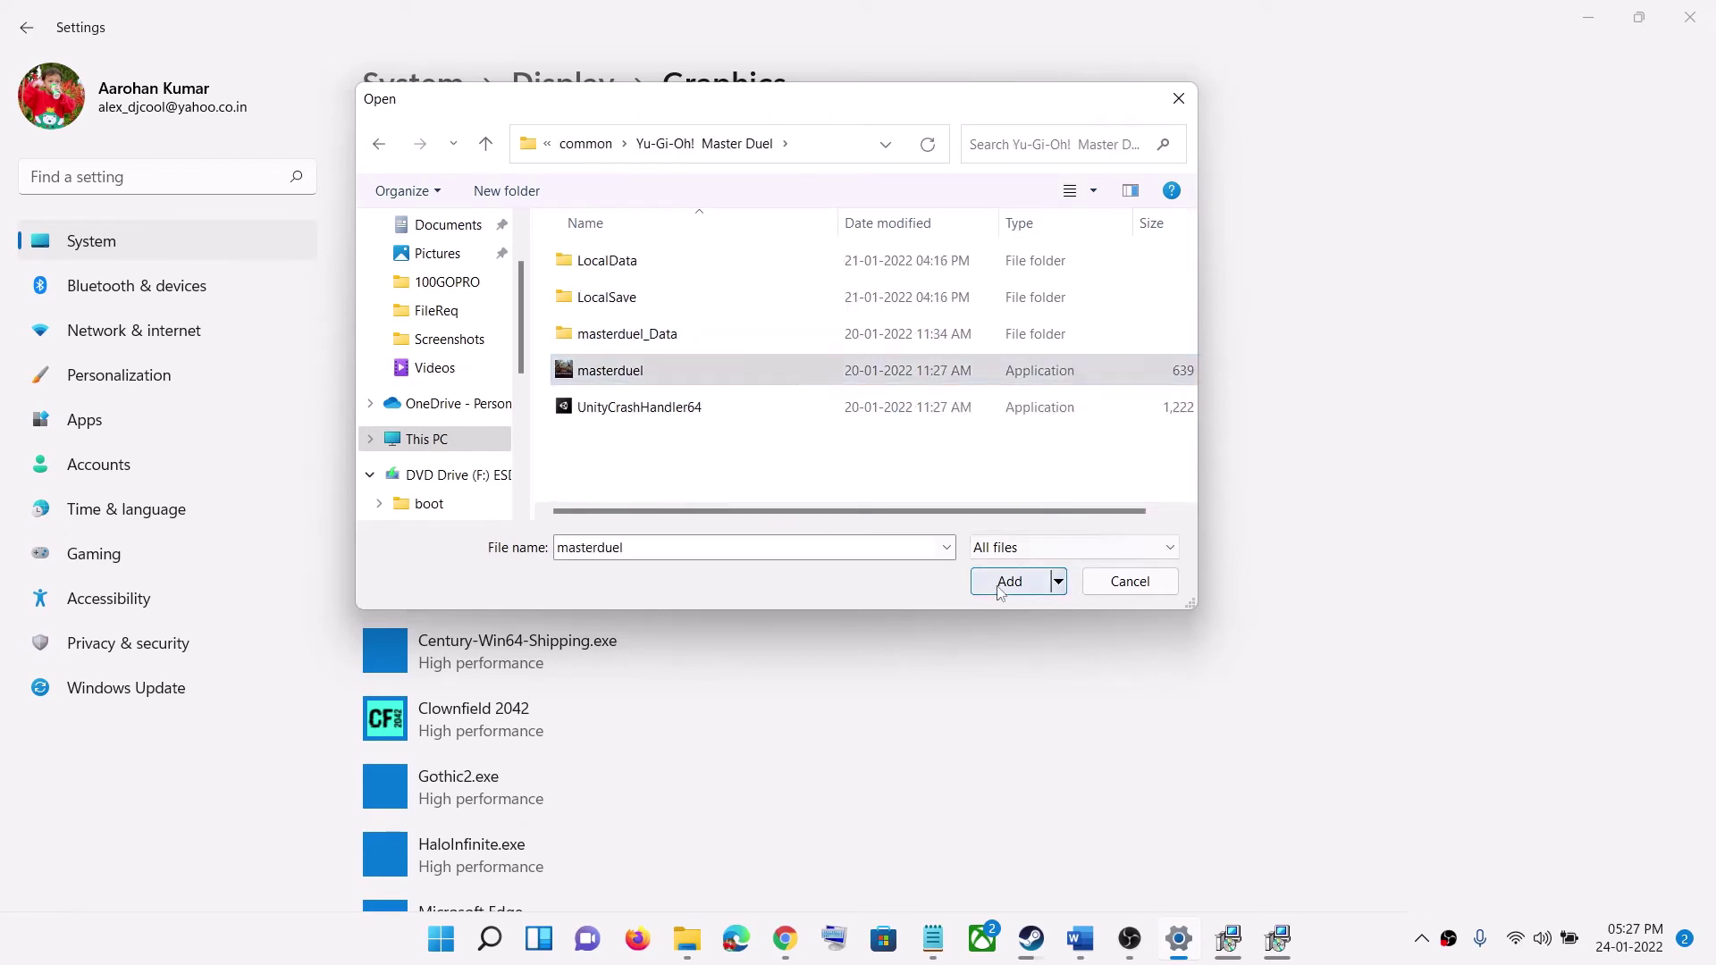
pyautogui.click(1007, 583)
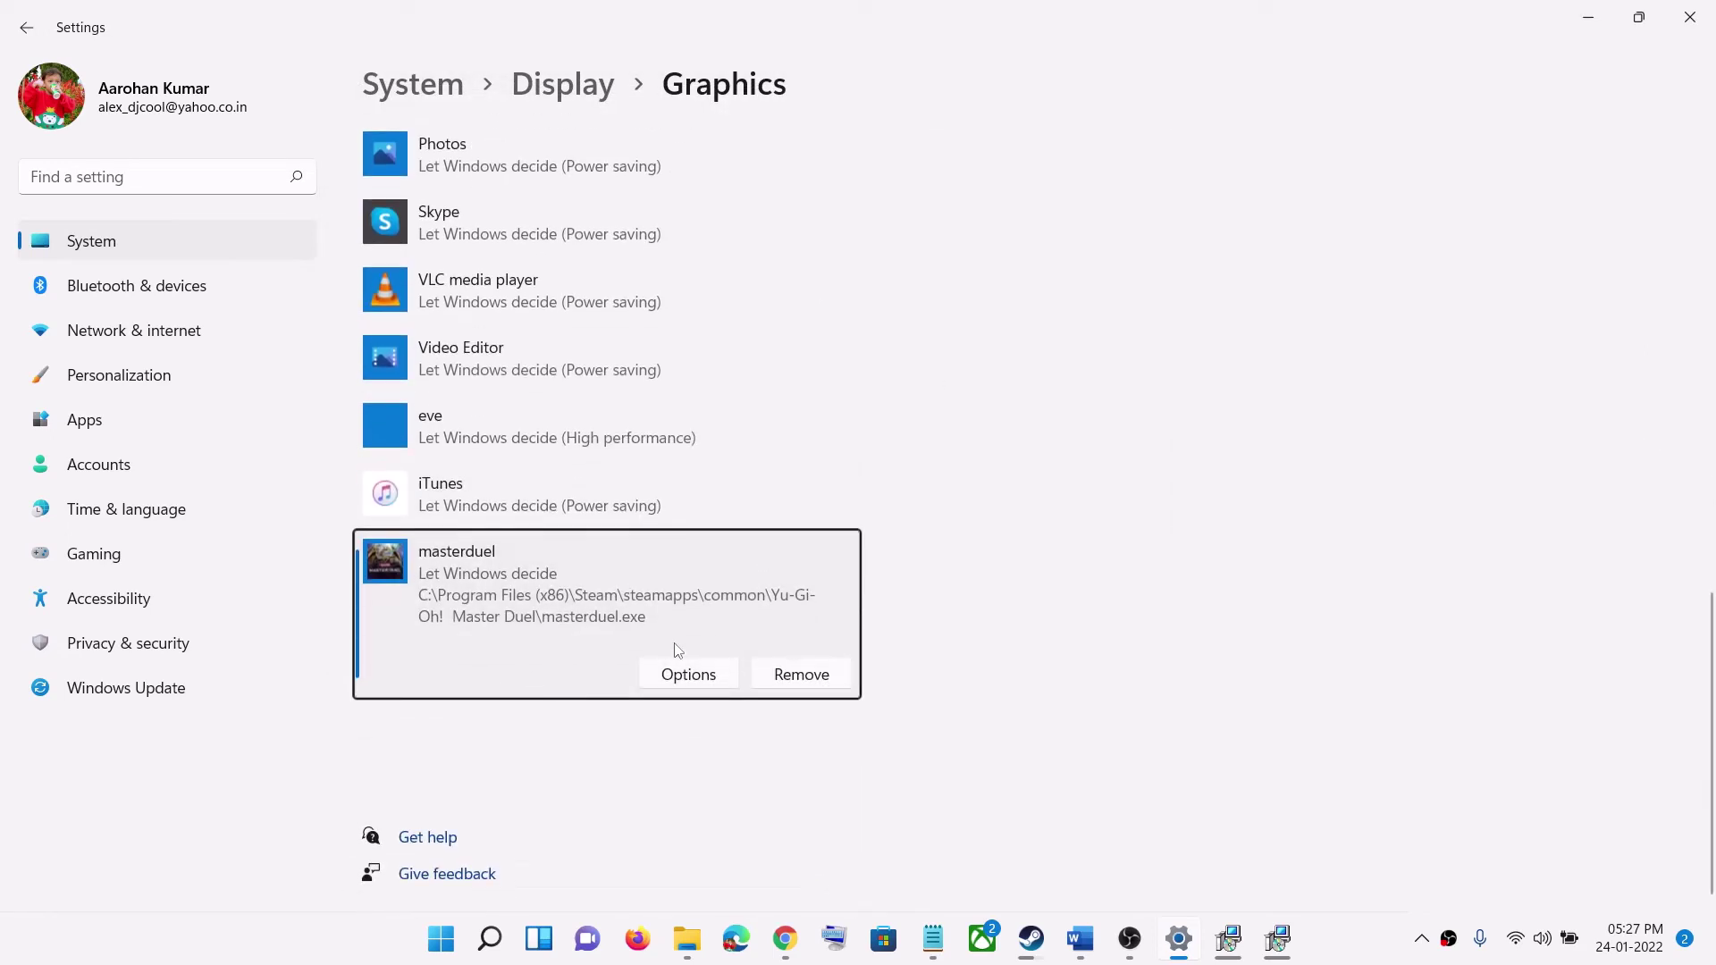
# Step: Set masterduel's graphics preference to High performance and save it
pyautogui.click(691, 675)
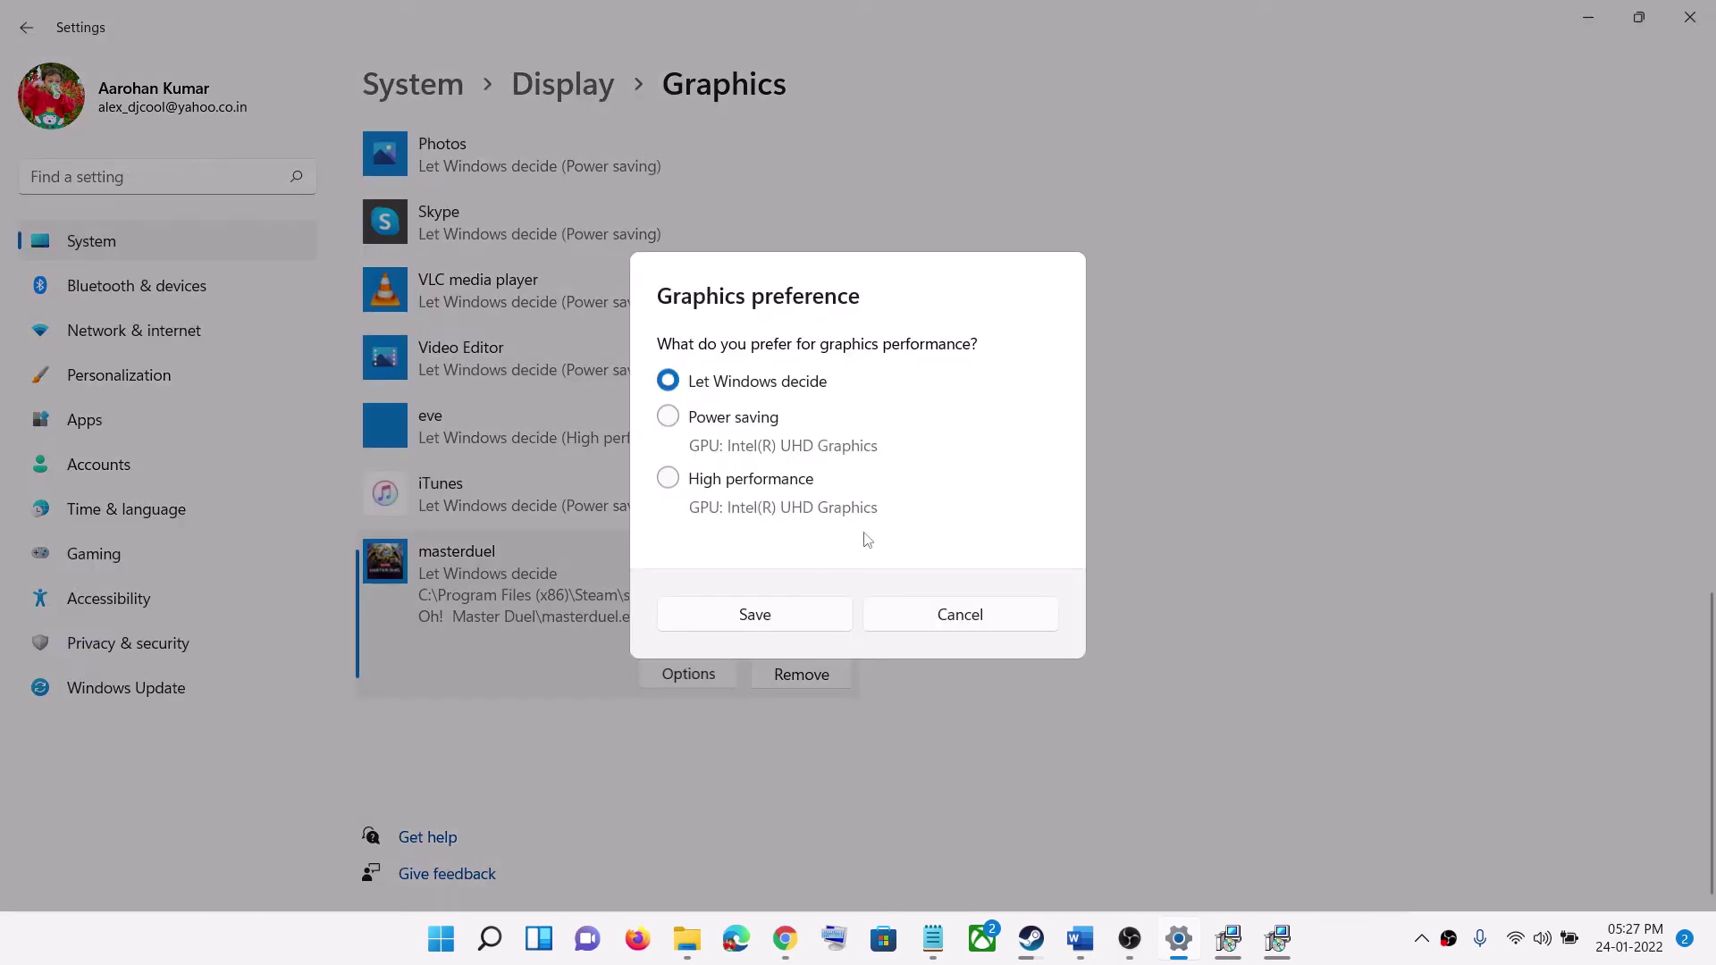
pyautogui.click(718, 484)
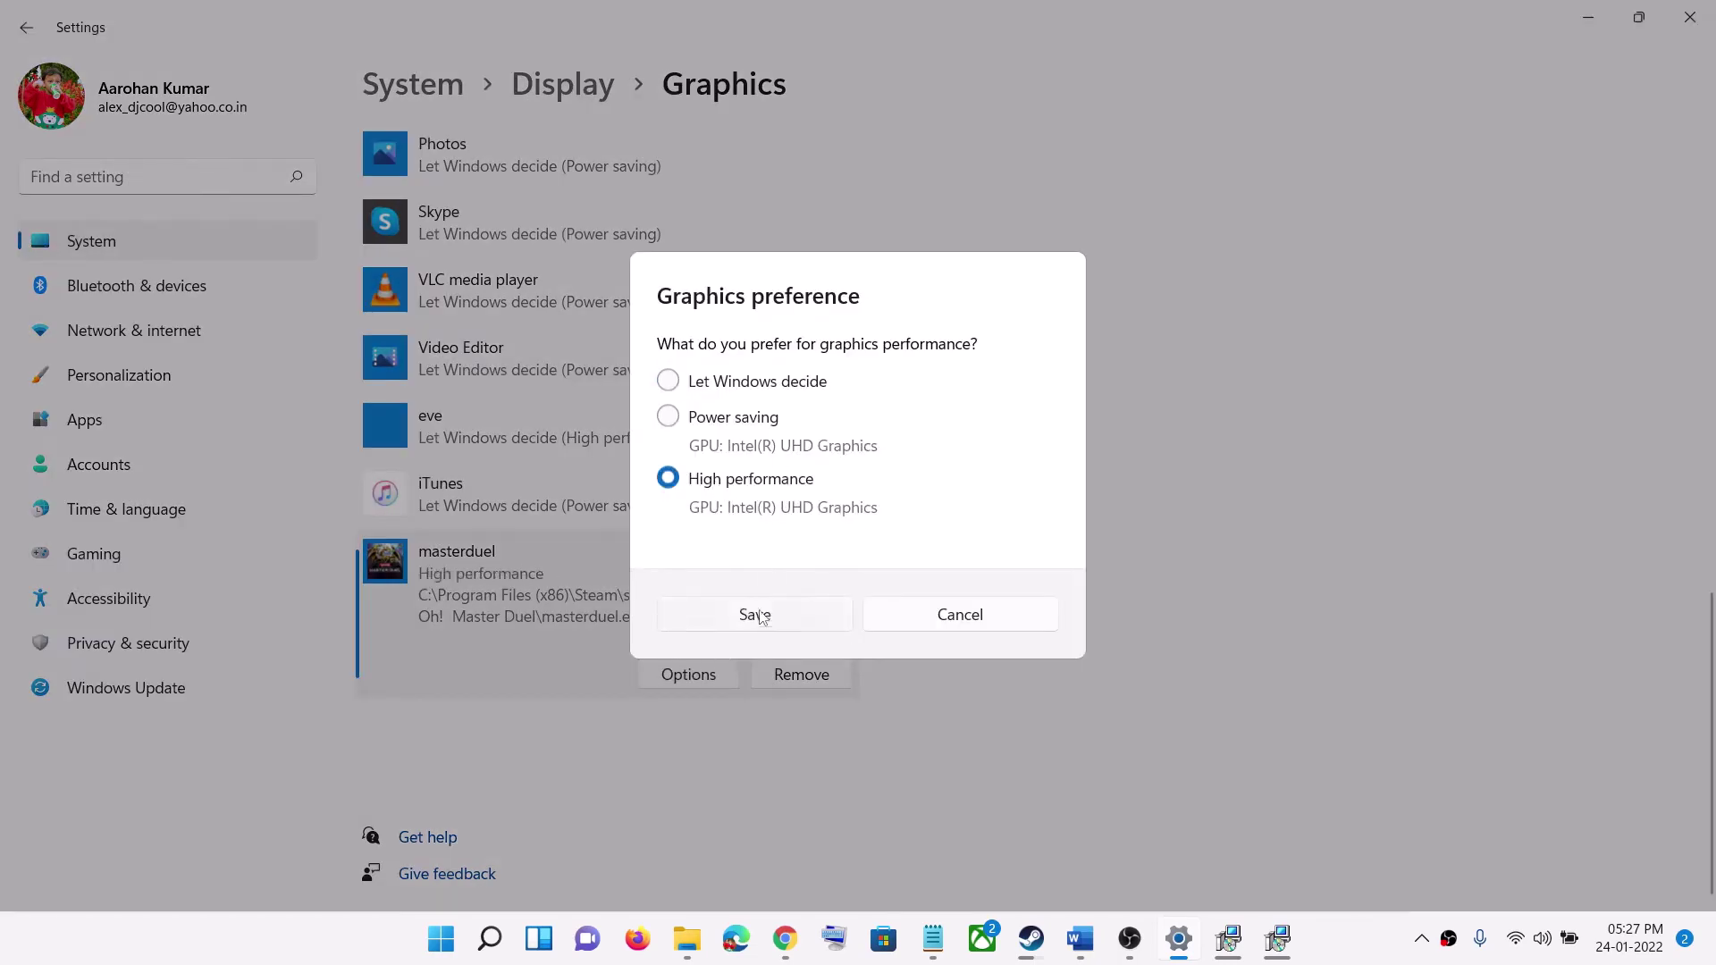
pyautogui.click(755, 615)
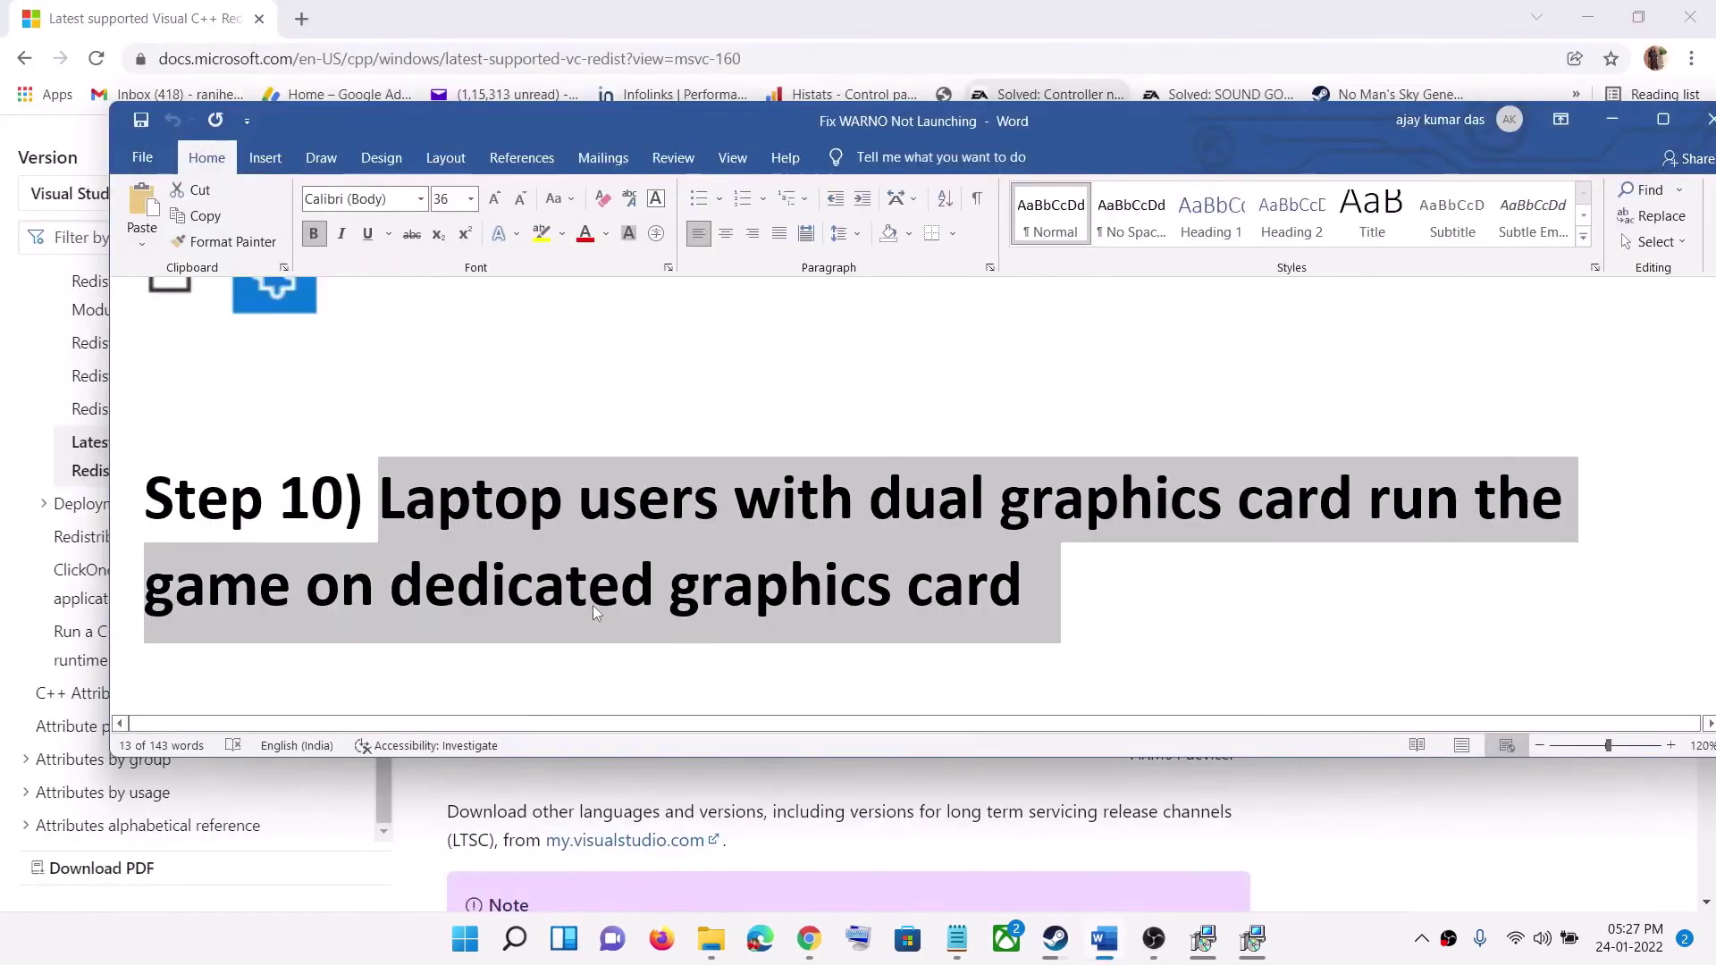
pyautogui.scroll(-3, 594, 613)
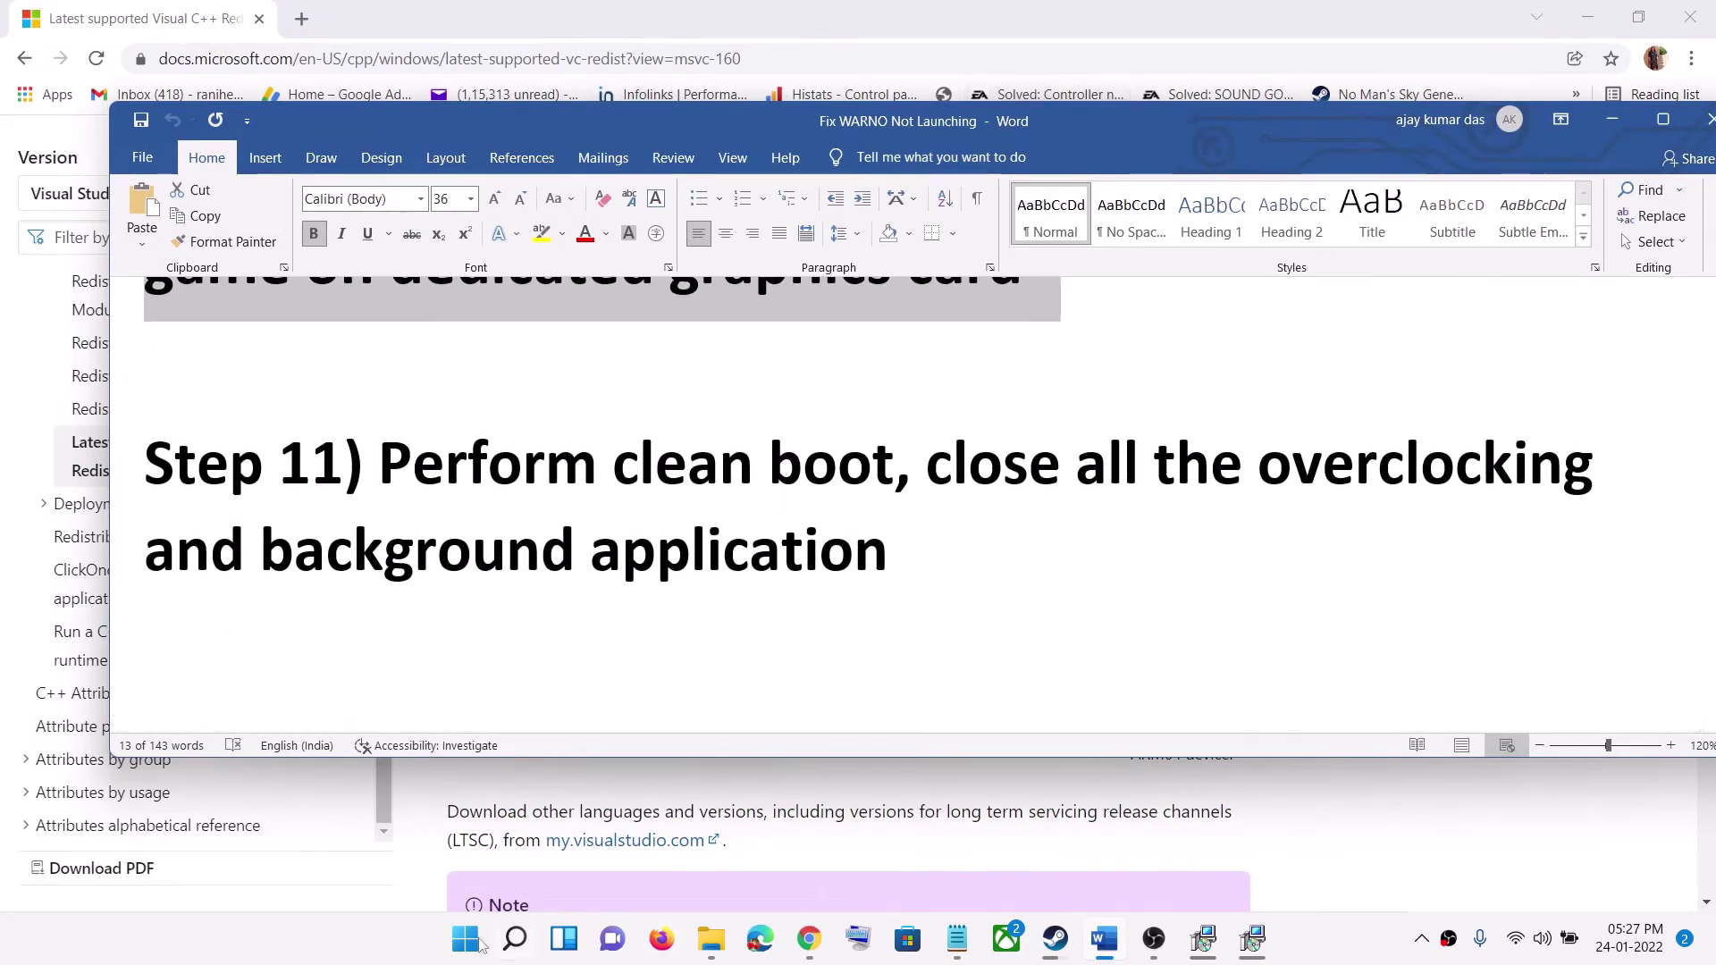
# Step: Launch System Configuration, hide all Microsoft services on the Services tab, and confirm with OK
pyautogui.click(471, 943)
pyautogui.write('system')
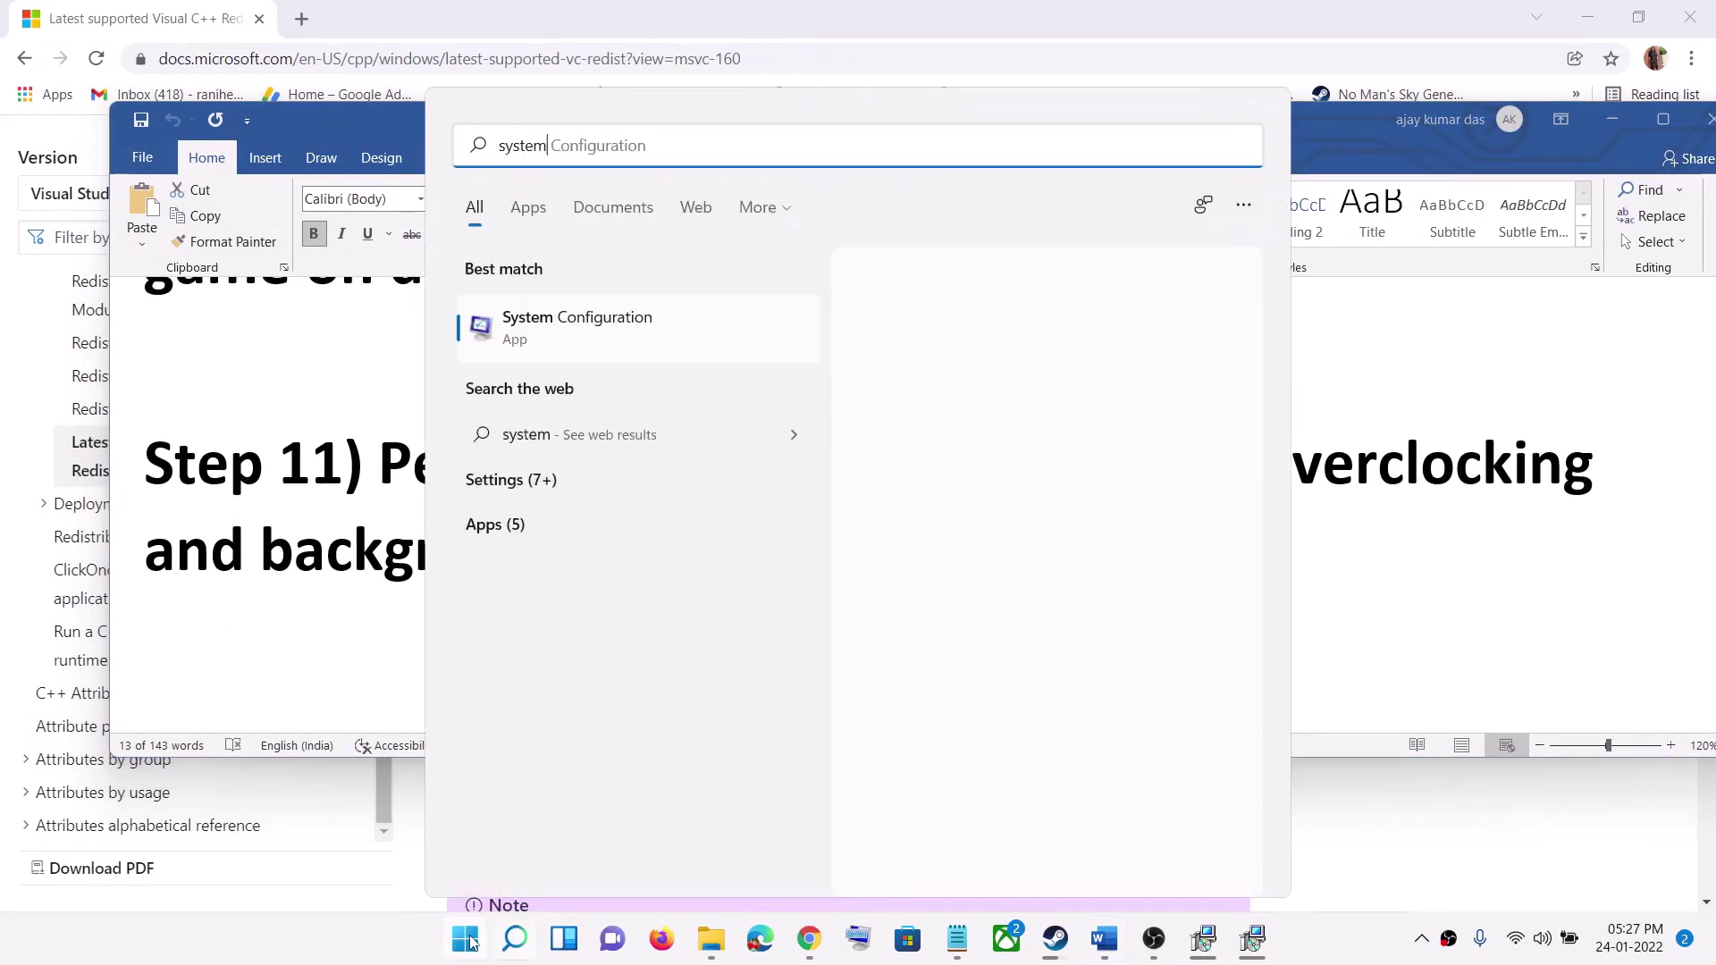
pyautogui.write(' configuration')
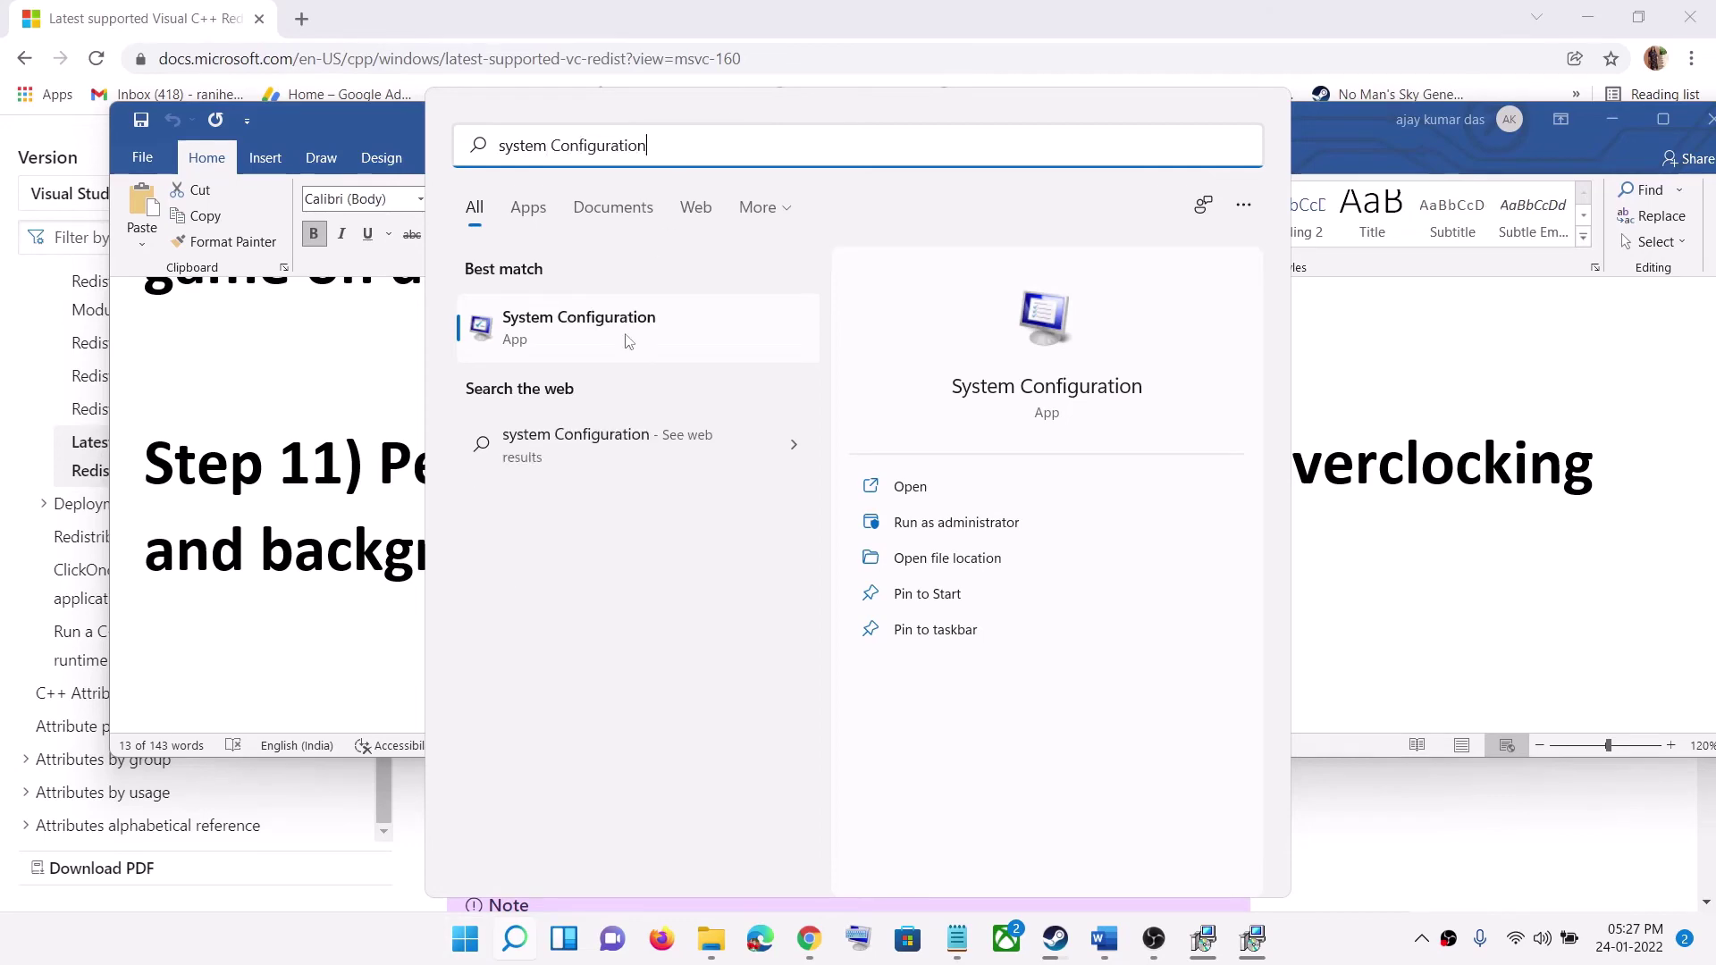
pyautogui.press('Return')
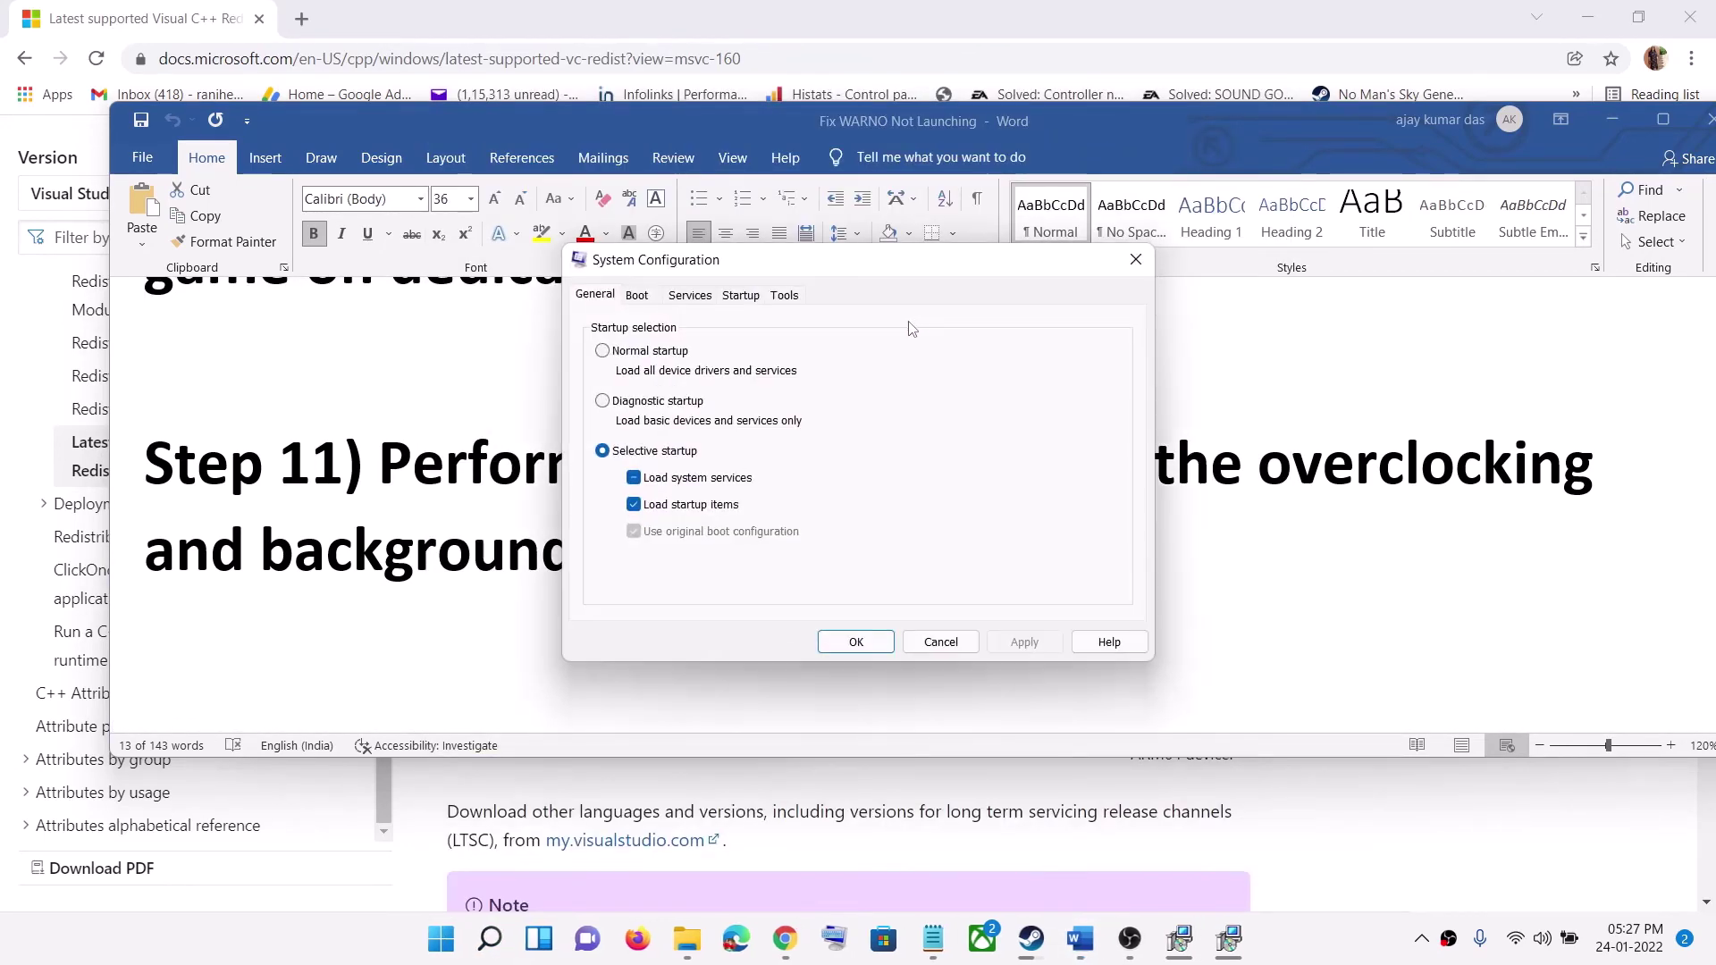
pyautogui.click(689, 296)
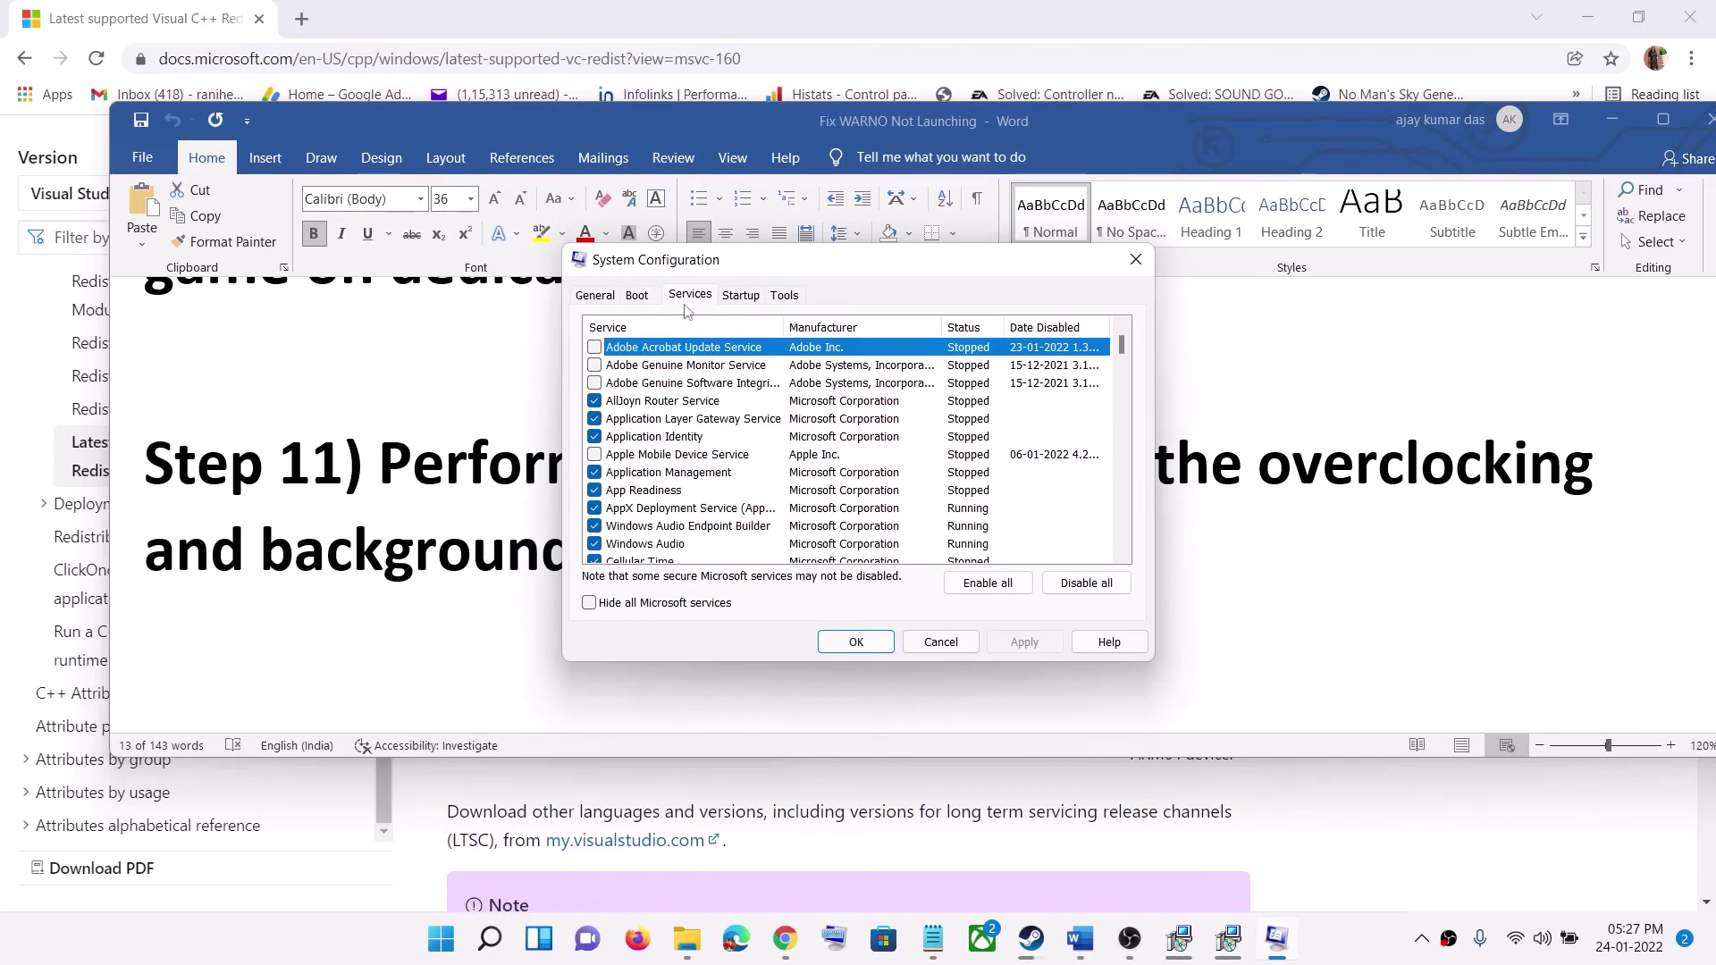
pyautogui.click(589, 603)
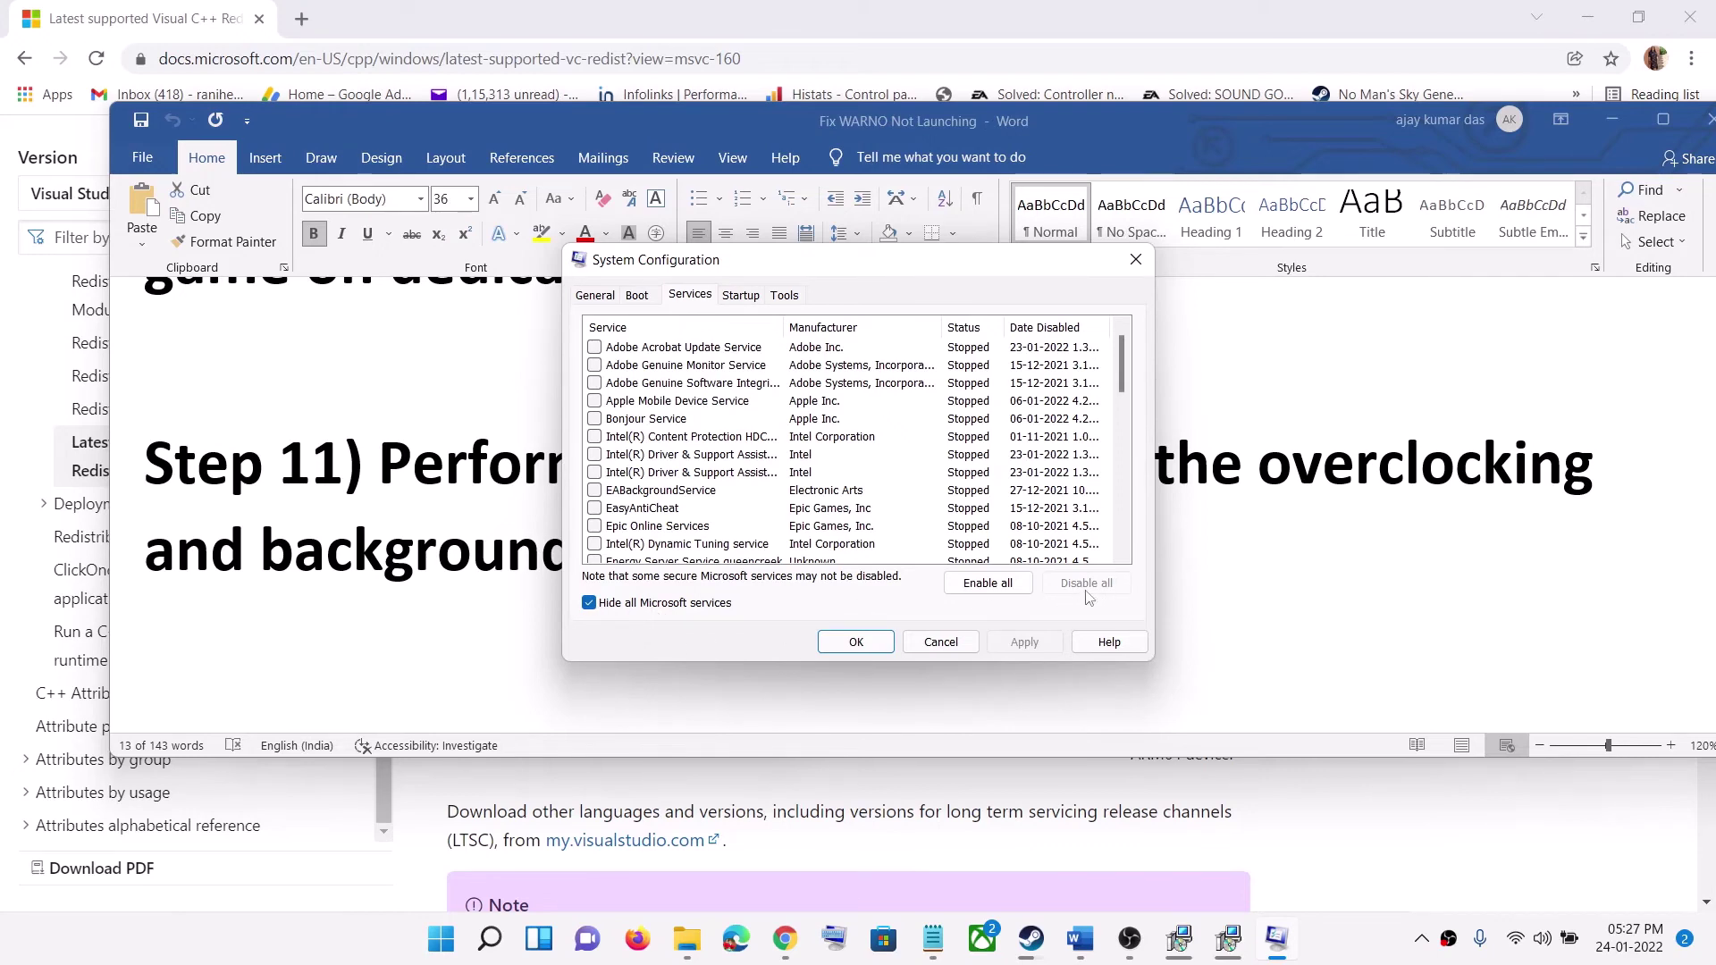
pyautogui.click(857, 642)
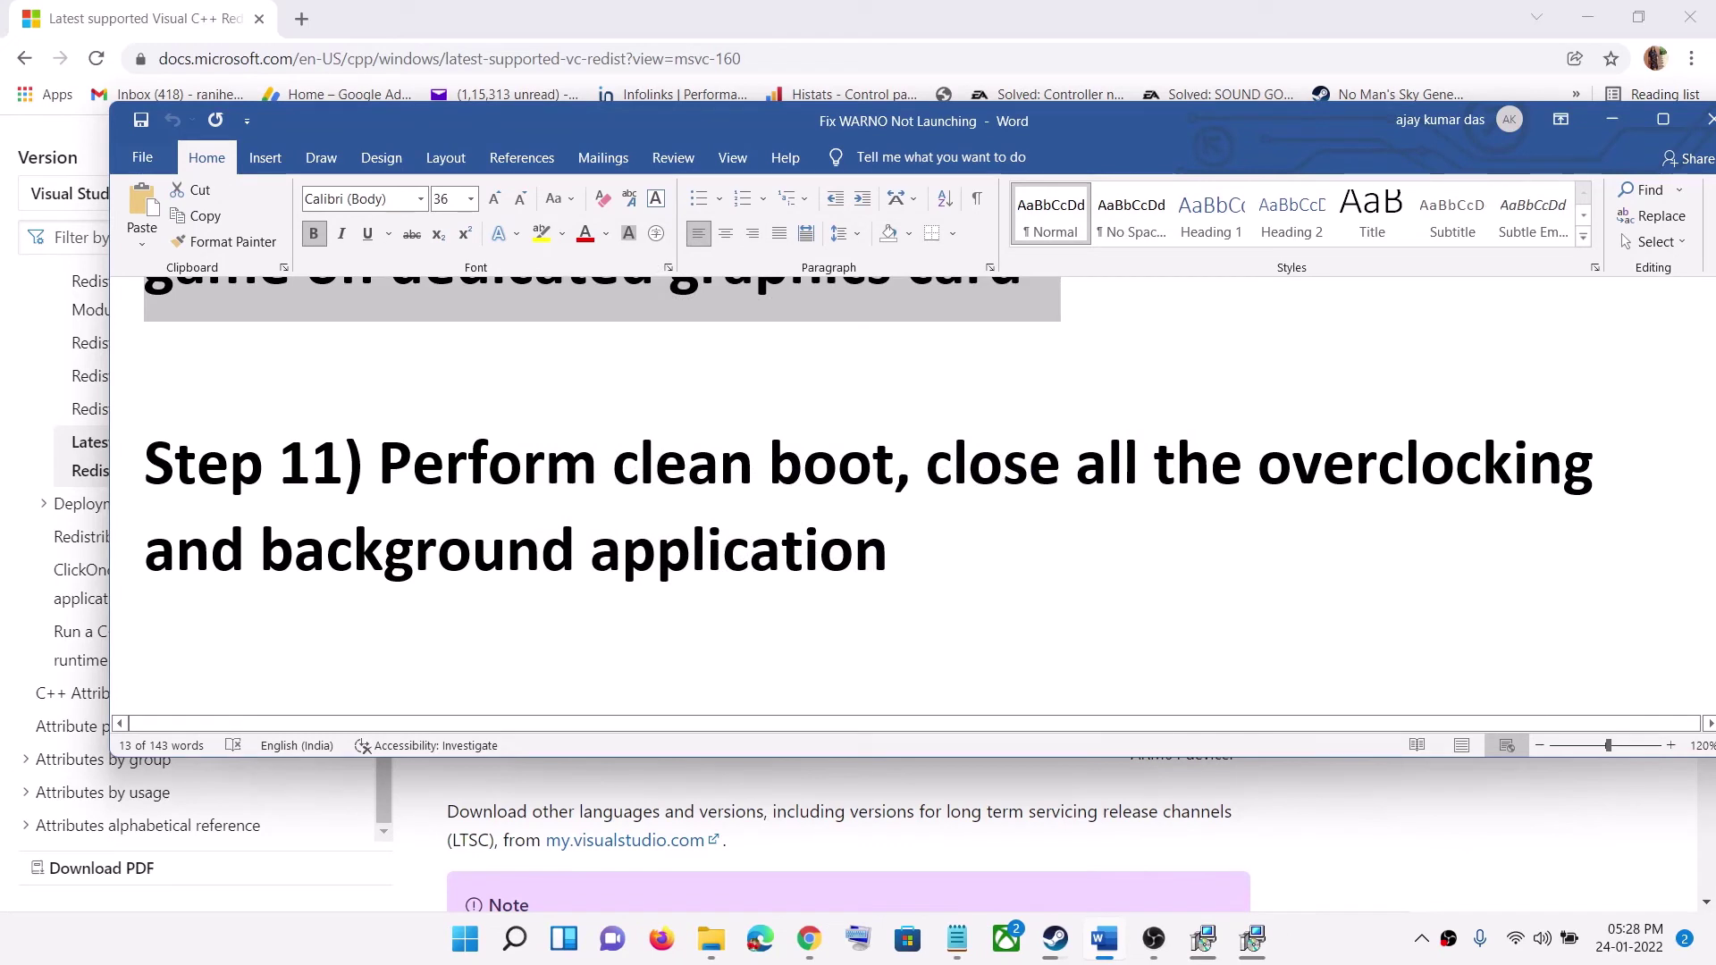
pyautogui.moveTo(925, 465); pyautogui.dragTo(1623, 466)
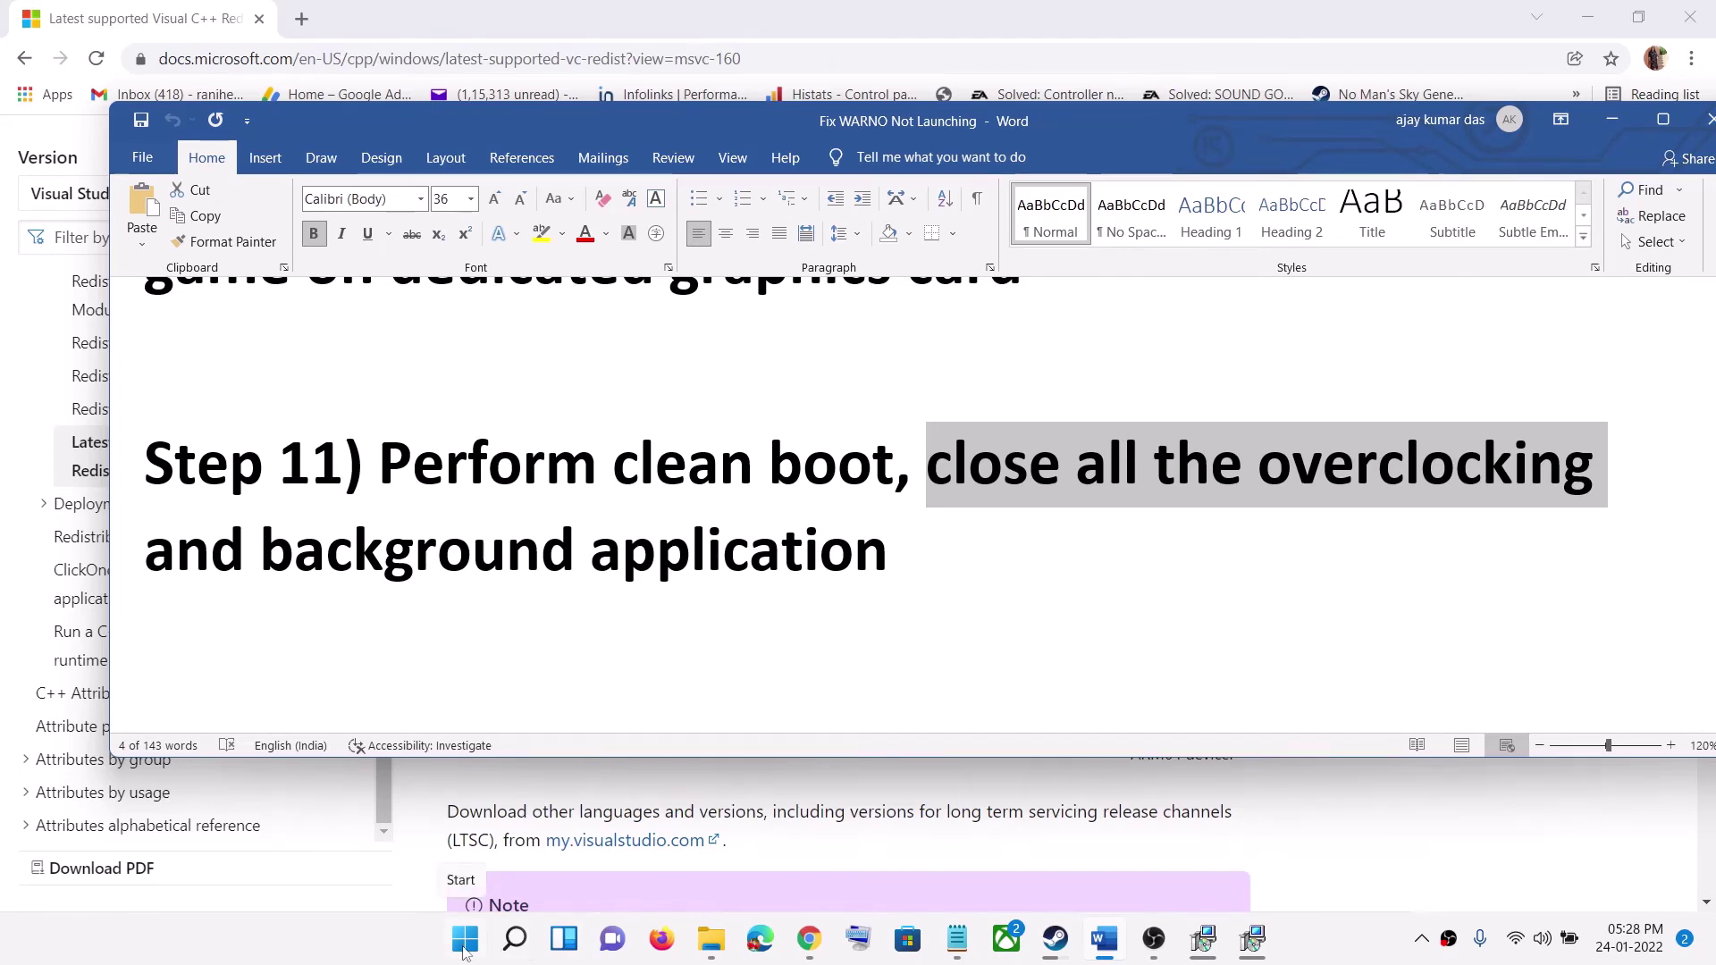
pyautogui.click(464, 940)
pyautogui.write('msi a')
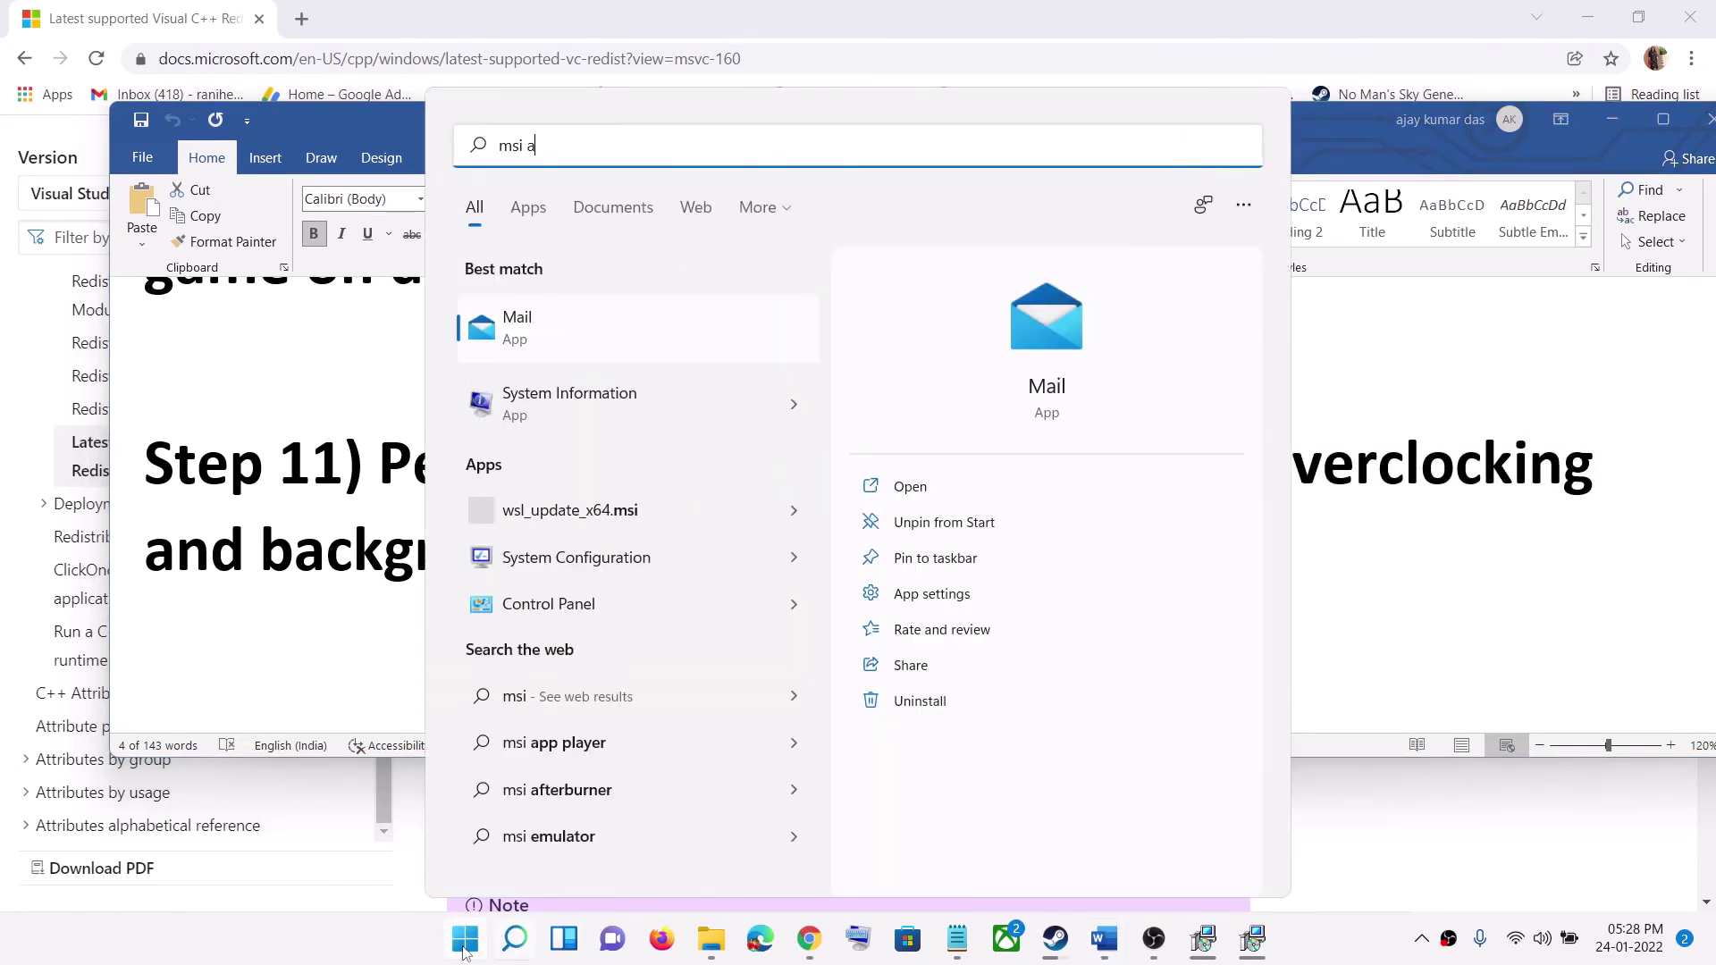
pyautogui.write('fterbur')
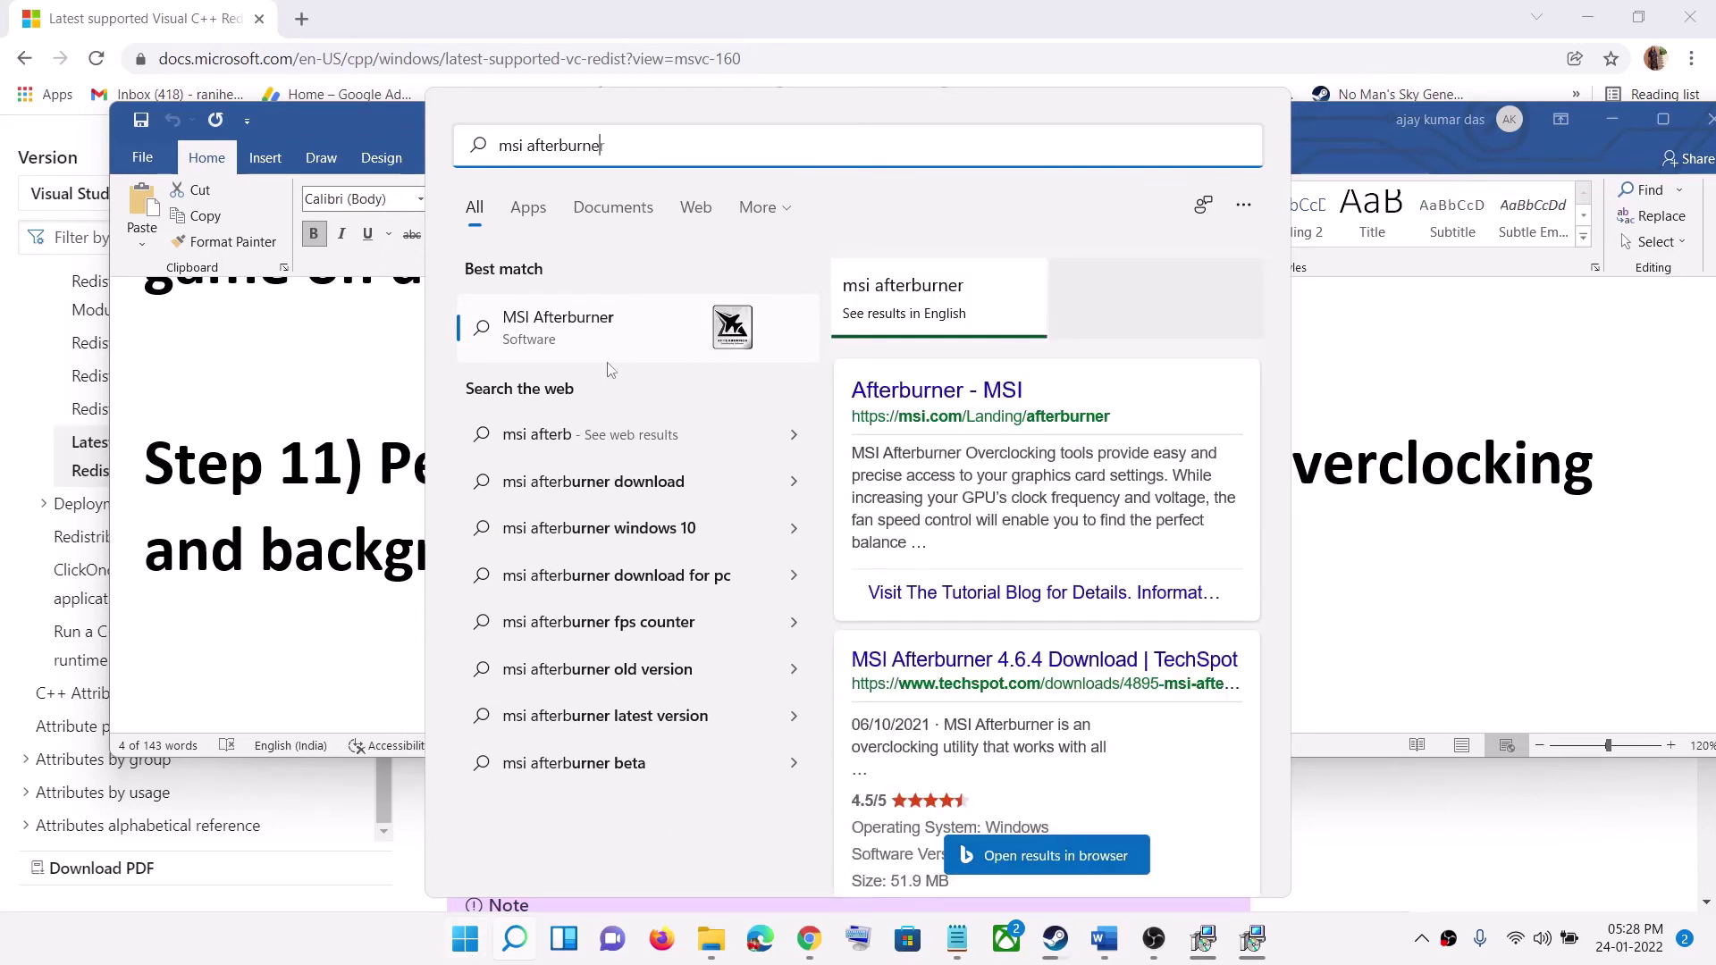
pyautogui.write('ne')
pyautogui.hotkey('ctrl', 'a')
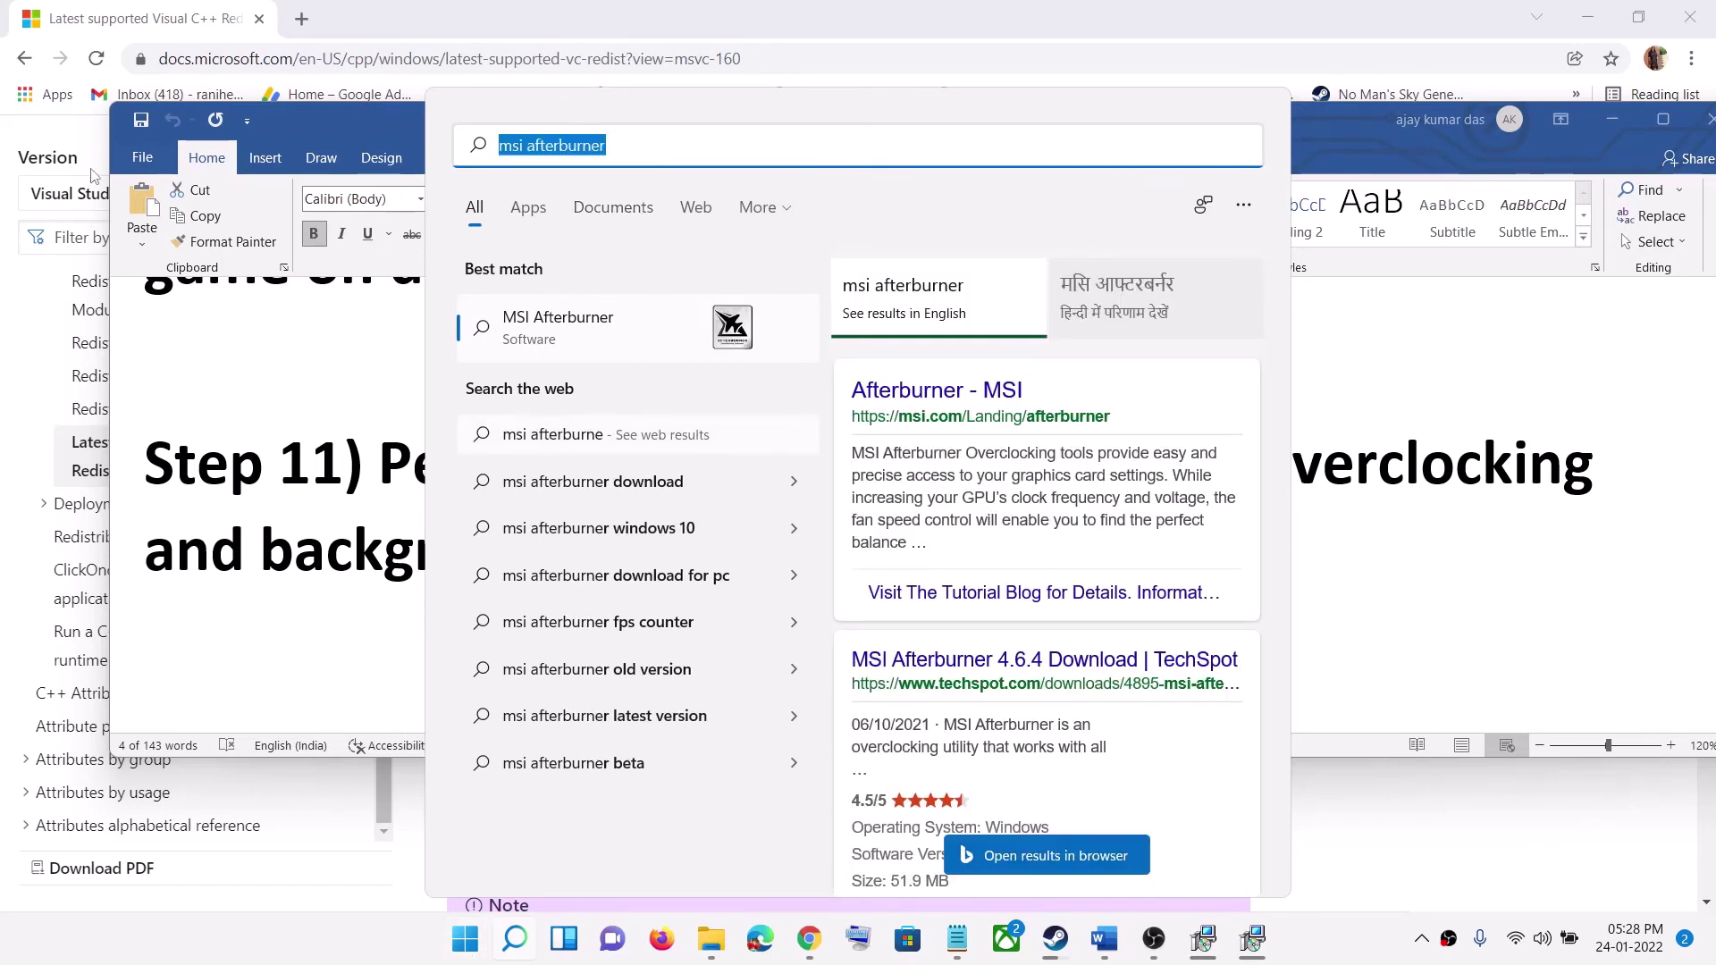
pyautogui.write('rivatuner')
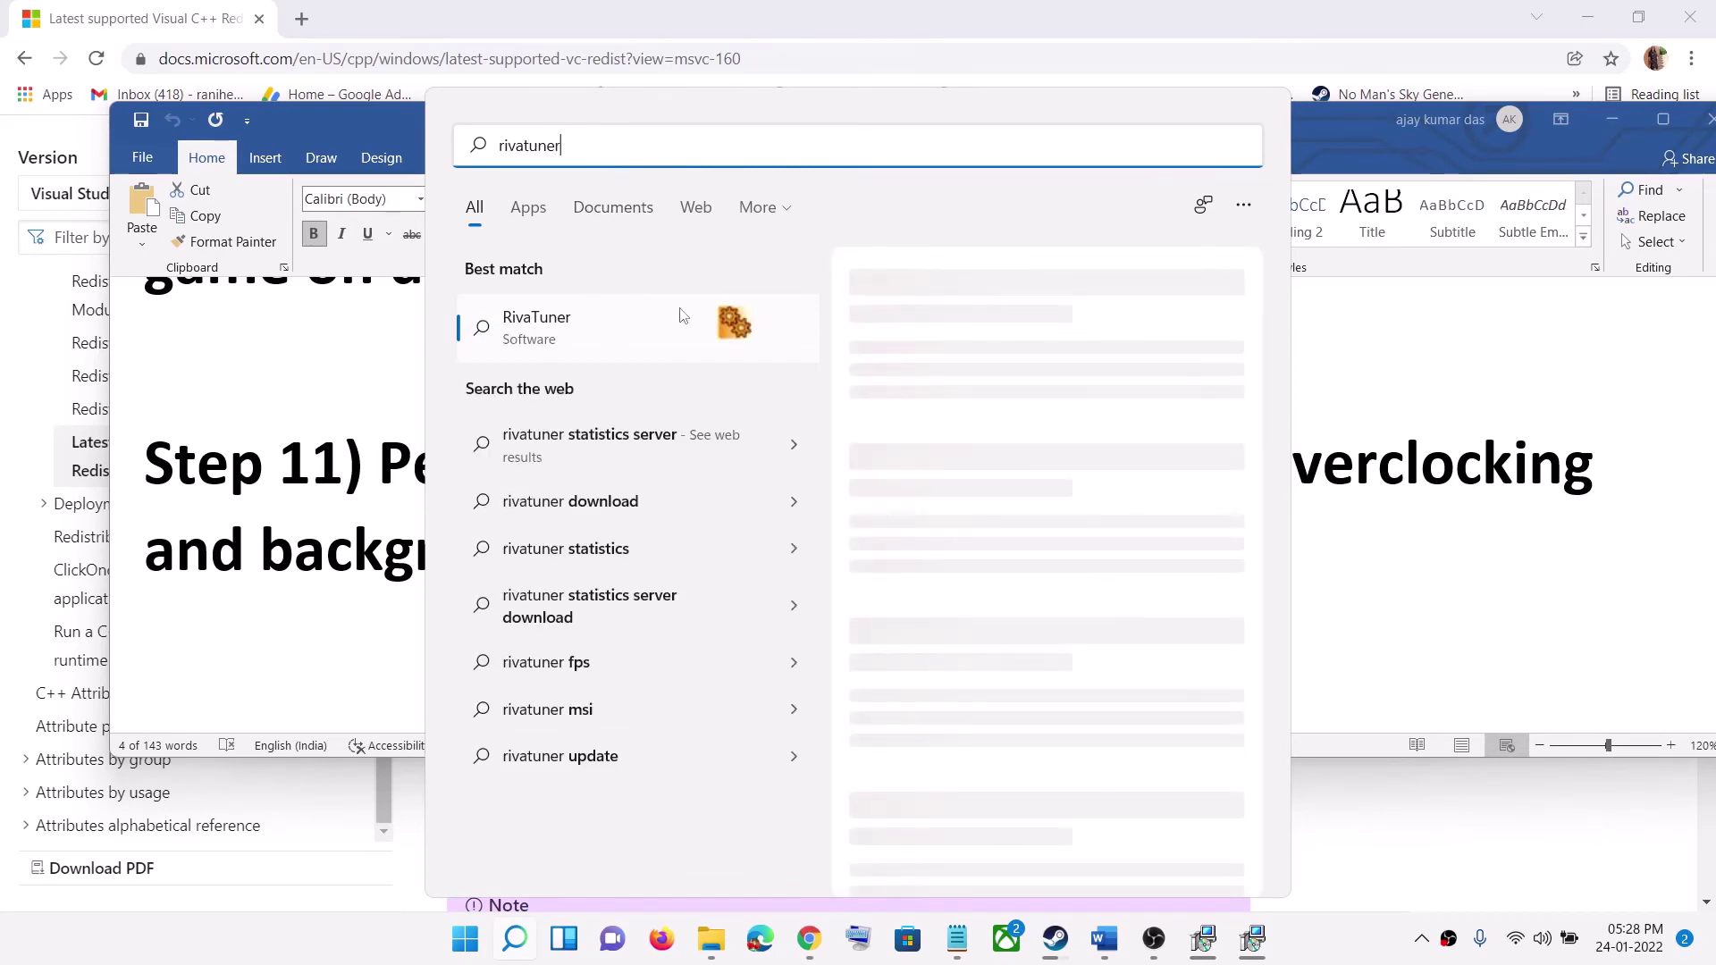
pyautogui.click(304, 534)
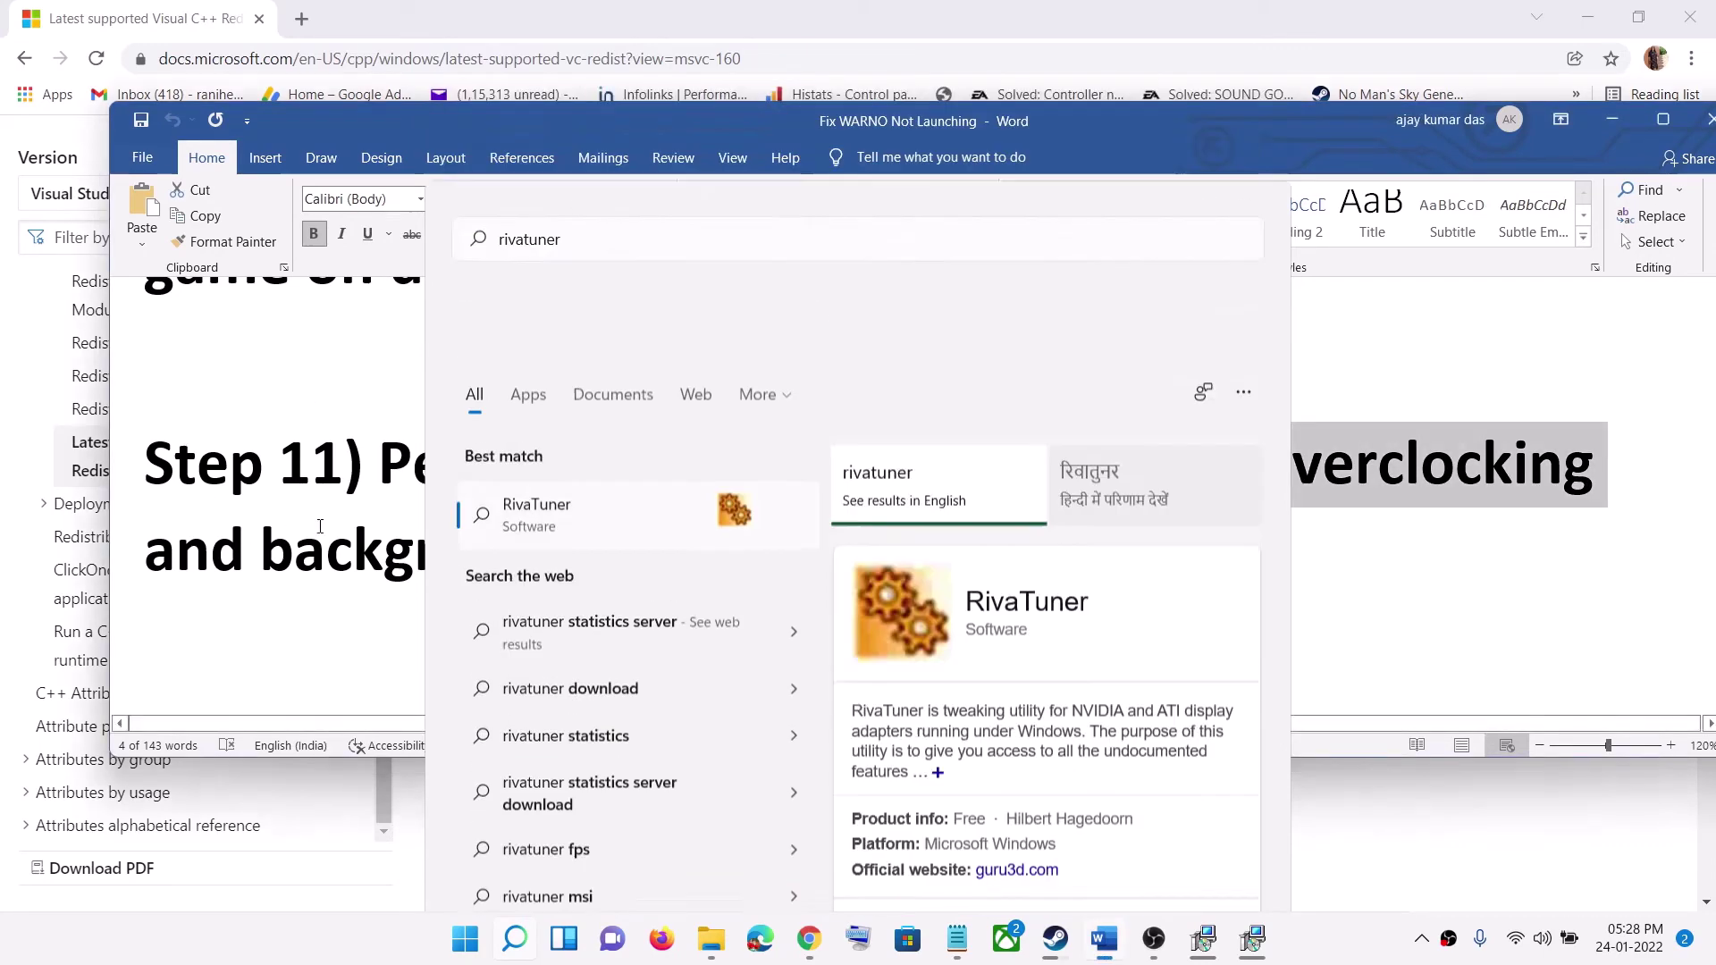
pyautogui.click(1108, 461)
pyautogui.moveTo(929, 465); pyautogui.dragTo(385, 554)
pyautogui.click(384, 549)
pyautogui.moveTo(261, 550); pyautogui.dragTo(887, 541)
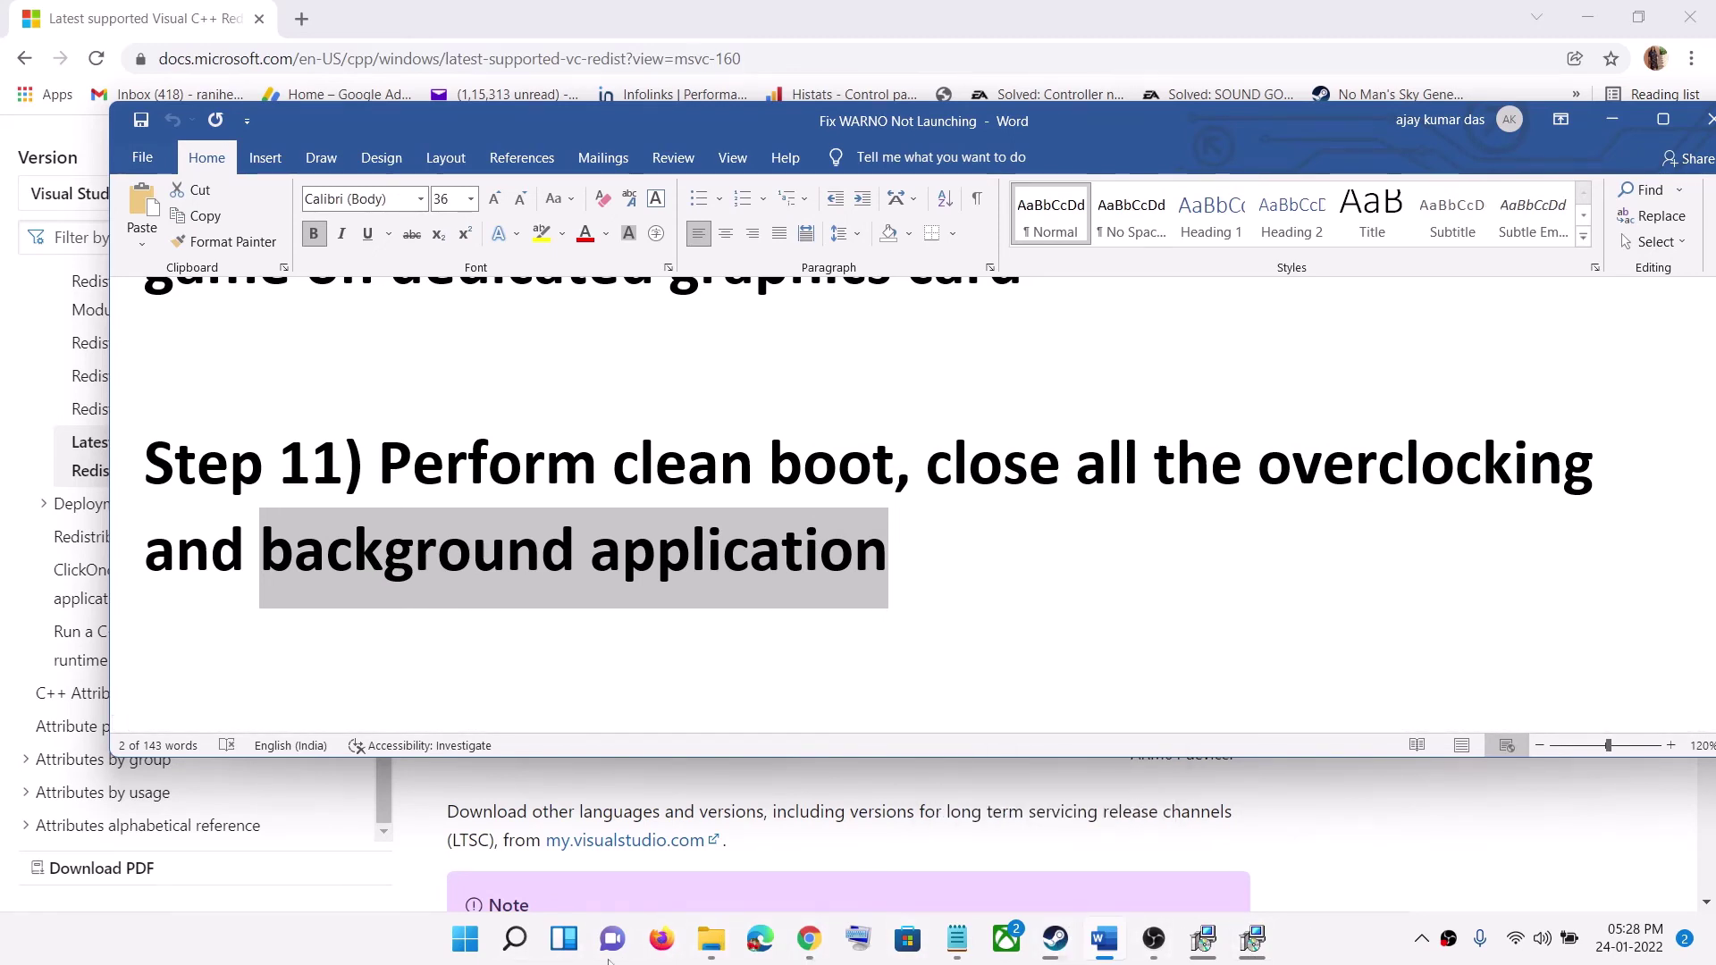
# Step: Highlight Step 12's text on launching the game in Windowed mode with lower graphics settings
pyautogui.click(954, 563)
pyautogui.scroll(-3, 858, 554)
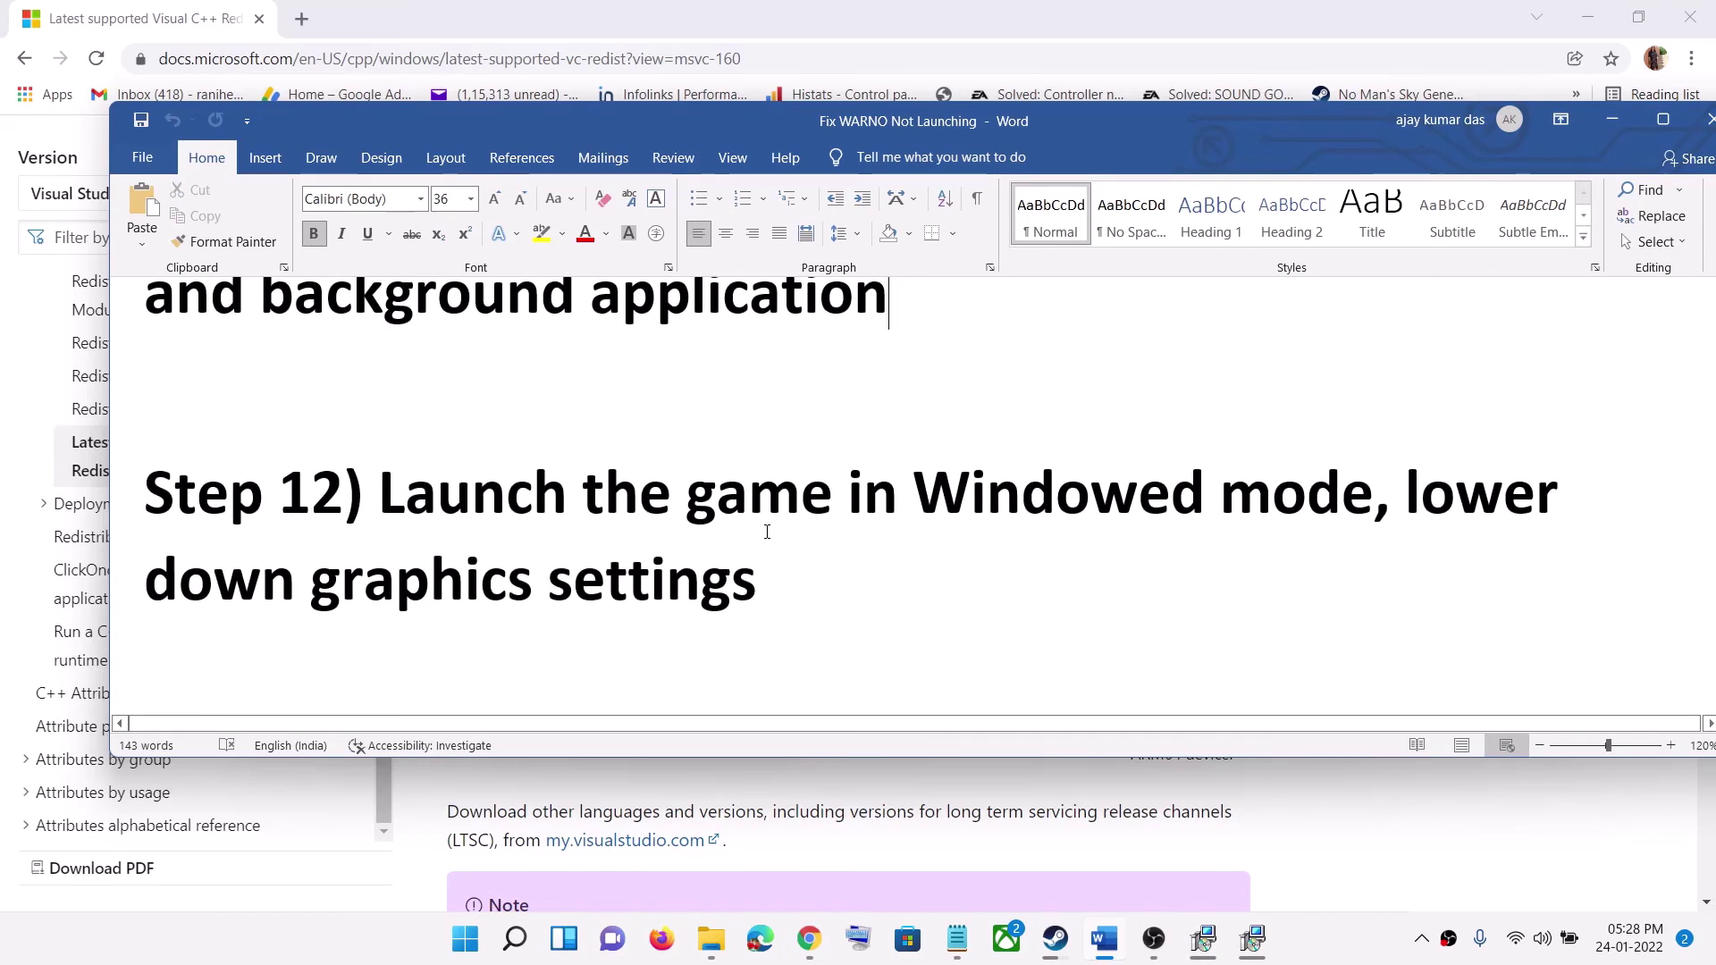
pyautogui.moveTo(380, 494); pyautogui.dragTo(1373, 493)
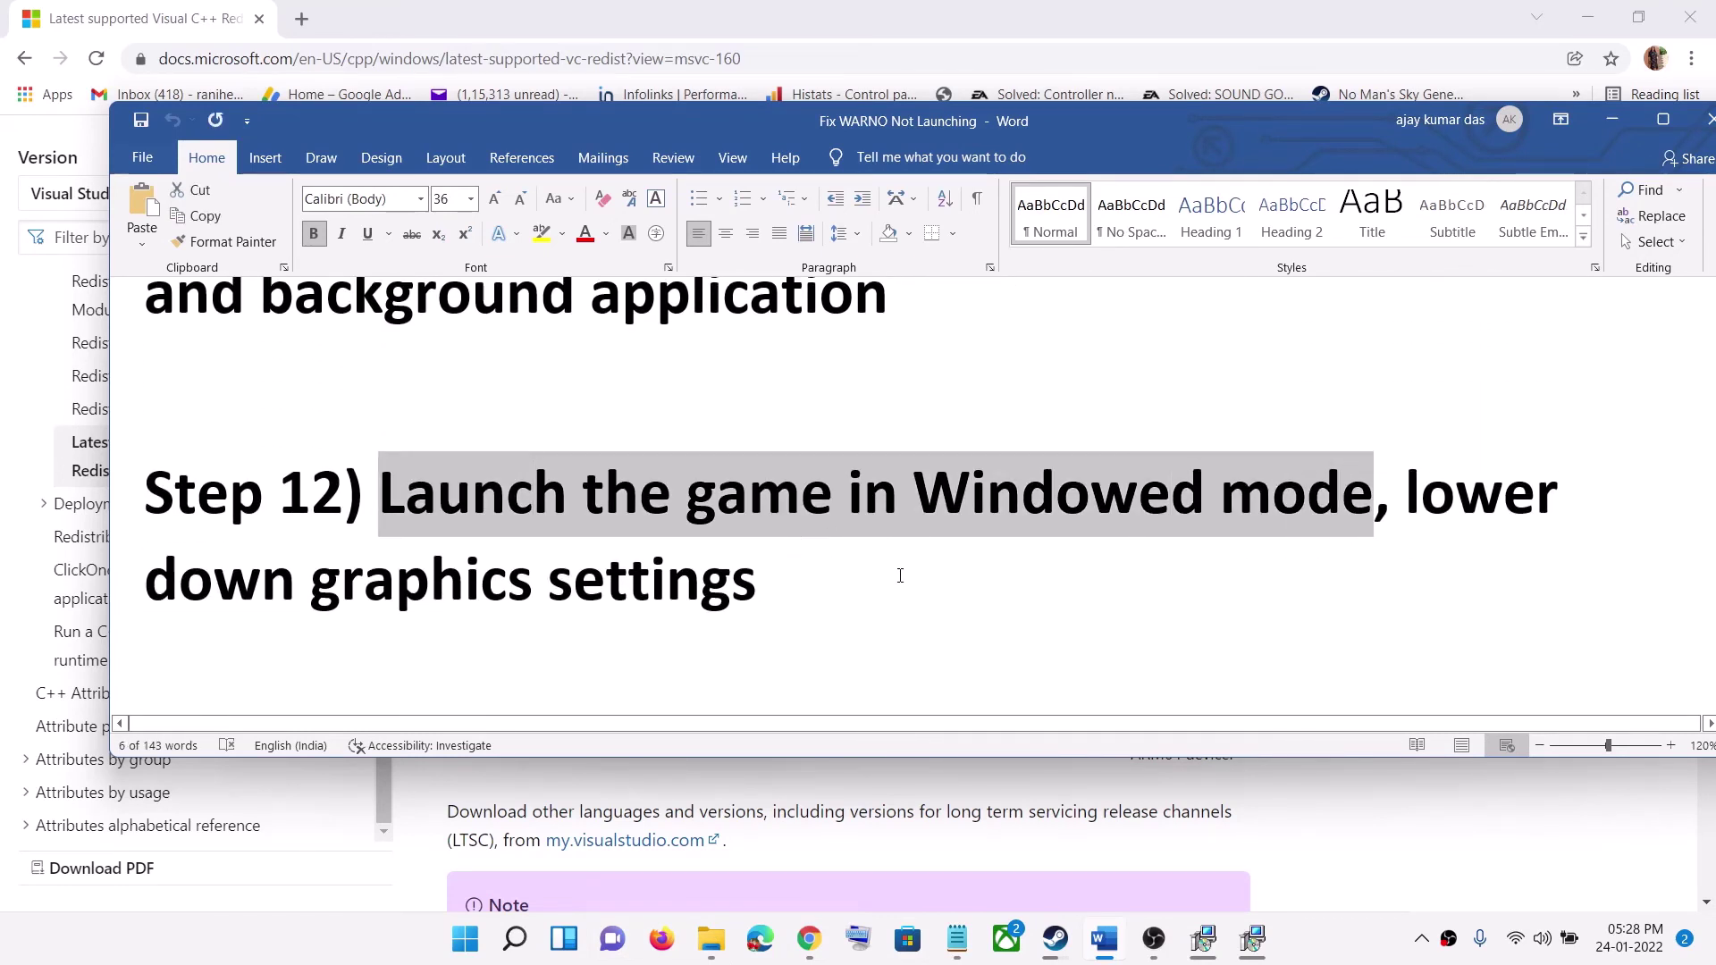
pyautogui.click(544, 518)
pyautogui.moveTo(583, 494); pyautogui.dragTo(765, 586)
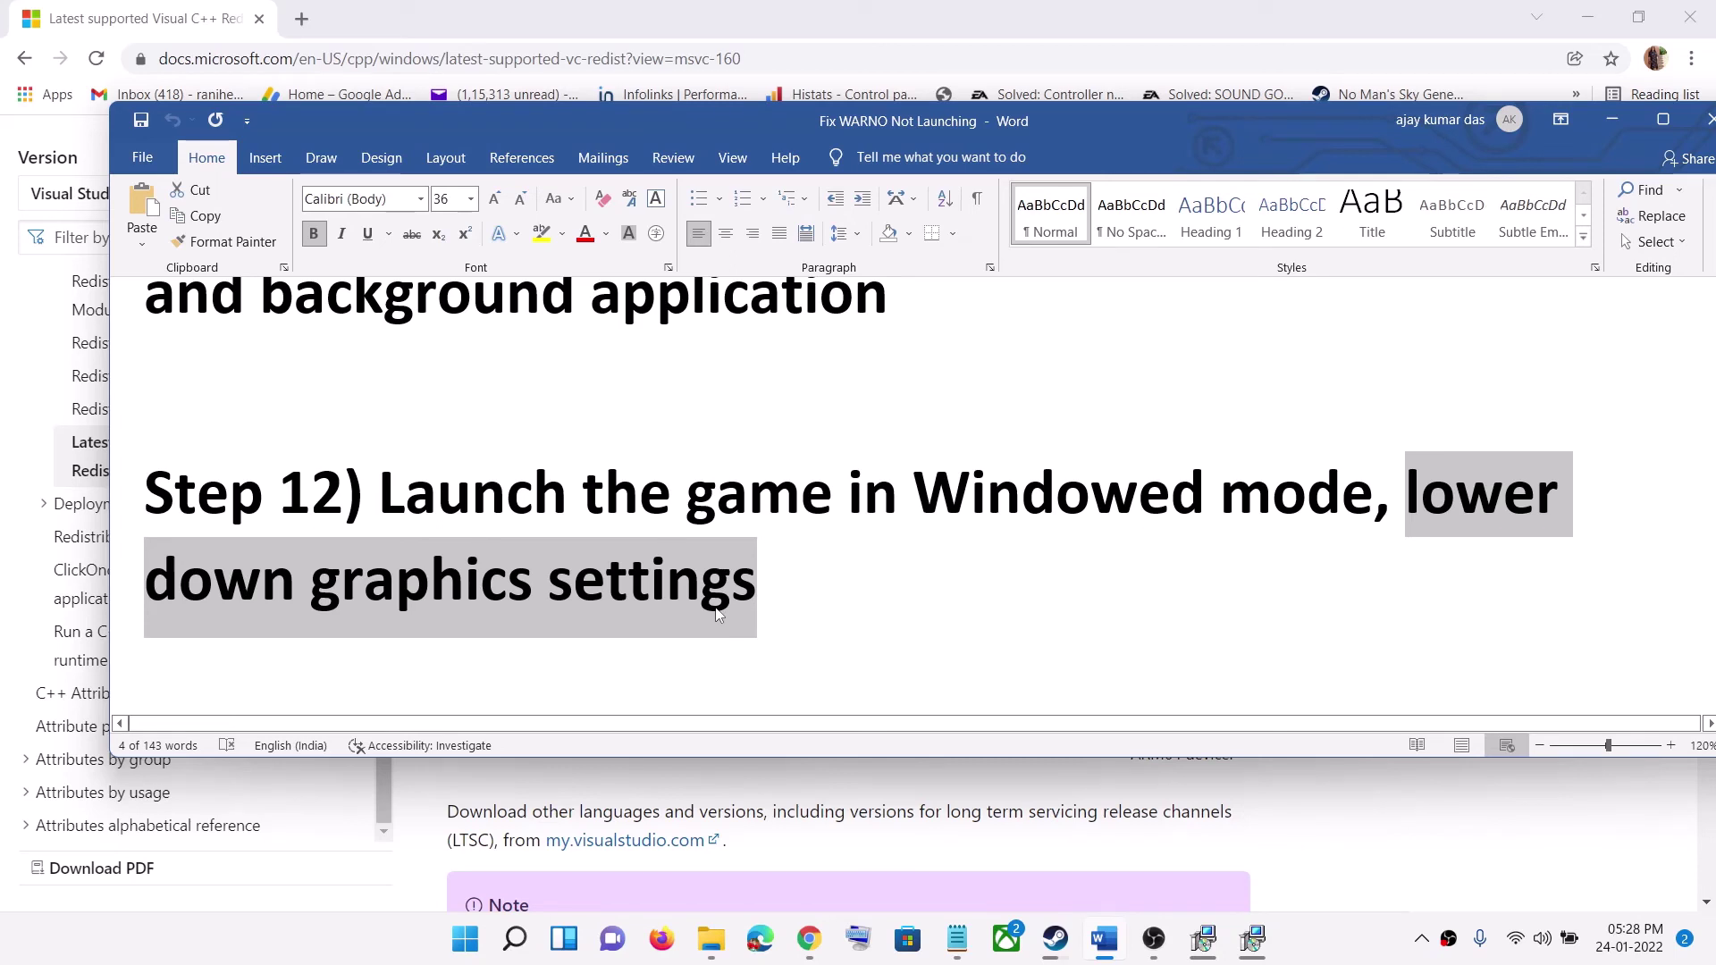
pyautogui.click(776, 584)
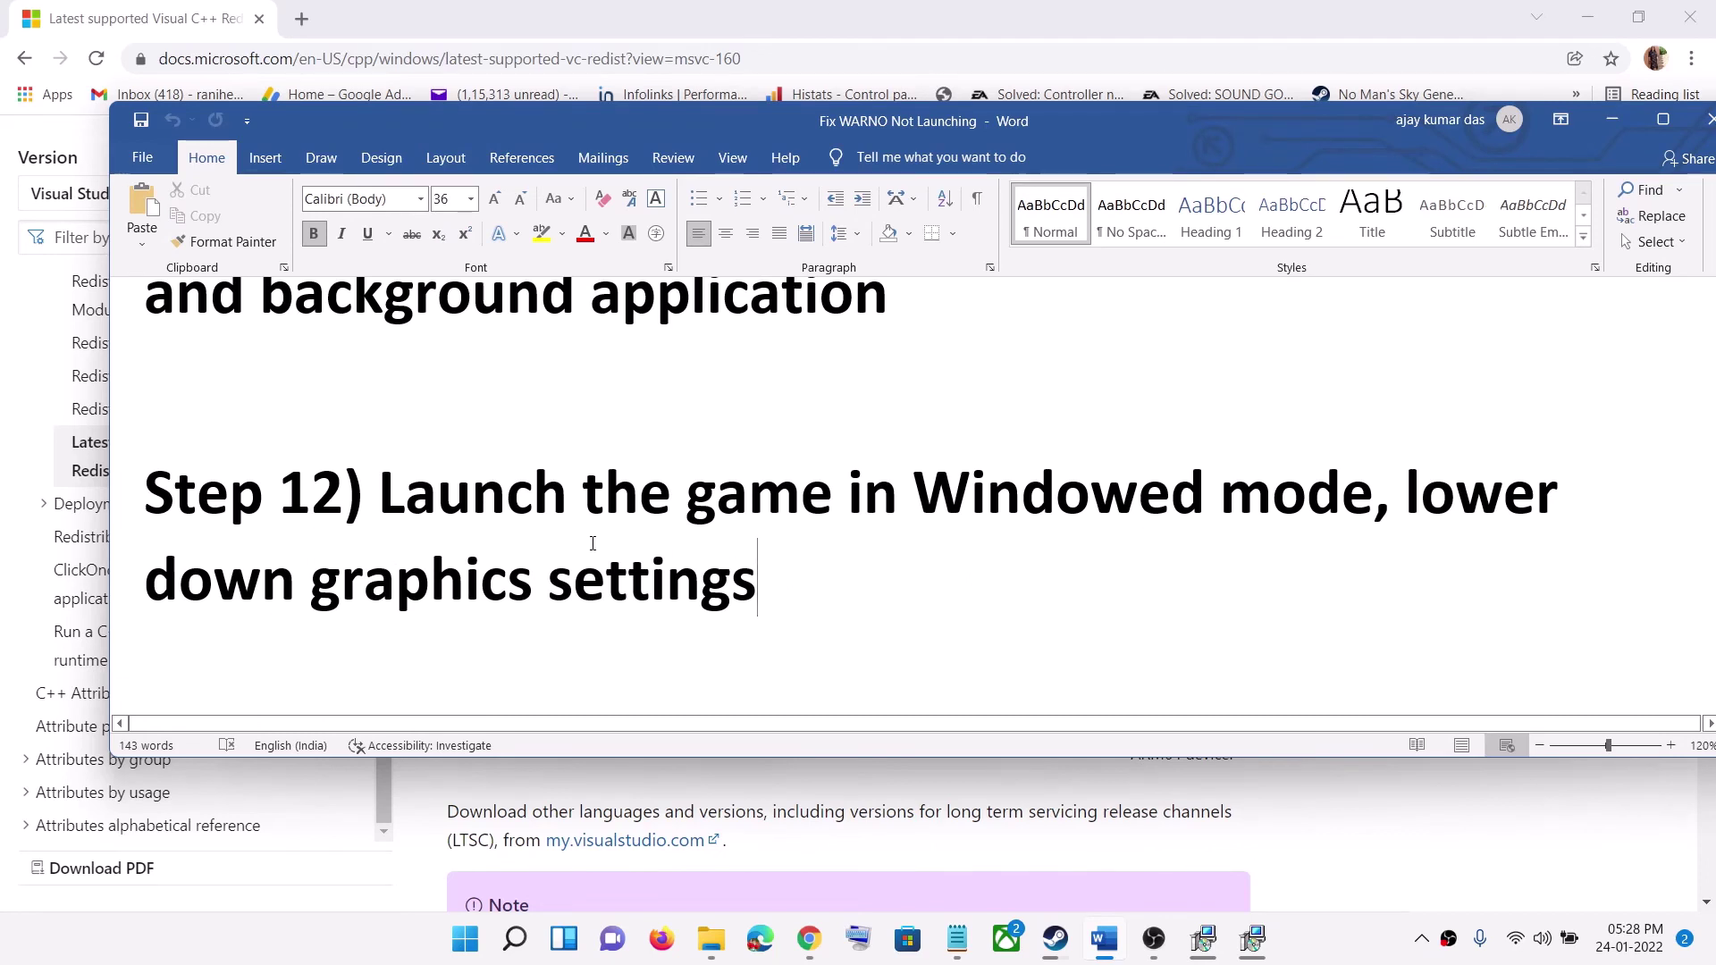
pyautogui.moveTo(787, 581); pyautogui.dragTo(147, 496)
pyautogui.keyDown('shift'); pyautogui.click(582, 493); pyautogui.keyUp('shift')
# Step: Highlight Step 13's 'Uninstall and reinstall the game to' text, then switch to the Steam library
pyautogui.scroll(-4, 726, 597)
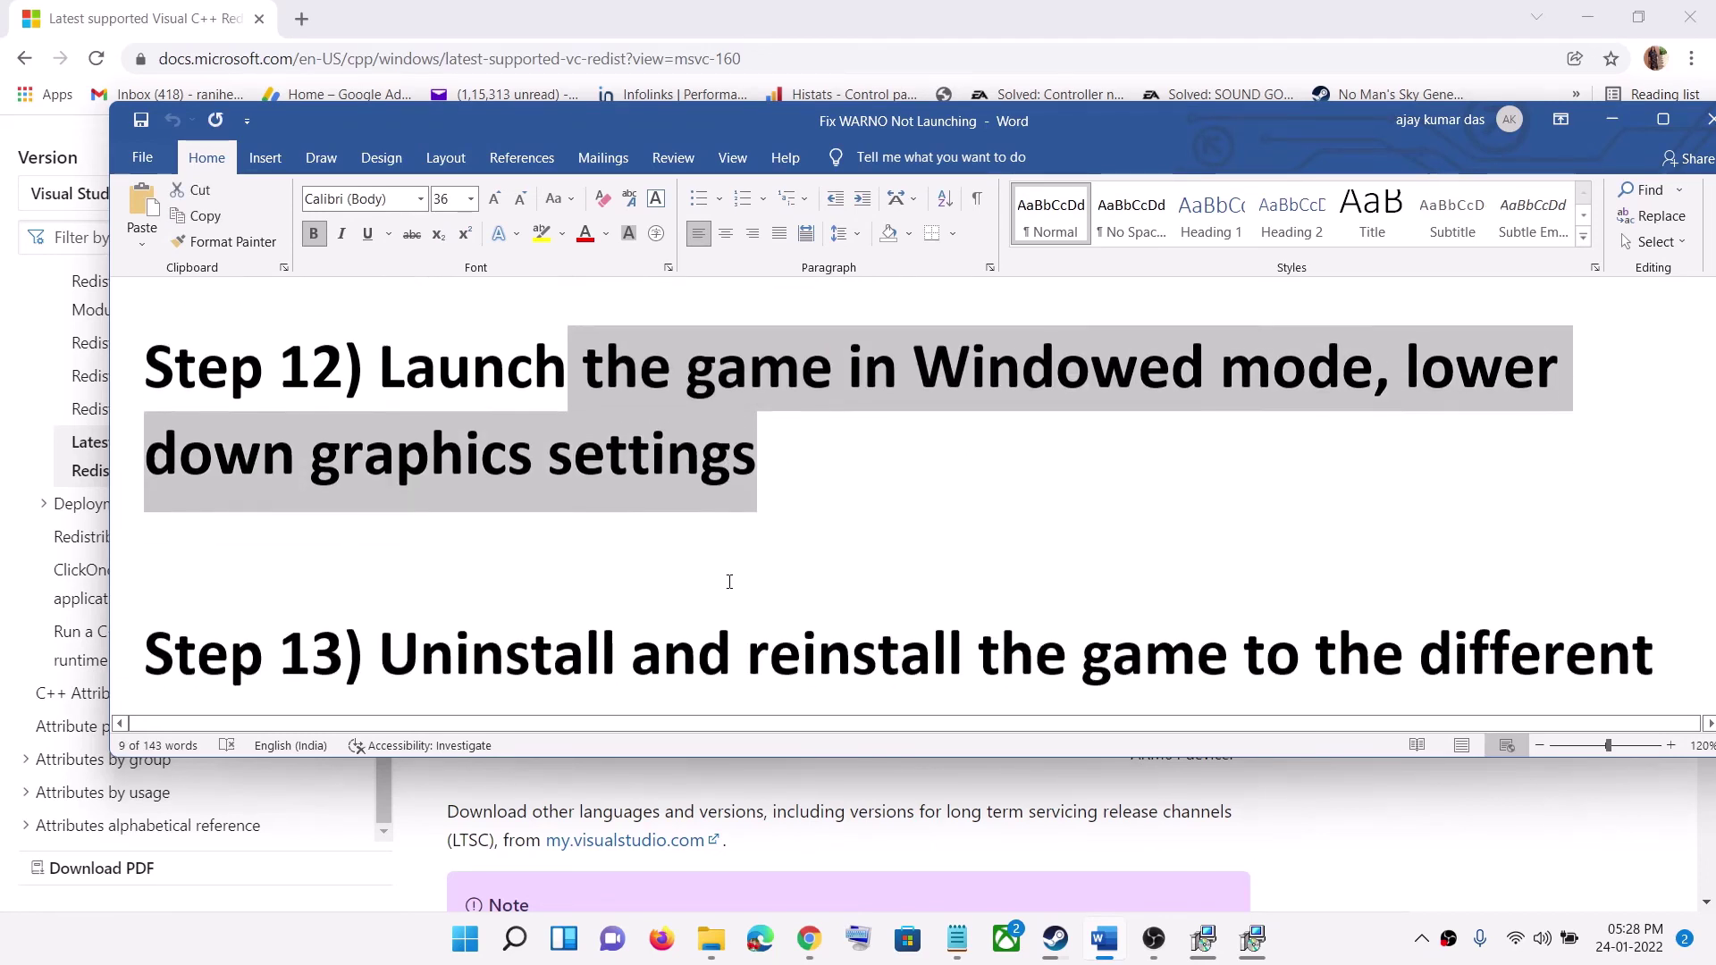
pyautogui.moveTo(380, 552); pyautogui.dragTo(1314, 554)
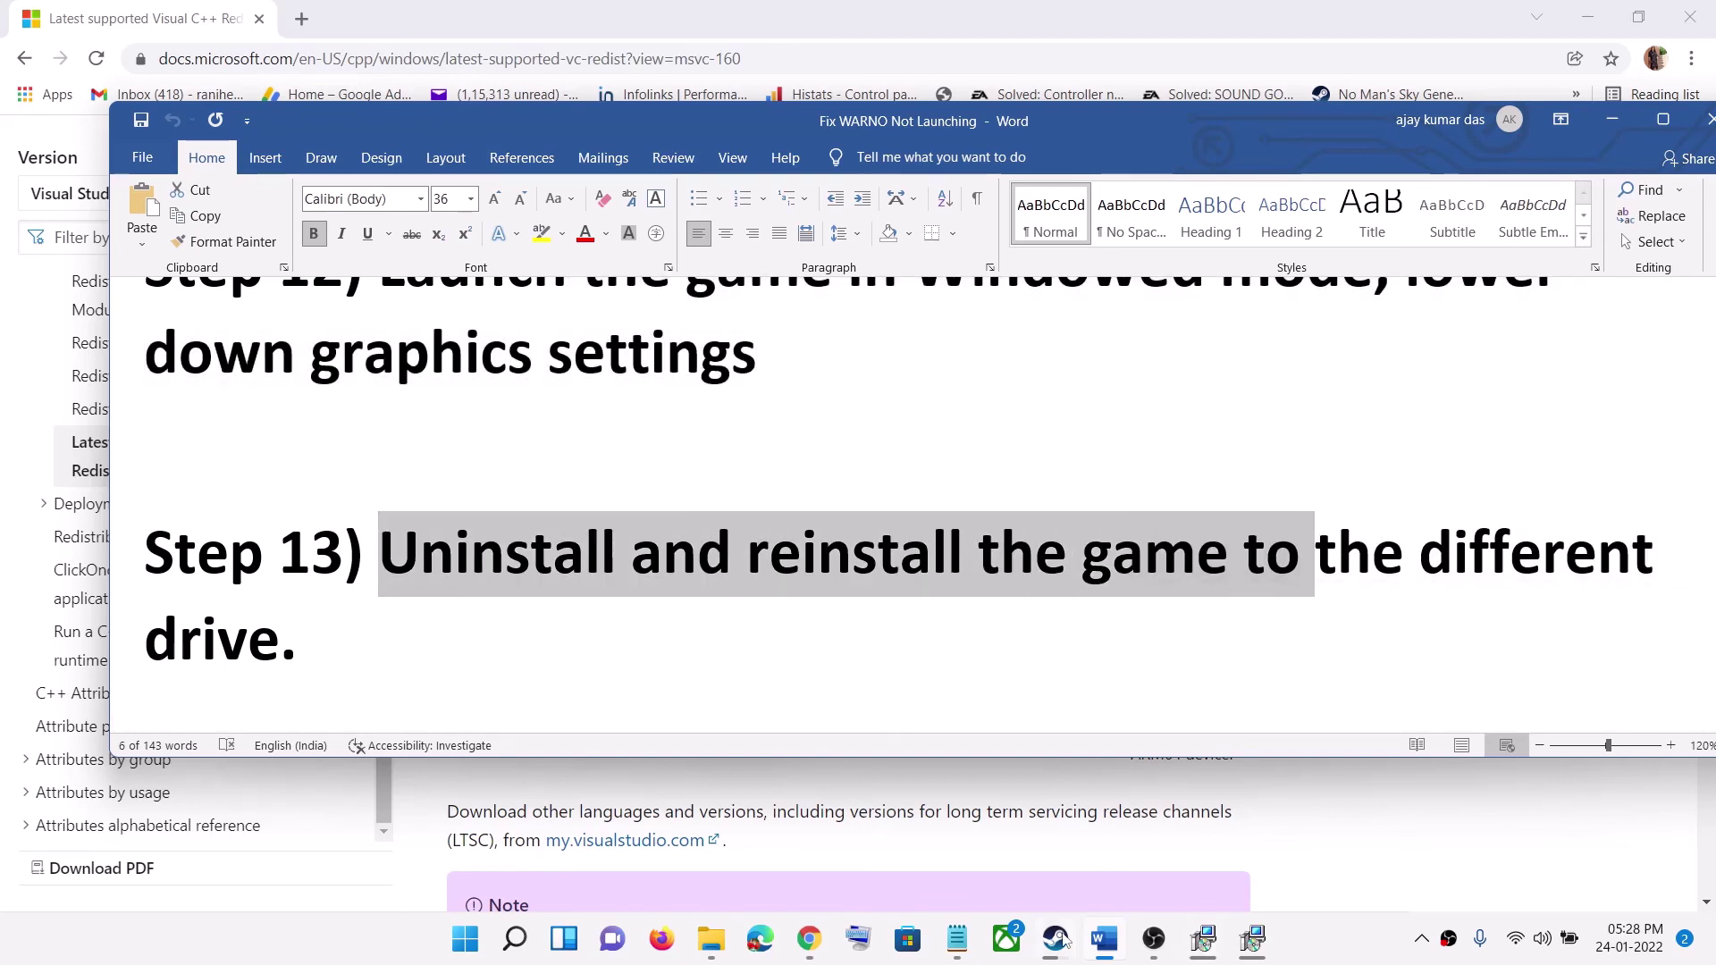
pyautogui.click(1060, 939)
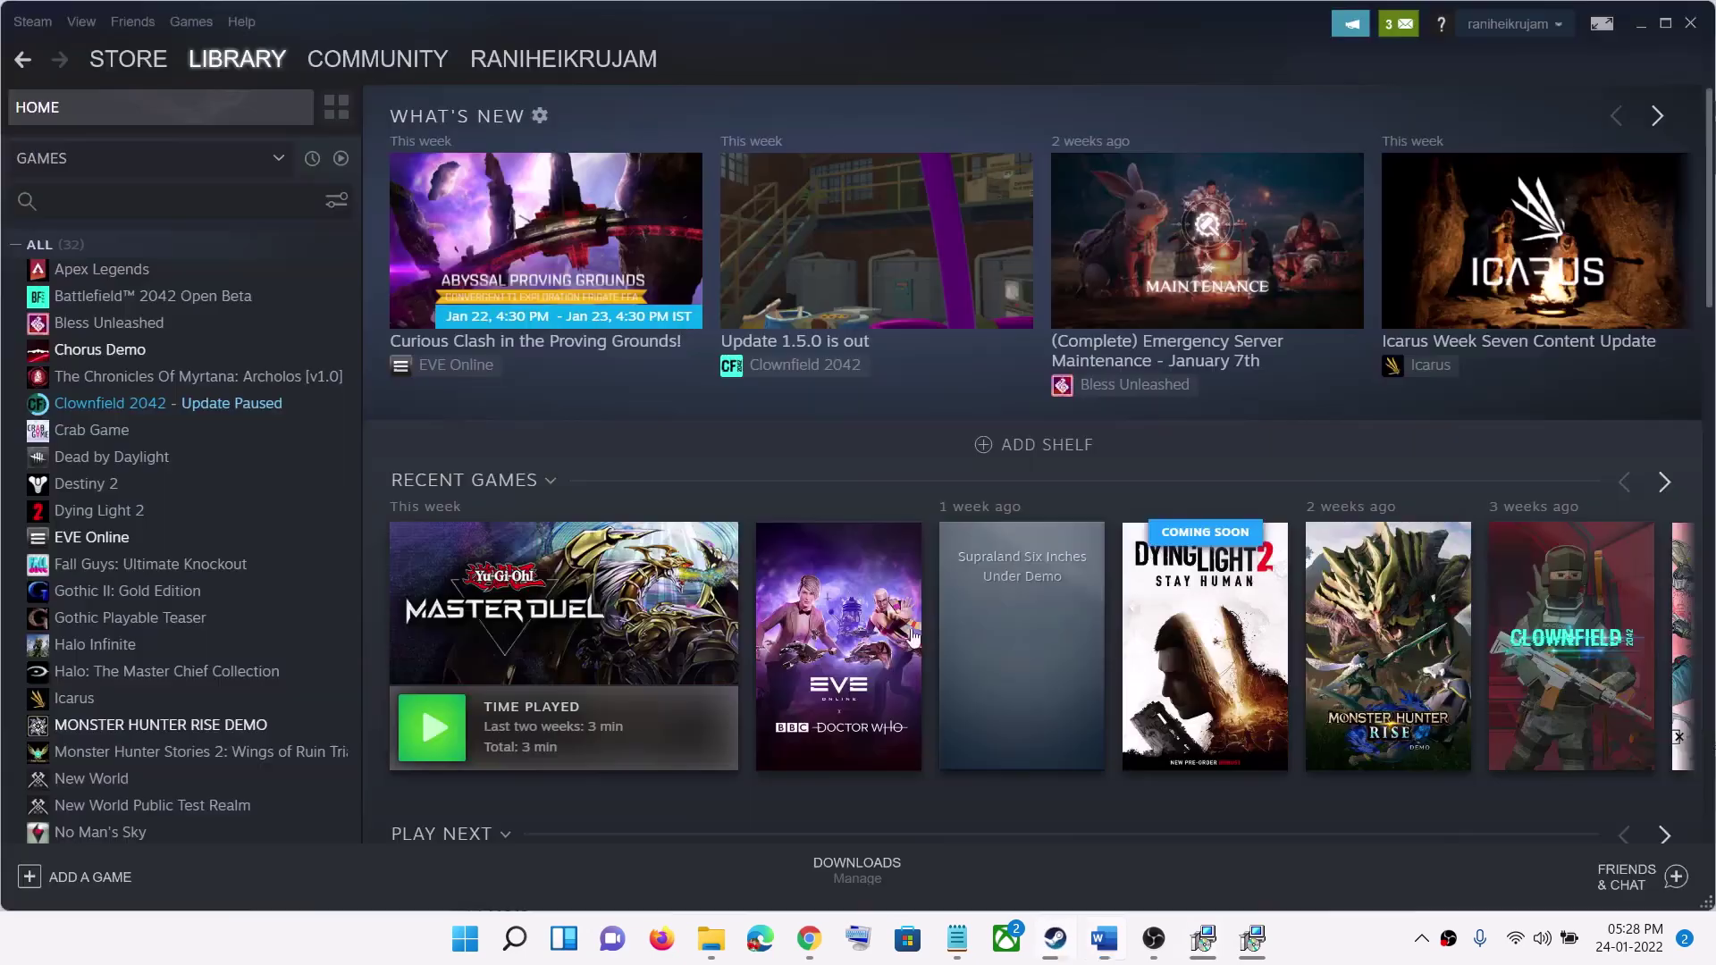
pyautogui.rightClick(166, 545)
pyautogui.moveTo(281, 645)
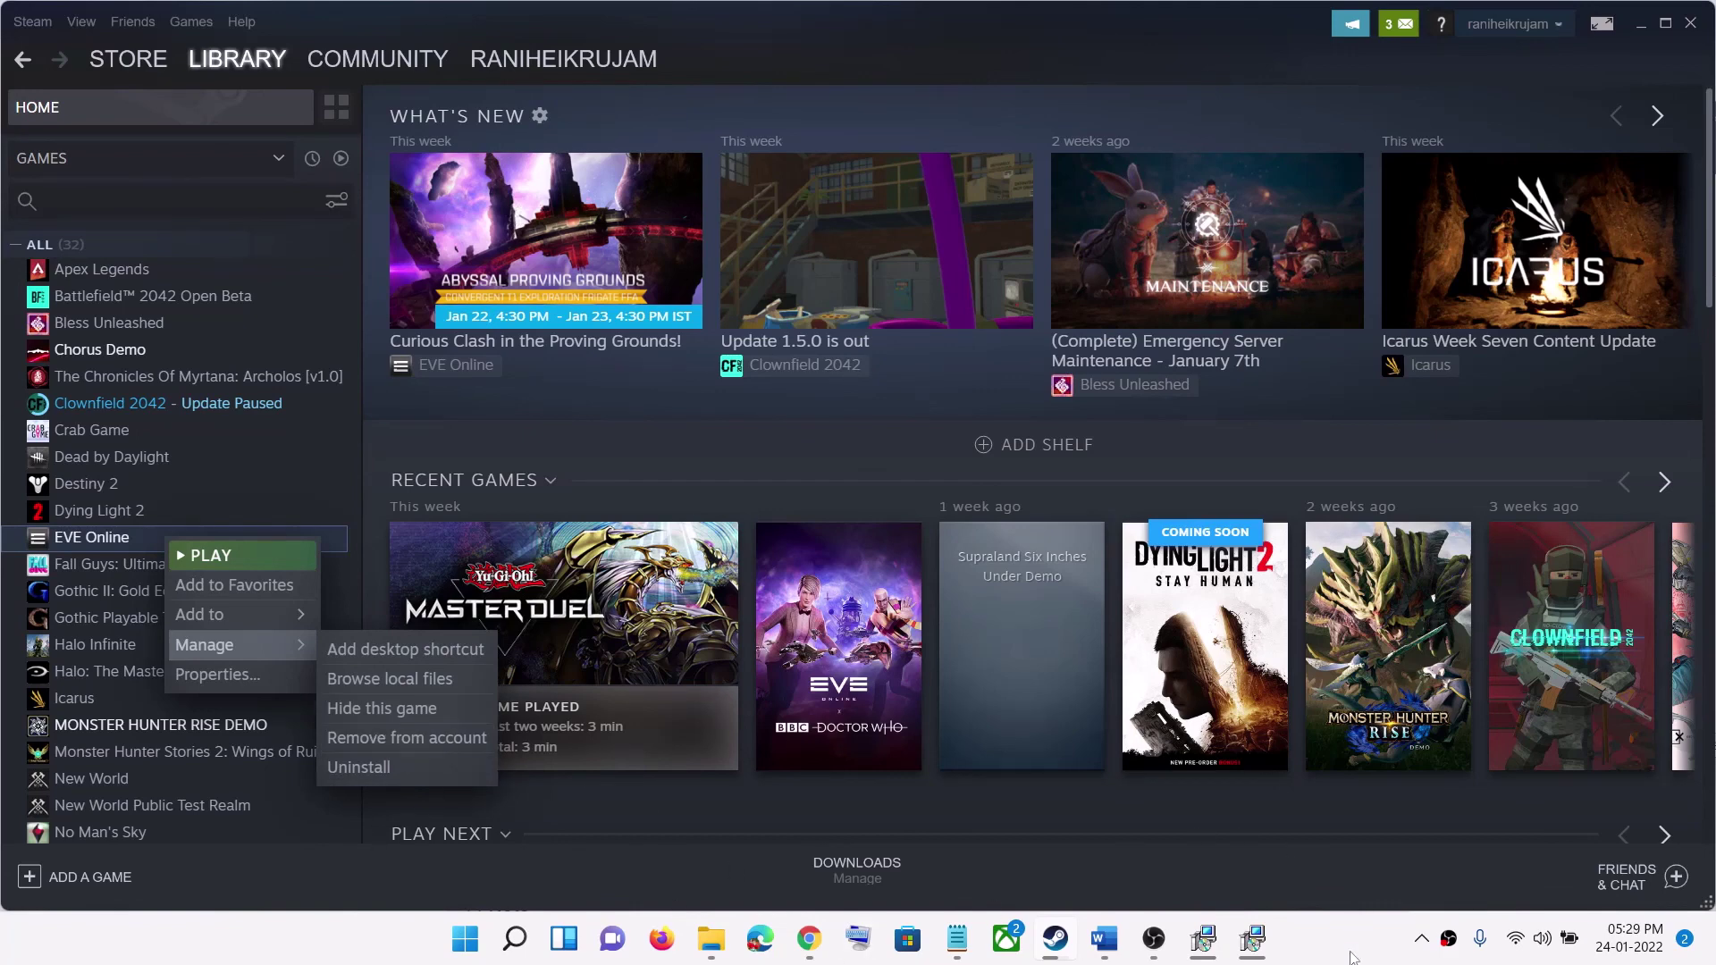
pyautogui.click(1059, 908)
pyautogui.click(1105, 938)
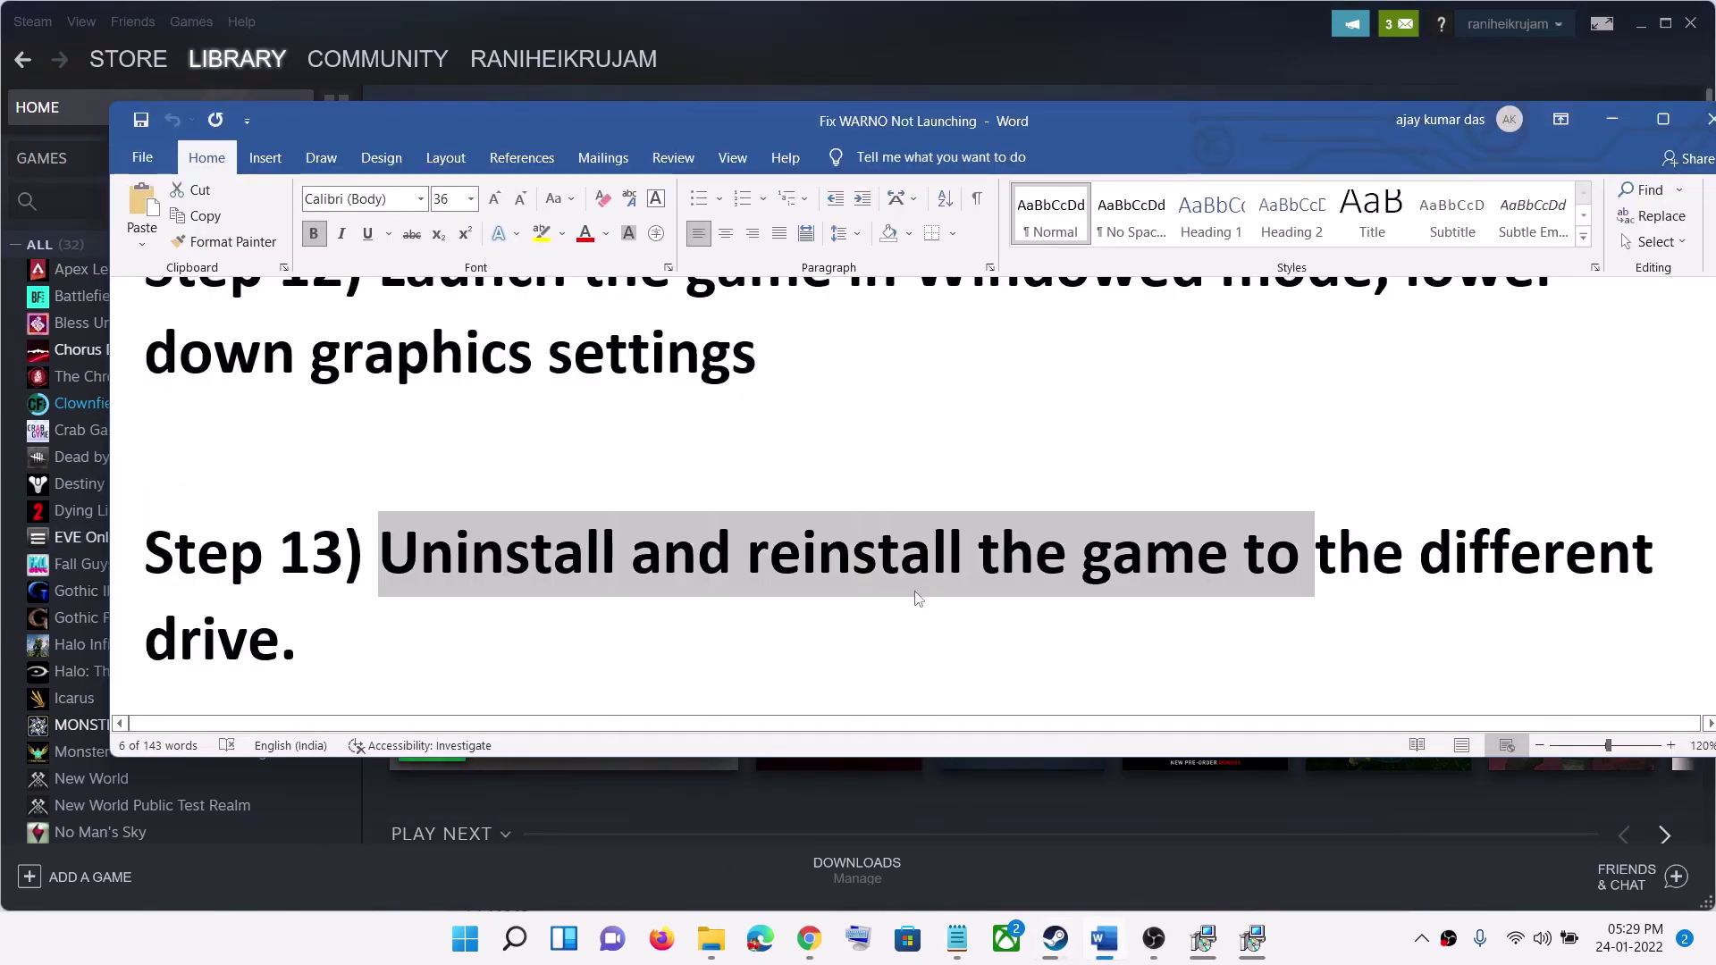
pyautogui.click(907, 563)
pyautogui.click(465, 939)
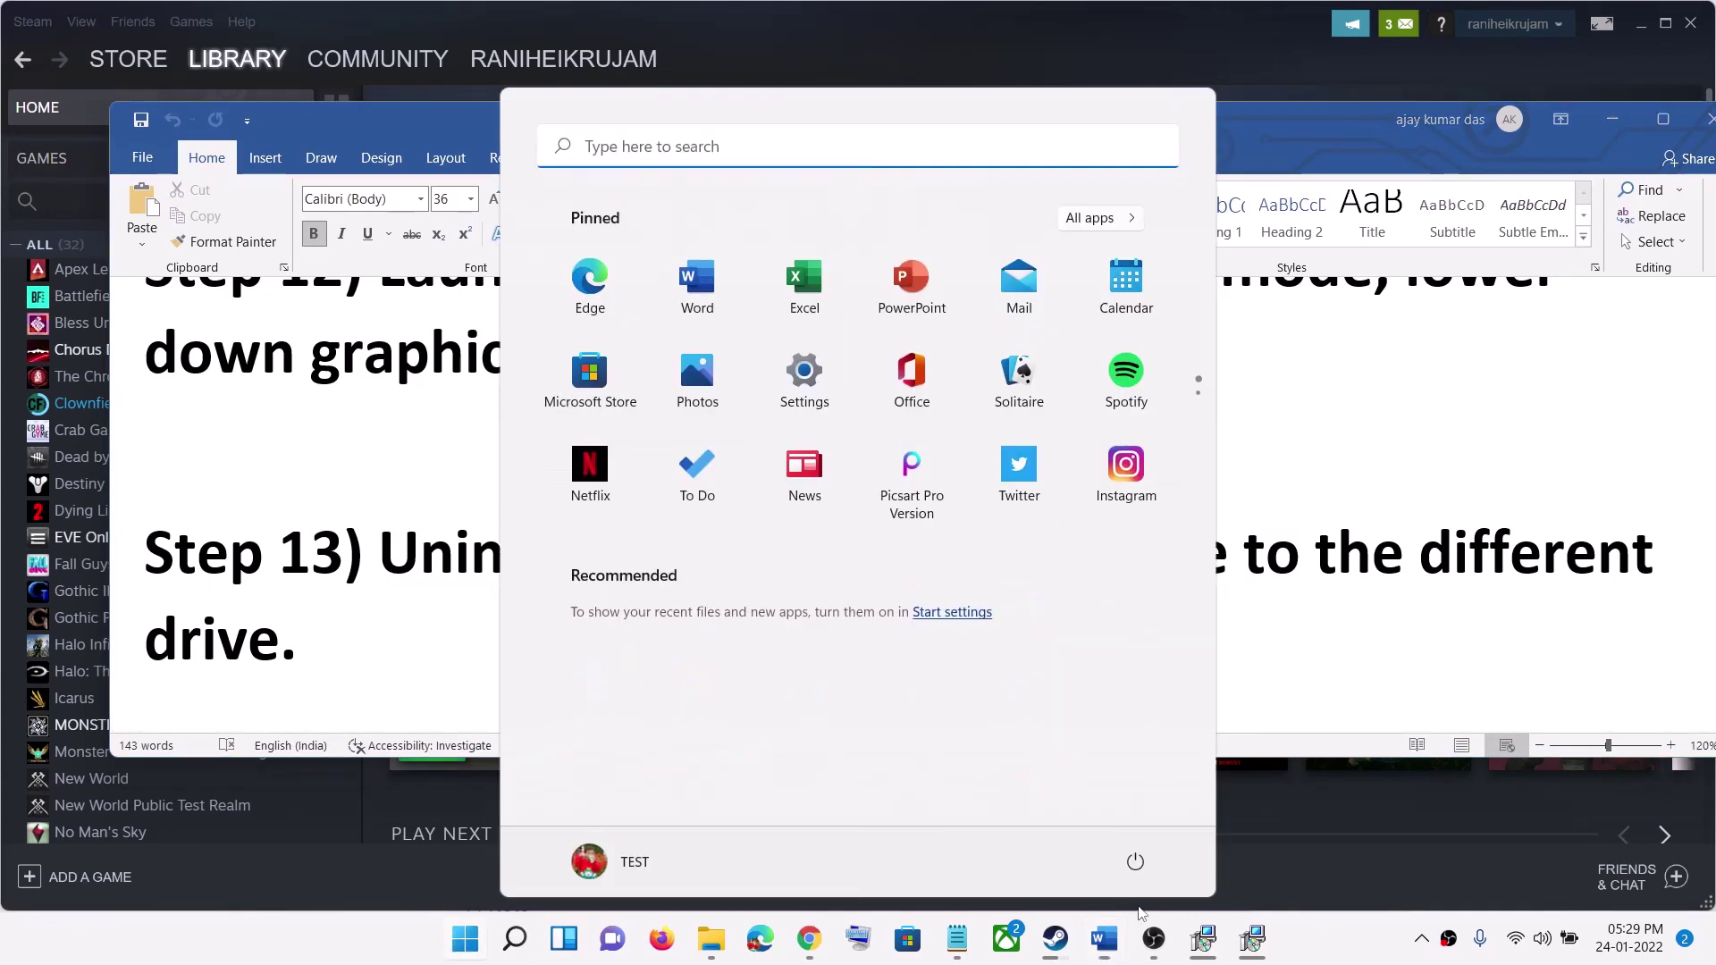
pyautogui.click(1135, 862)
pyautogui.click(1329, 590)
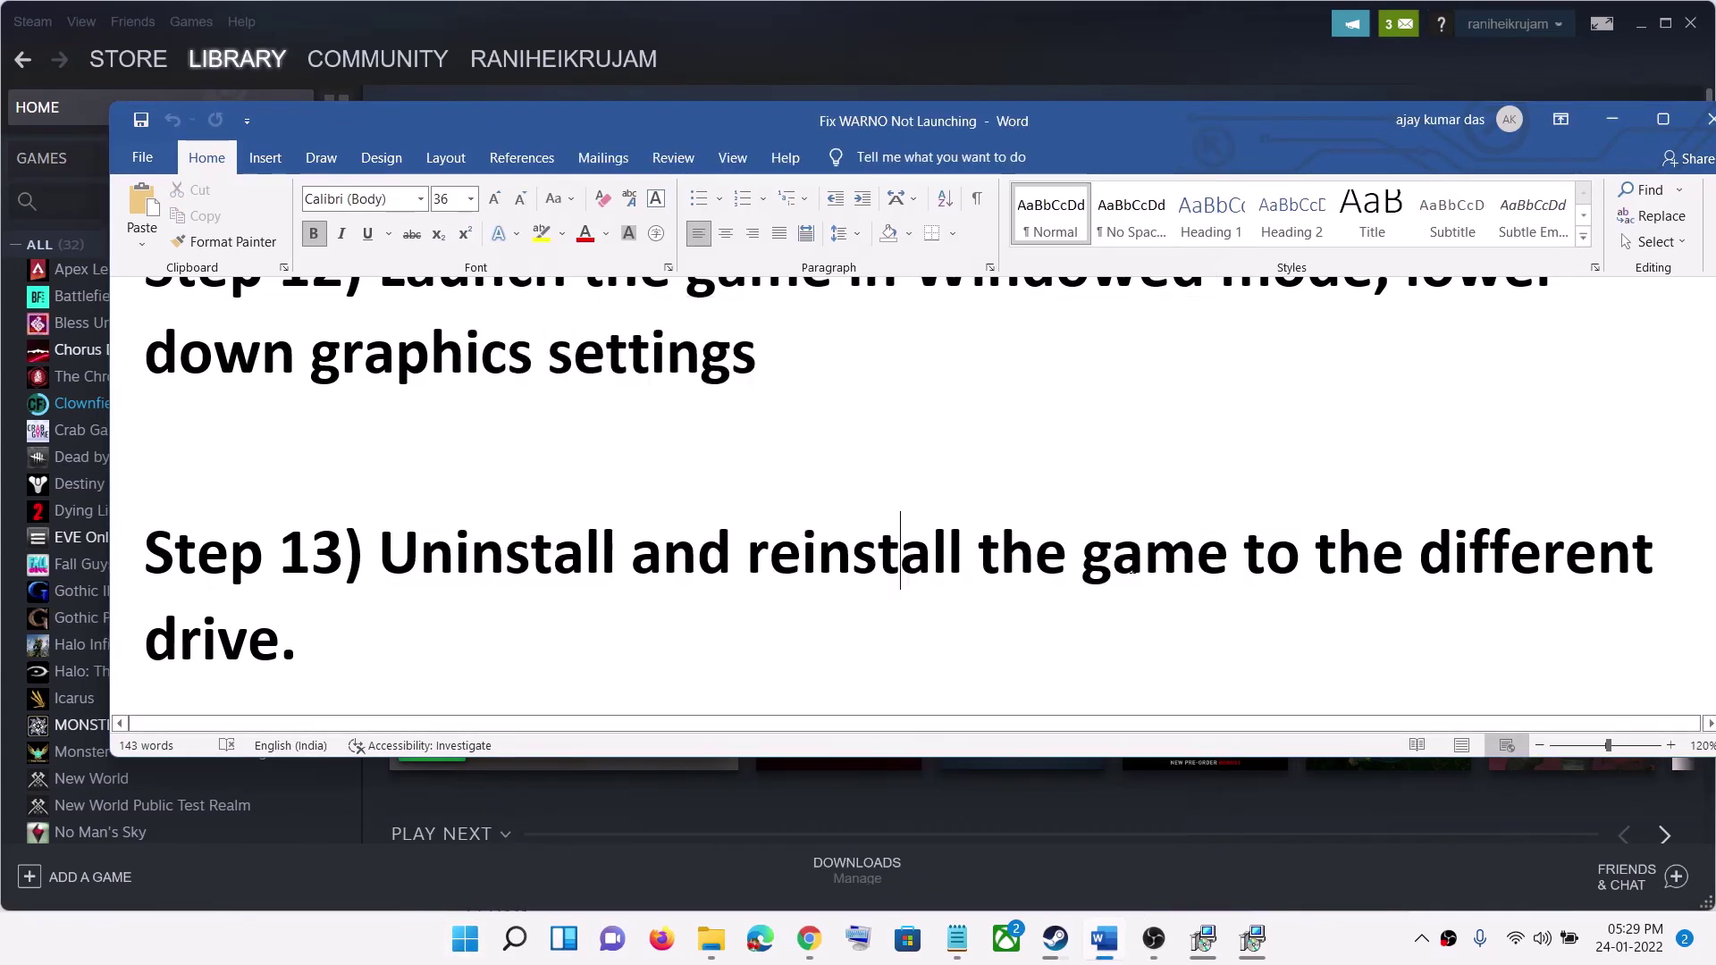
pyautogui.moveTo(791, 570); pyautogui.dragTo(1412, 559)
pyautogui.tripleClick(318, 652)
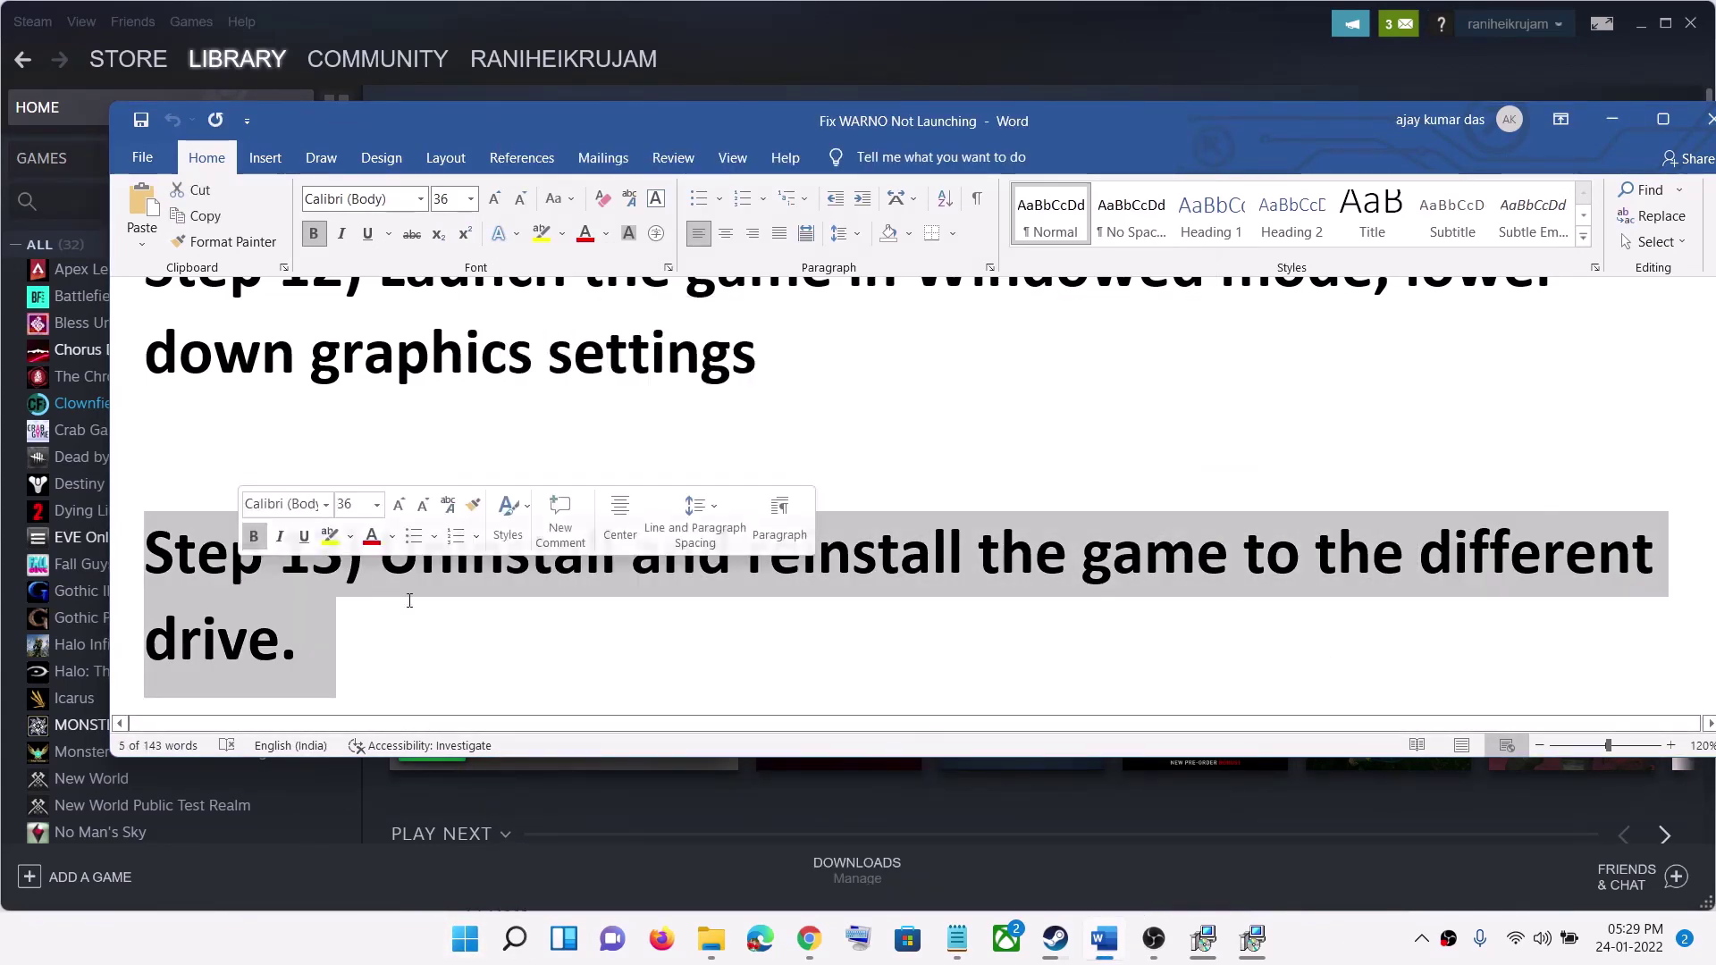
pyautogui.click(962, 597)
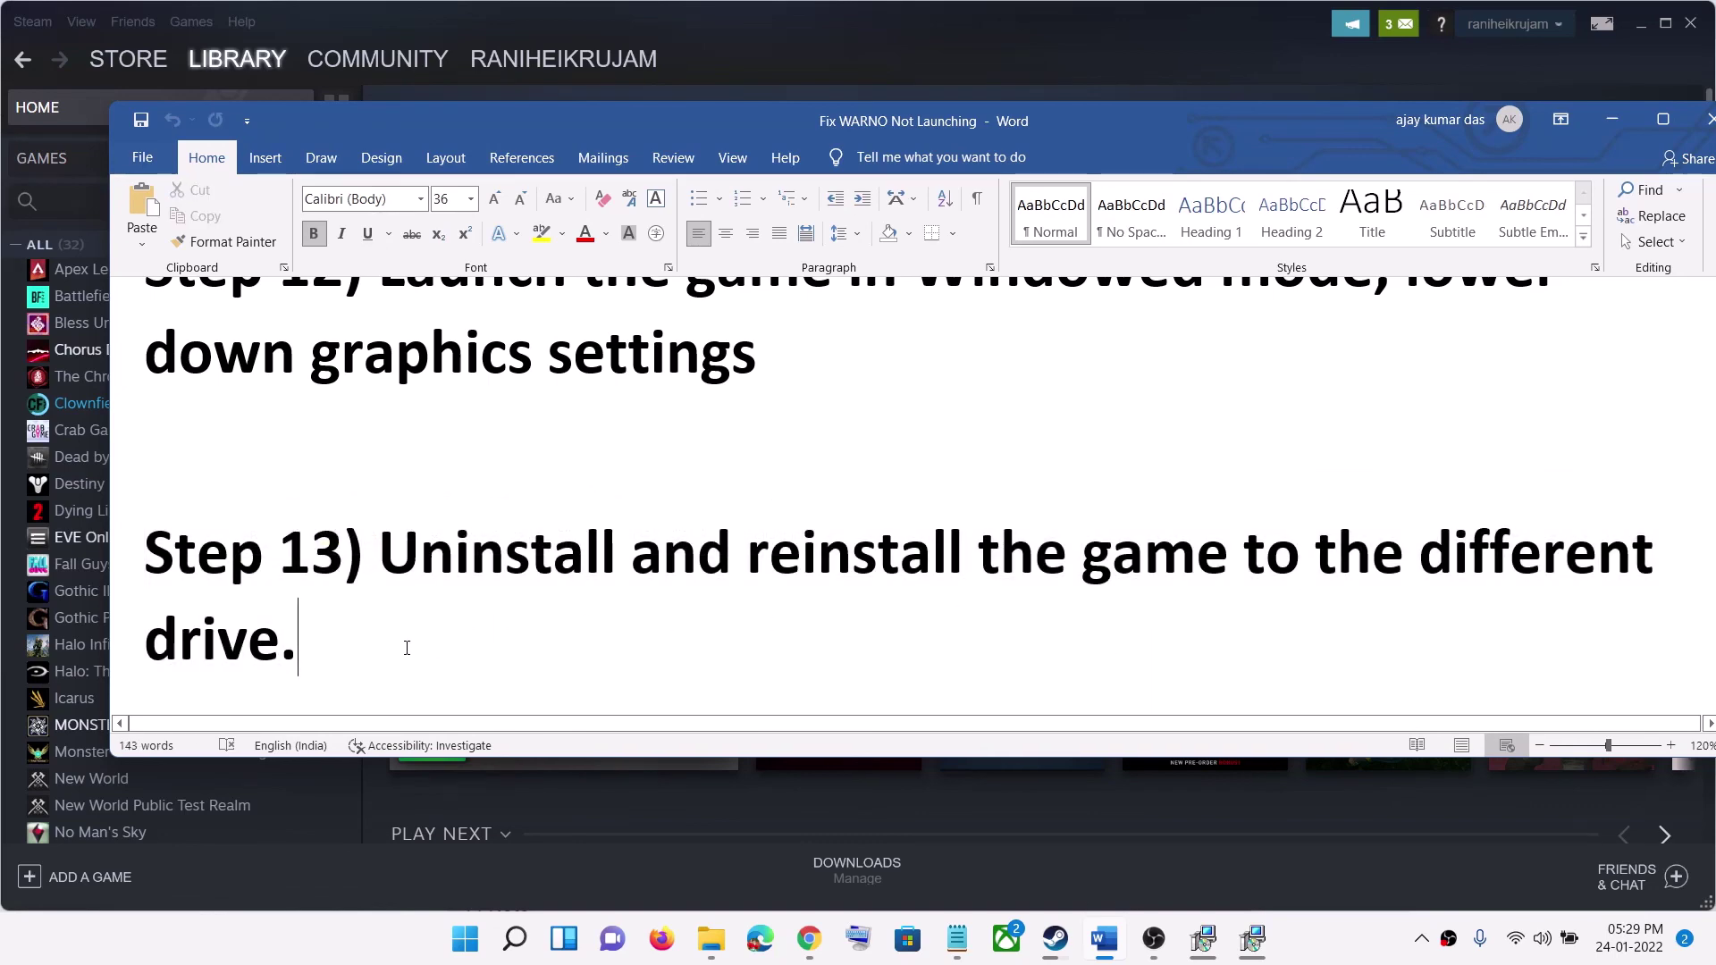
pyautogui.moveTo(406, 643); pyautogui.dragTo(281, 559)
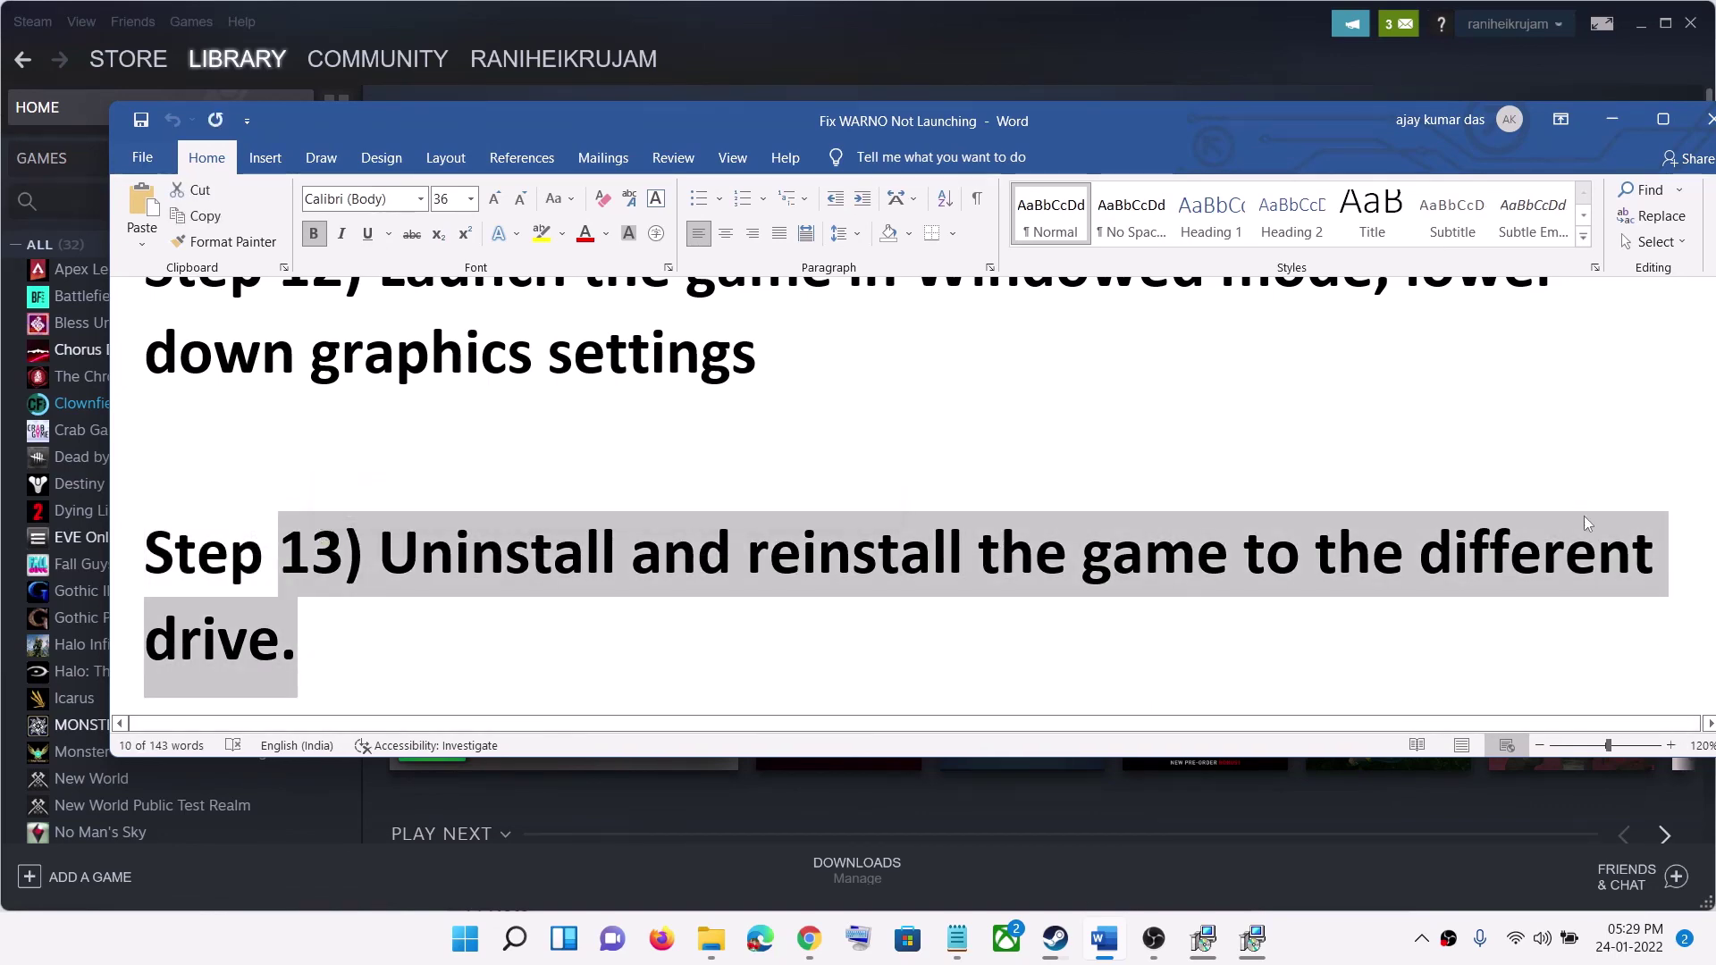
pyautogui.moveTo(1234, 106); pyautogui.dragTo(1042, 163)
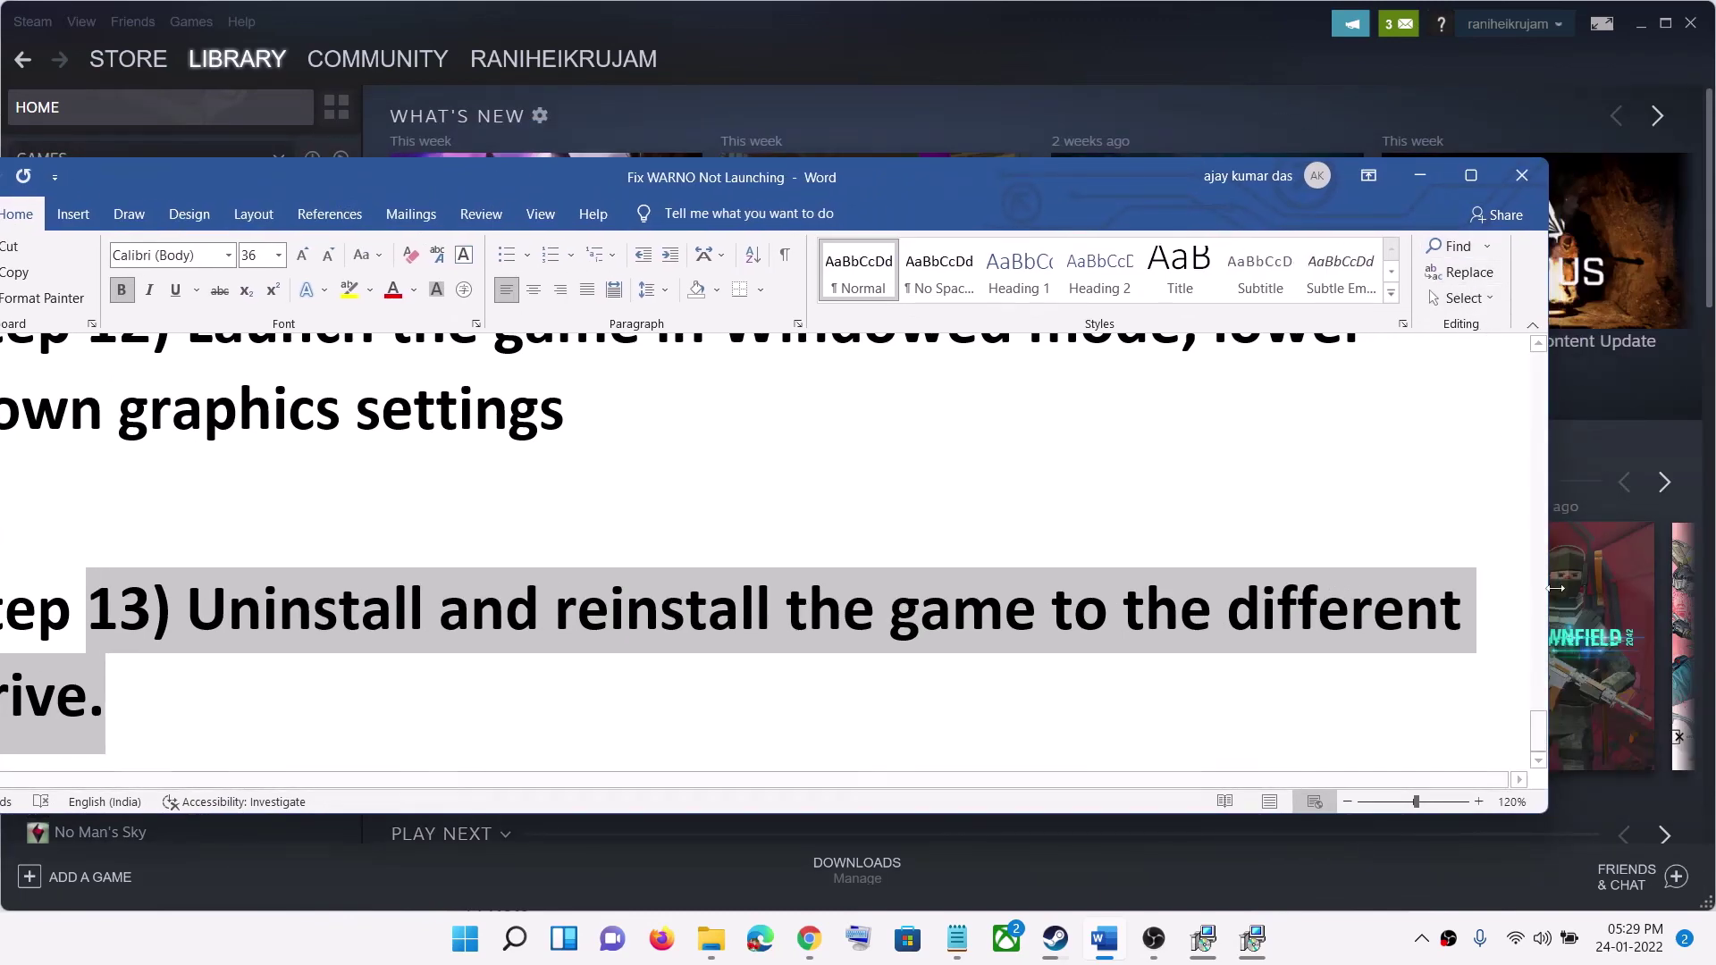
pyautogui.doubleClick(1057, 185)
pyautogui.click(1396, 227)
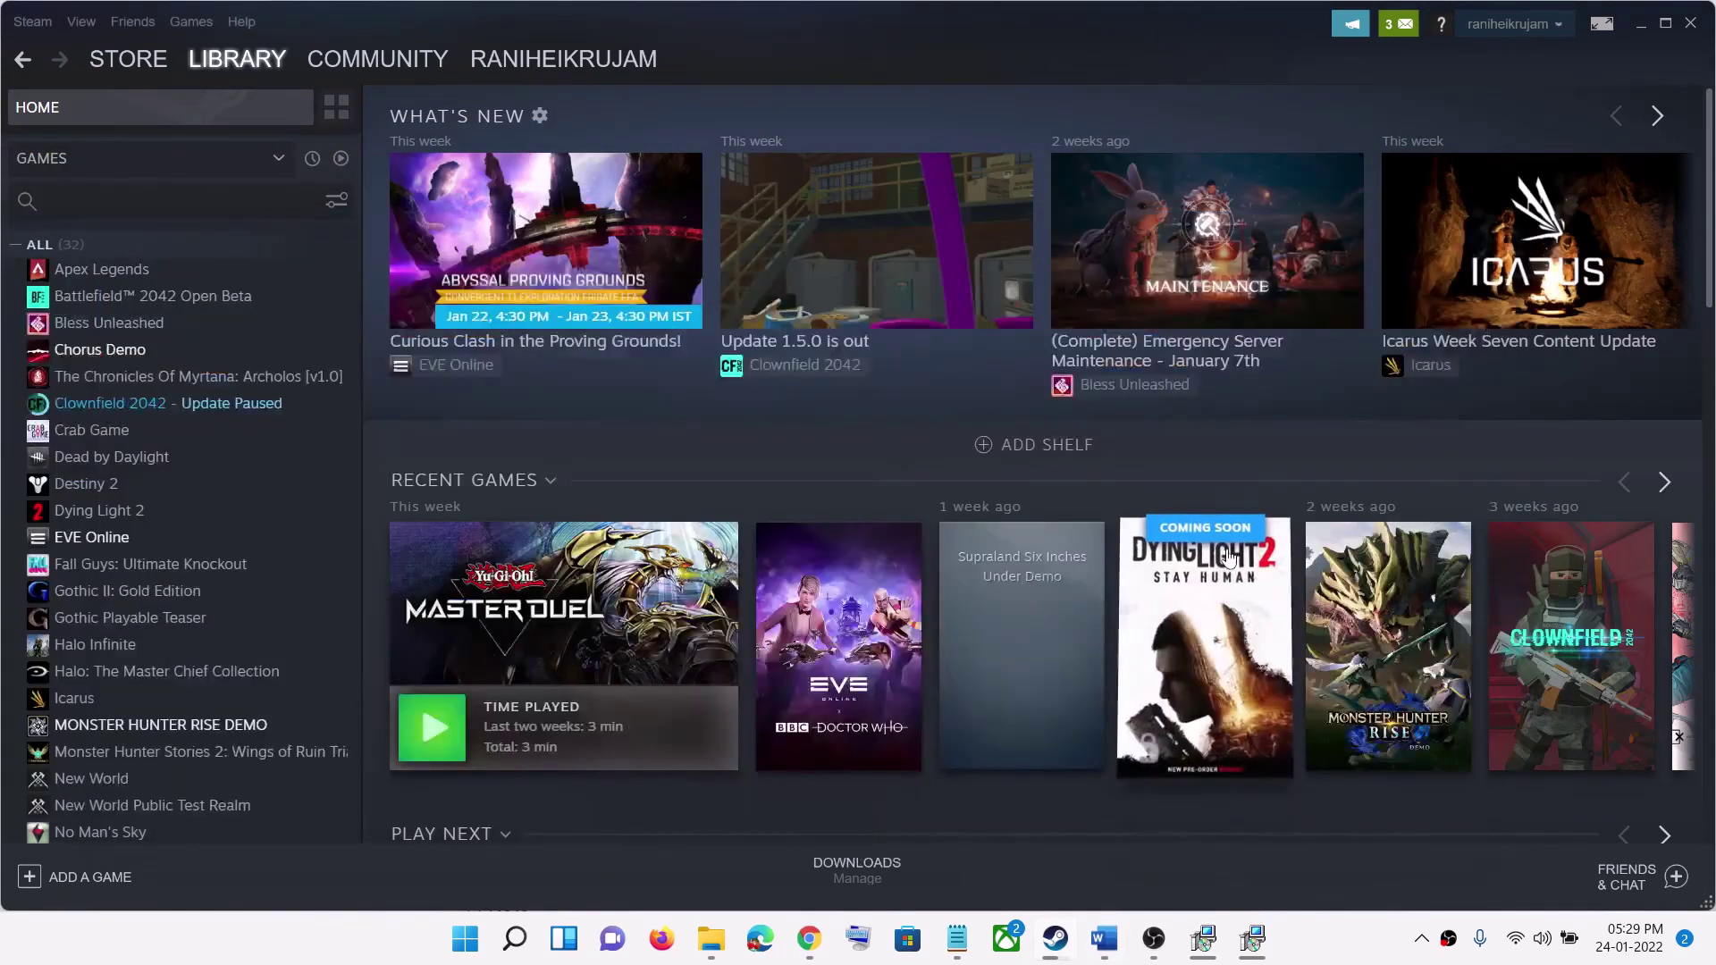